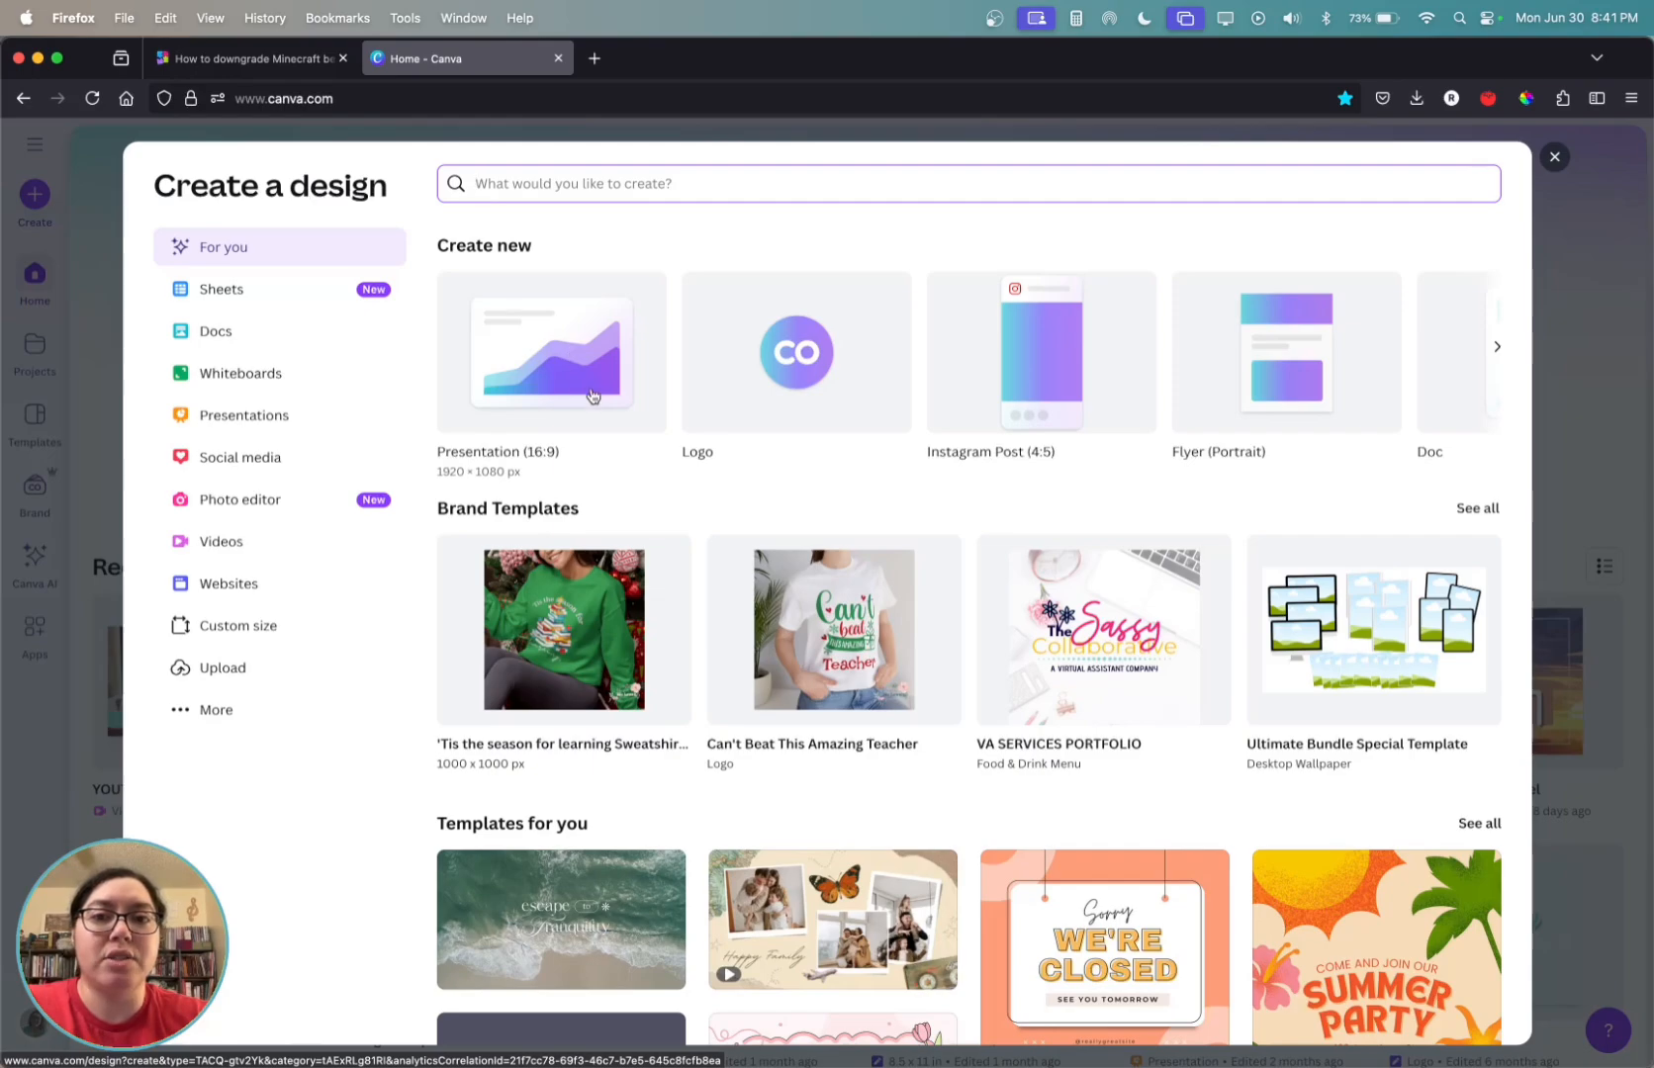
Step: Create a blank Presentation (16:9) design at 1920 × 1080 px and dismiss the template suggestions
click(591, 386)
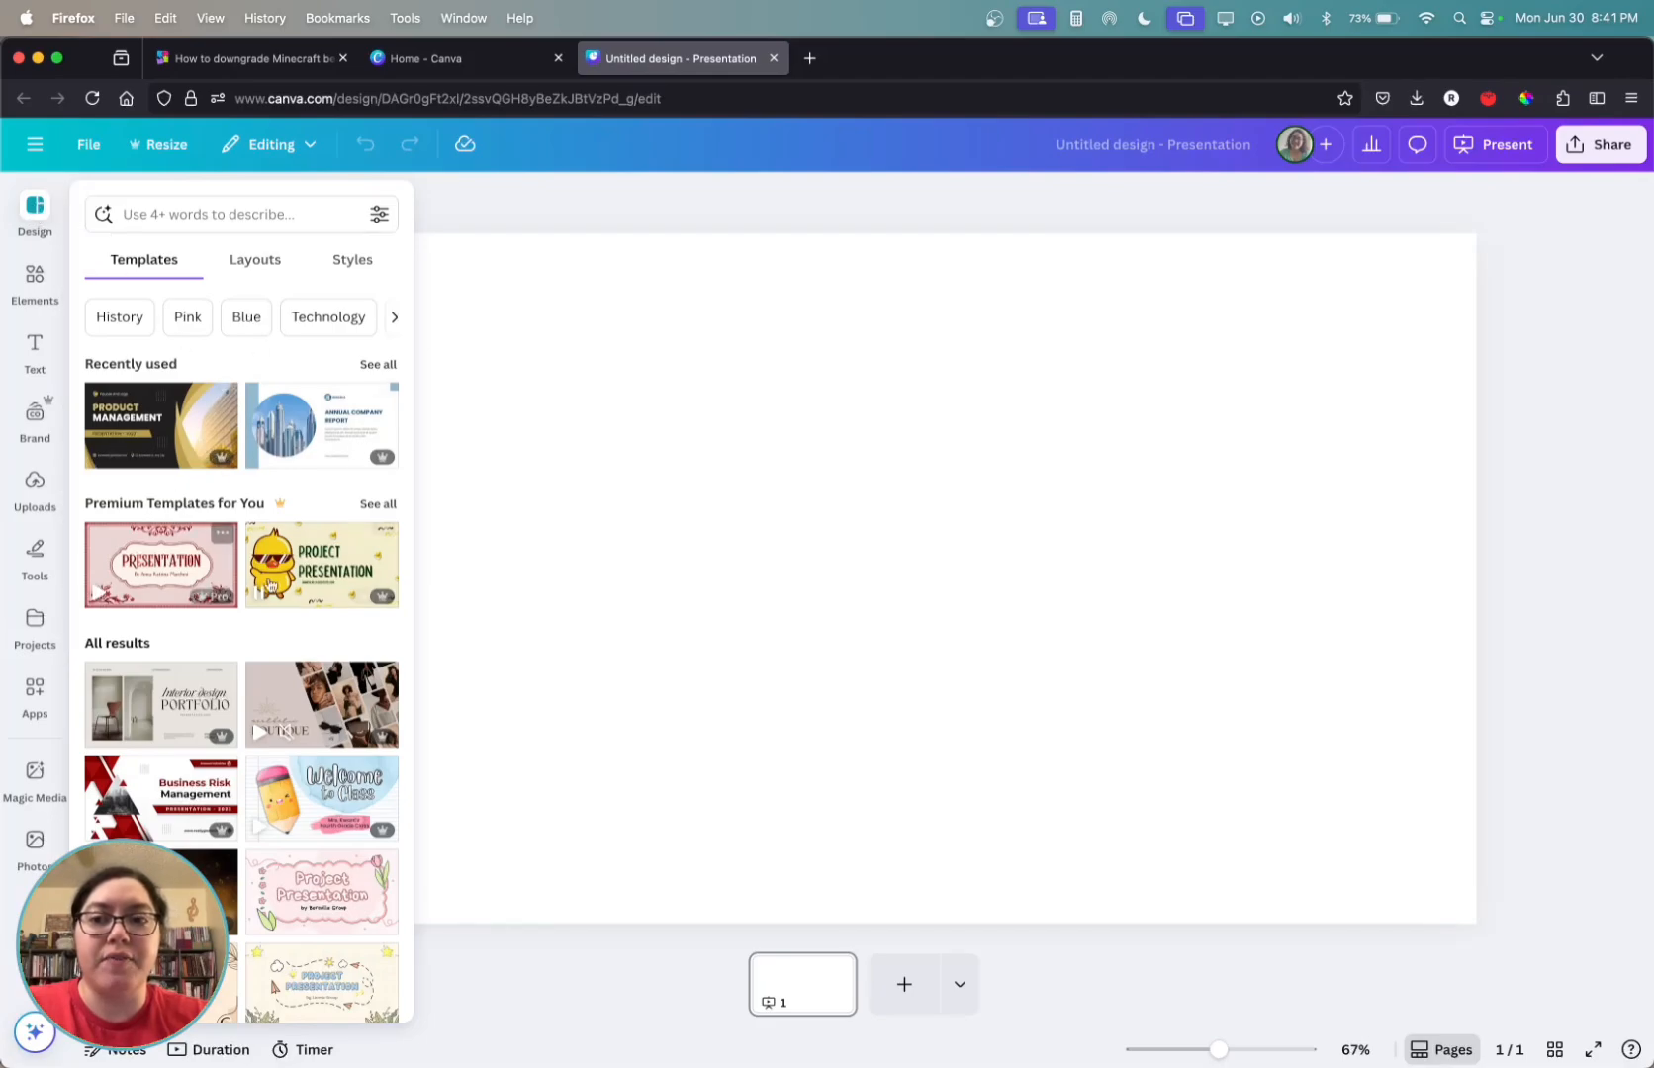
scroll(269, 586, down, 3)
scroll(269, 585, up, 3)
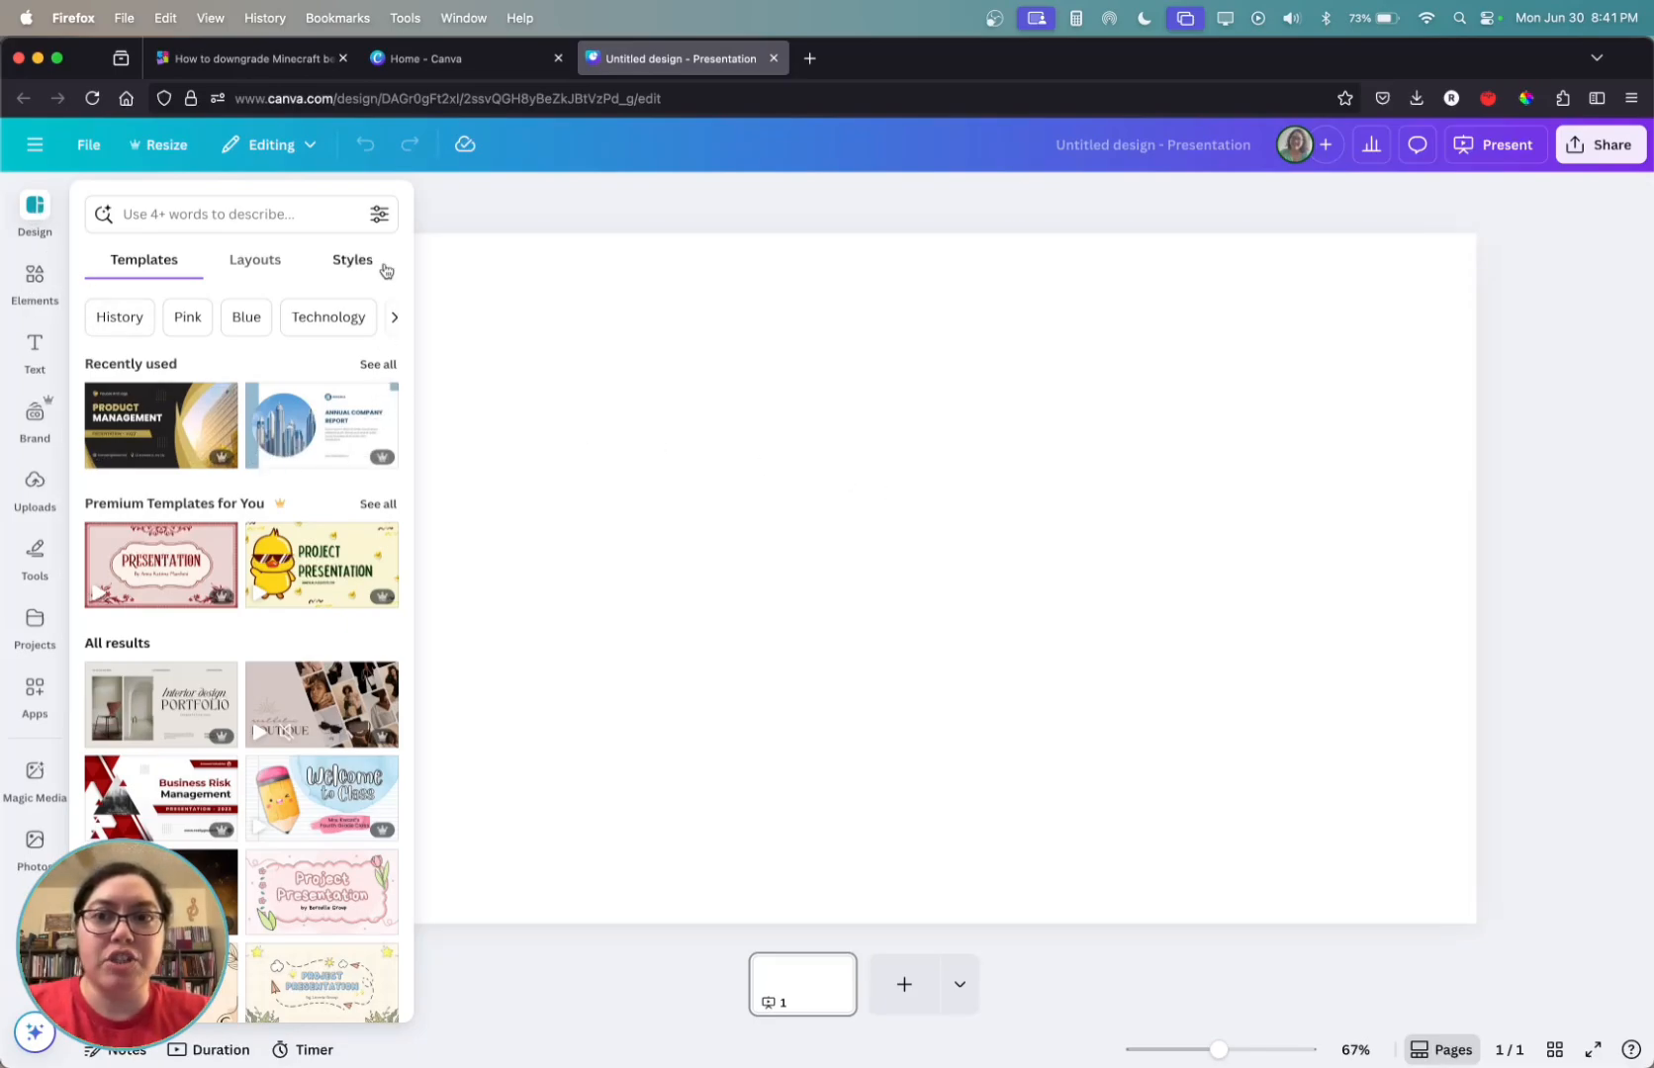
click(504, 310)
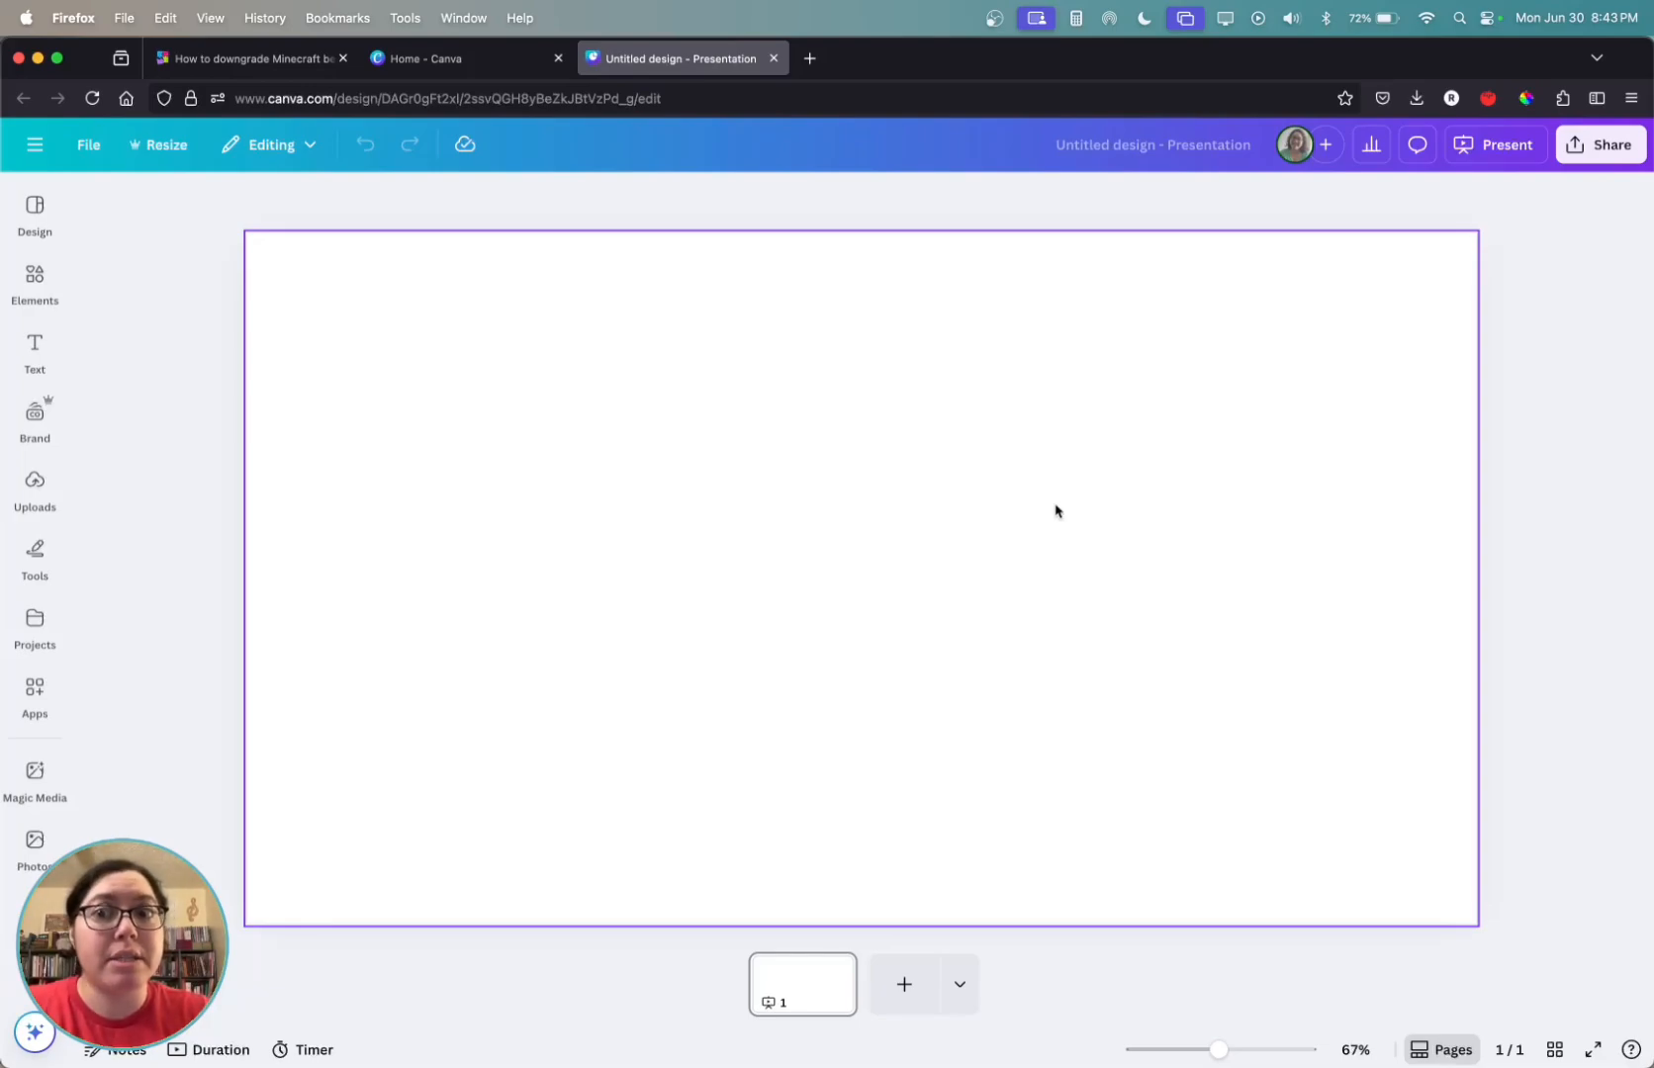
Step: Show the uploaded images and bring up the file picker for a new upload, leaving it without choosing a file
click(34, 497)
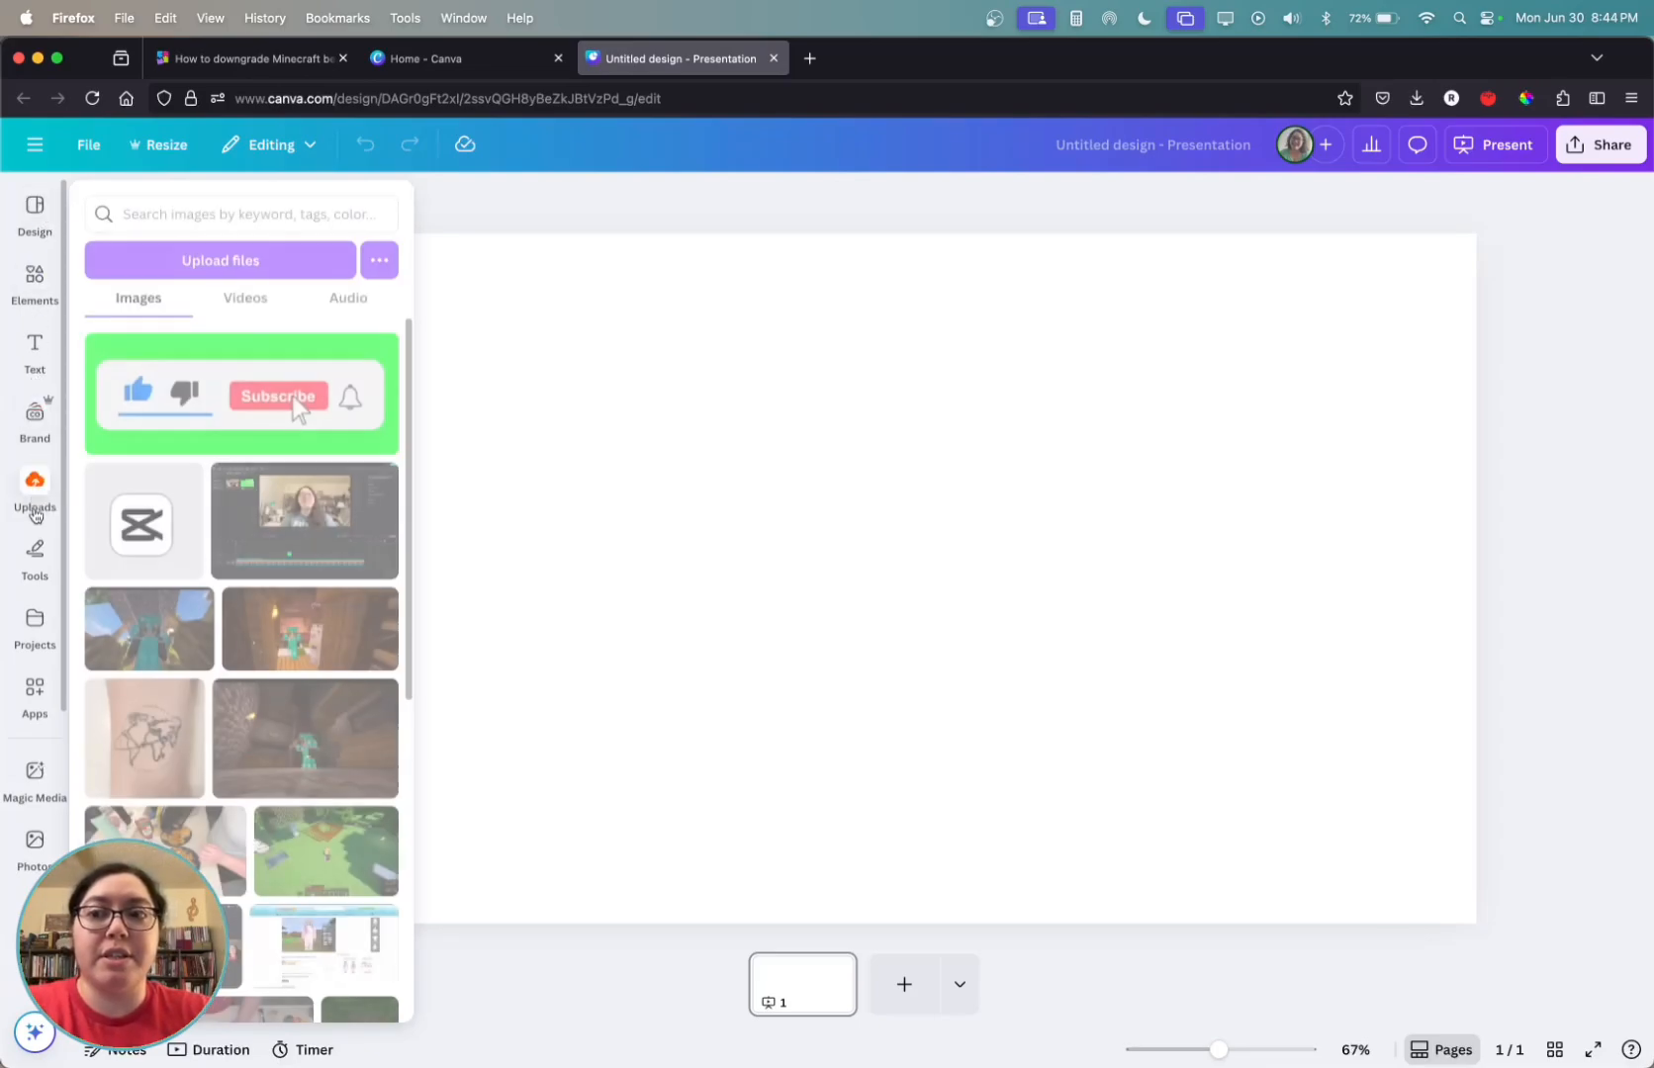
click(33, 485)
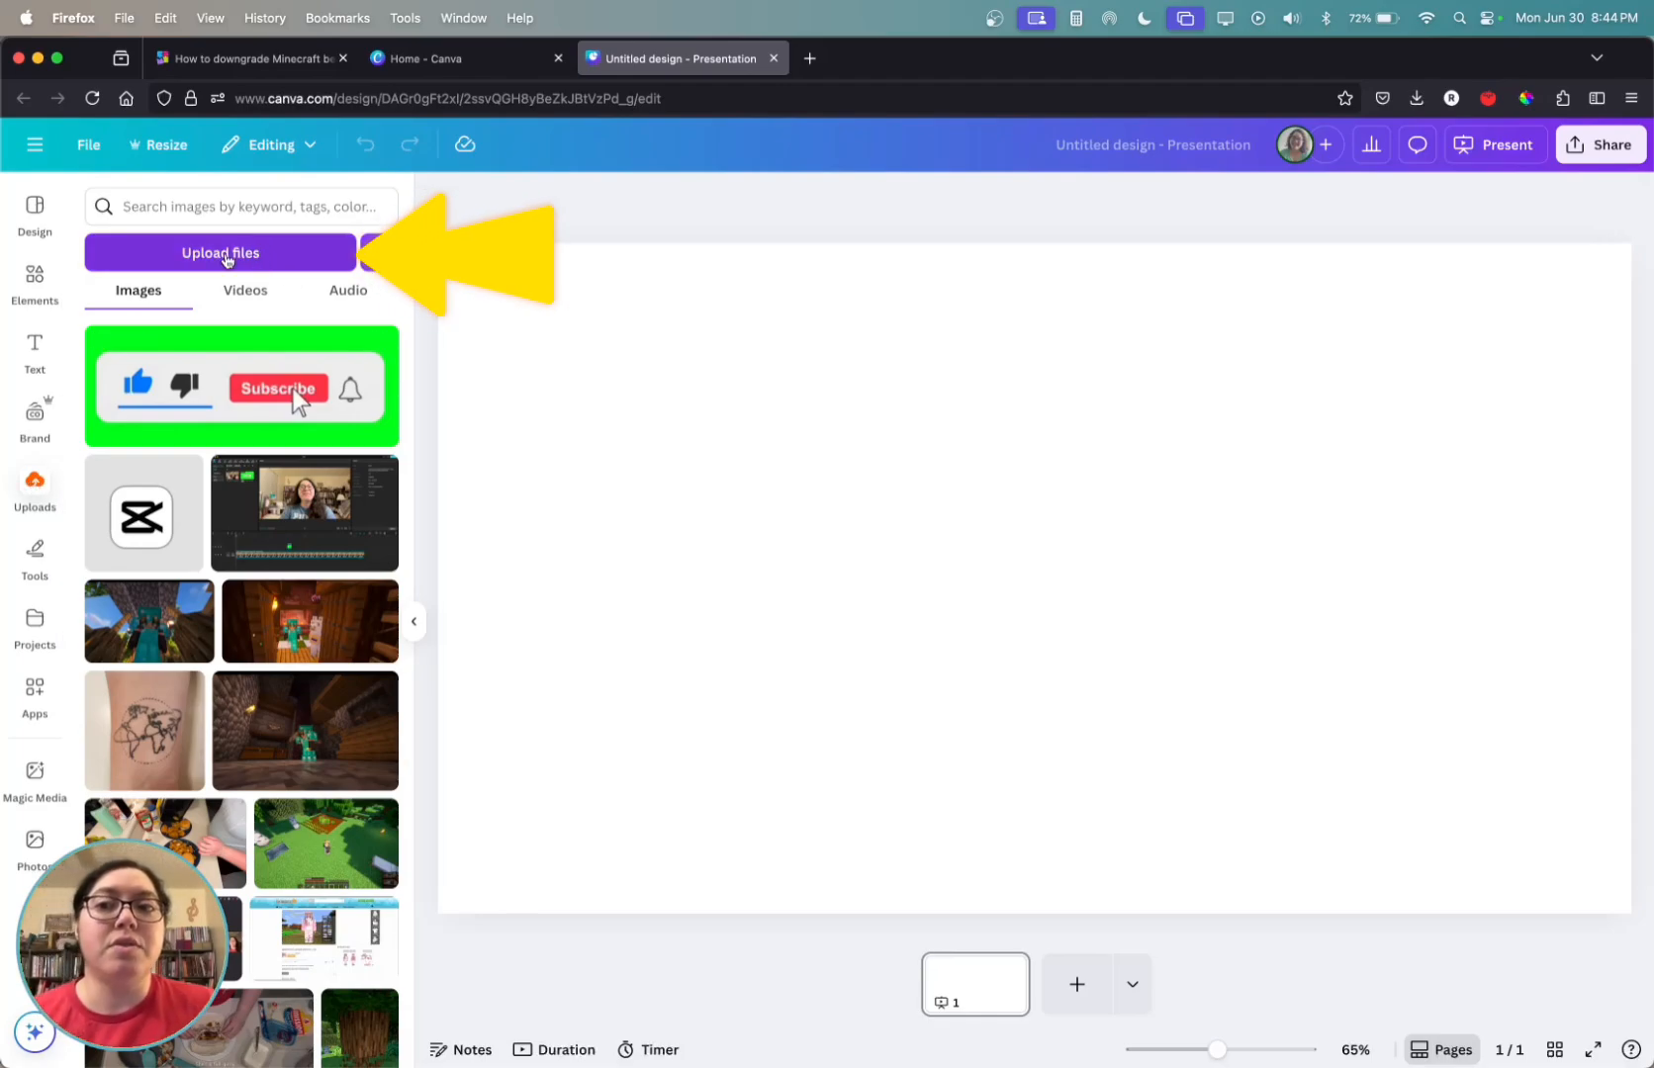
click(229, 256)
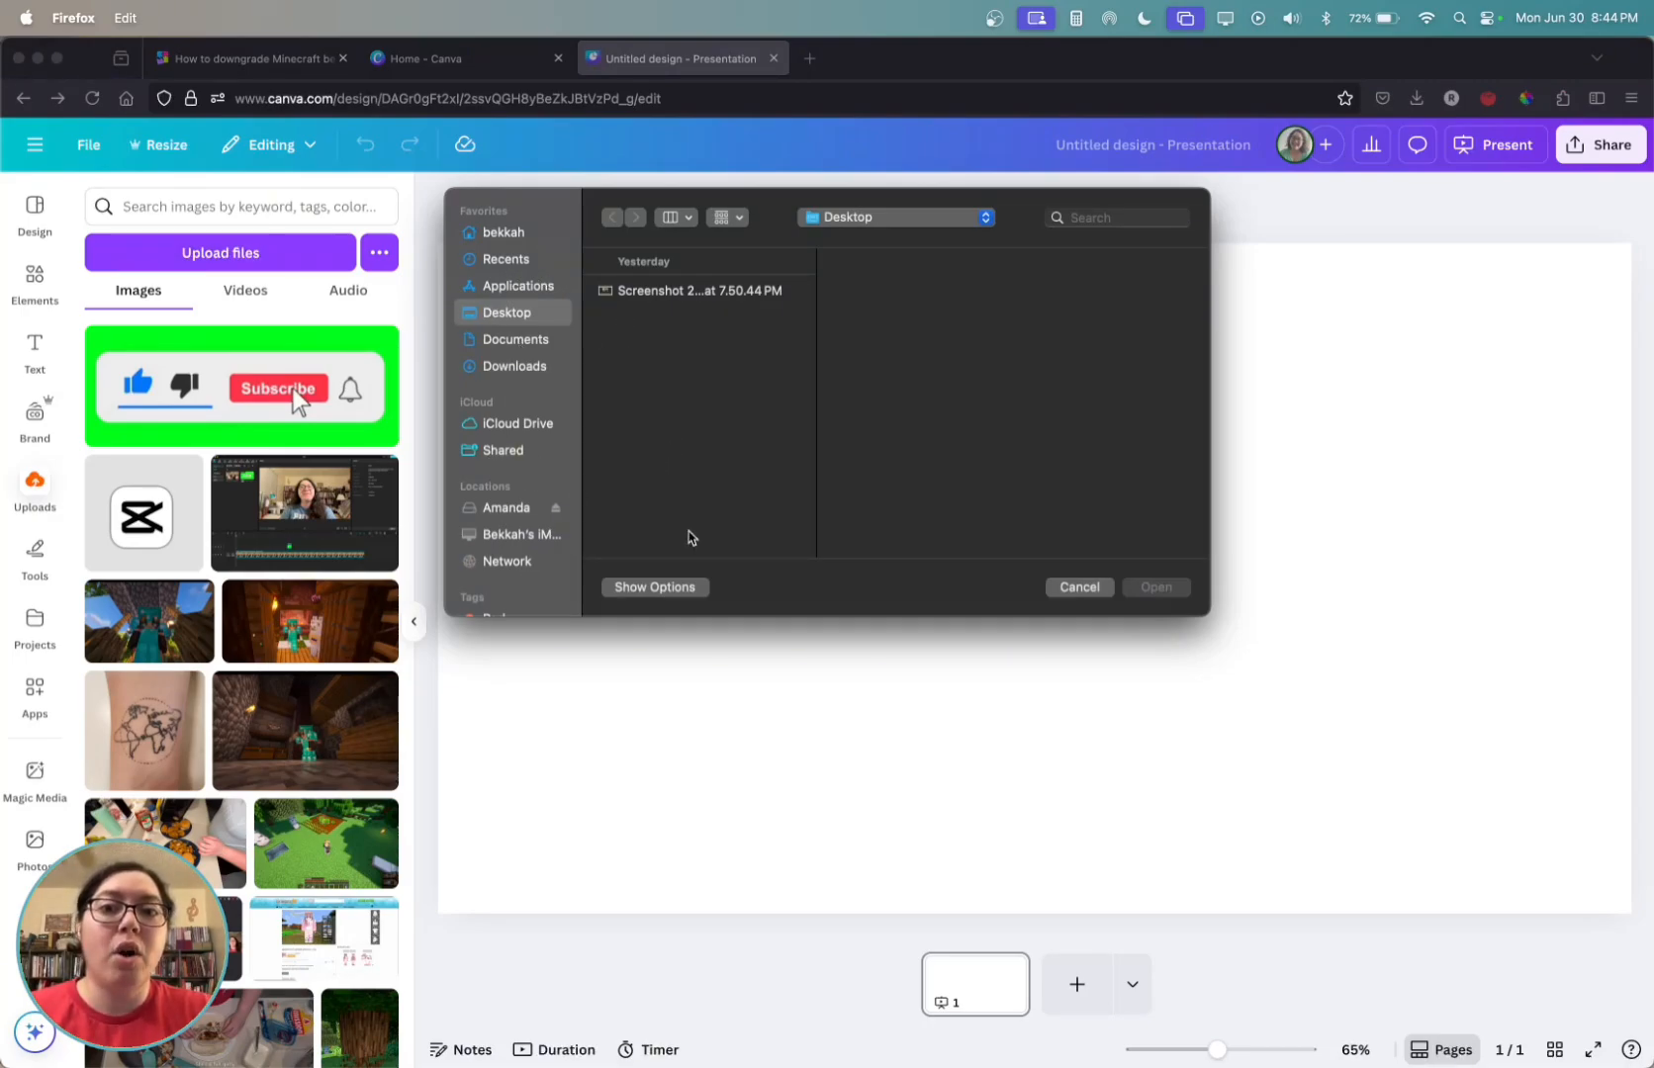
click(1078, 587)
Step: Switch to Finder and upload the screenshot from the Desktop folder into the design's uploaded images
mouse_move(281, 1056)
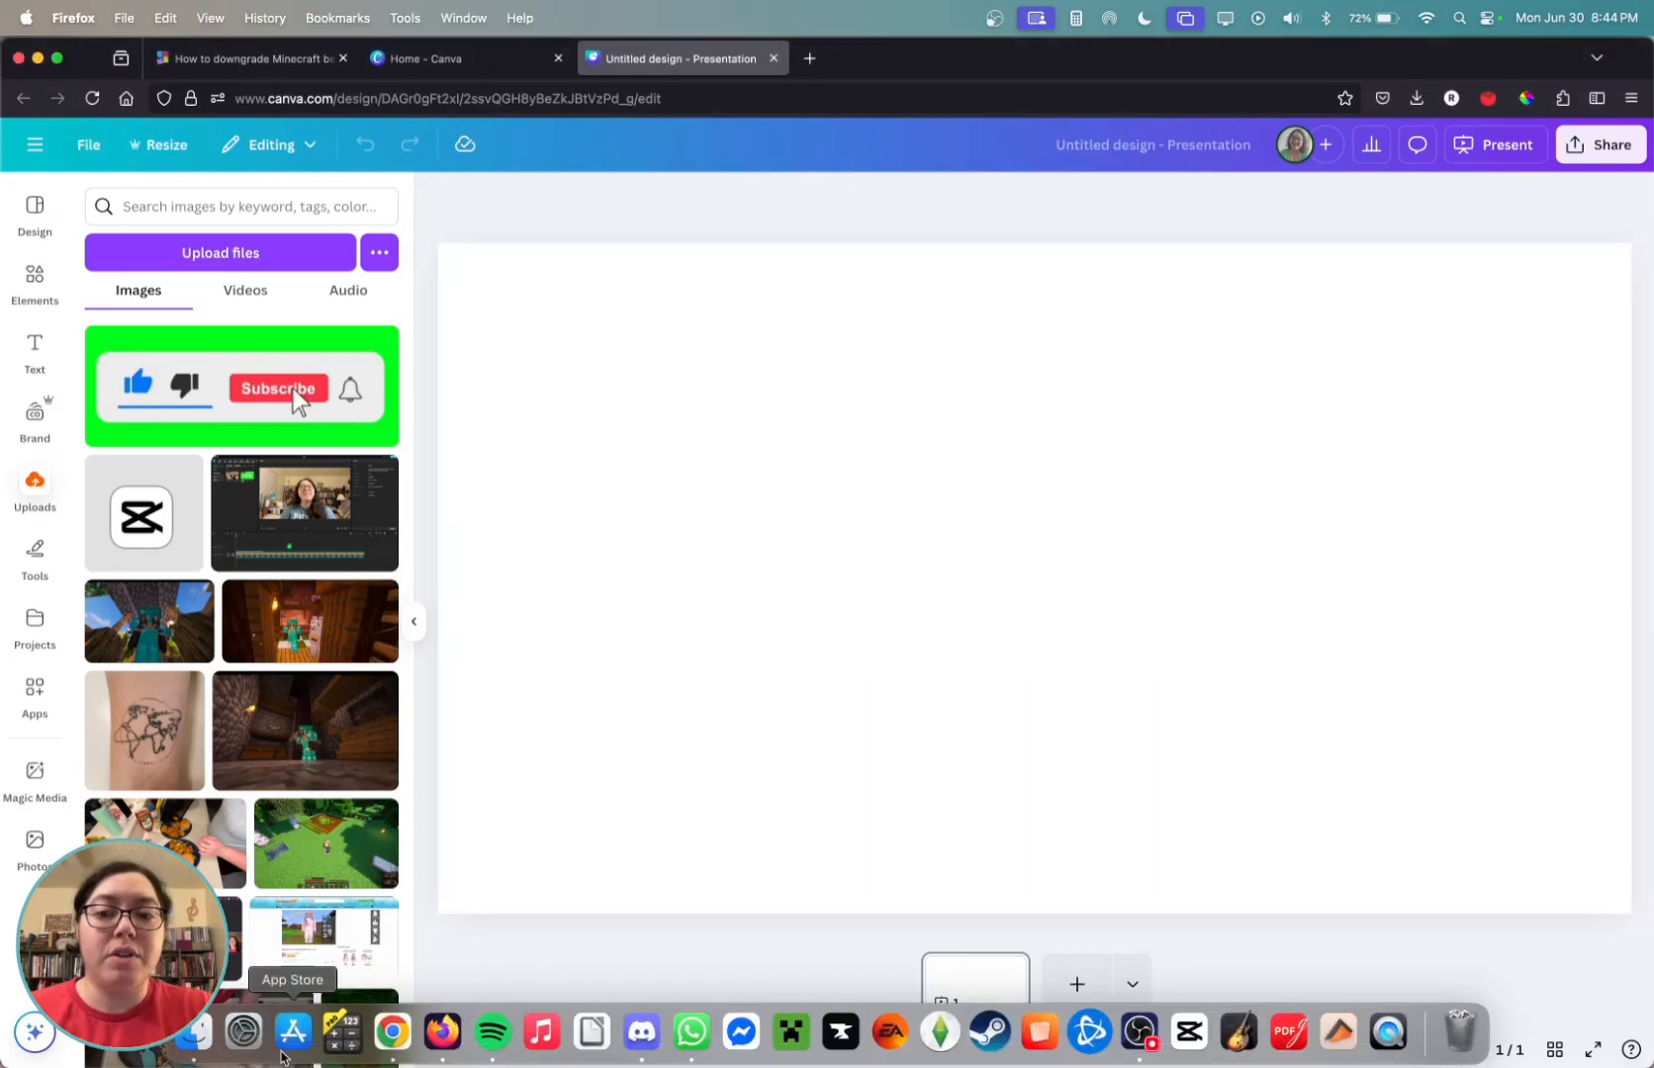
click(202, 1036)
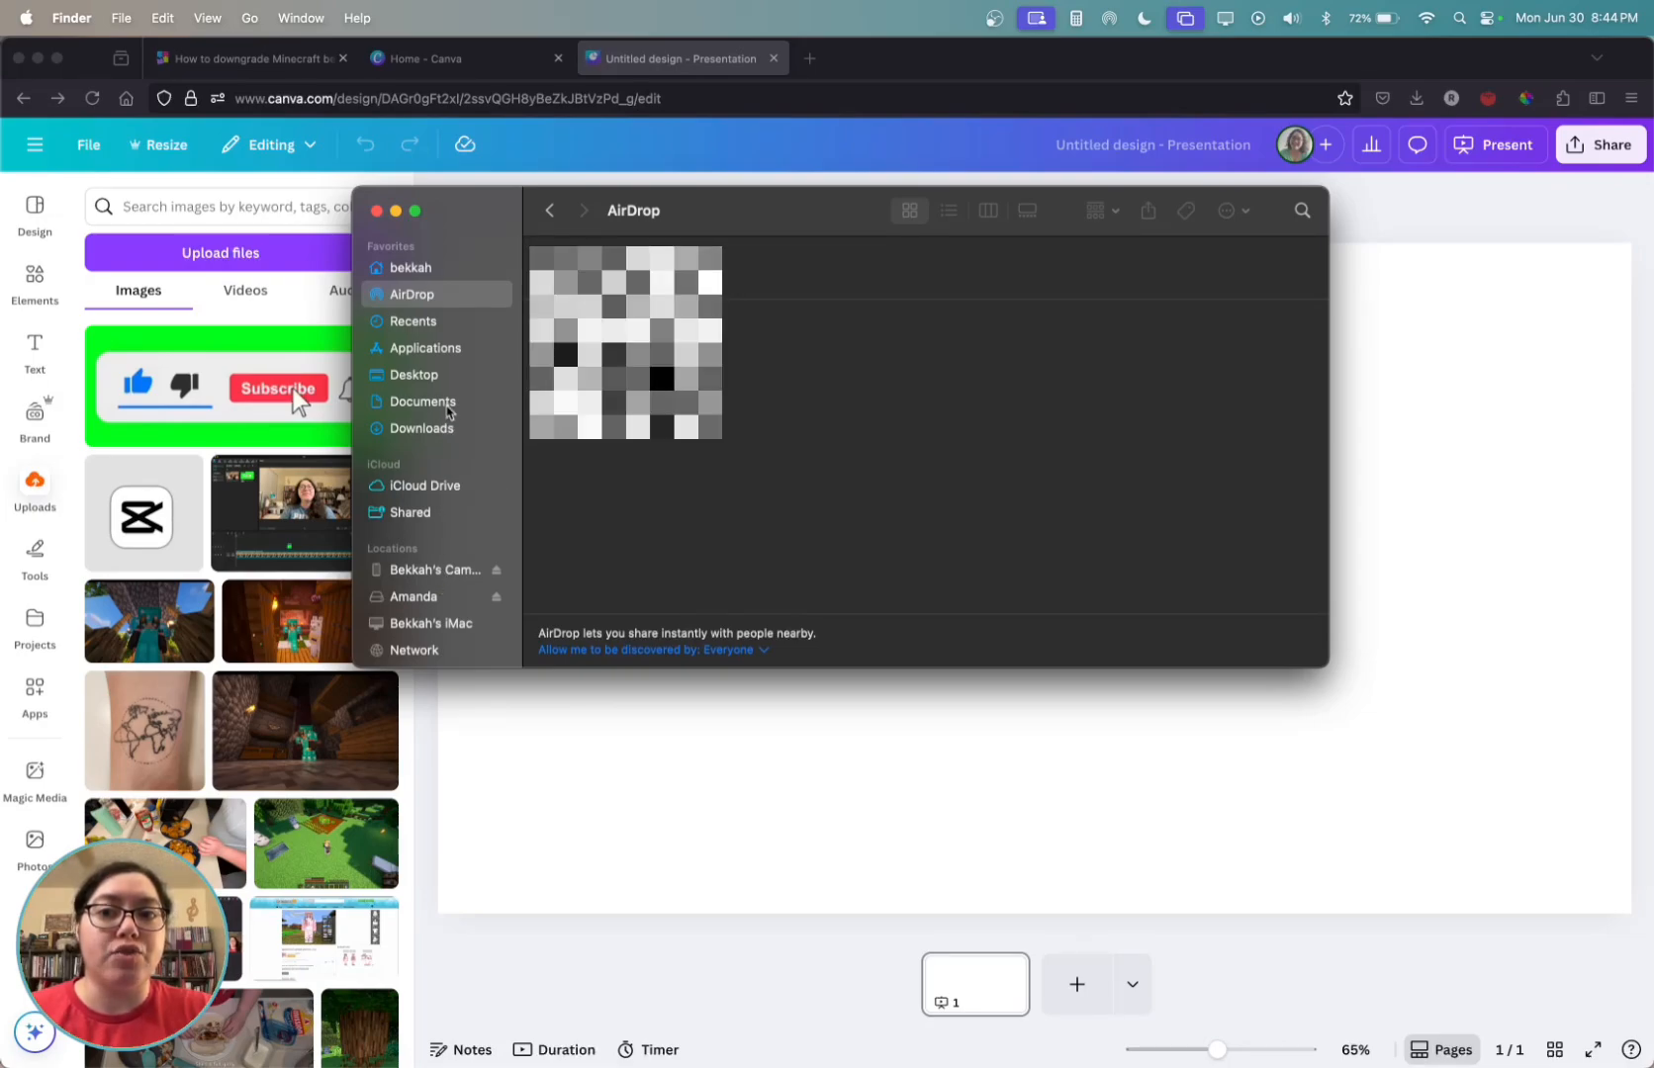
click(447, 404)
click(451, 374)
click(628, 252)
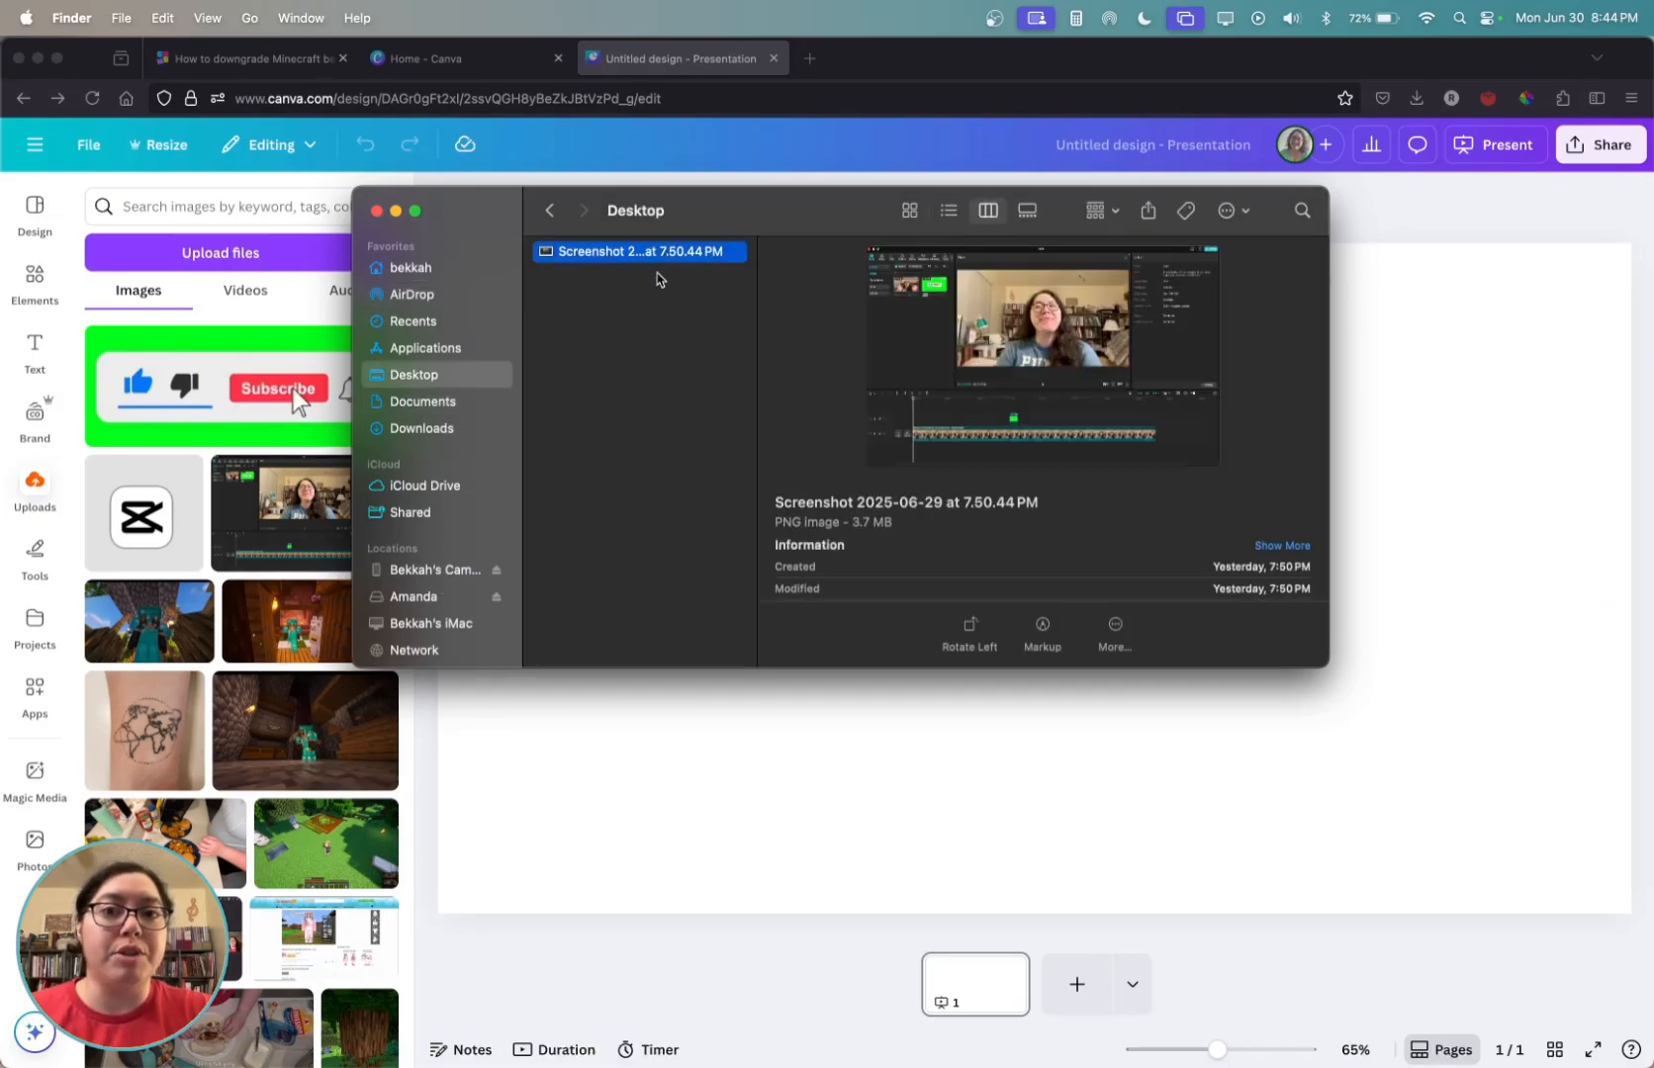
drag(633, 255, 761, 624)
key(super+Tab)
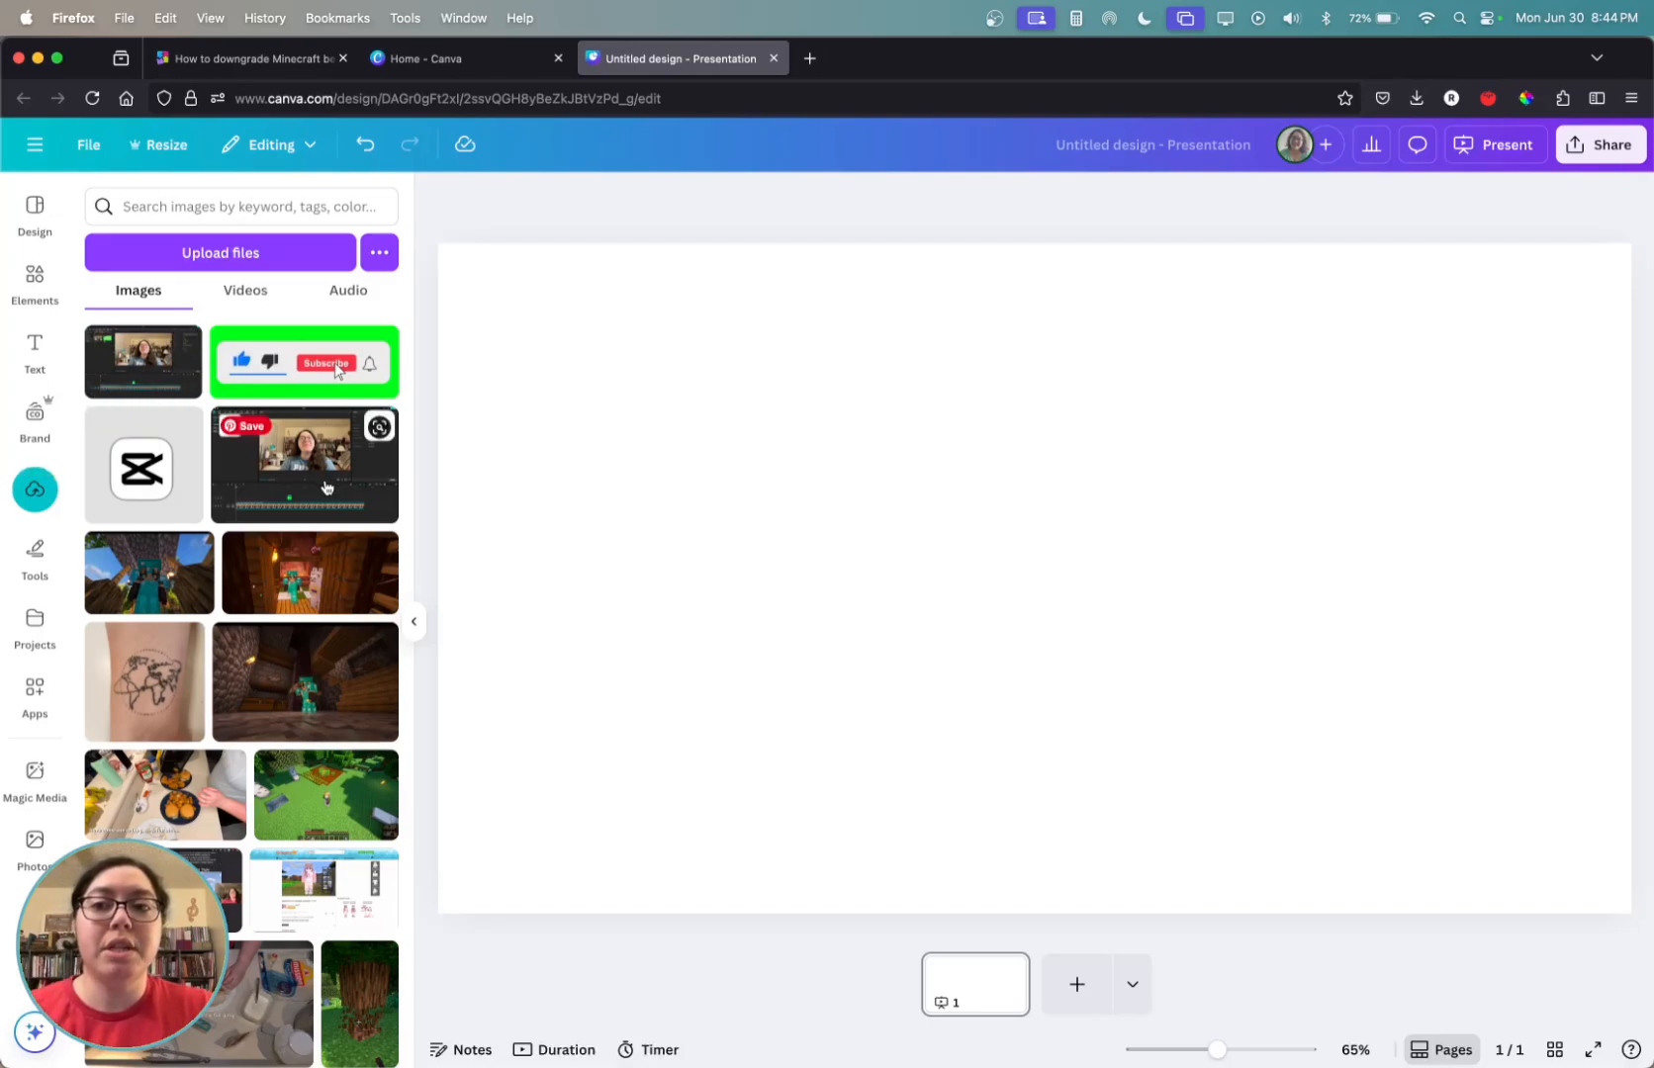
drag(297, 457, 458, 424)
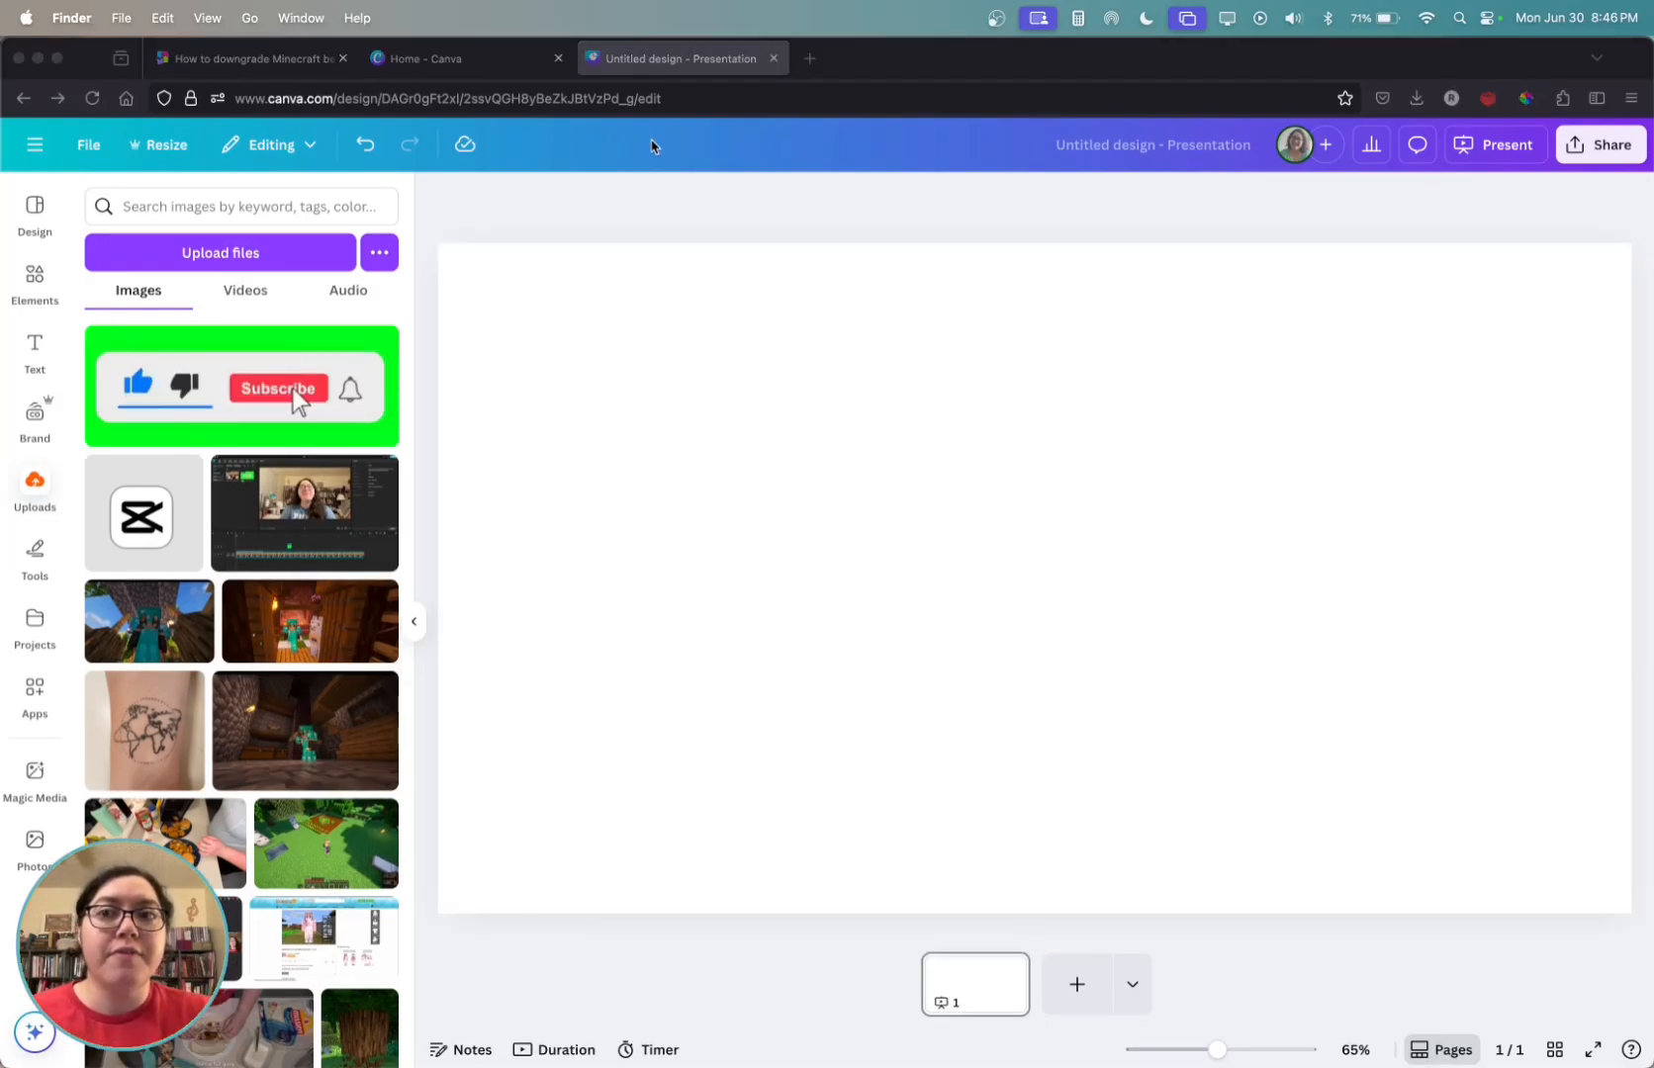
Step: Place the uploaded photo of the woman at the table with a laptop on the page so that it fills it
click(651, 146)
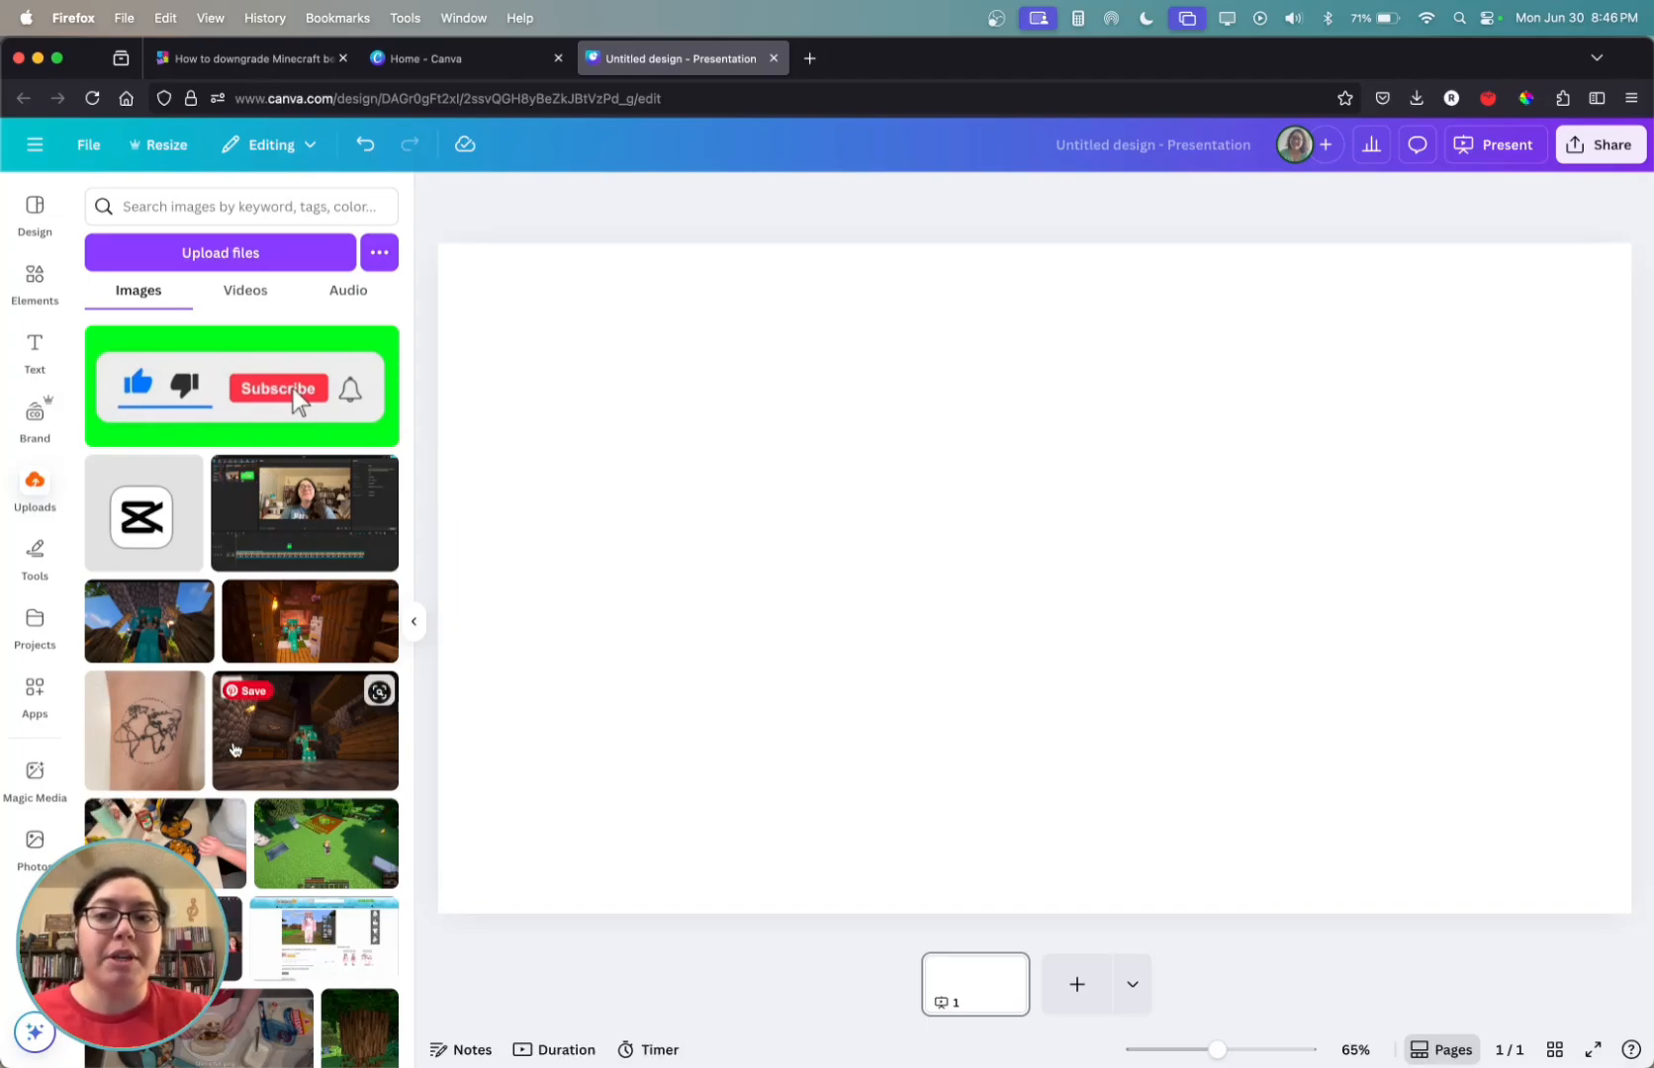
scroll(277, 763, down, 1)
scroll(277, 763, down, 4)
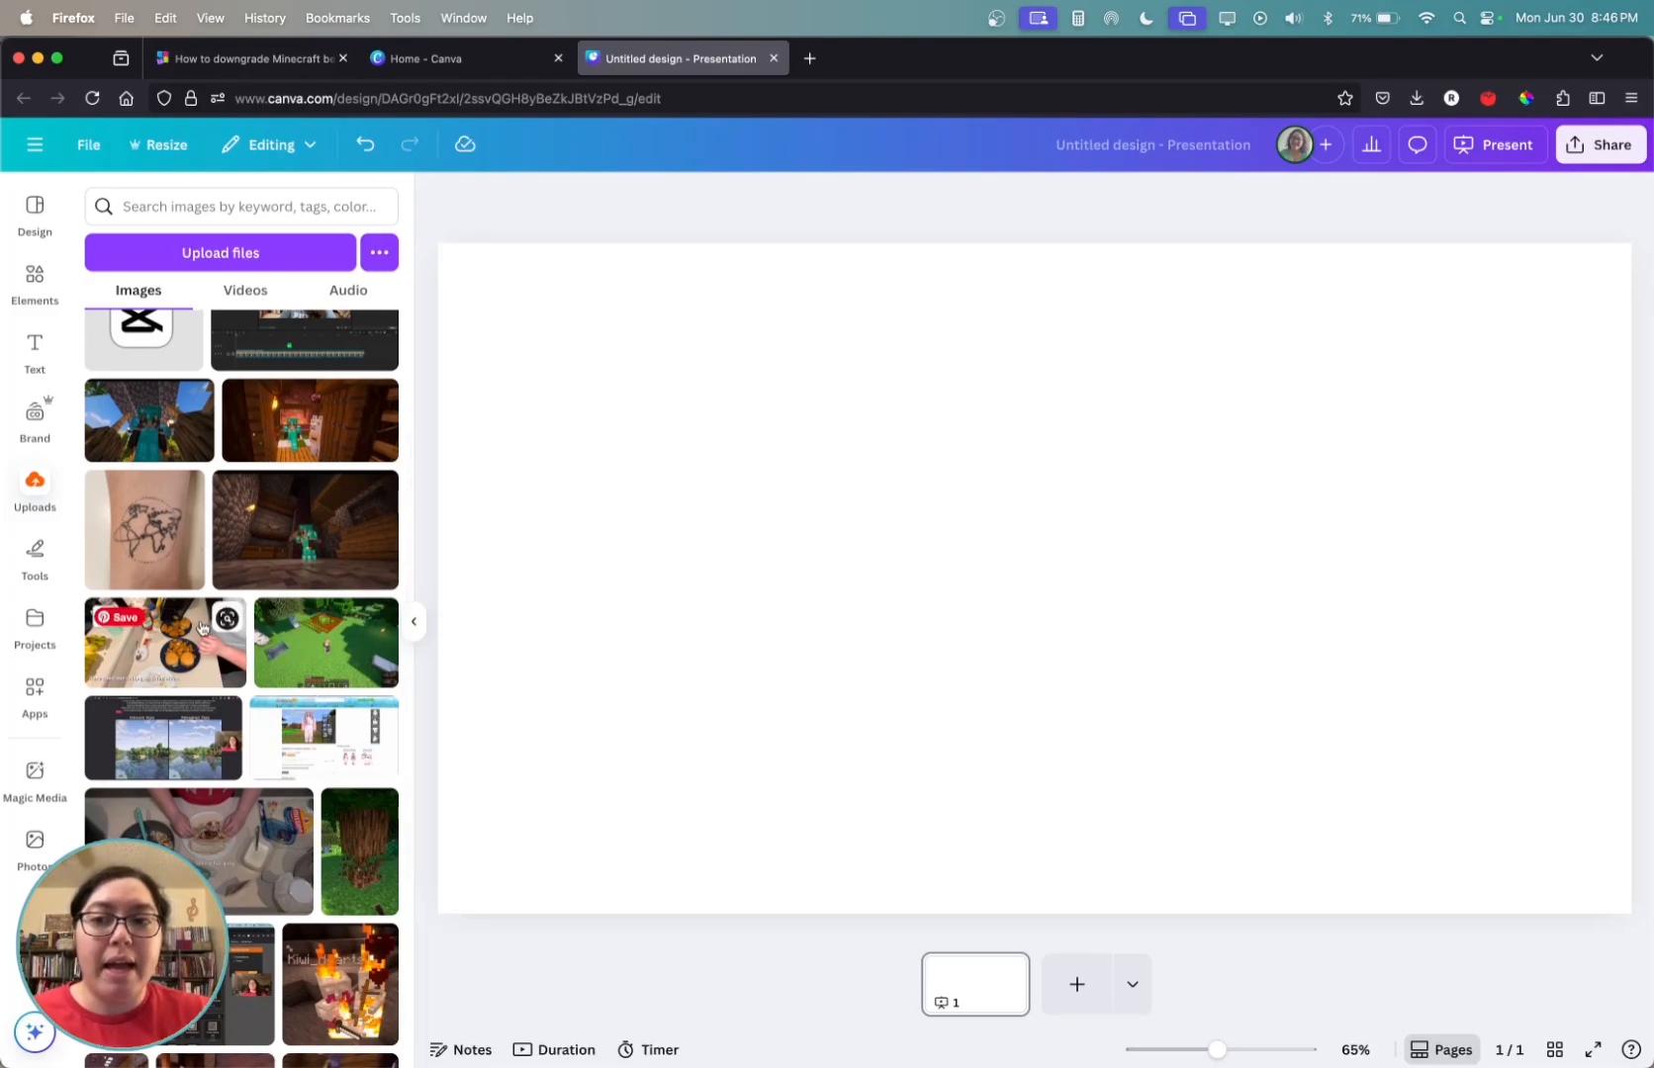
scroll(285, 801, down, 4)
scroll(285, 801, down, 7)
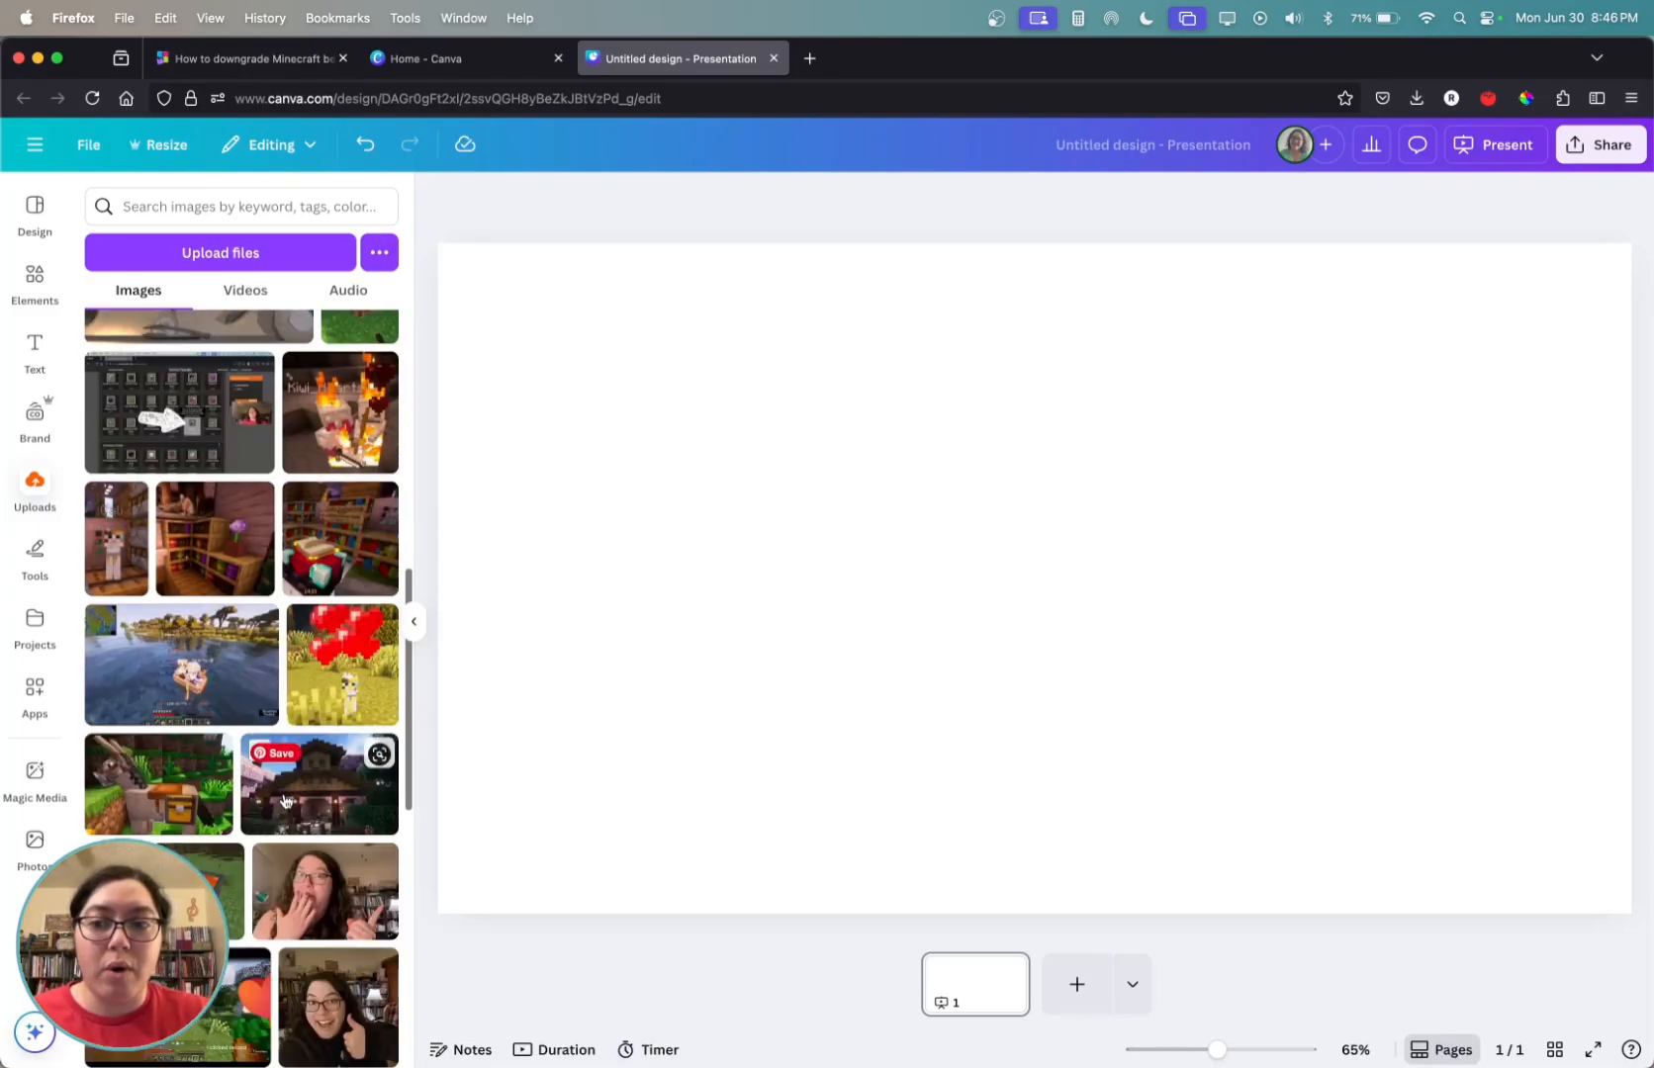
scroll(305, 802, down, 7)
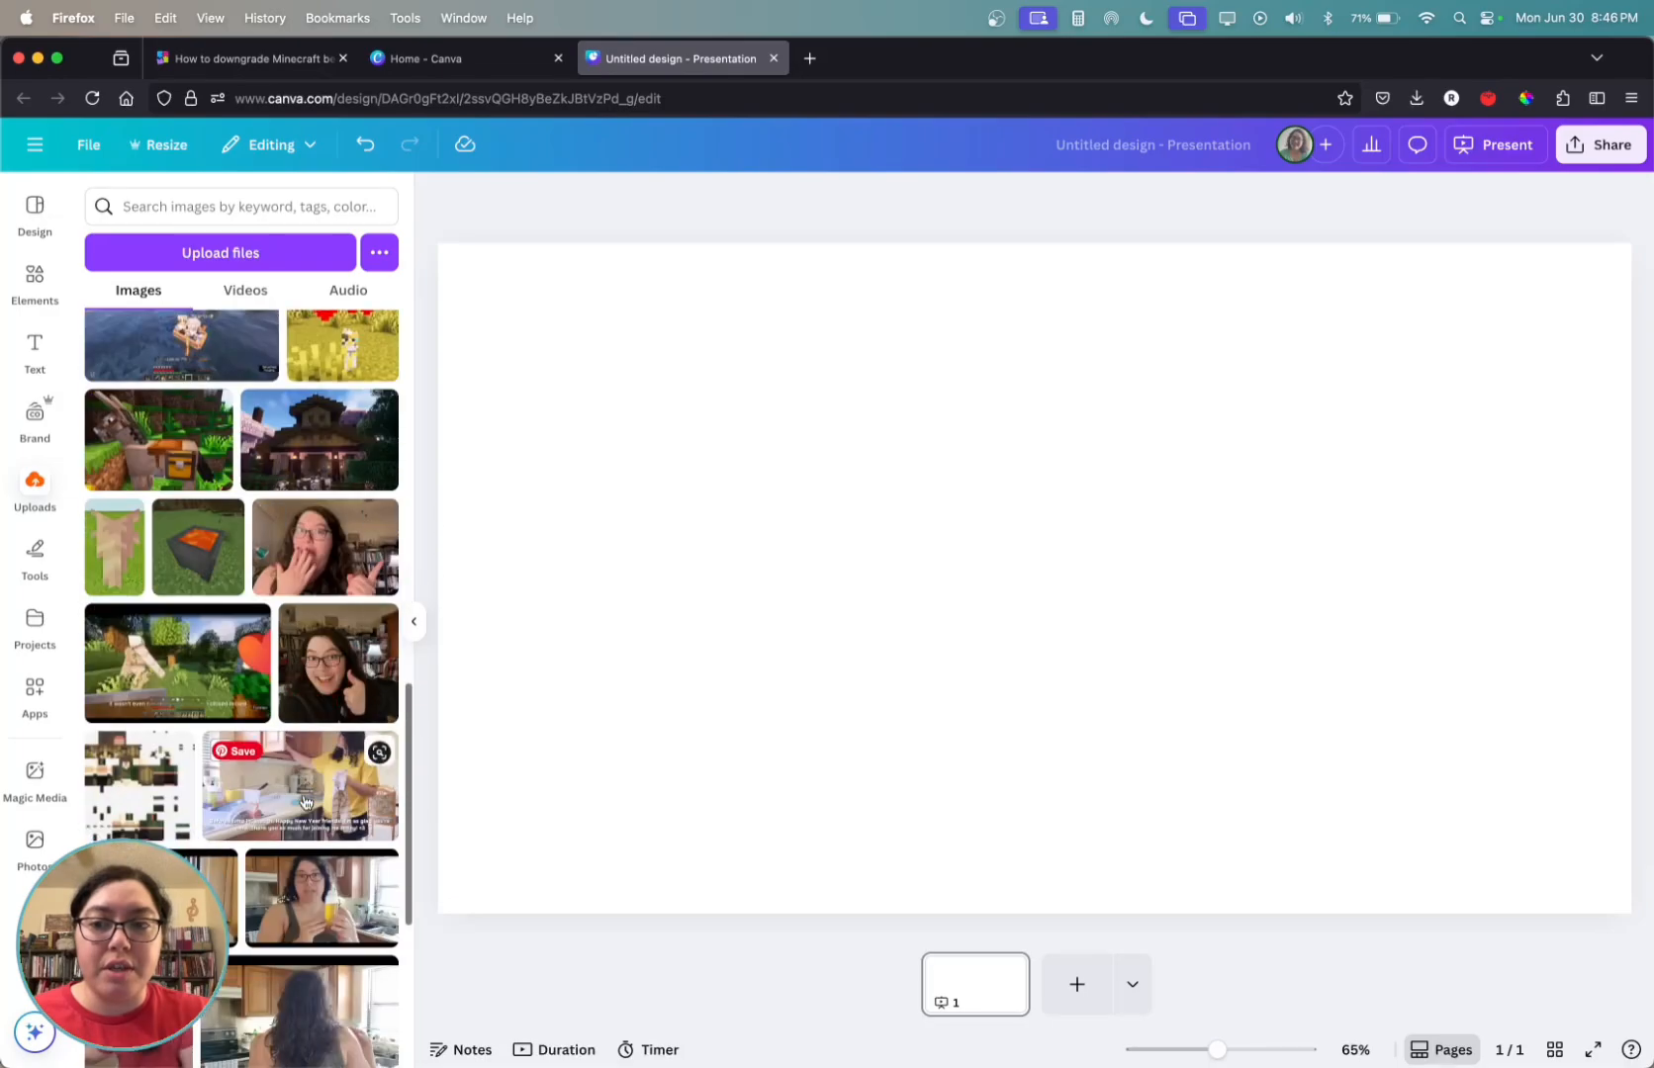
scroll(318, 915, down, 3)
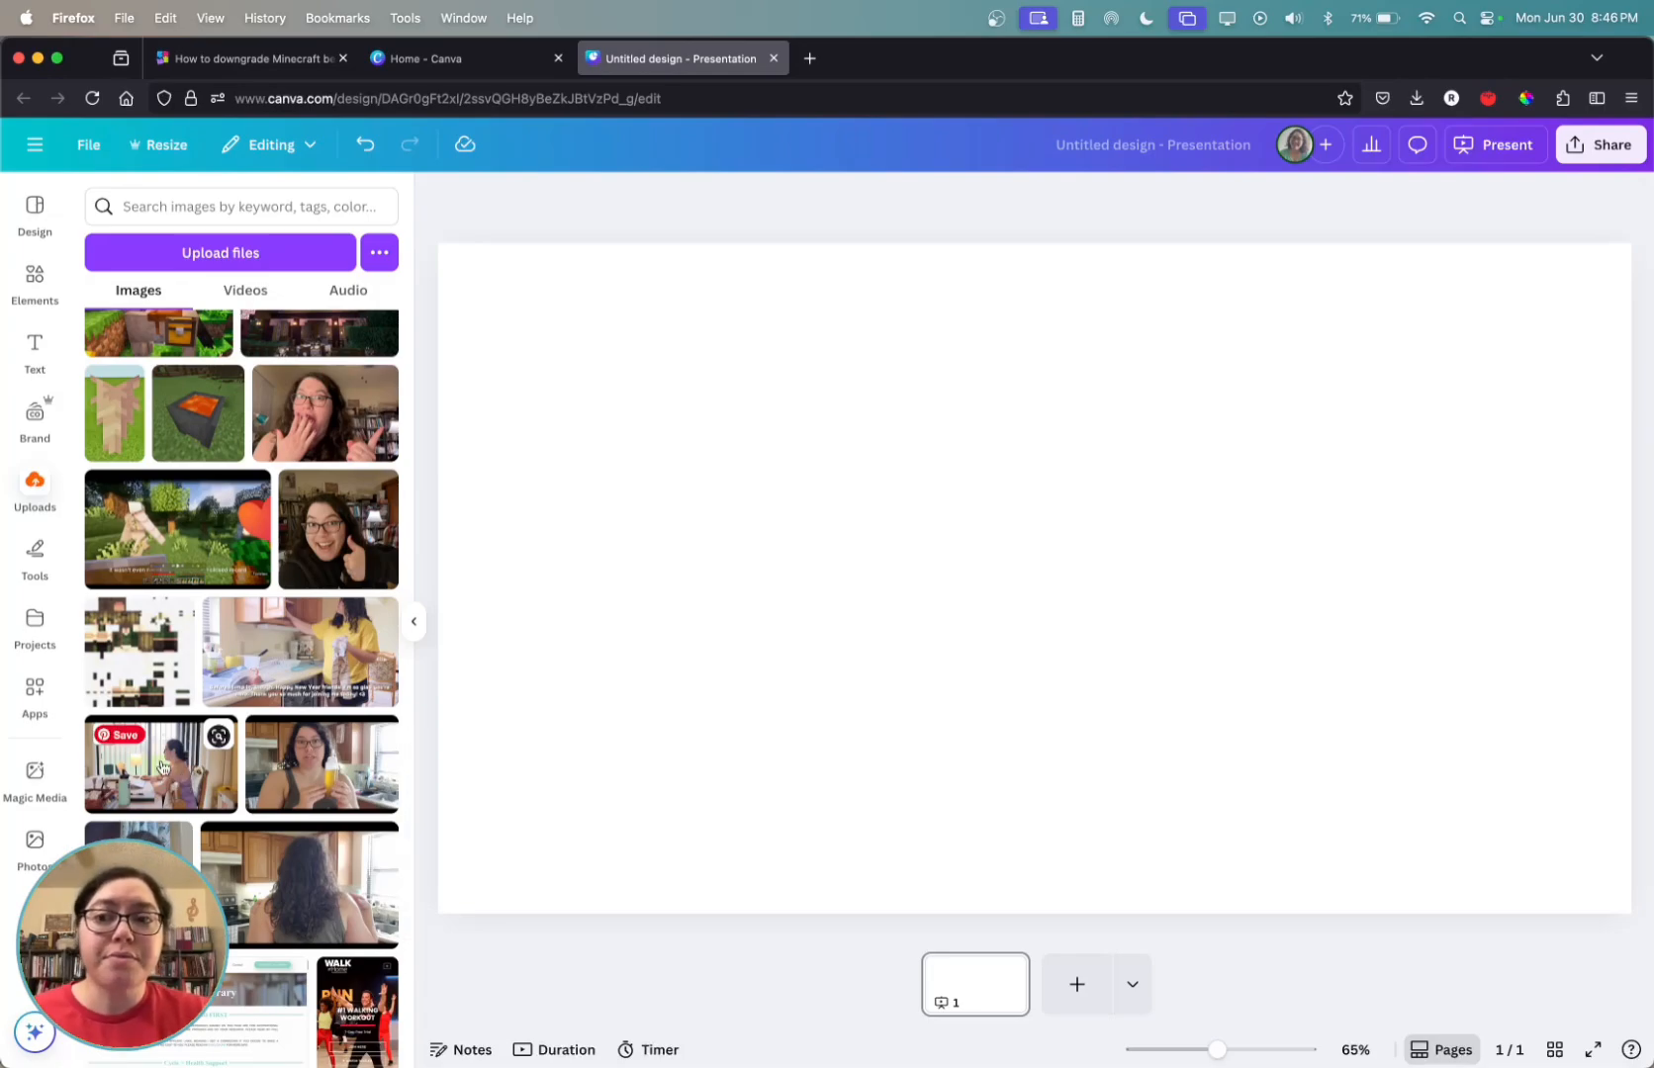
drag(161, 770, 461, 650)
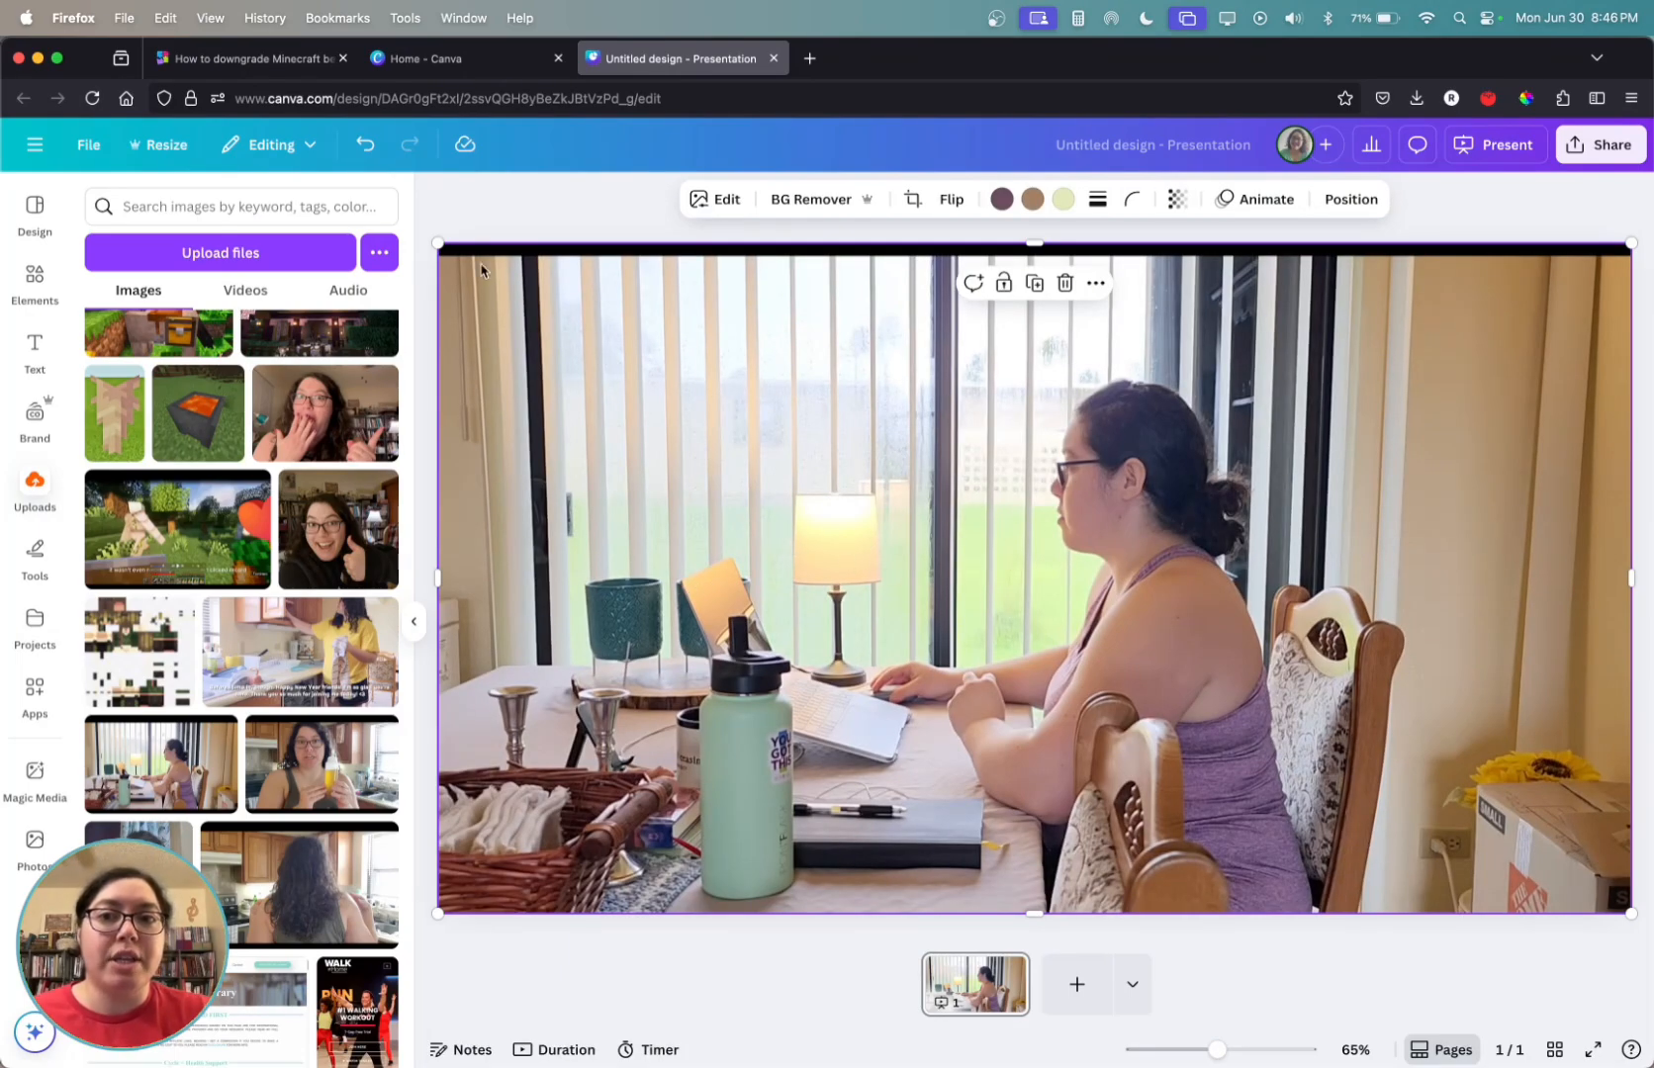
Step: Enlarge the photo past the page edges and centre it so the black strip along its upper edge is cut off
drag(438, 243, 421, 184)
drag(734, 471, 753, 471)
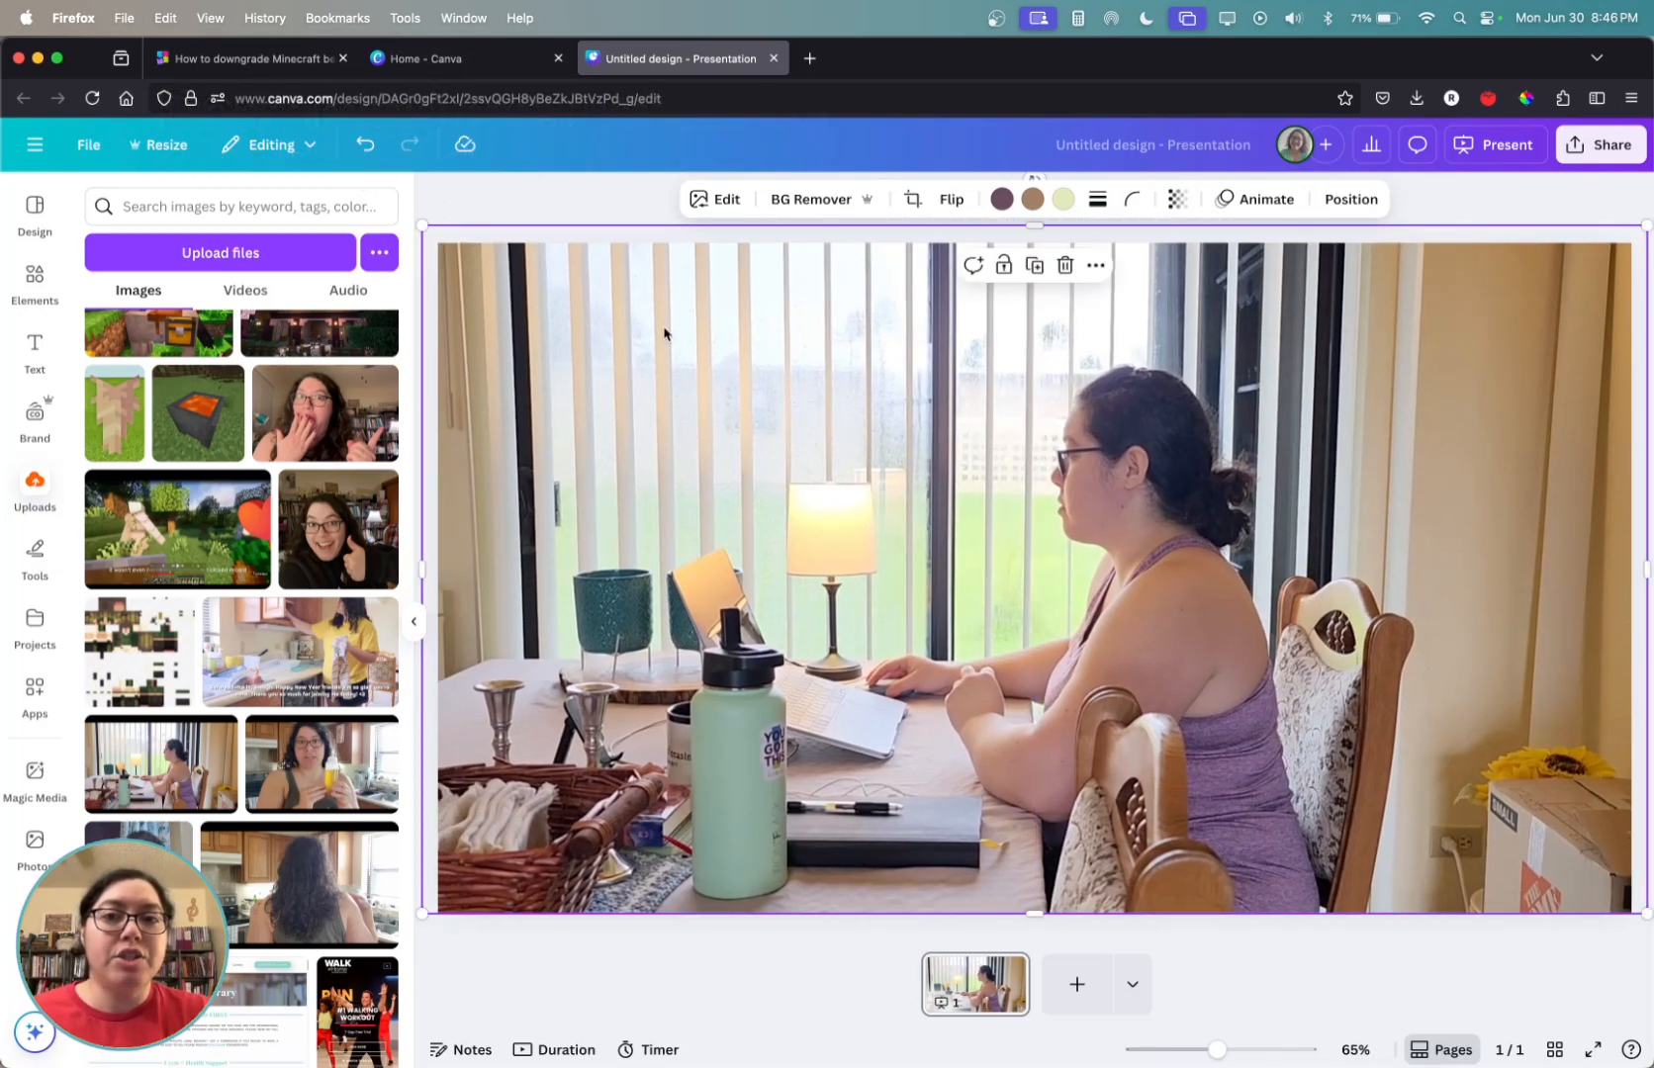
click(561, 190)
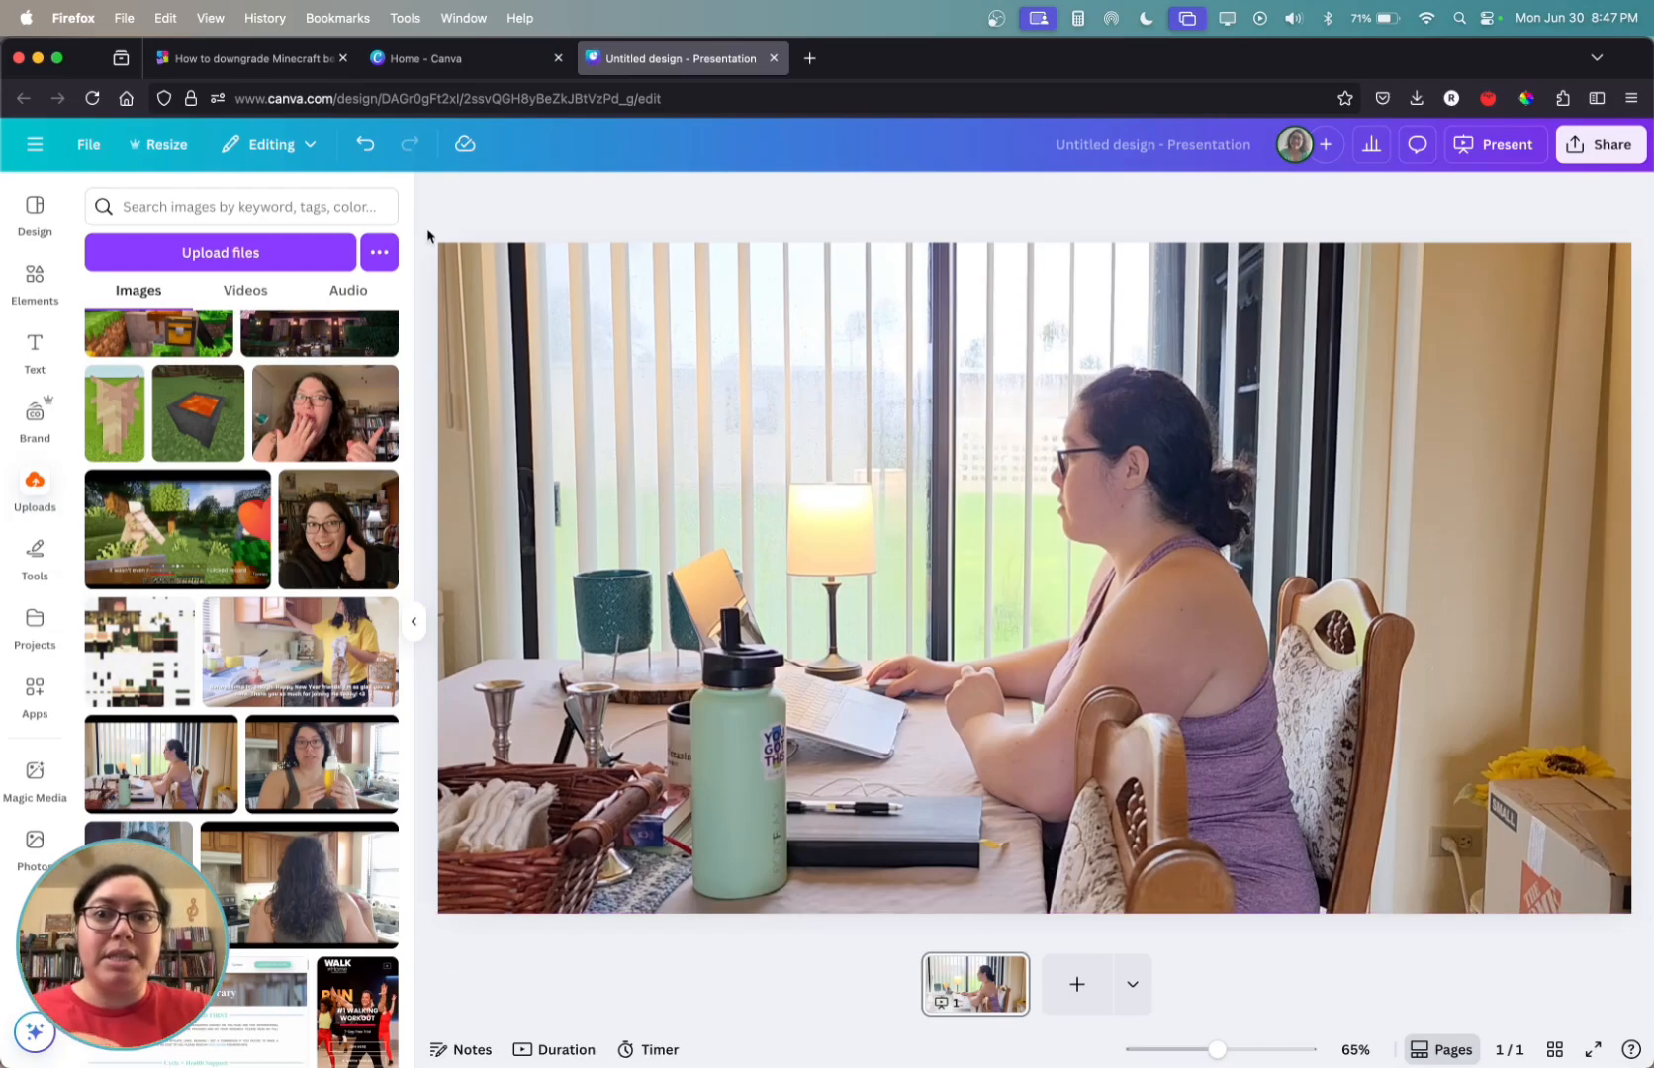
Step: Shrink the photo from its upper-left corner and align it with the page's right edge
click(482, 306)
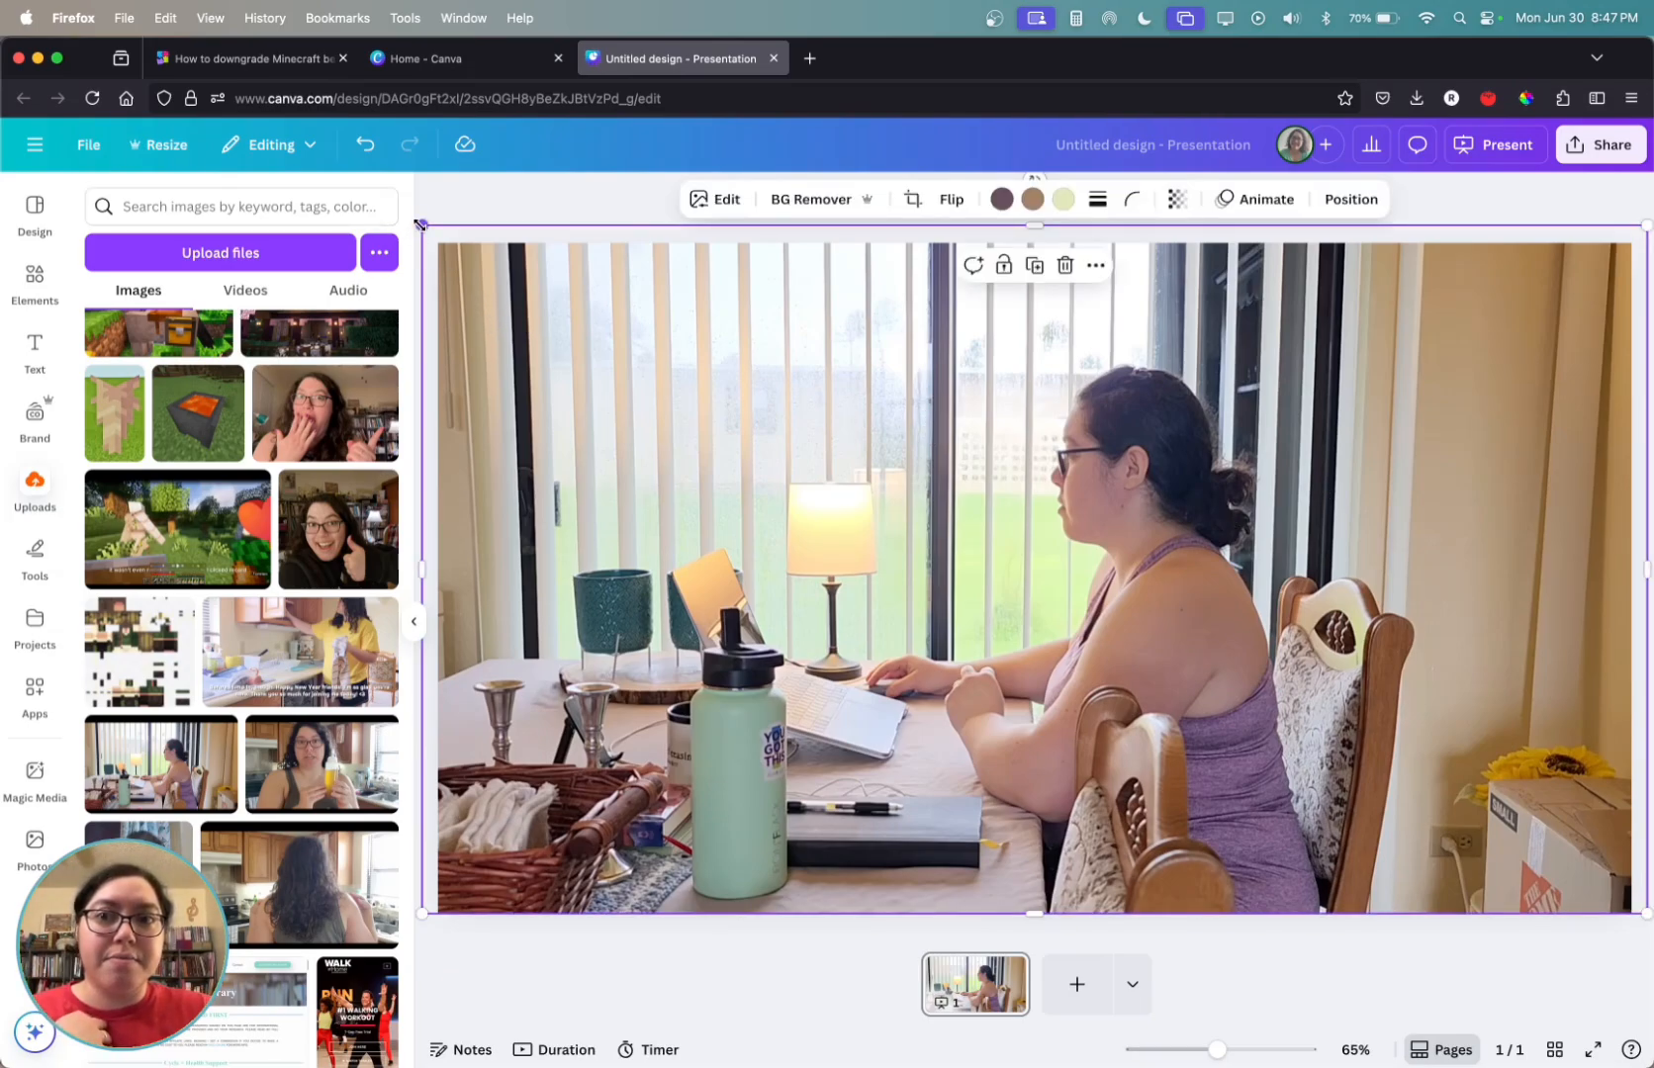
drag(417, 235, 494, 265)
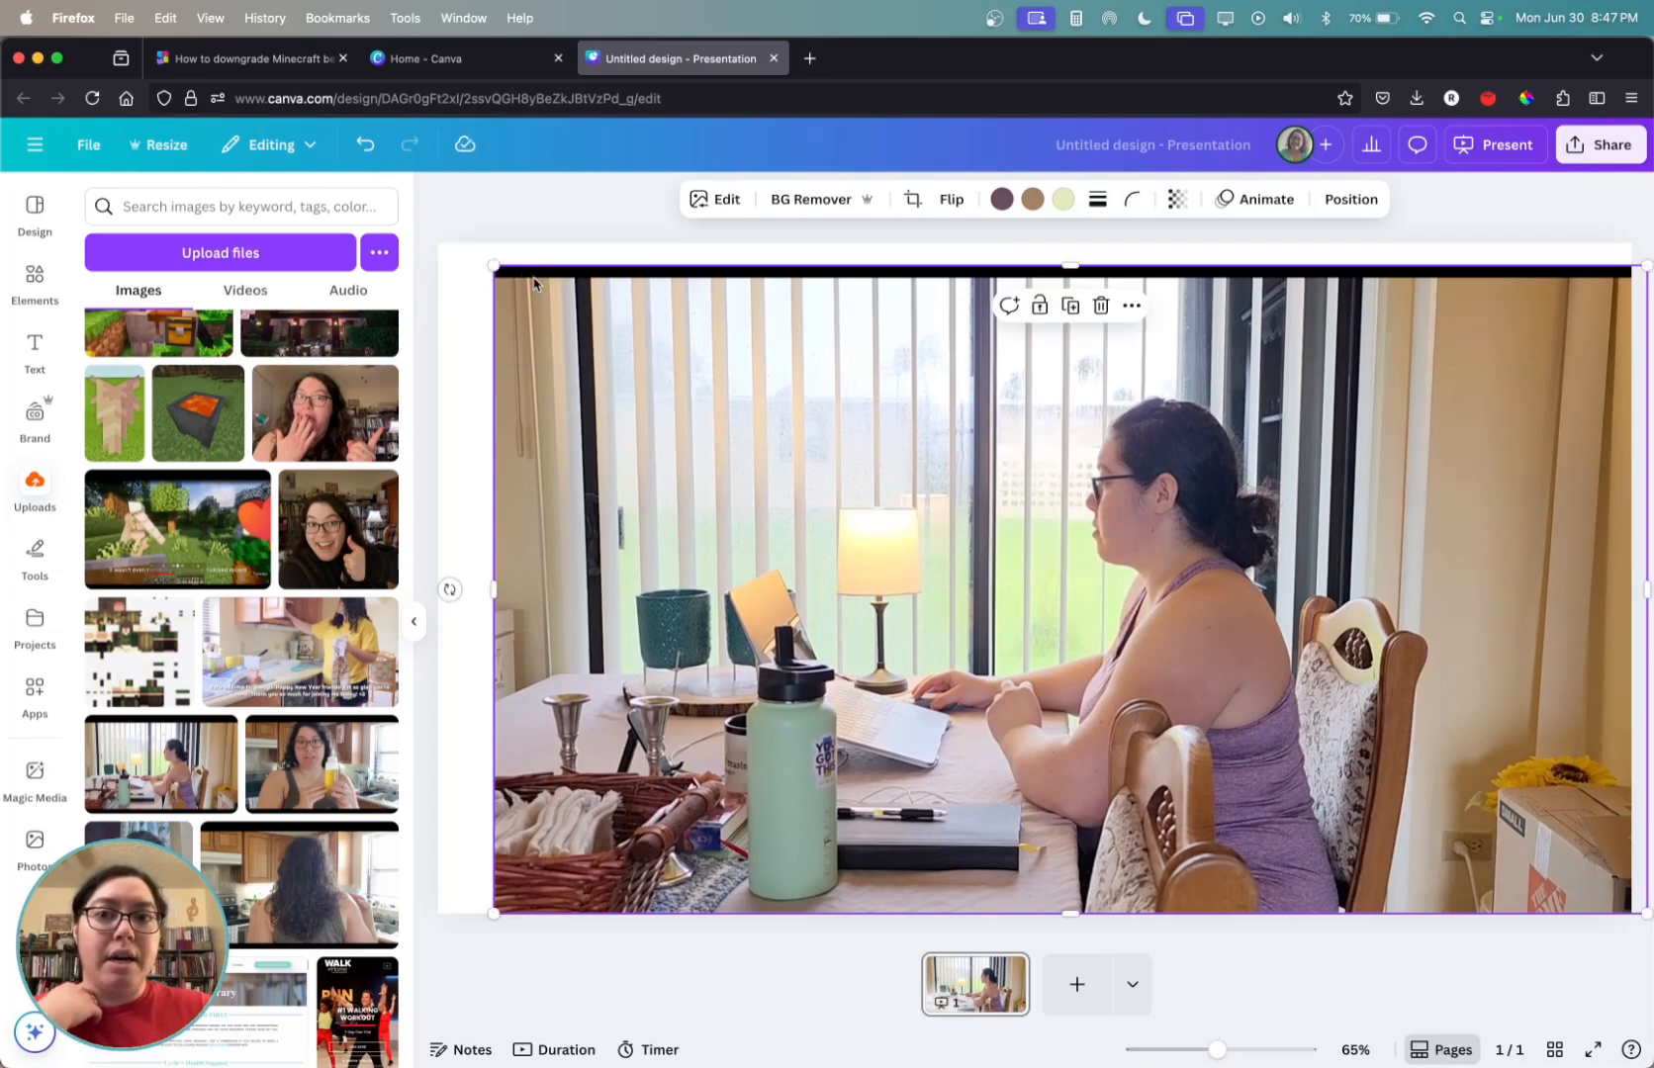
mouse_move(577, 281)
mouse_down()
mouse_move(581, 247)
mouse_move(590, 313)
mouse_move(562, 282)
mouse_up()
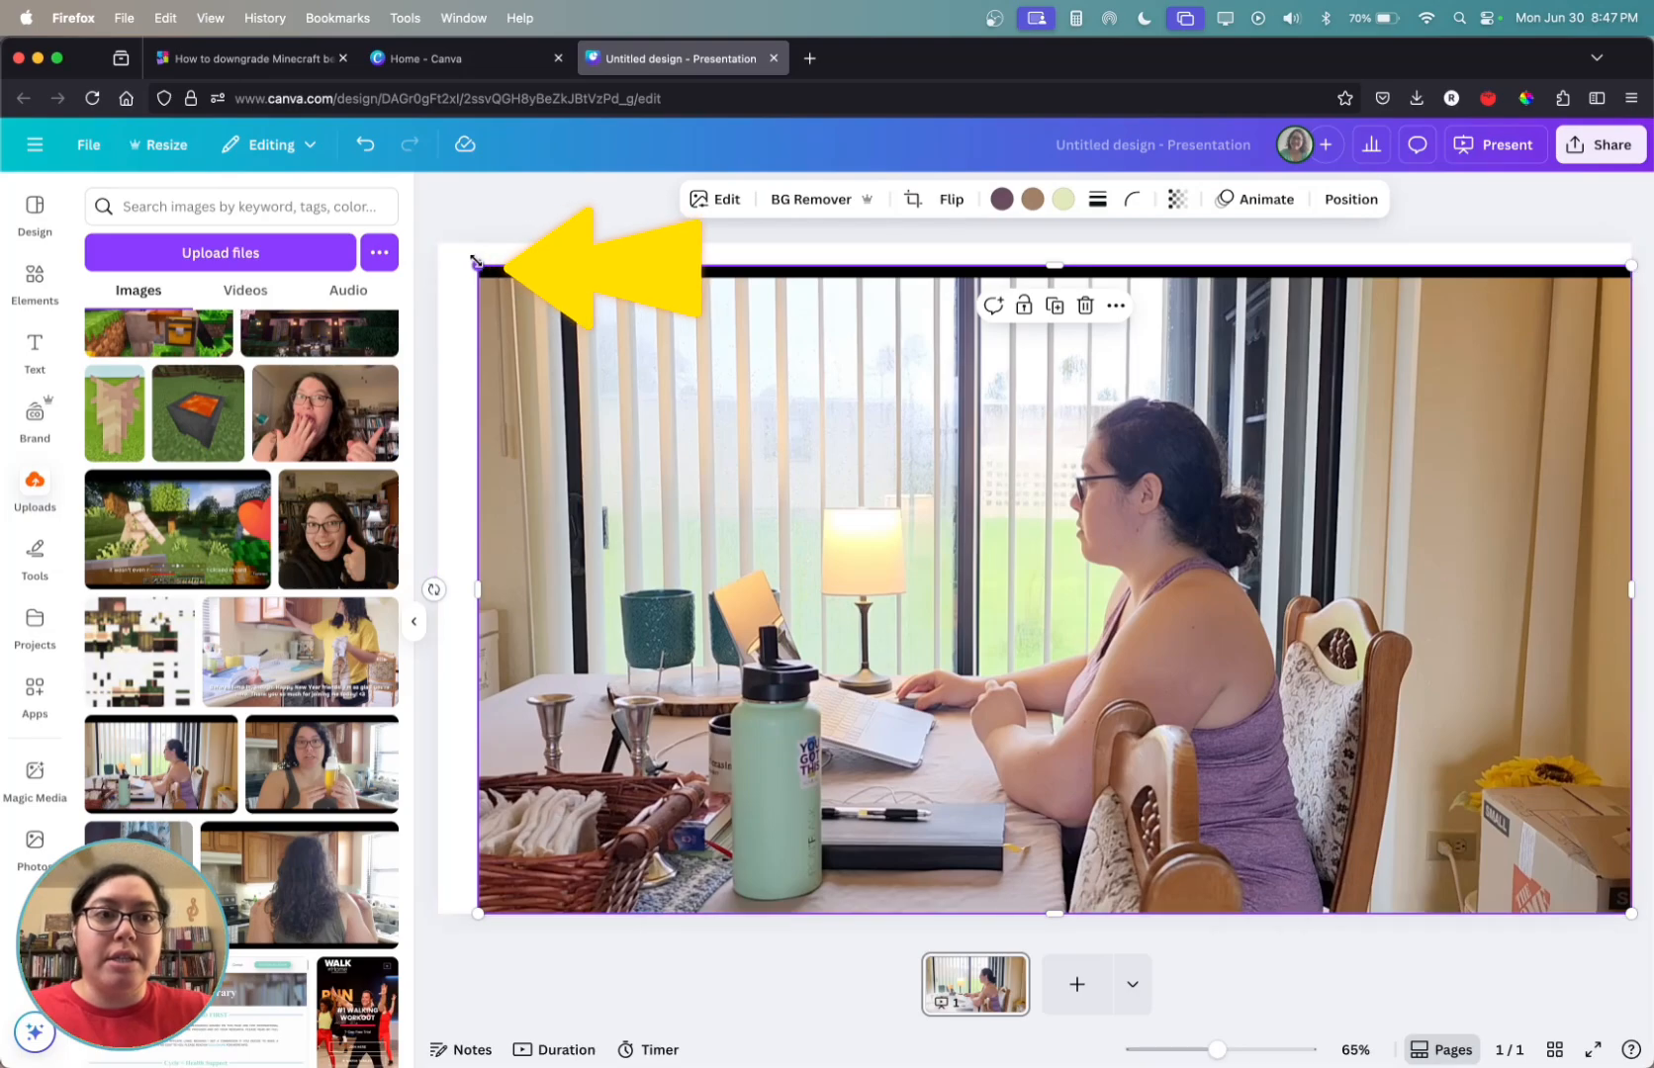
Step: Enlarge the photo beyond the page again and reposition it centred, with its black strip outside the page
drag(476, 265, 416, 218)
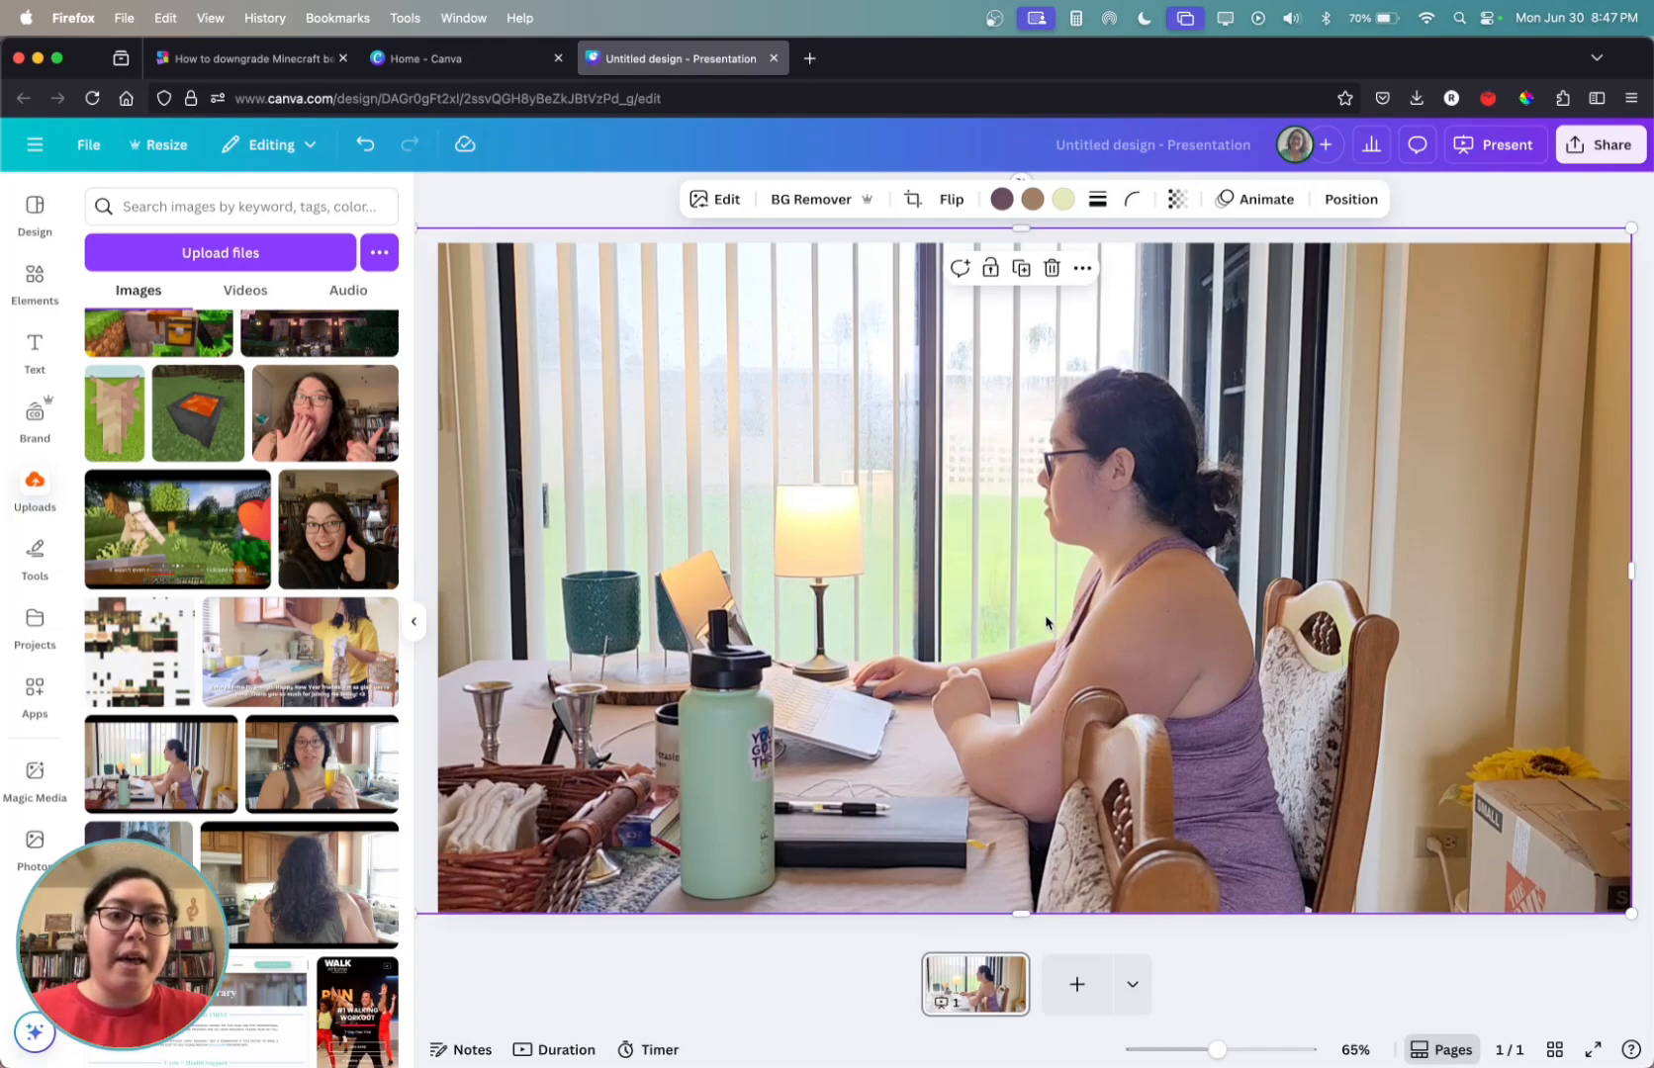
drag(1047, 622, 1054, 616)
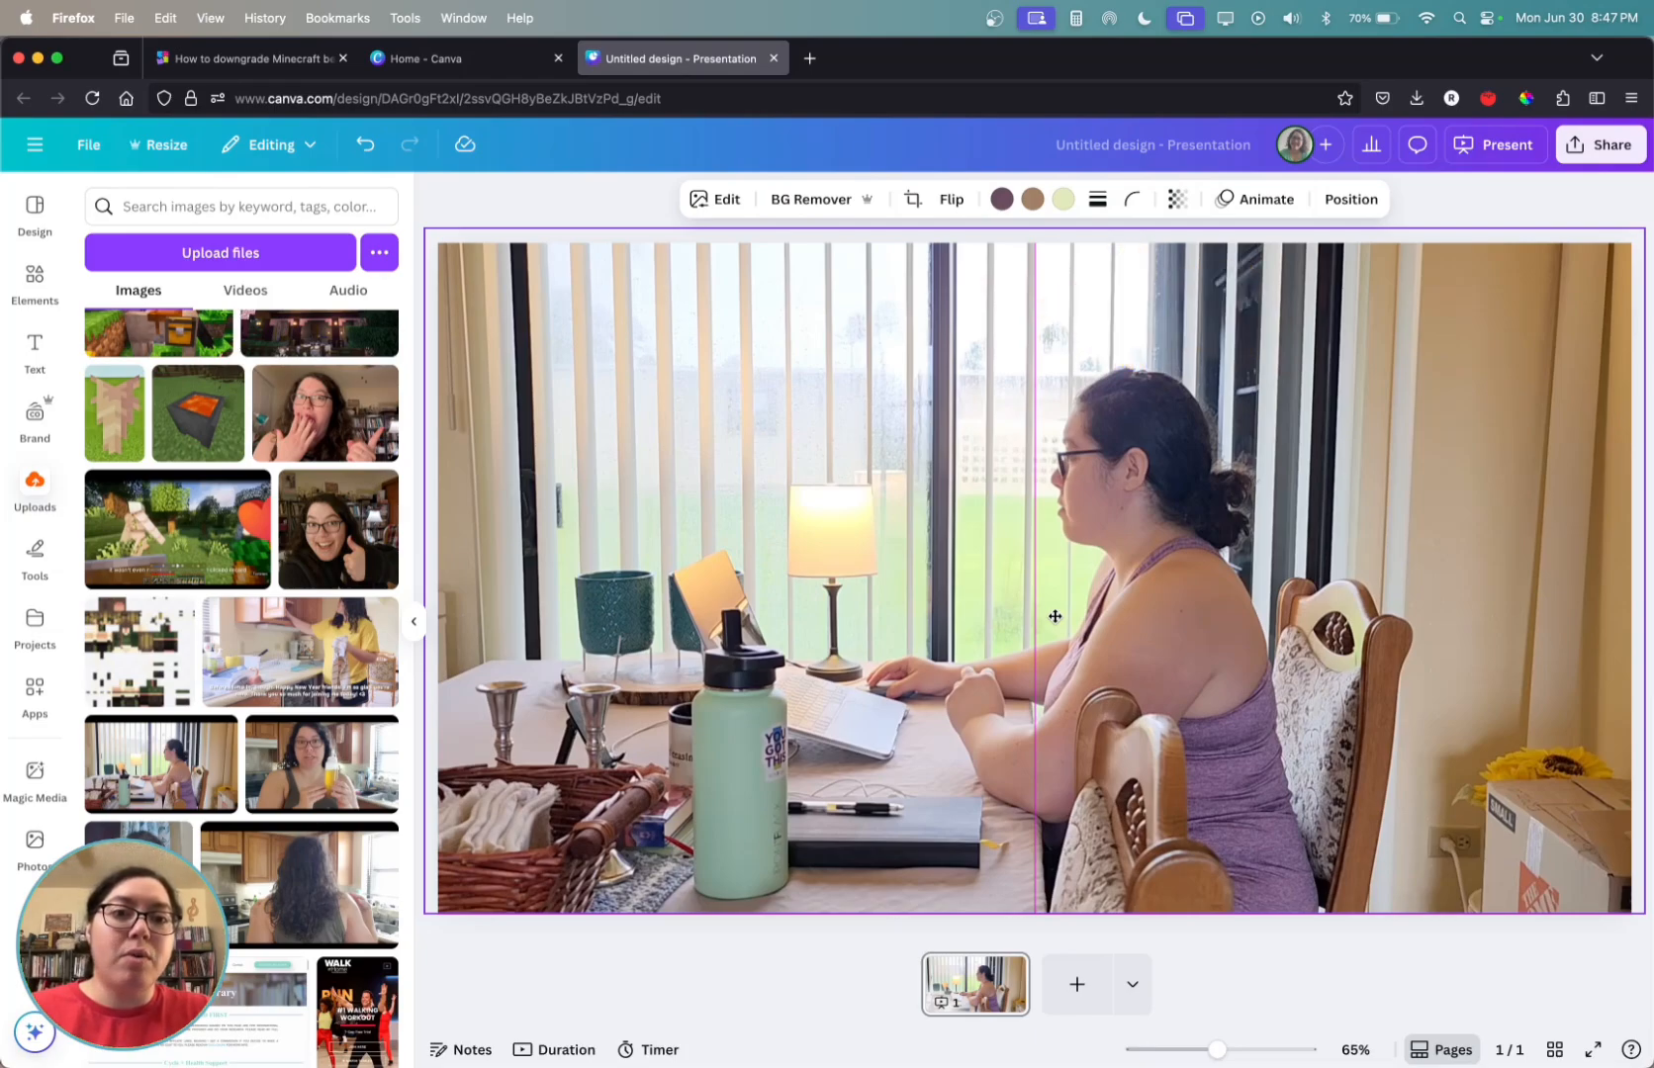
drag(1055, 622, 1070, 659)
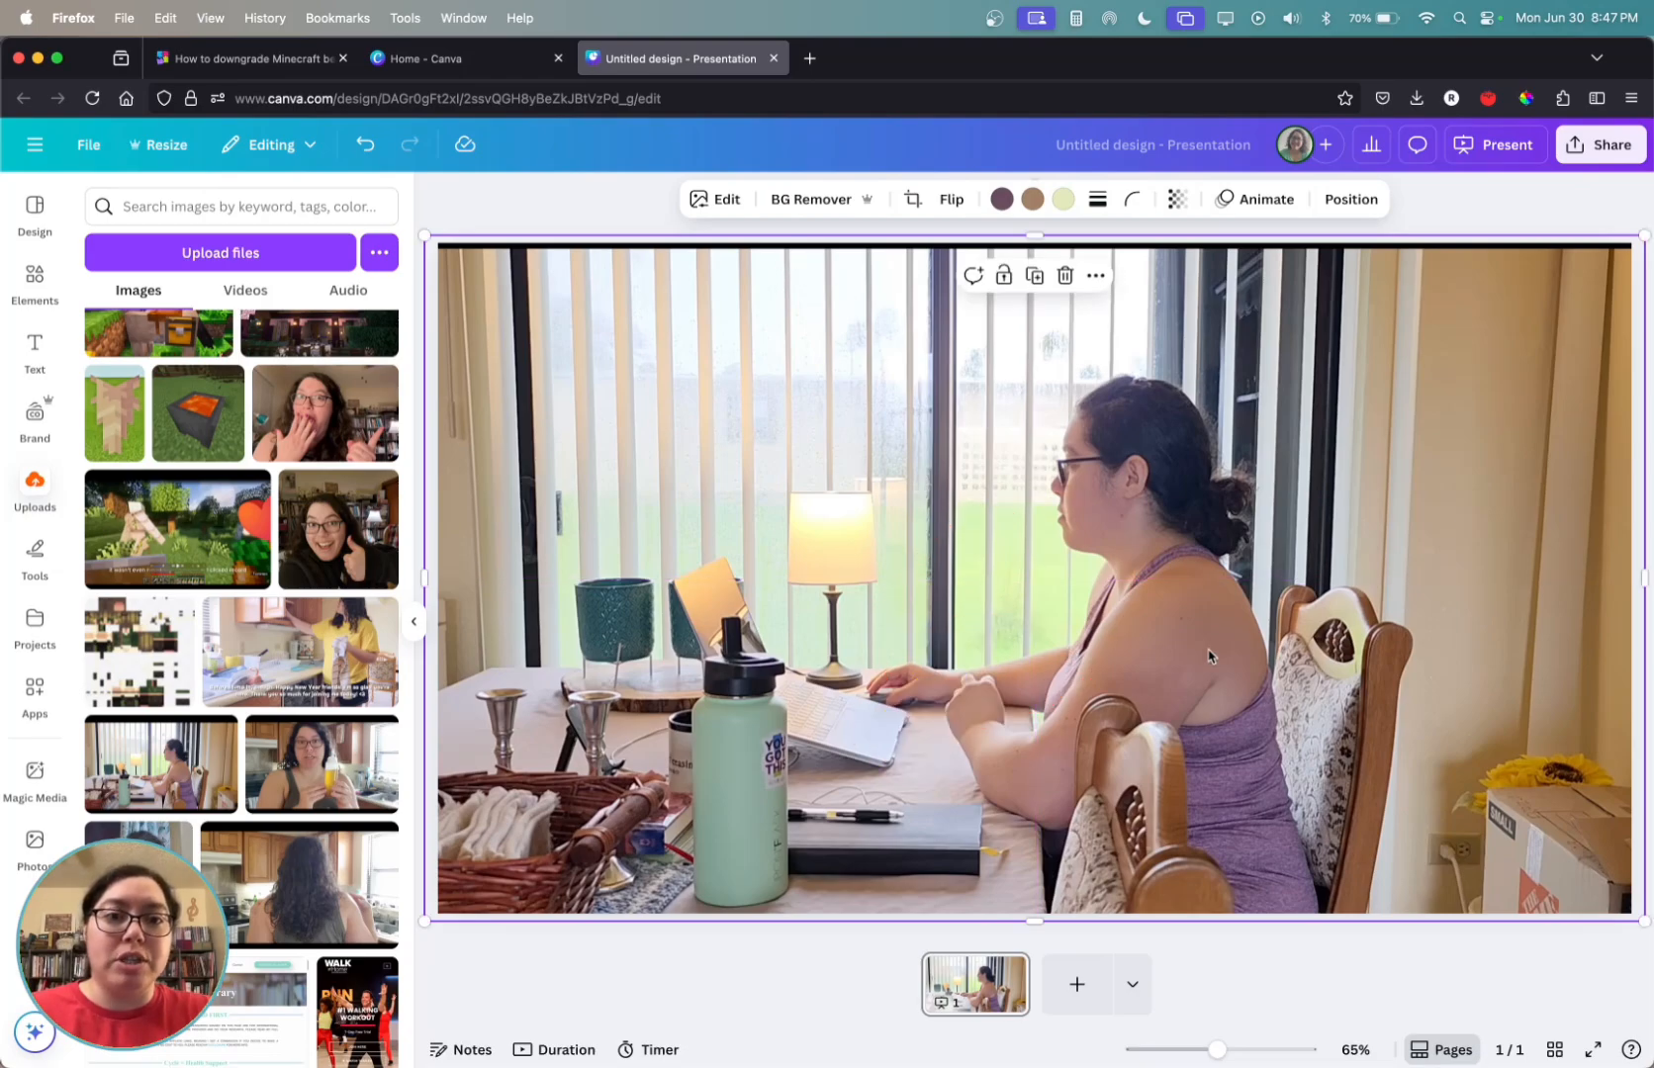
drag(1212, 655, 1210, 644)
click(750, 978)
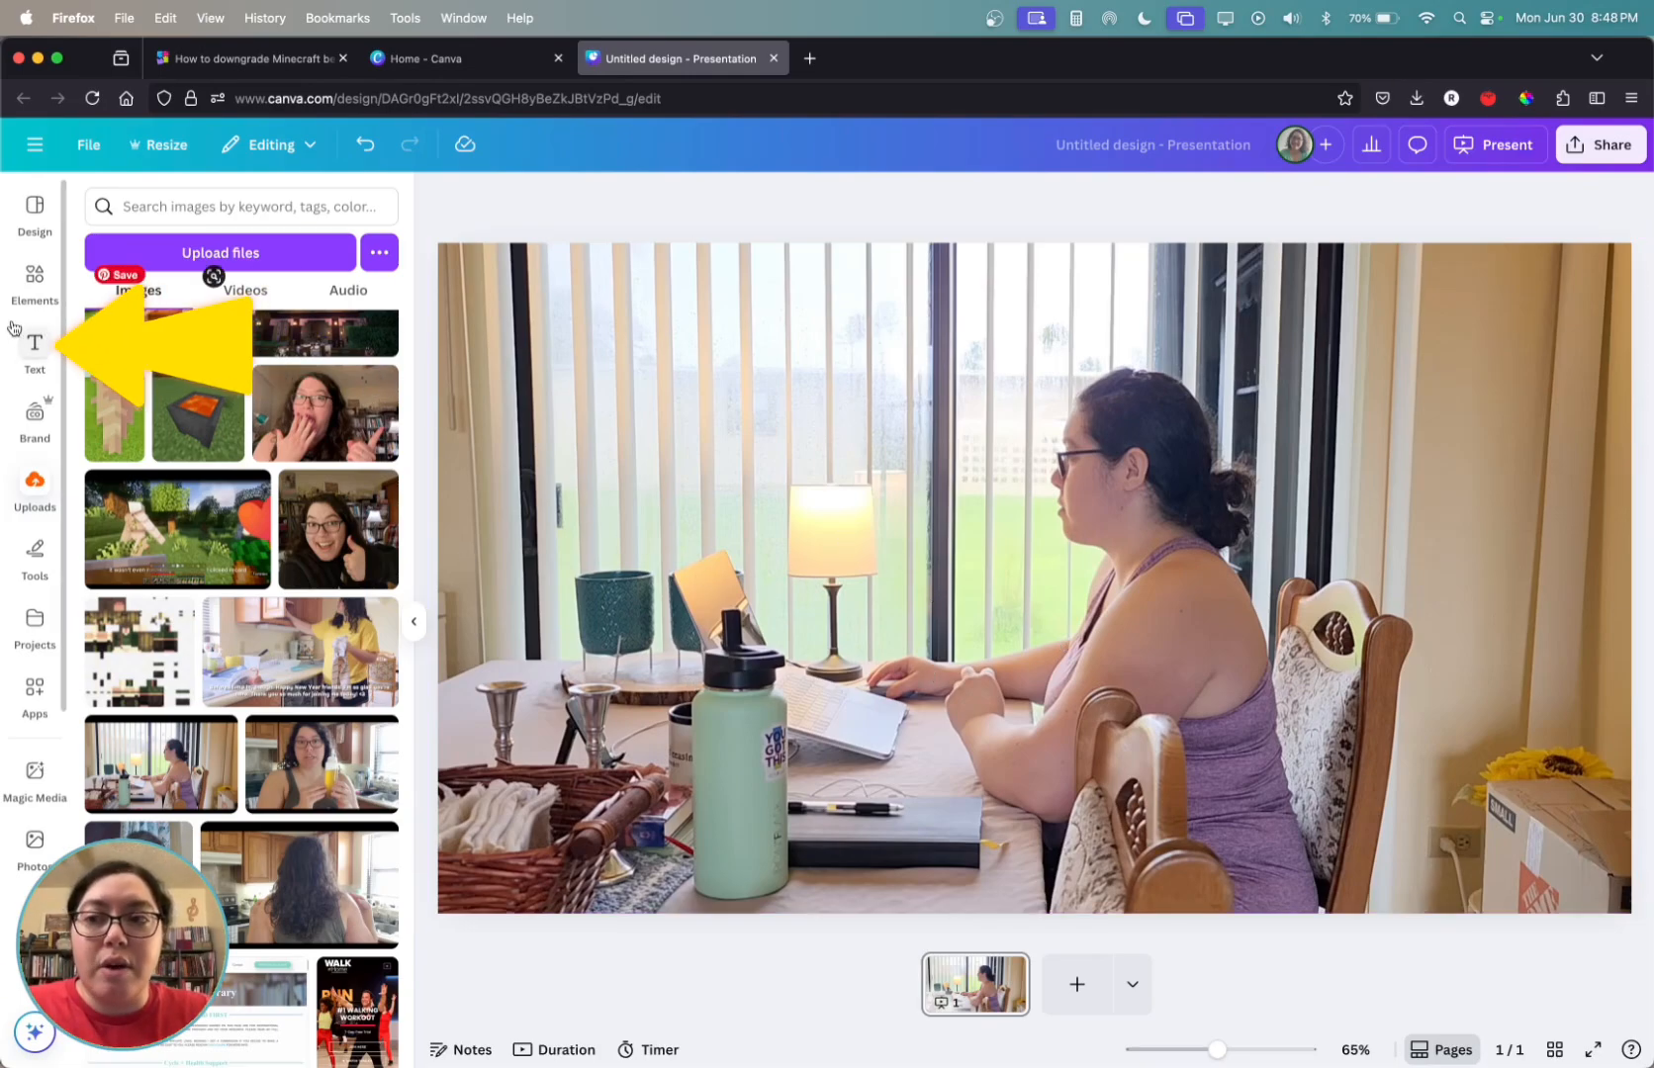
Step: Add a Heading text over the photo and enlarge it to font size 112
click(35, 349)
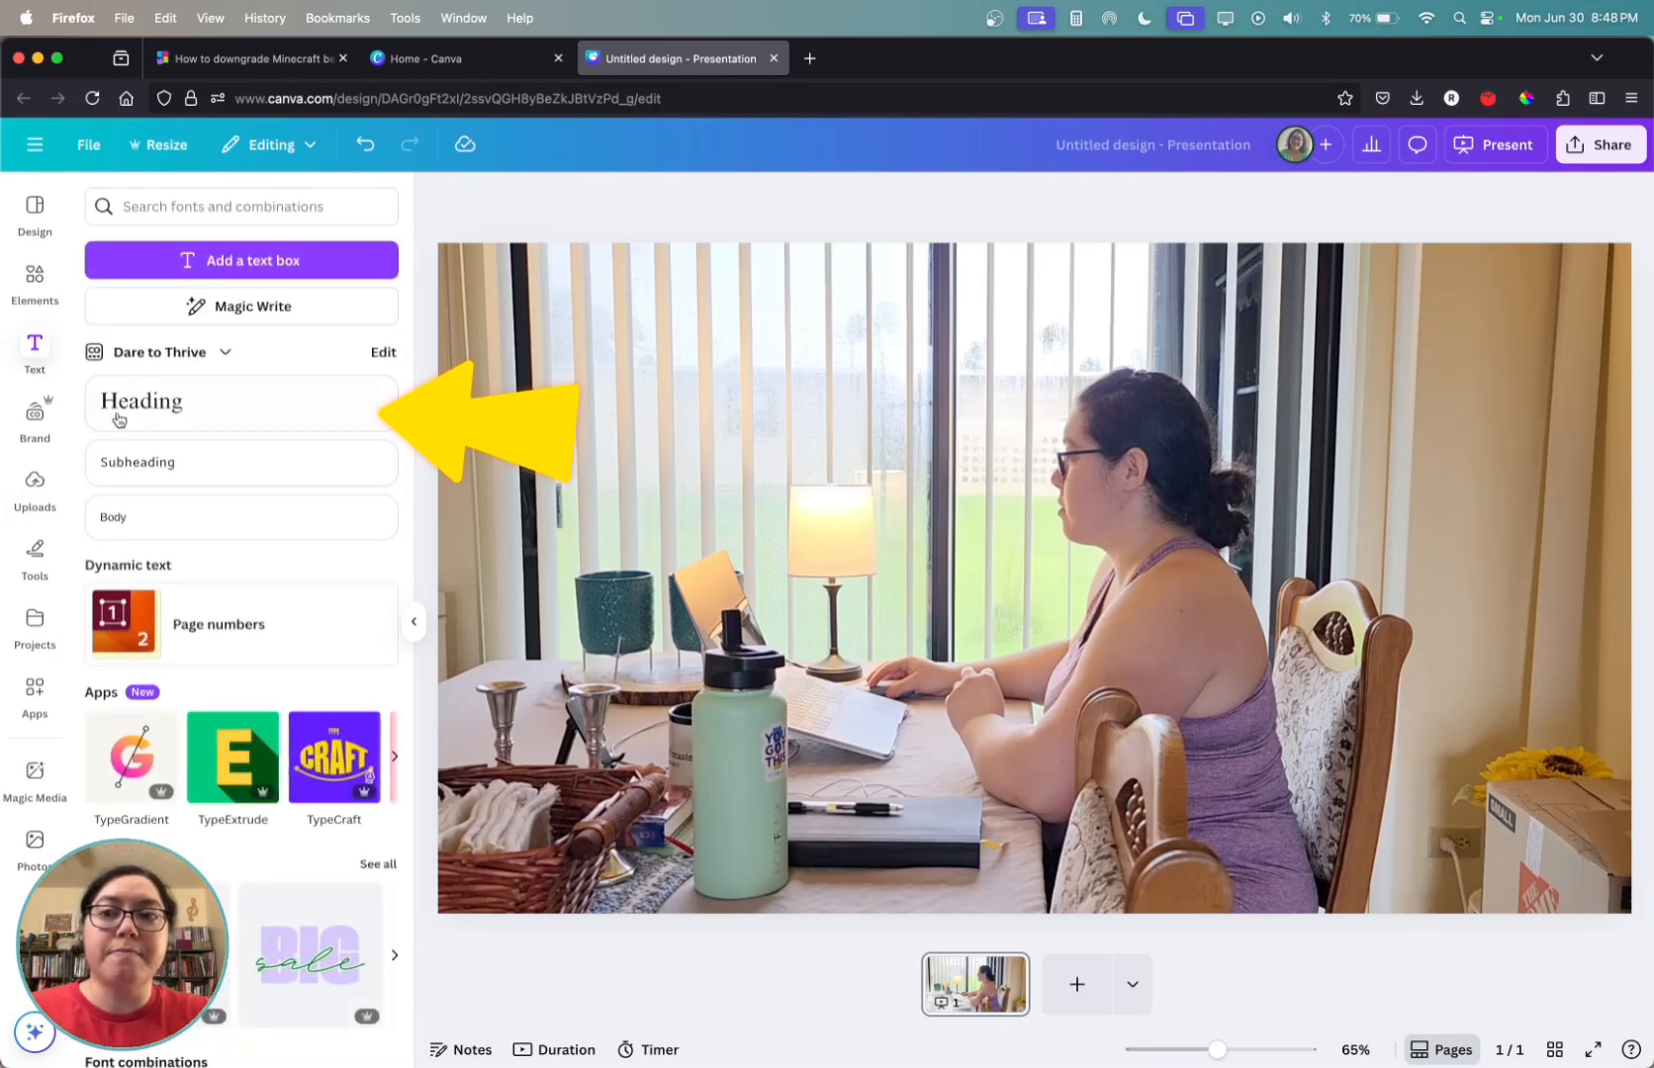
click(211, 408)
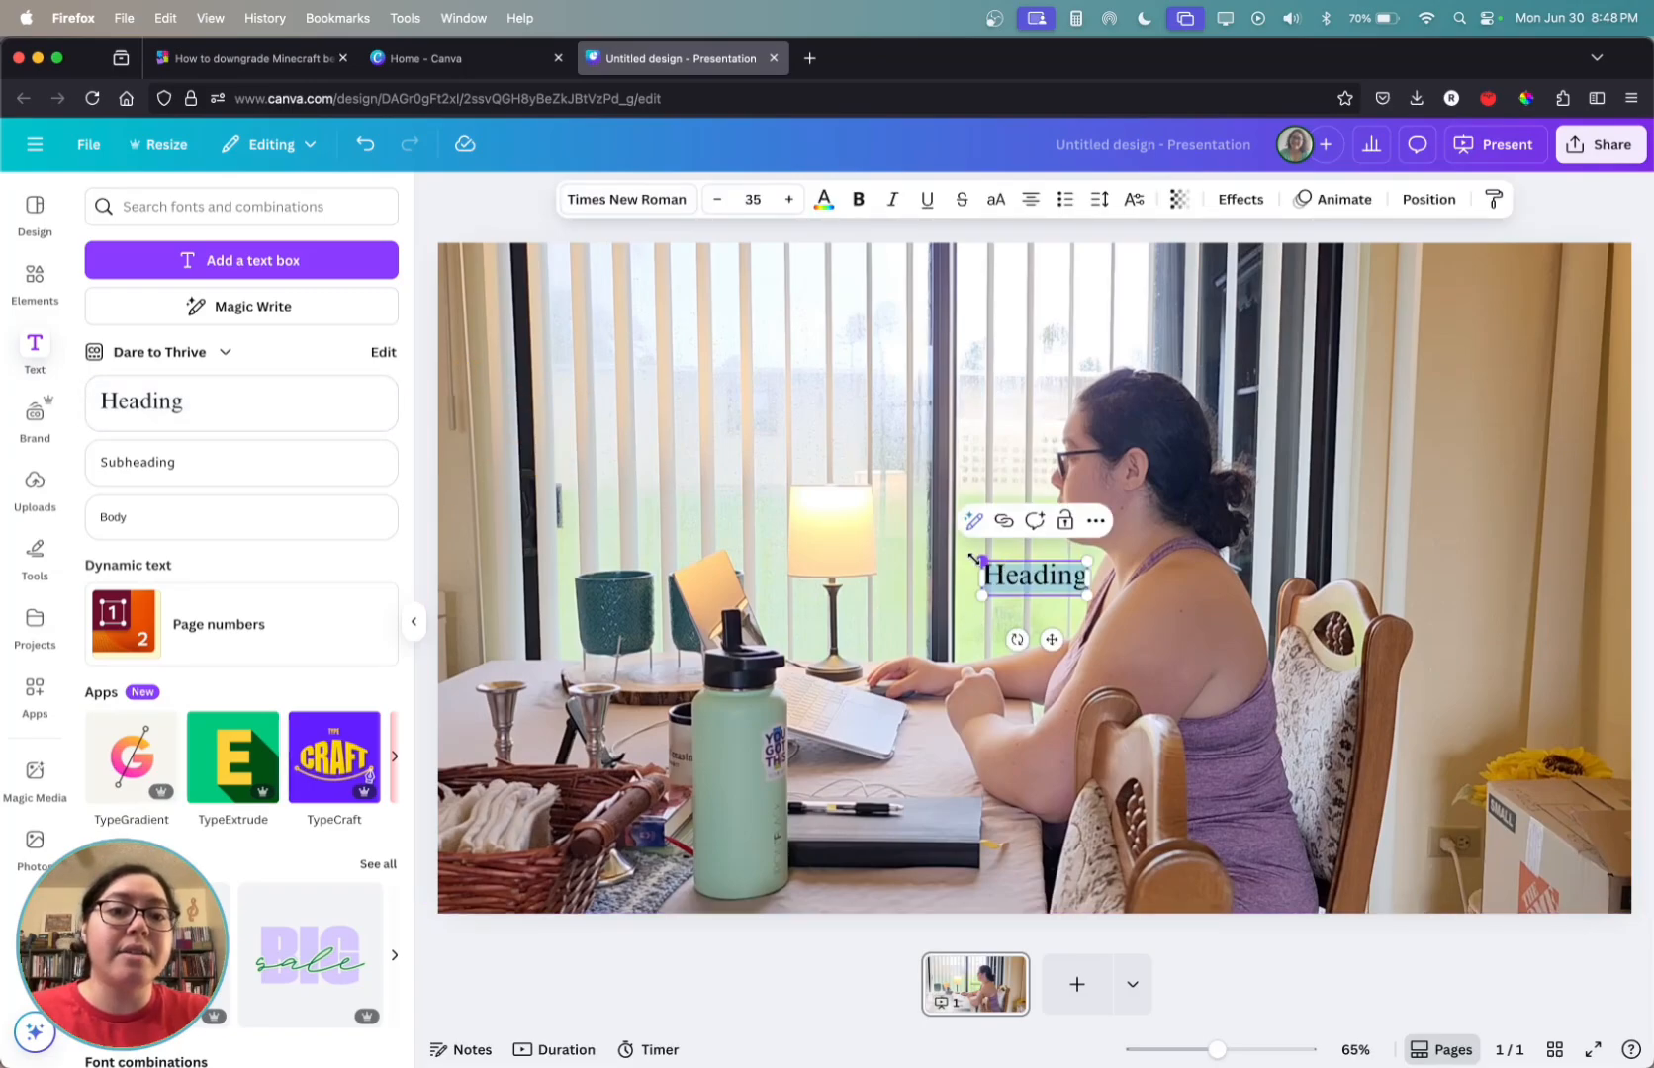
drag(975, 560, 750, 485)
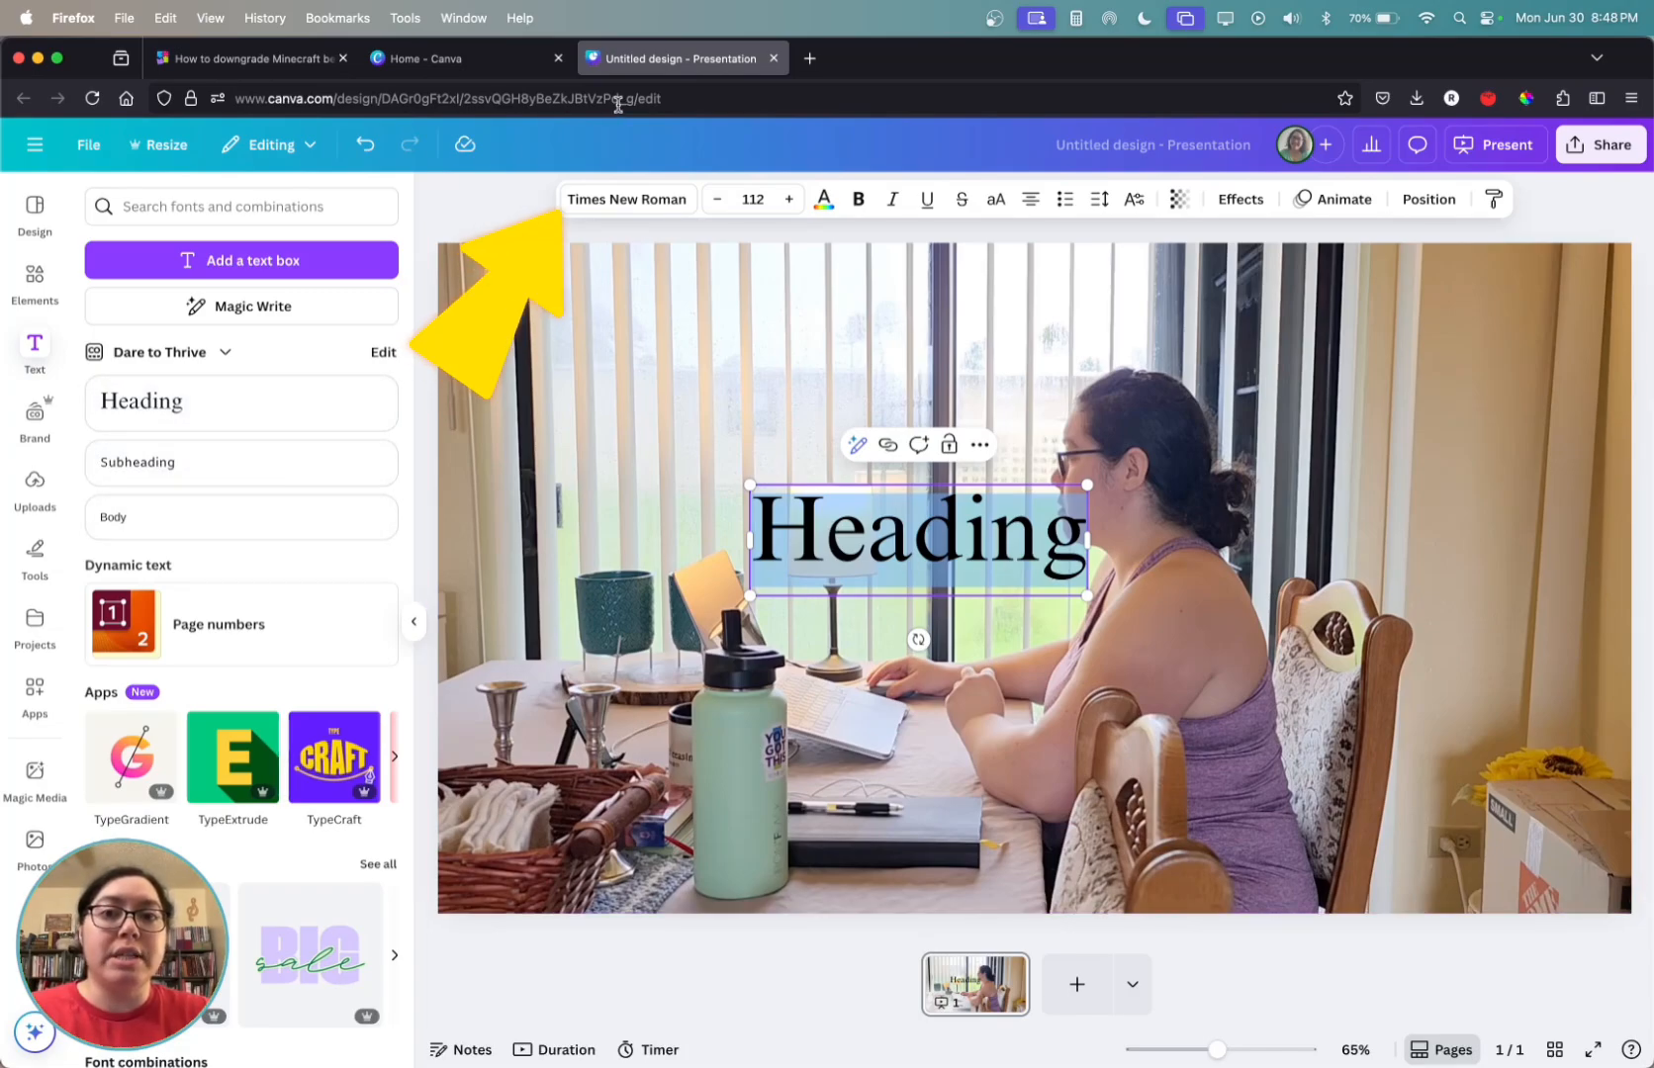
Step: Look through the available fonts for the heading, including the recommended, recently used, brand and uploaded ones
click(661, 203)
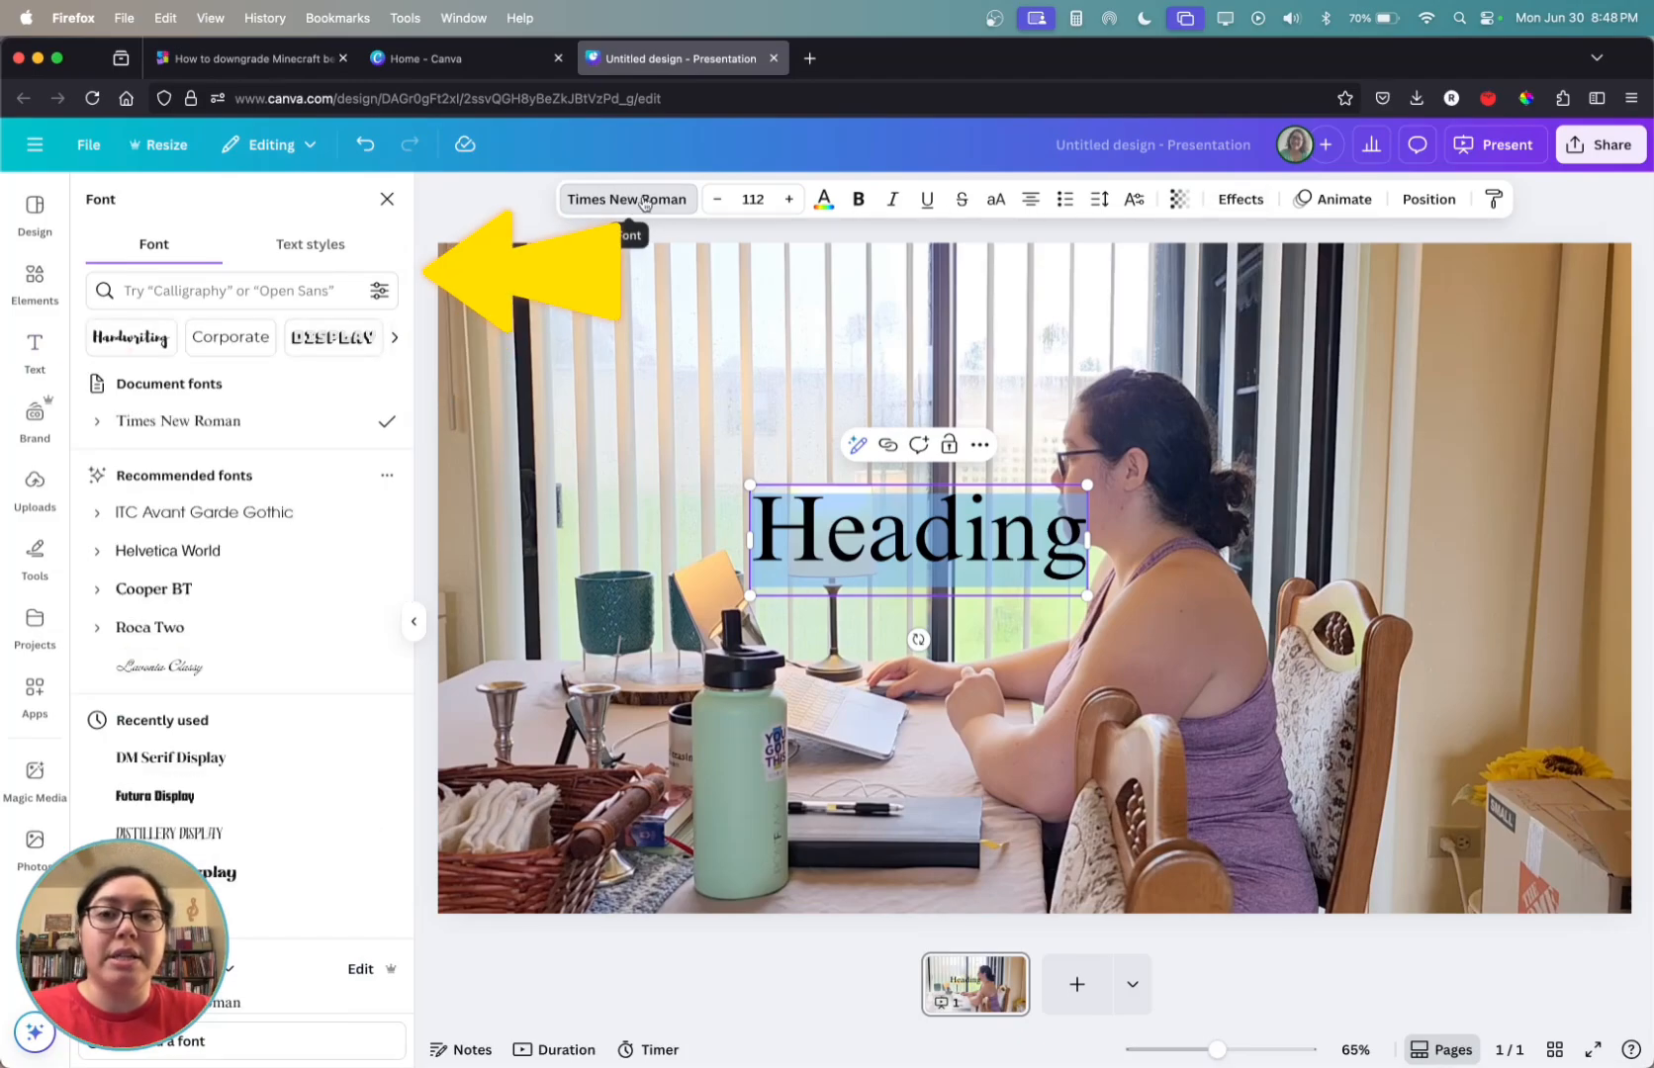
scroll(310, 552, down, 5)
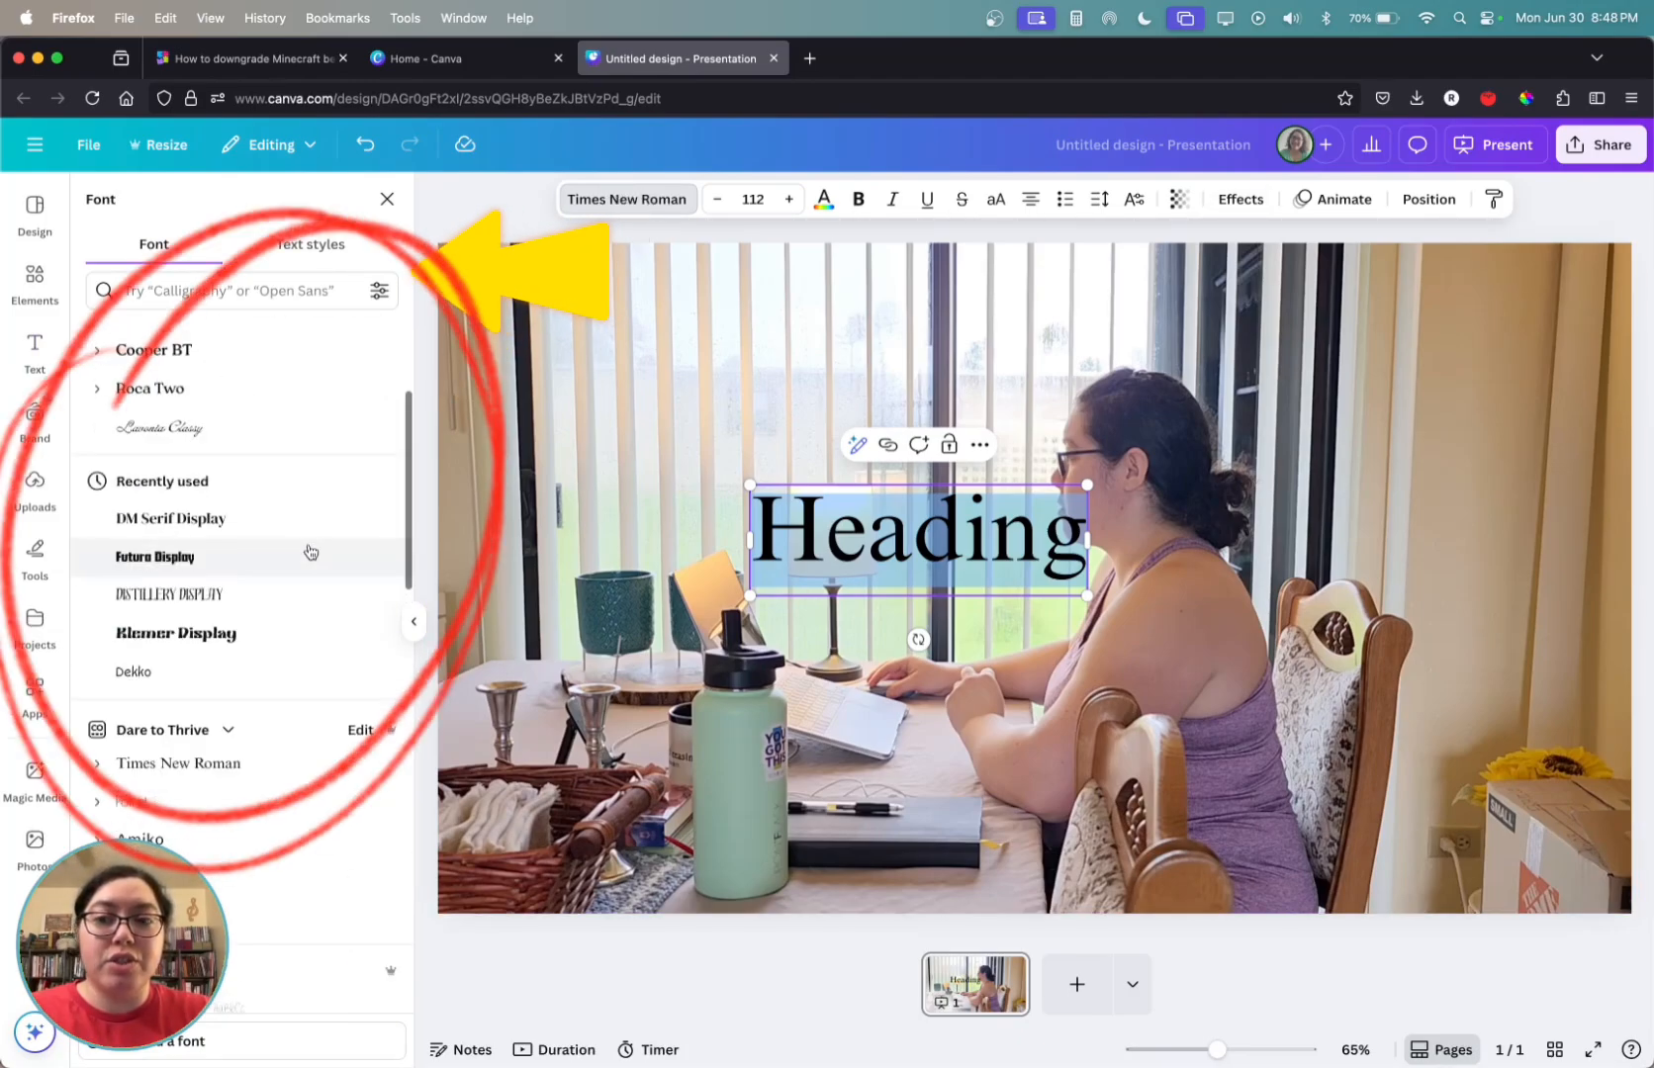
scroll(311, 552, down, 8)
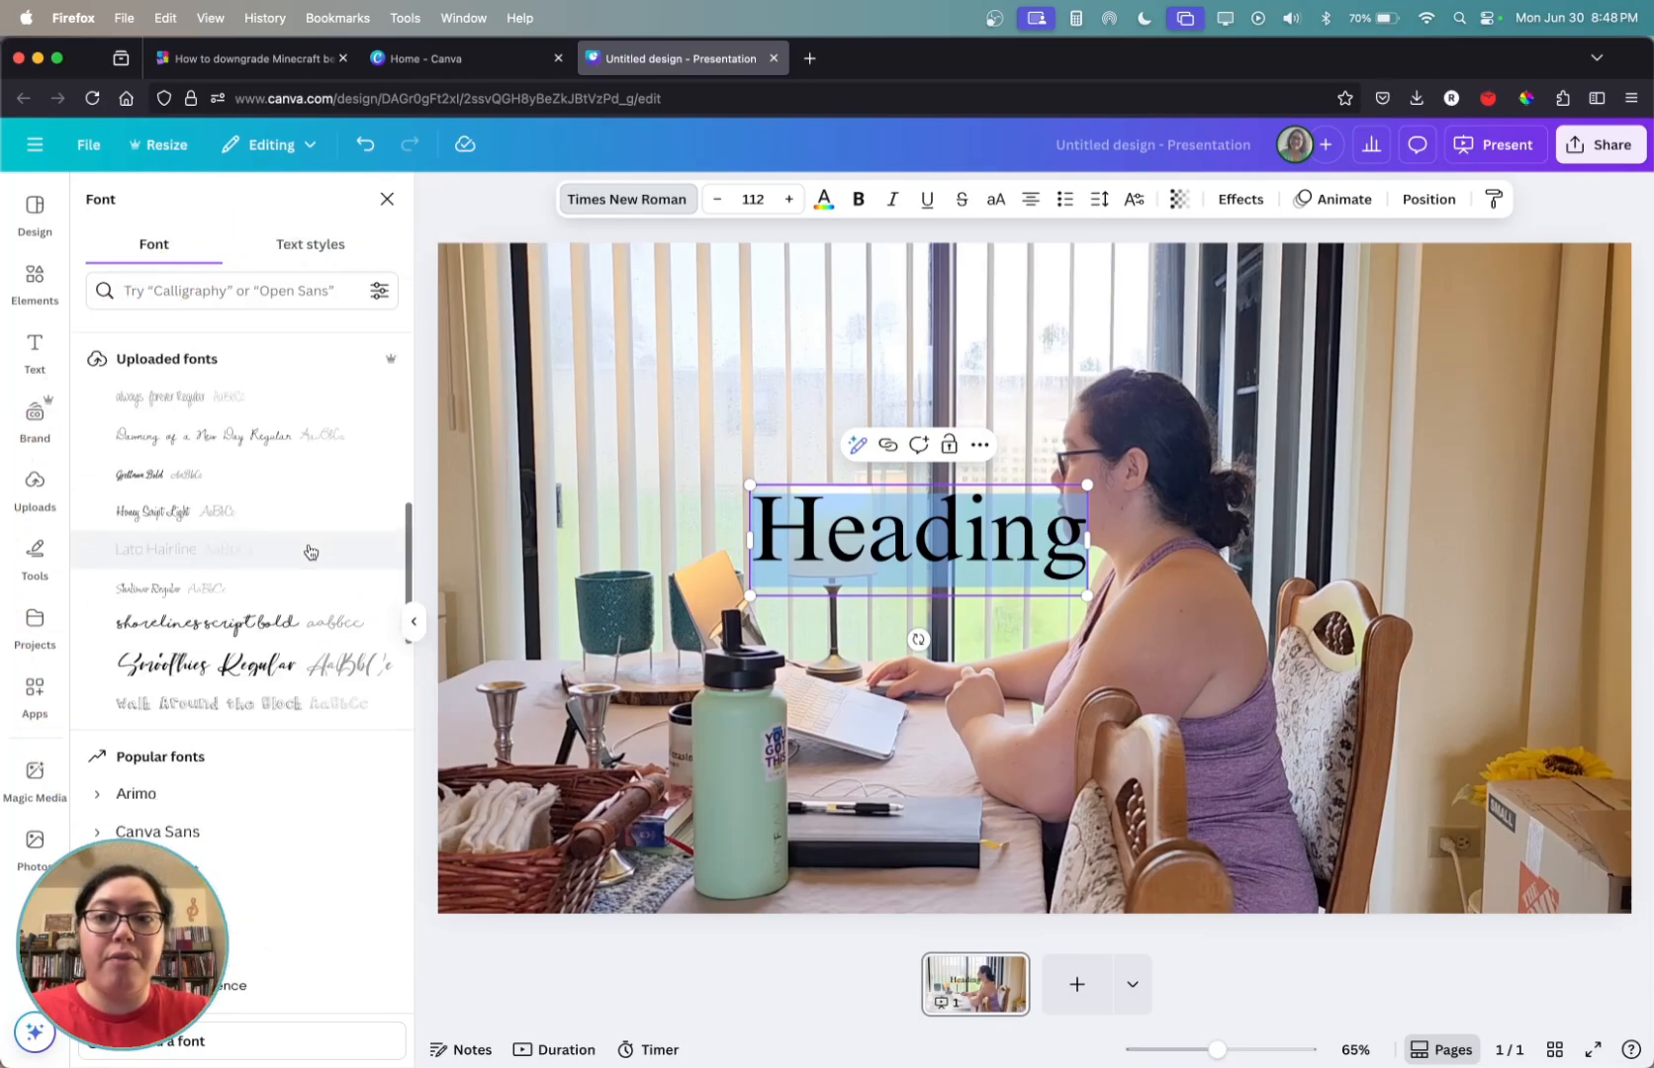
scroll(311, 552, down, 3)
scroll(269, 583, up, 15)
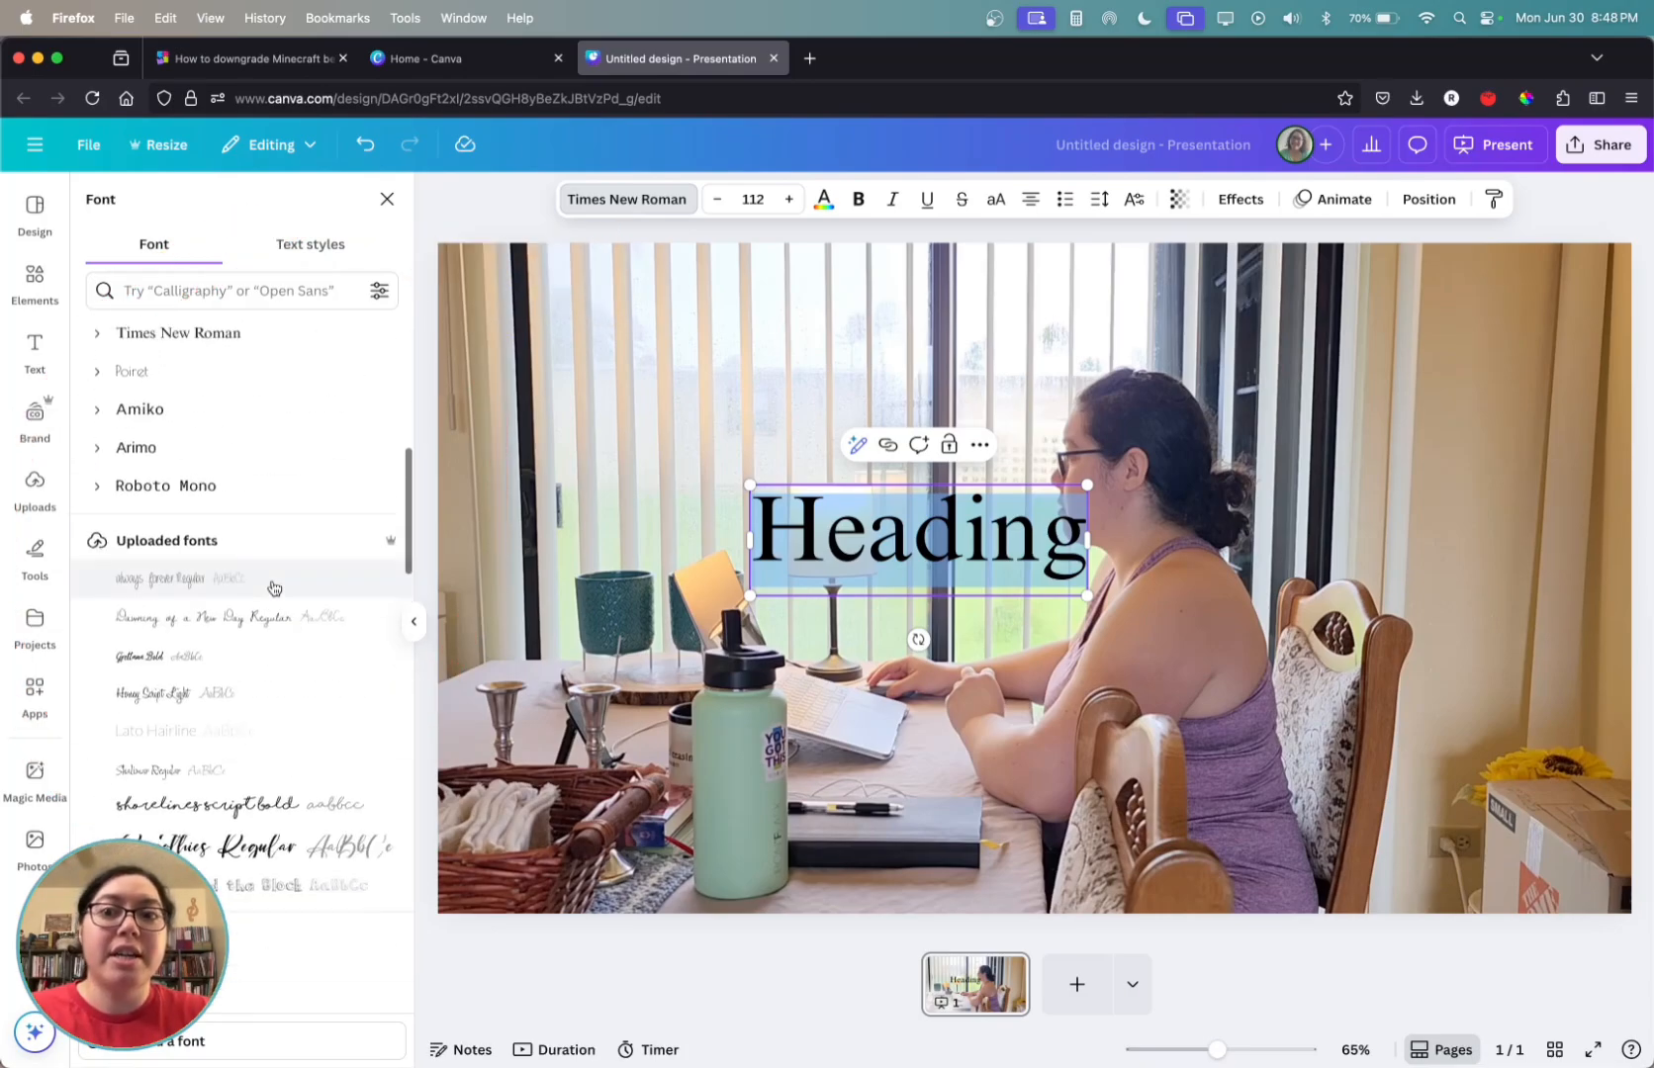
scroll(274, 588, up, 3)
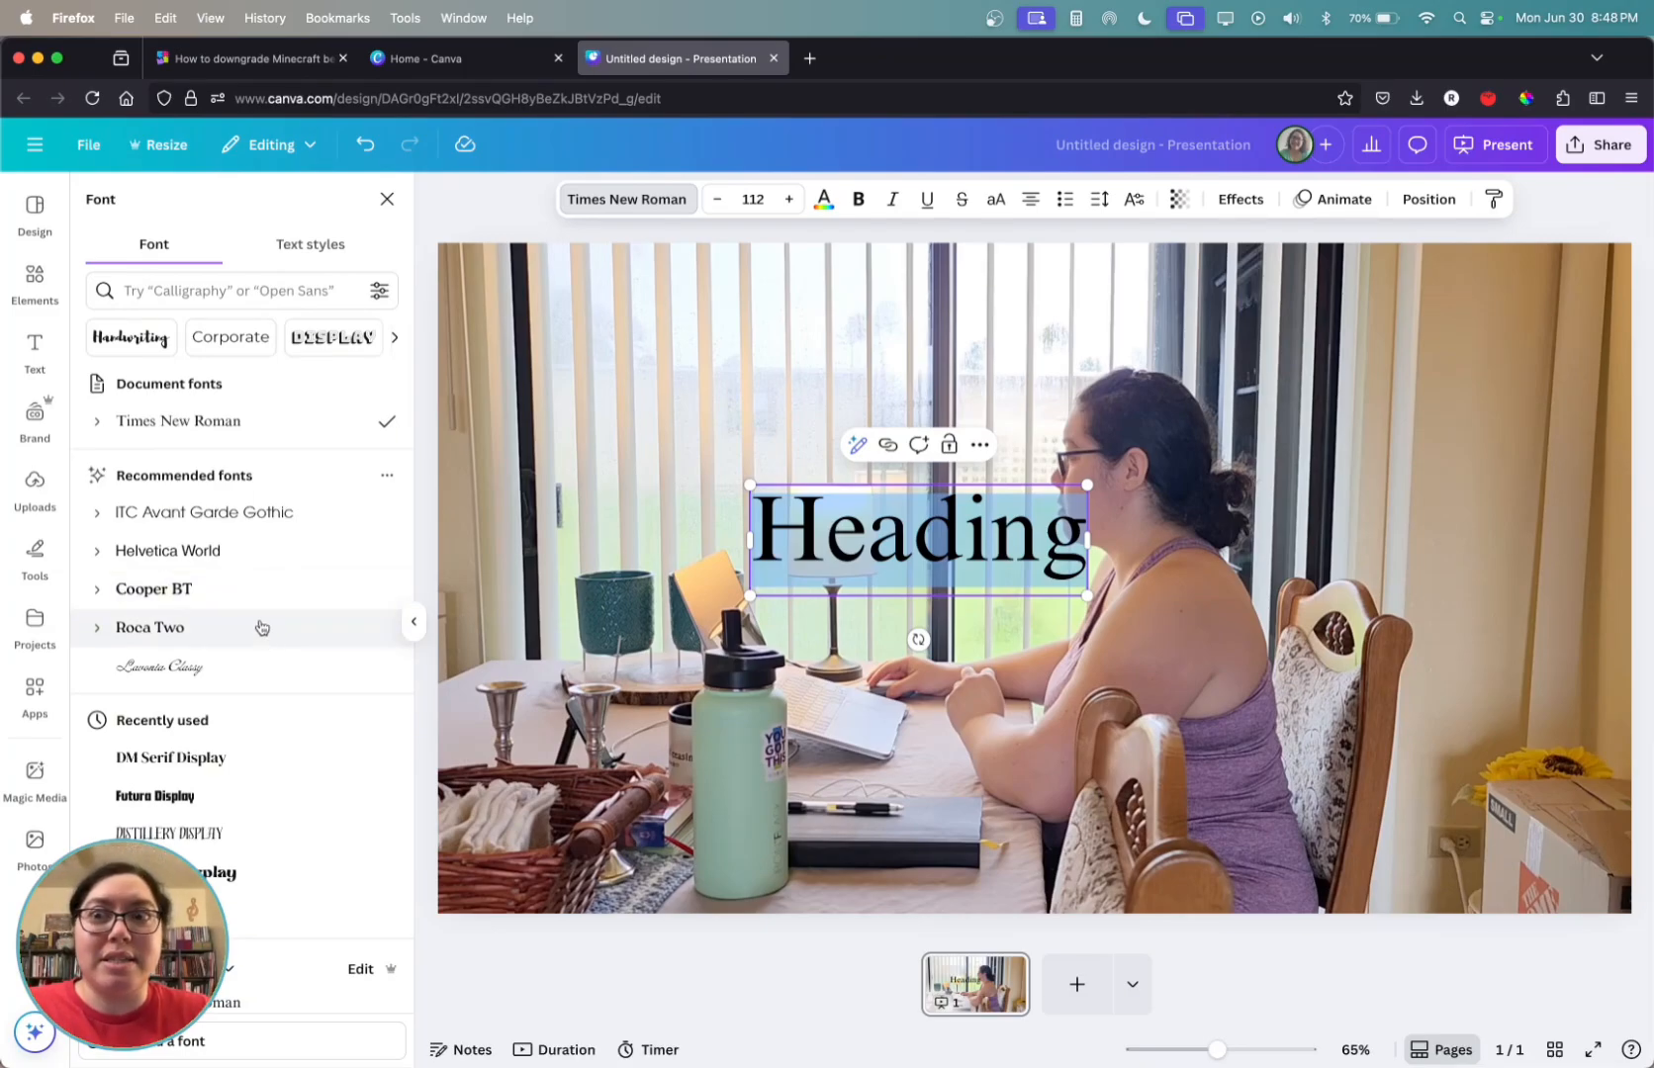
scroll(254, 692, down, 5)
scroll(254, 692, down, 10)
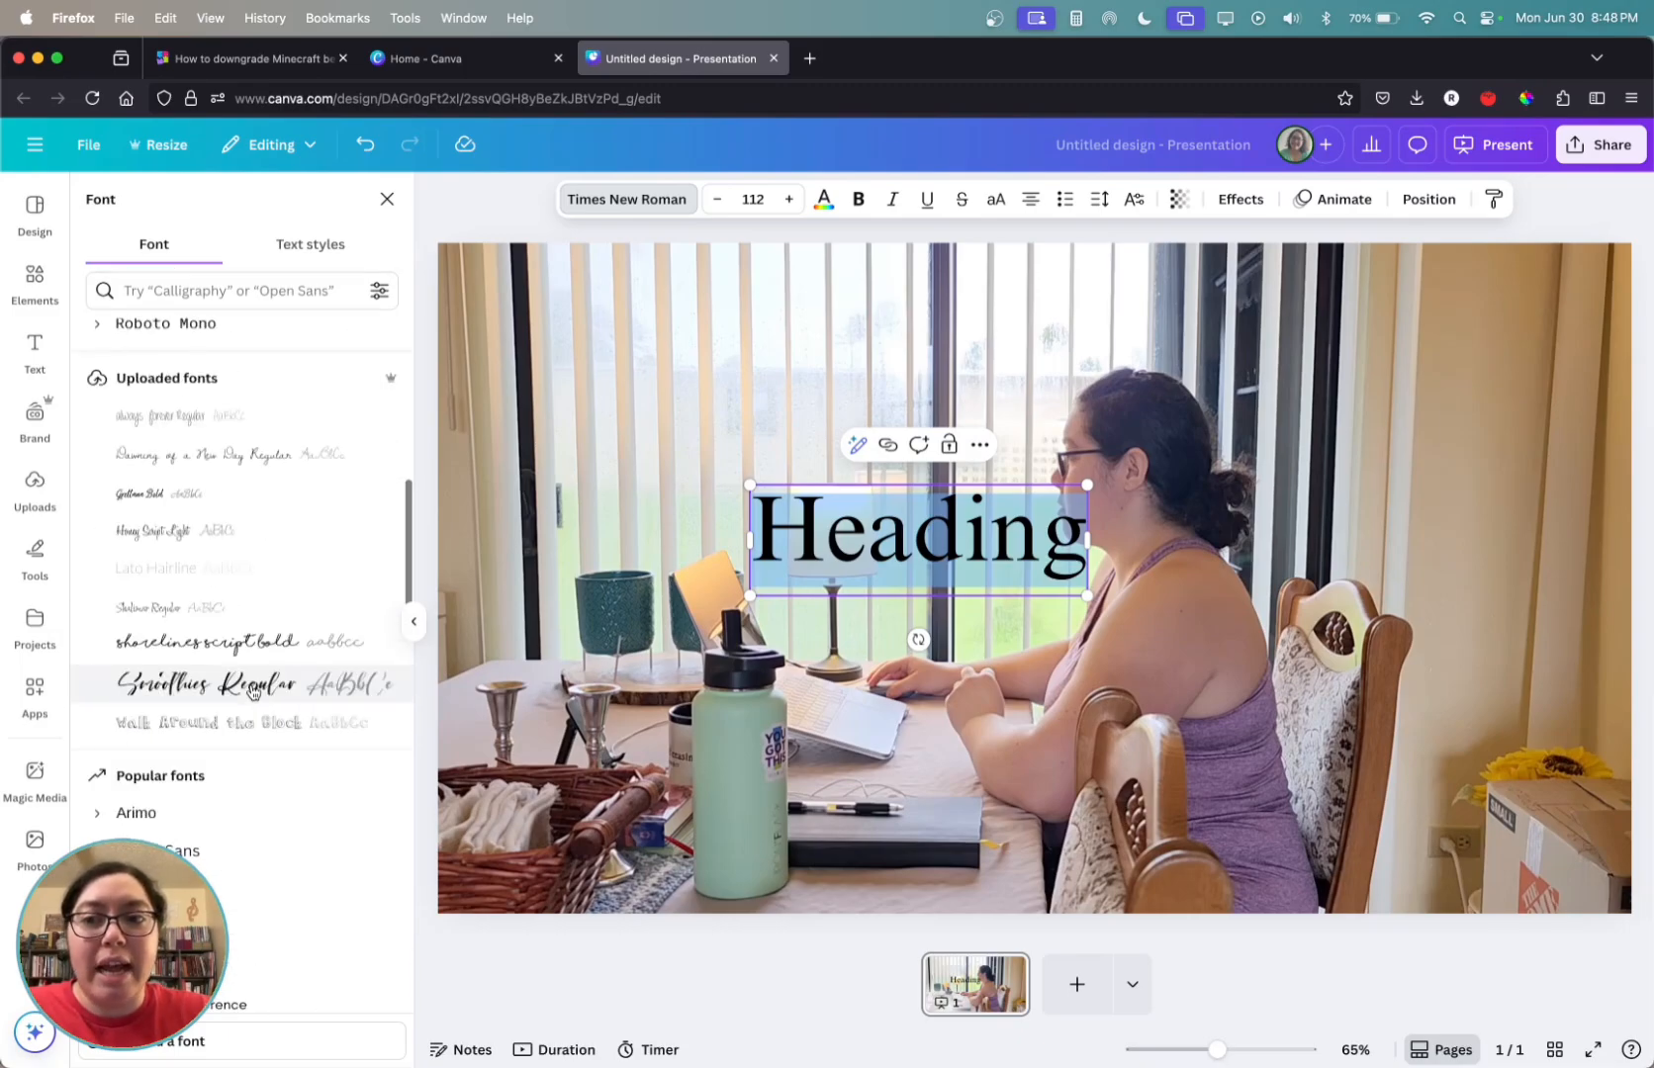
scroll(254, 693, up, 15)
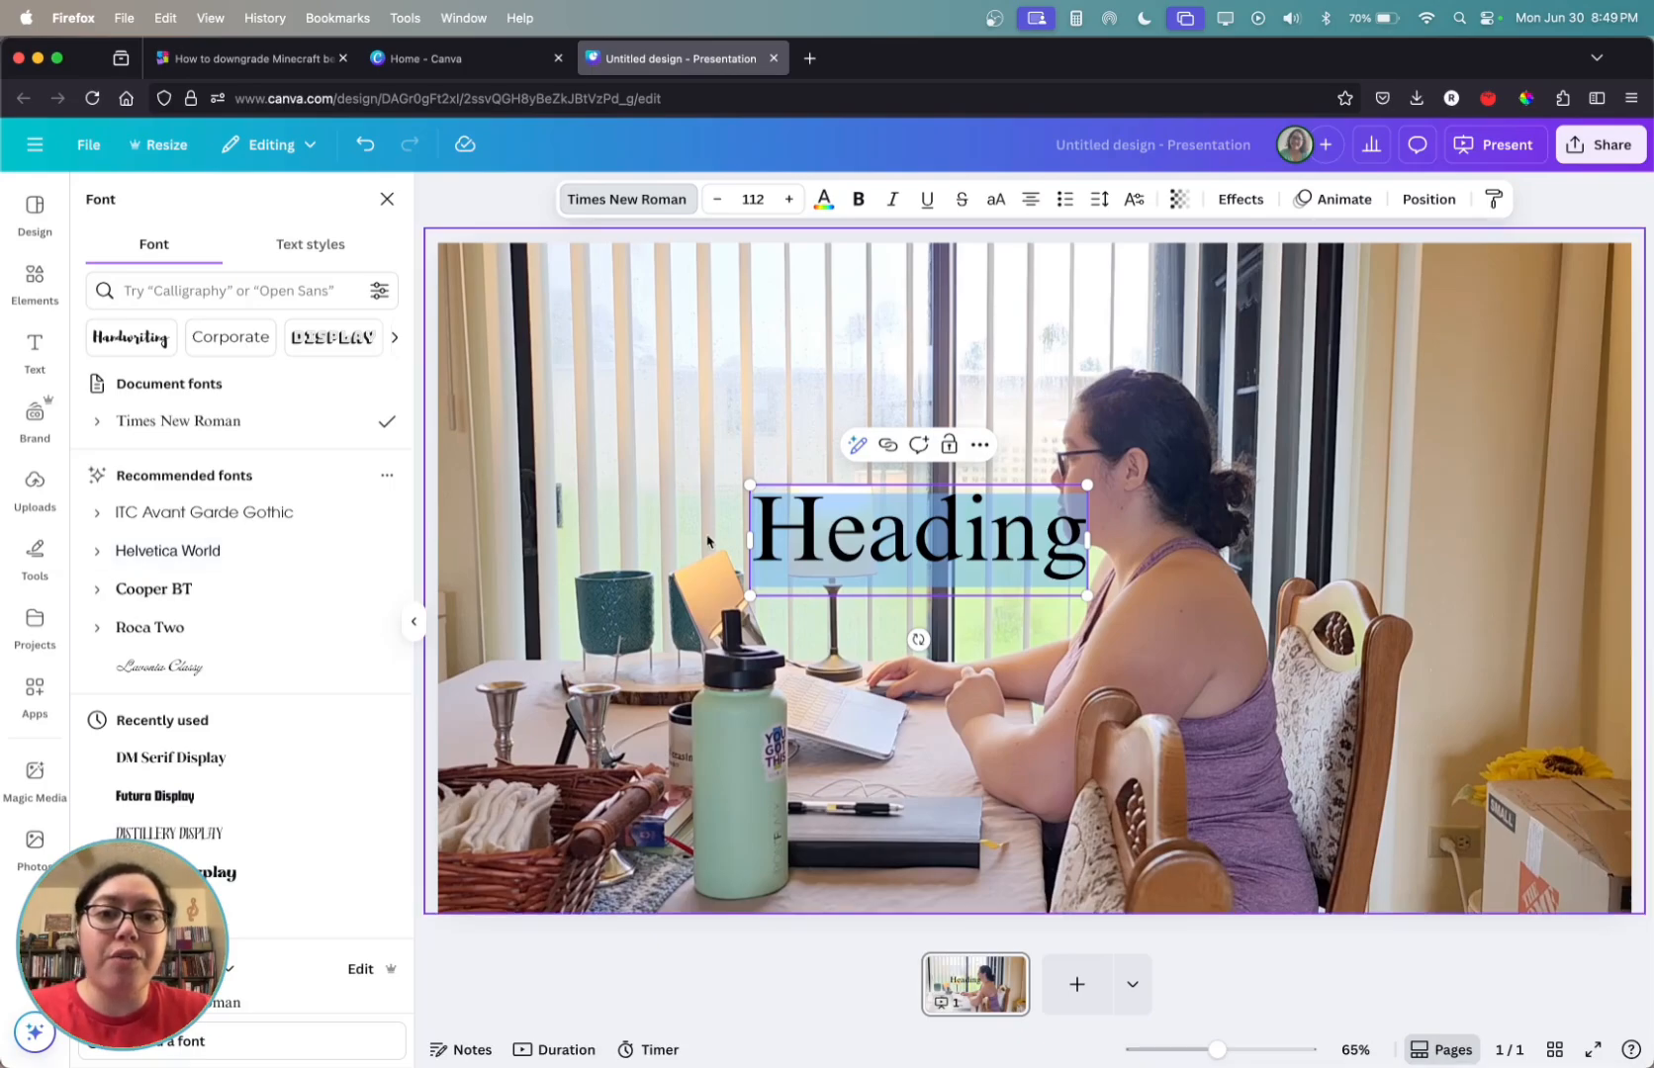
Step: Try Cooper BT on the heading and settle on DM Serif Display as its font
click(316, 590)
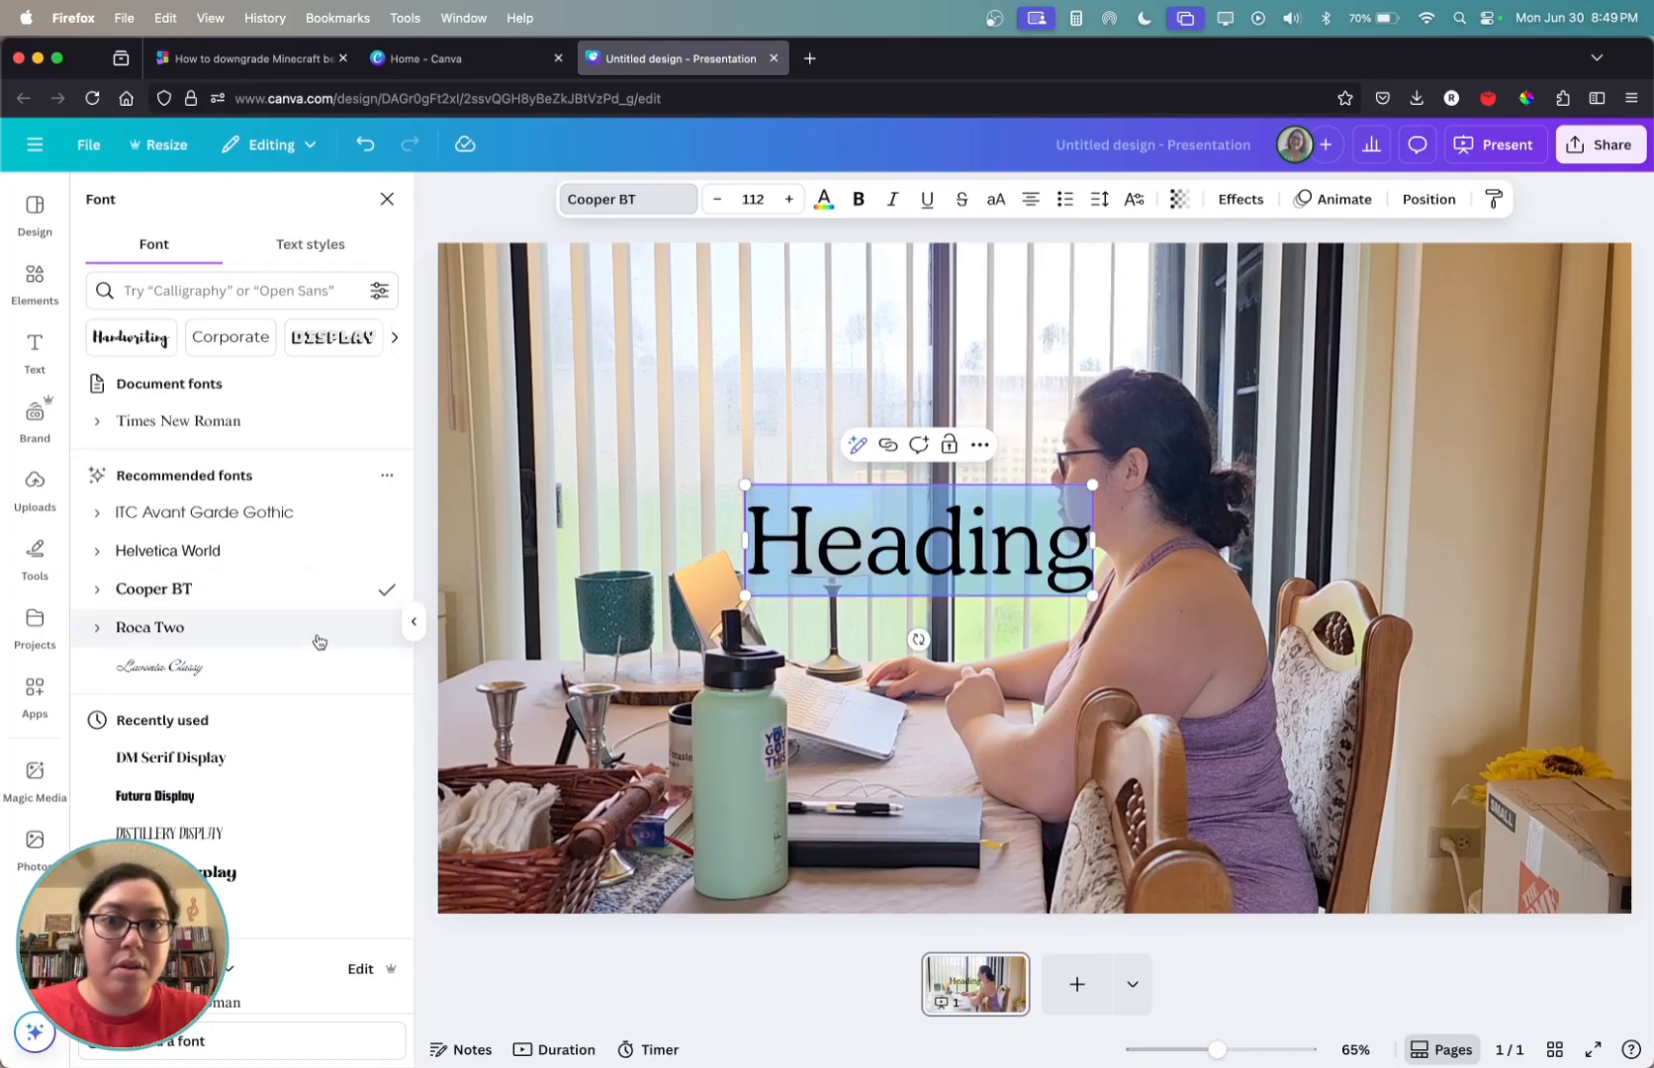
click(295, 763)
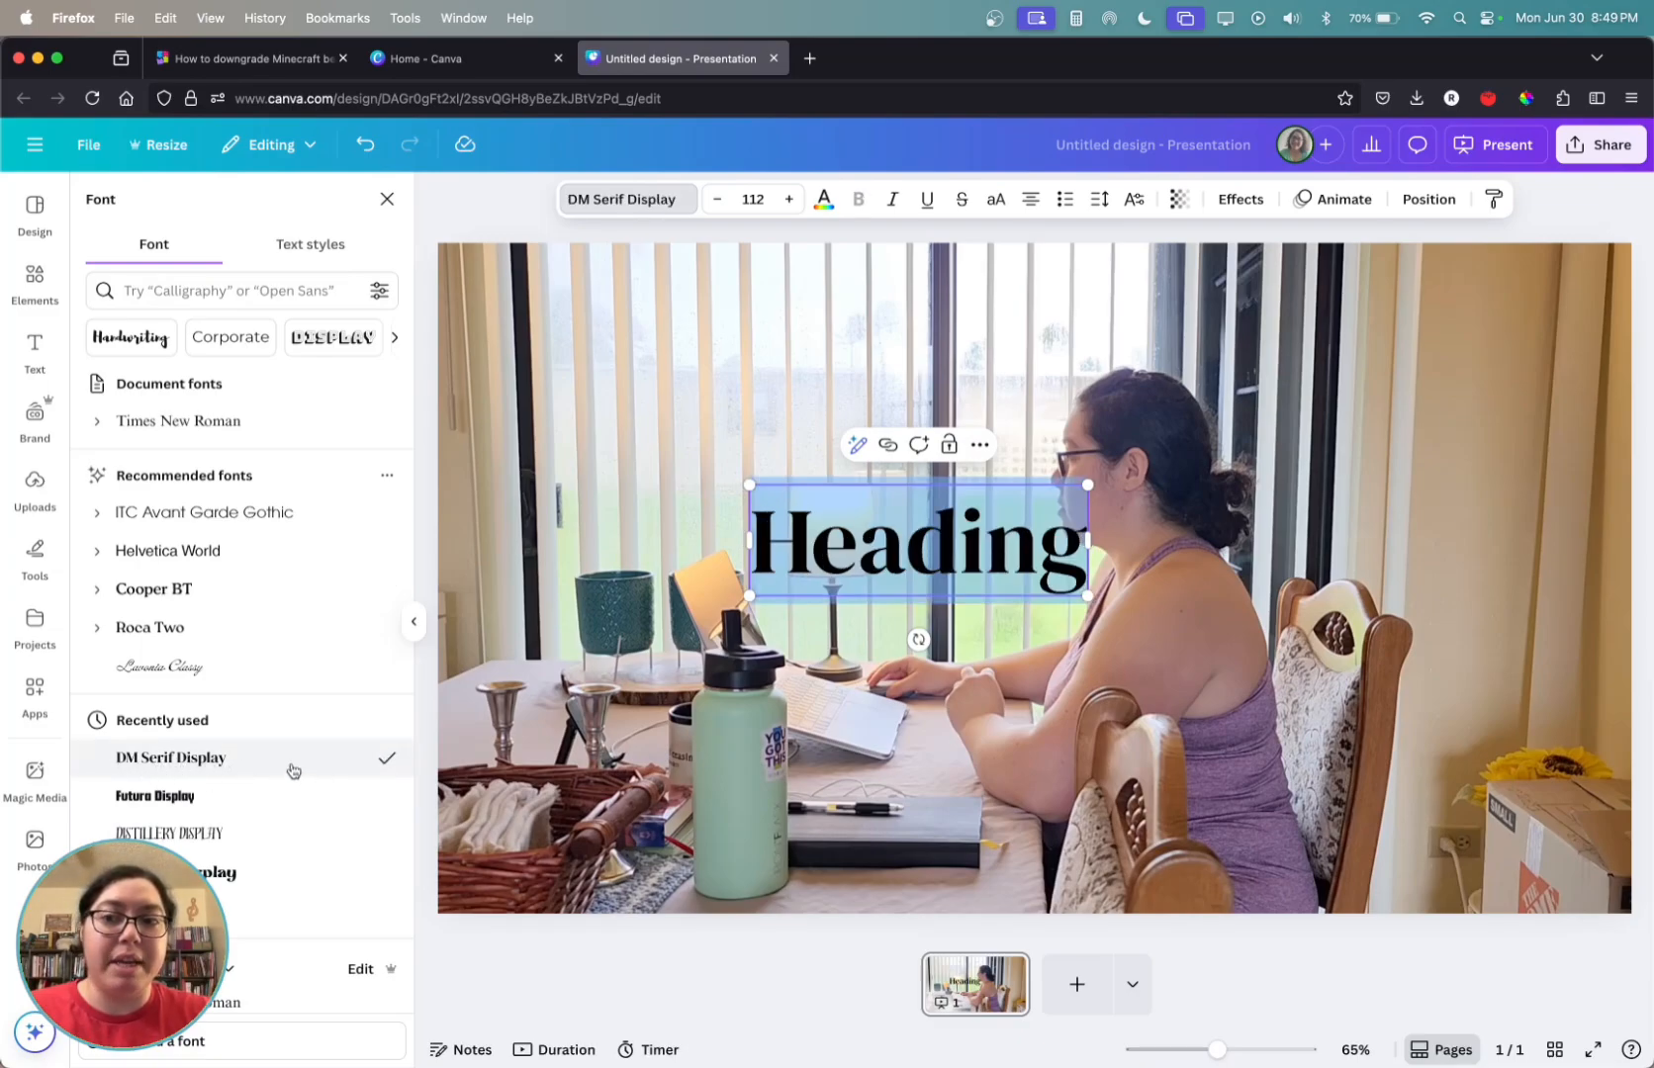
click(877, 645)
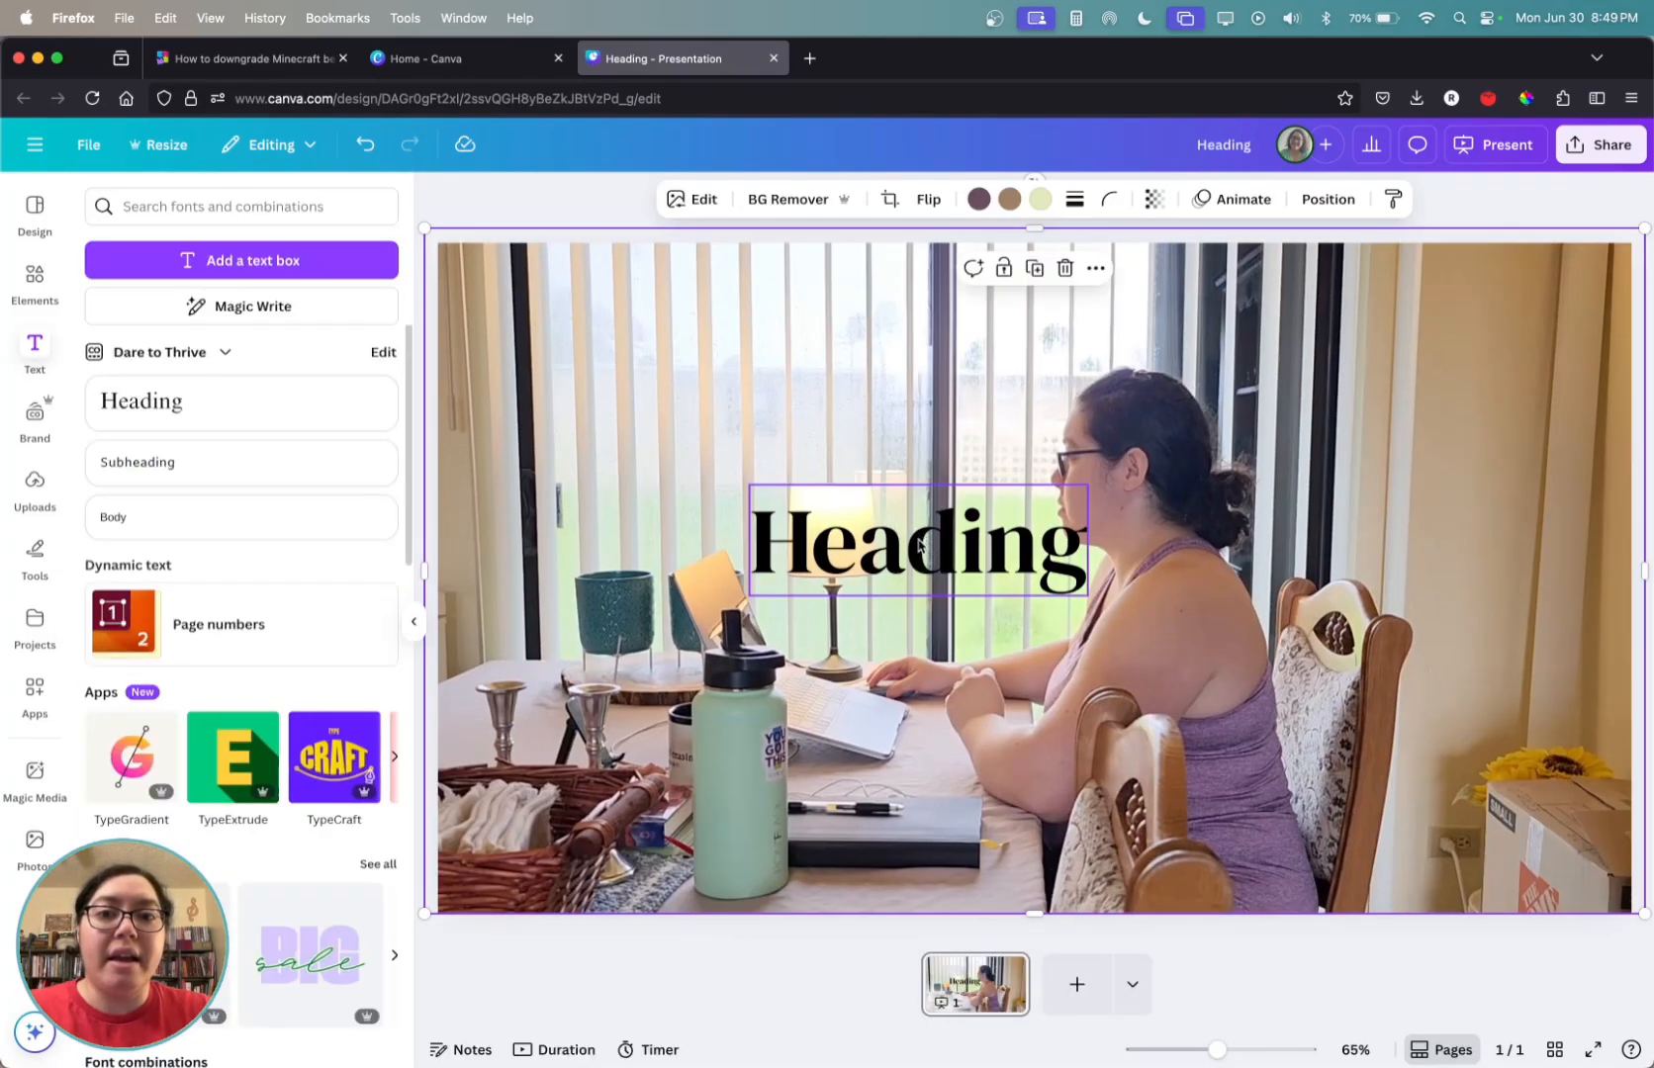
Step: Move the heading to the upper-left area of the photo, over the window blinds above the lamp
drag(918, 549, 660, 498)
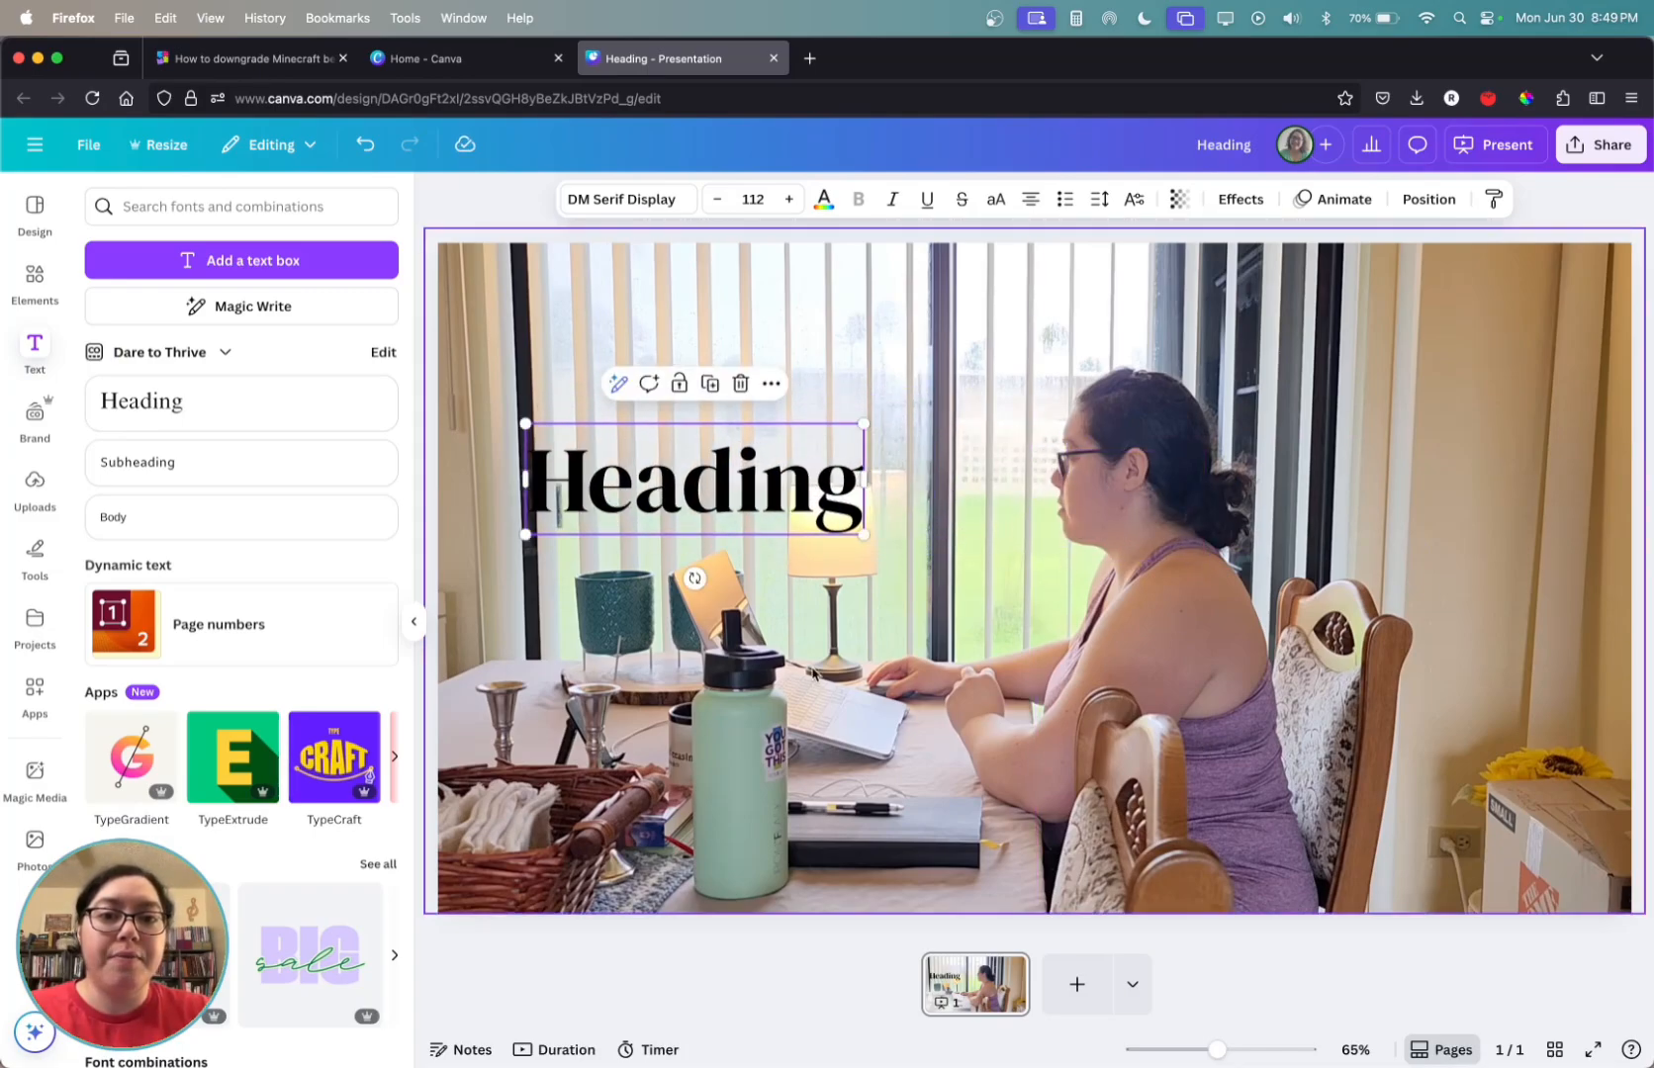
mouse_move(722, 495)
mouse_down()
mouse_move(704, 493)
mouse_move(701, 466)
mouse_up()
double_click(701, 471)
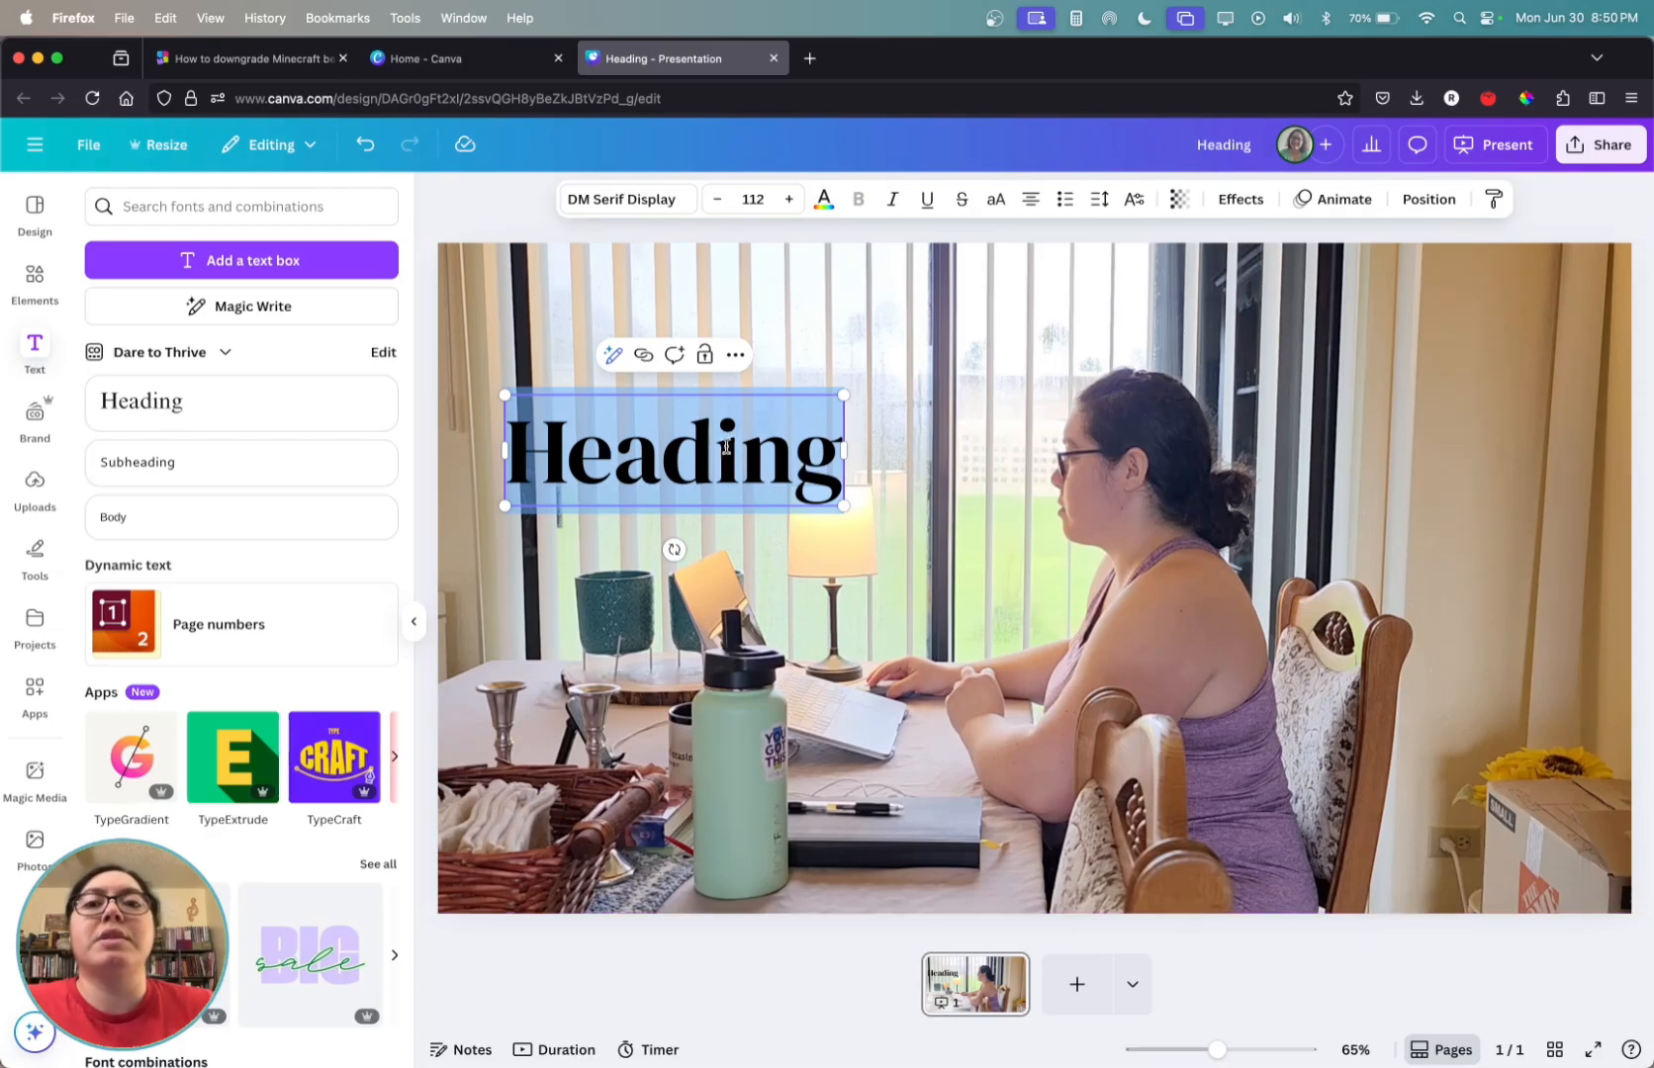
click(678, 450)
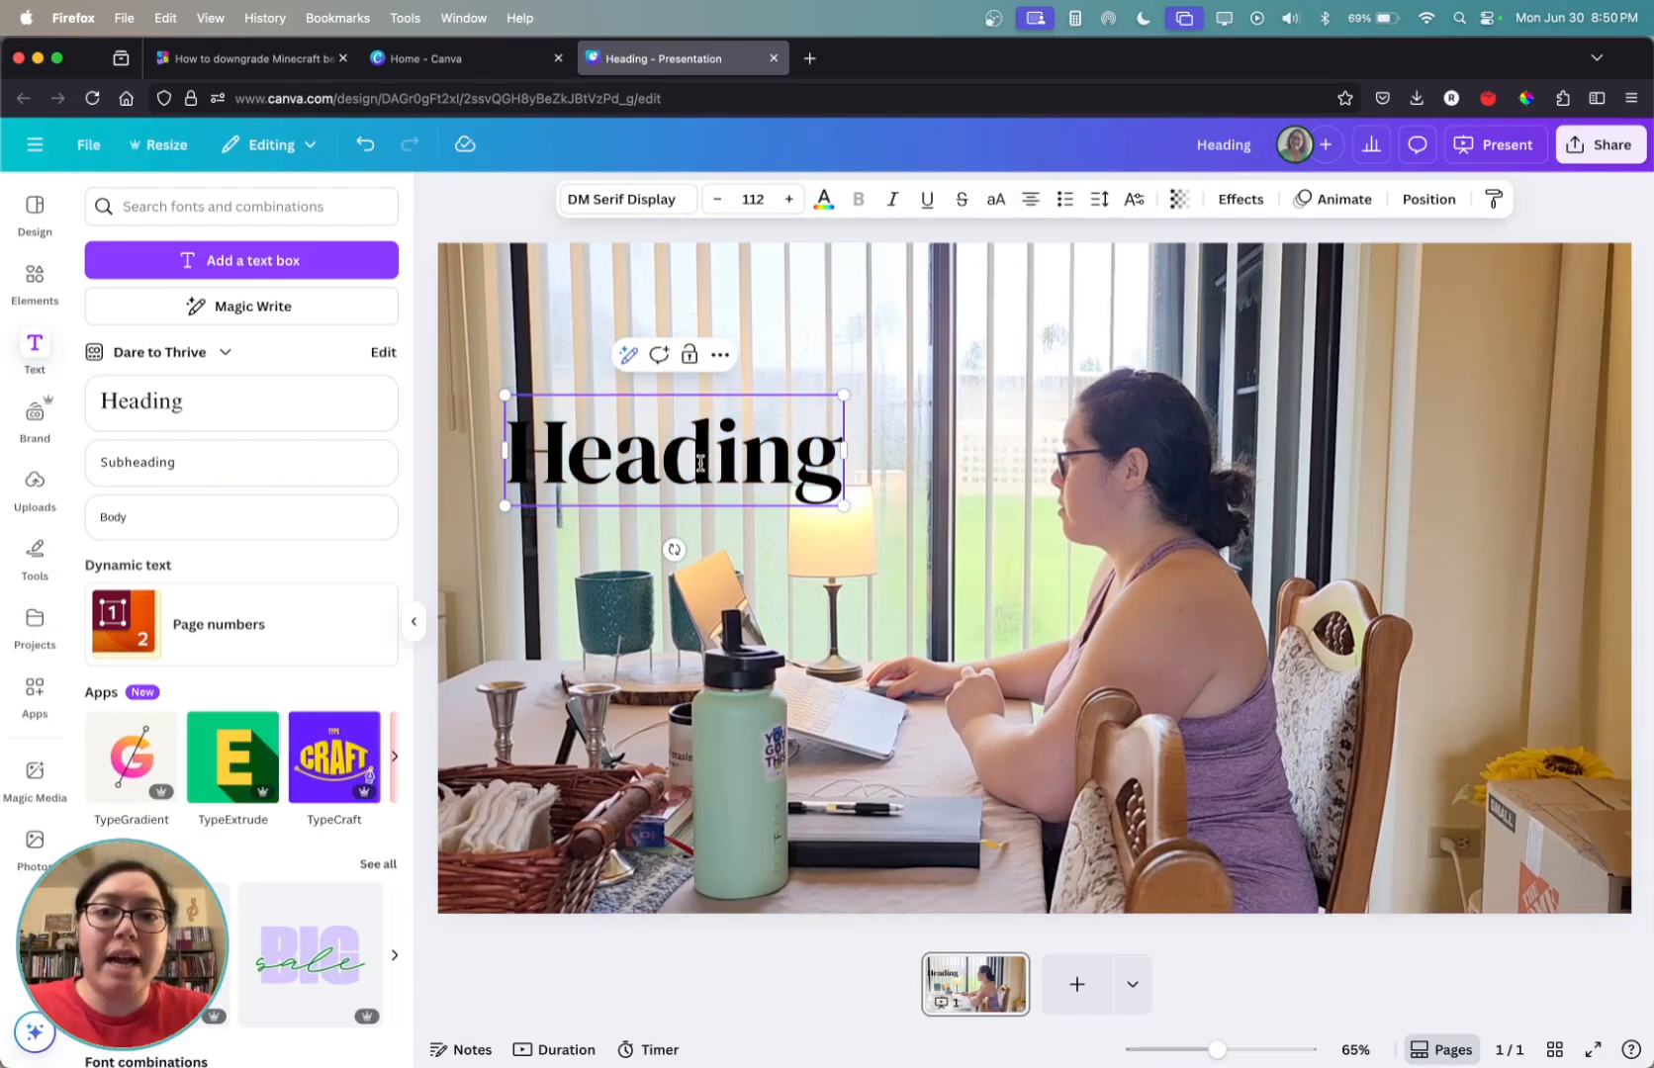
key(Escape)
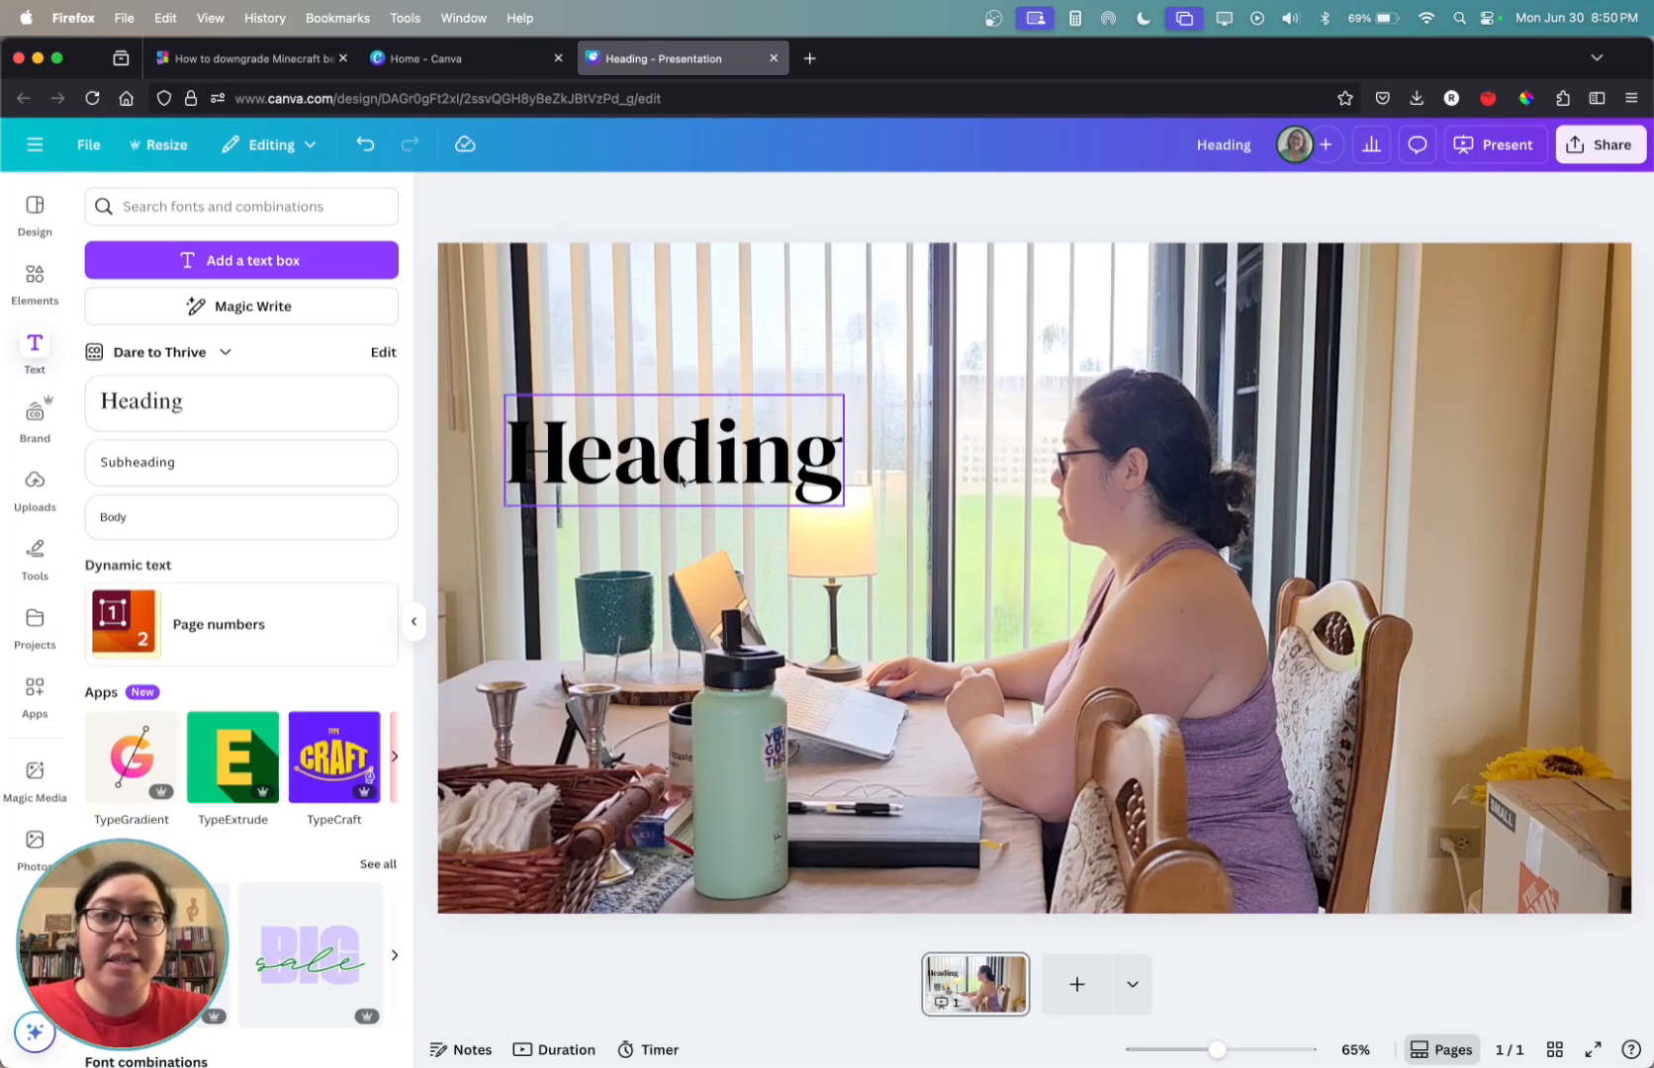
Step: Set the heading's text alignment to left
click(660, 480)
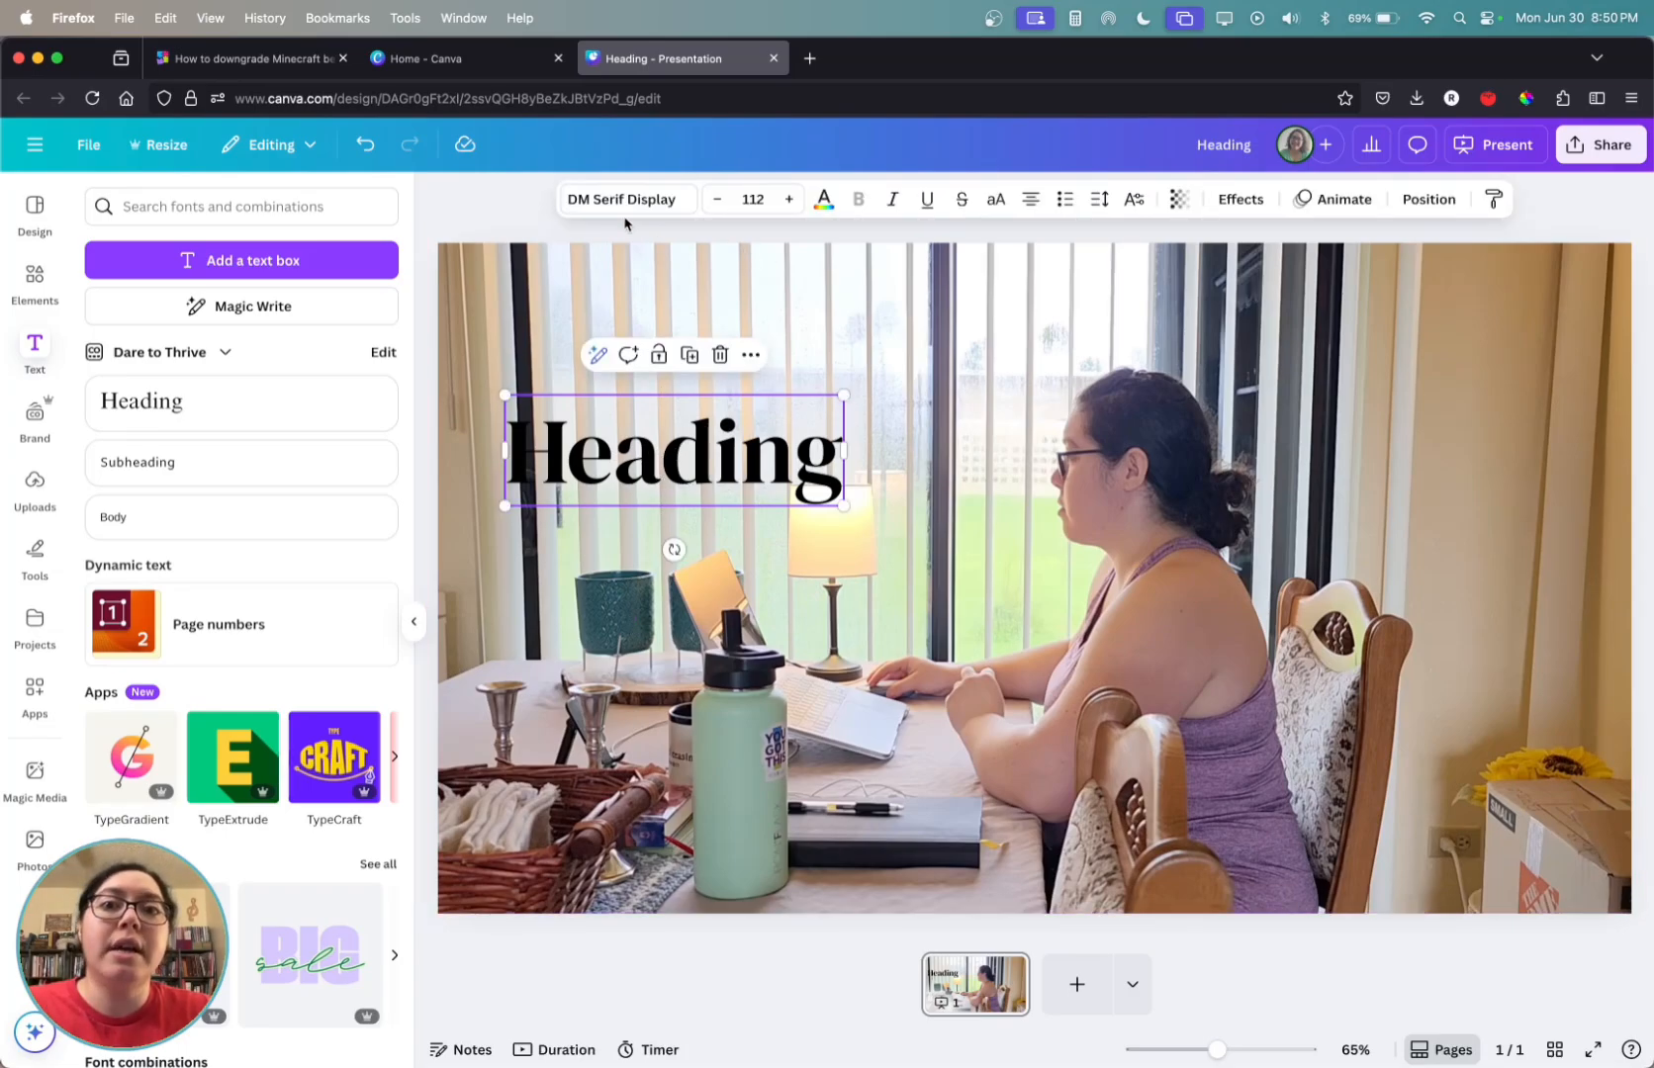
click(1029, 202)
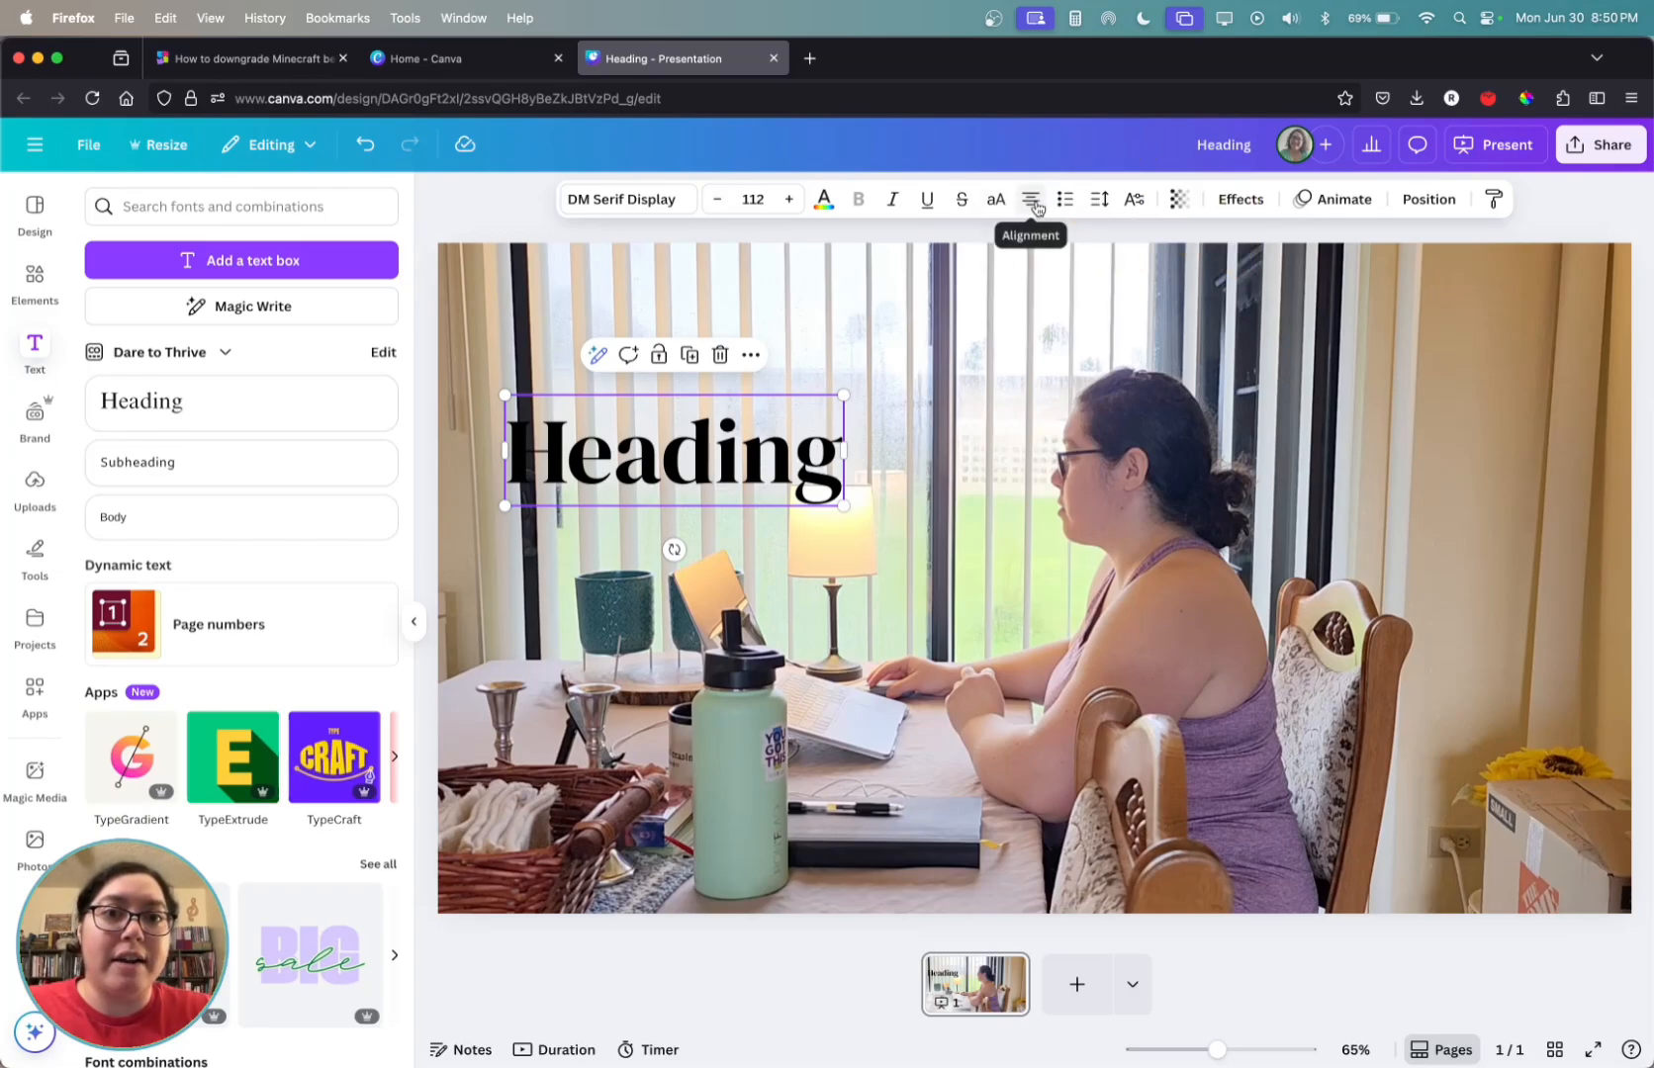
click(1033, 203)
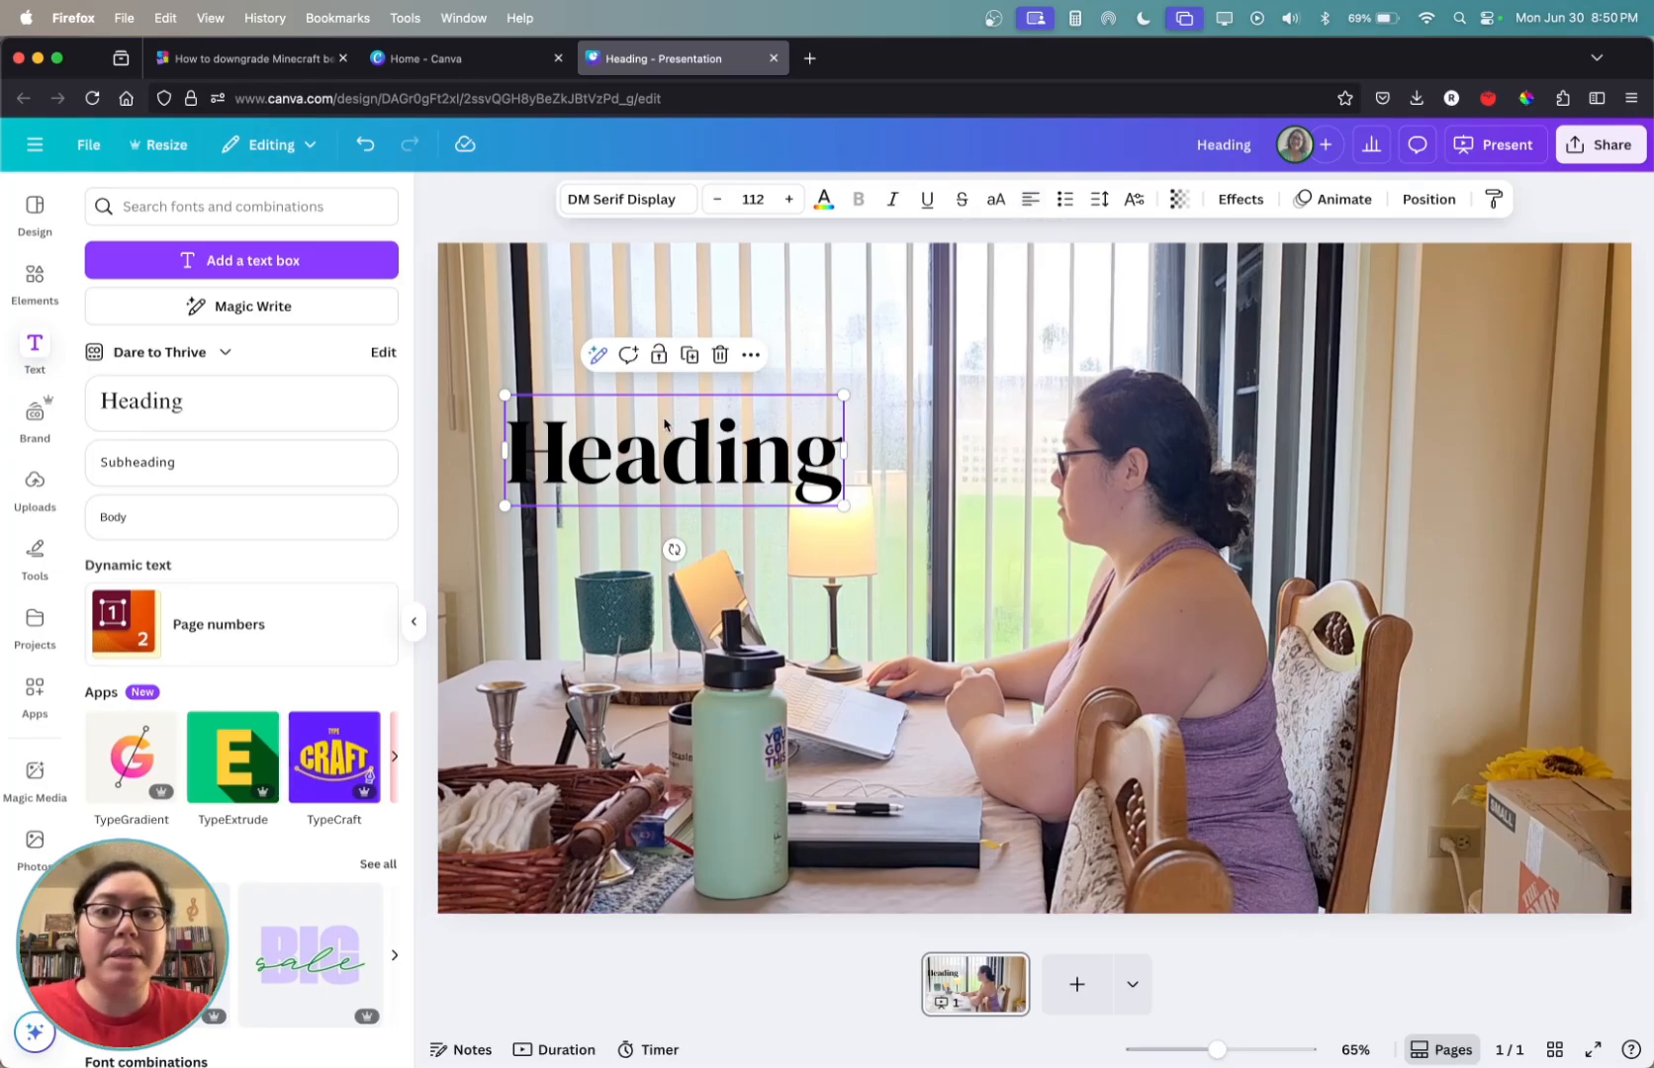
Step: Append the filler "alskdjfa" to the heading and add two more lines, "laskdjflaj" and "asldfjaslkdf"
double_click(703, 470)
click(791, 451)
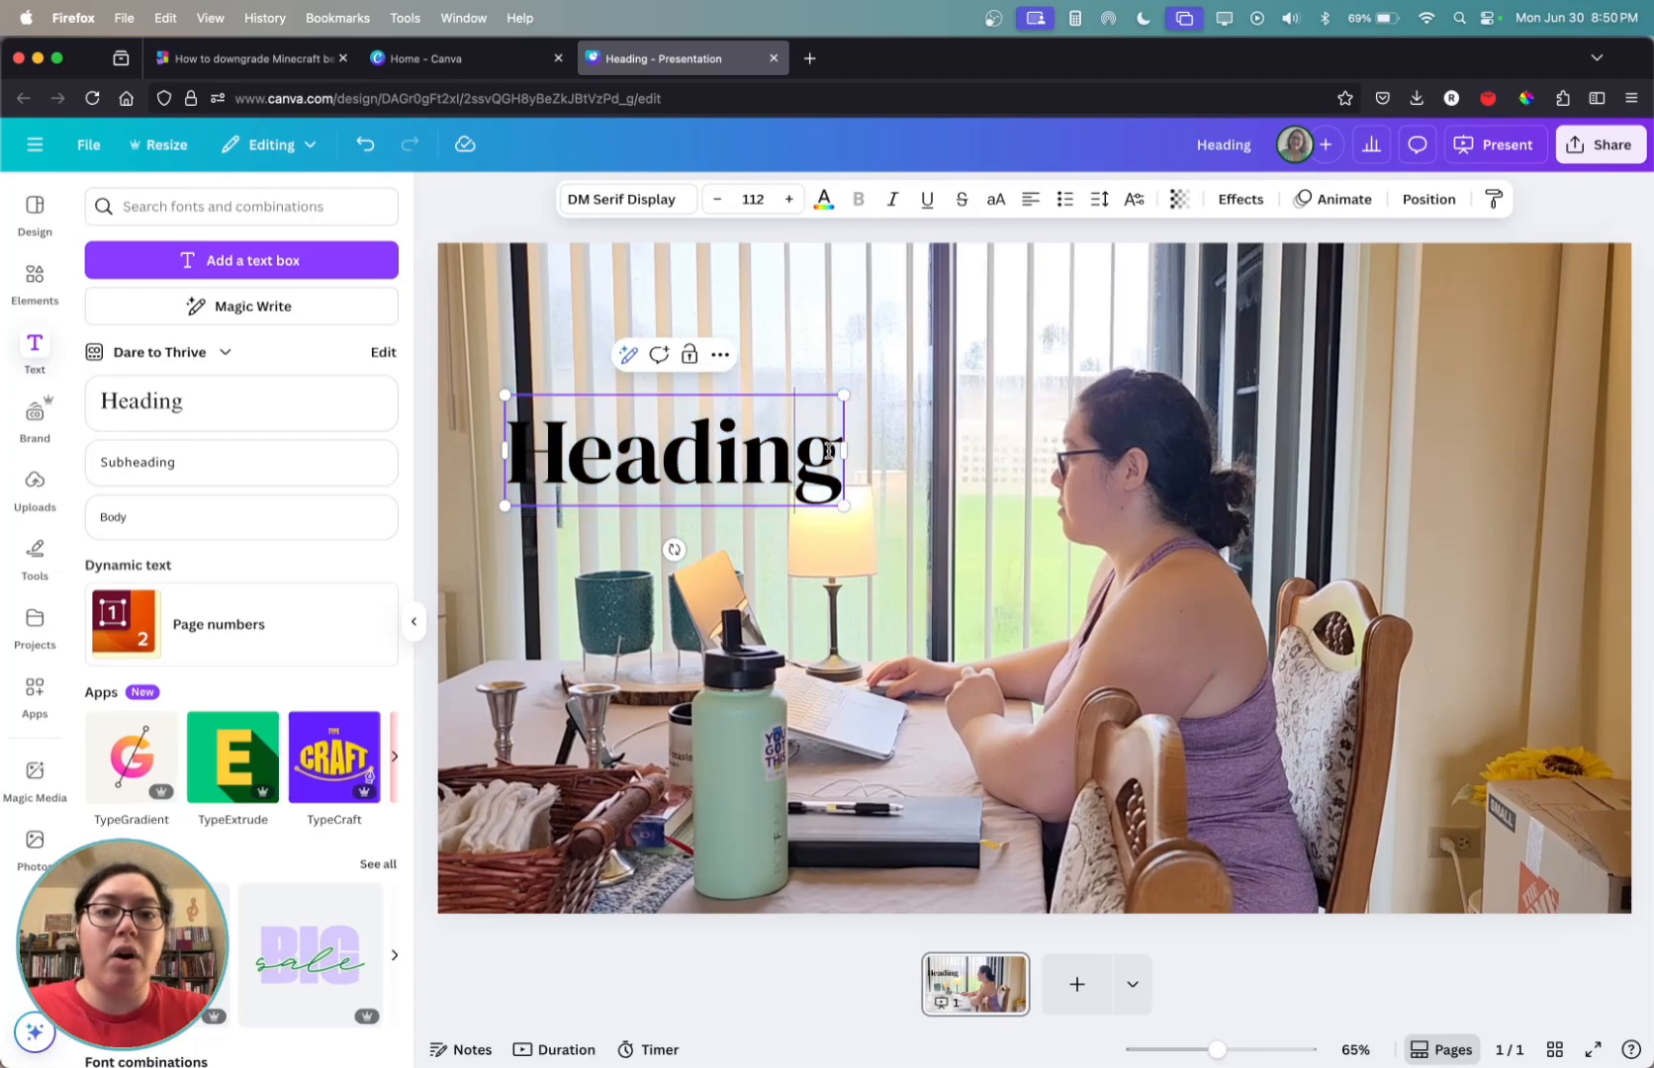
text(alskdjfa)
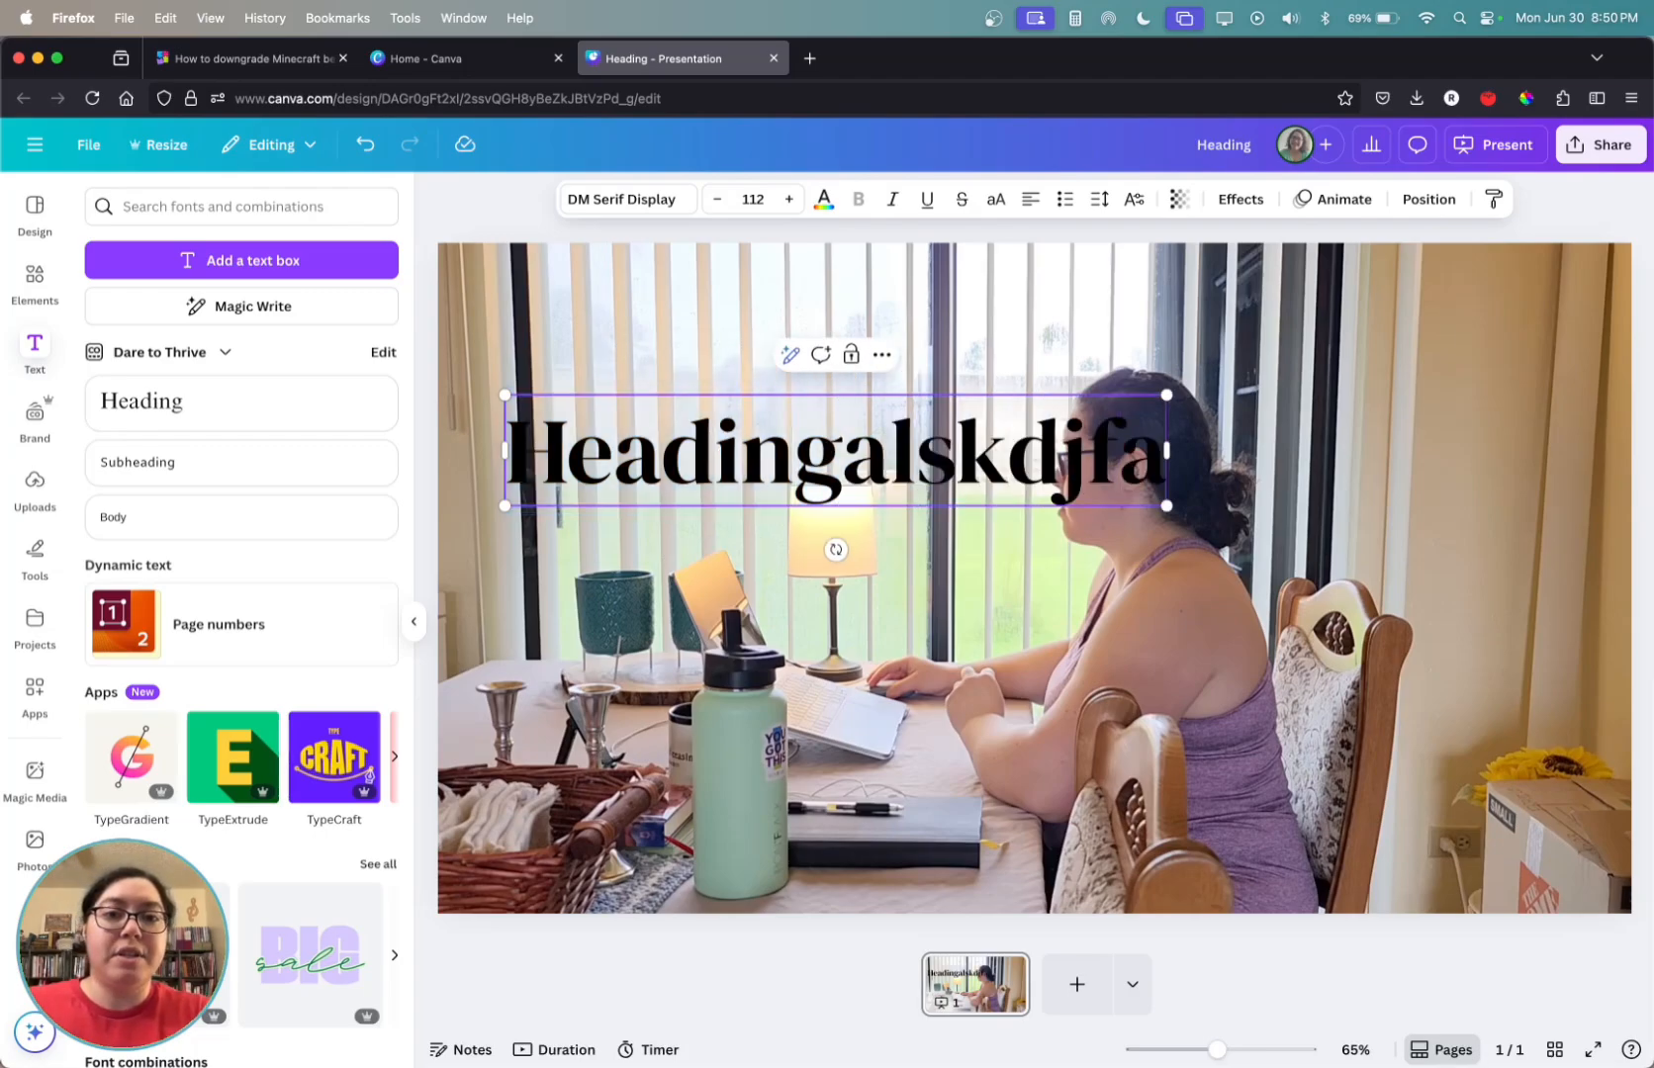
key(Return)
text(laskdjflaj)
key(Return)
text(asldfjaslkdf)
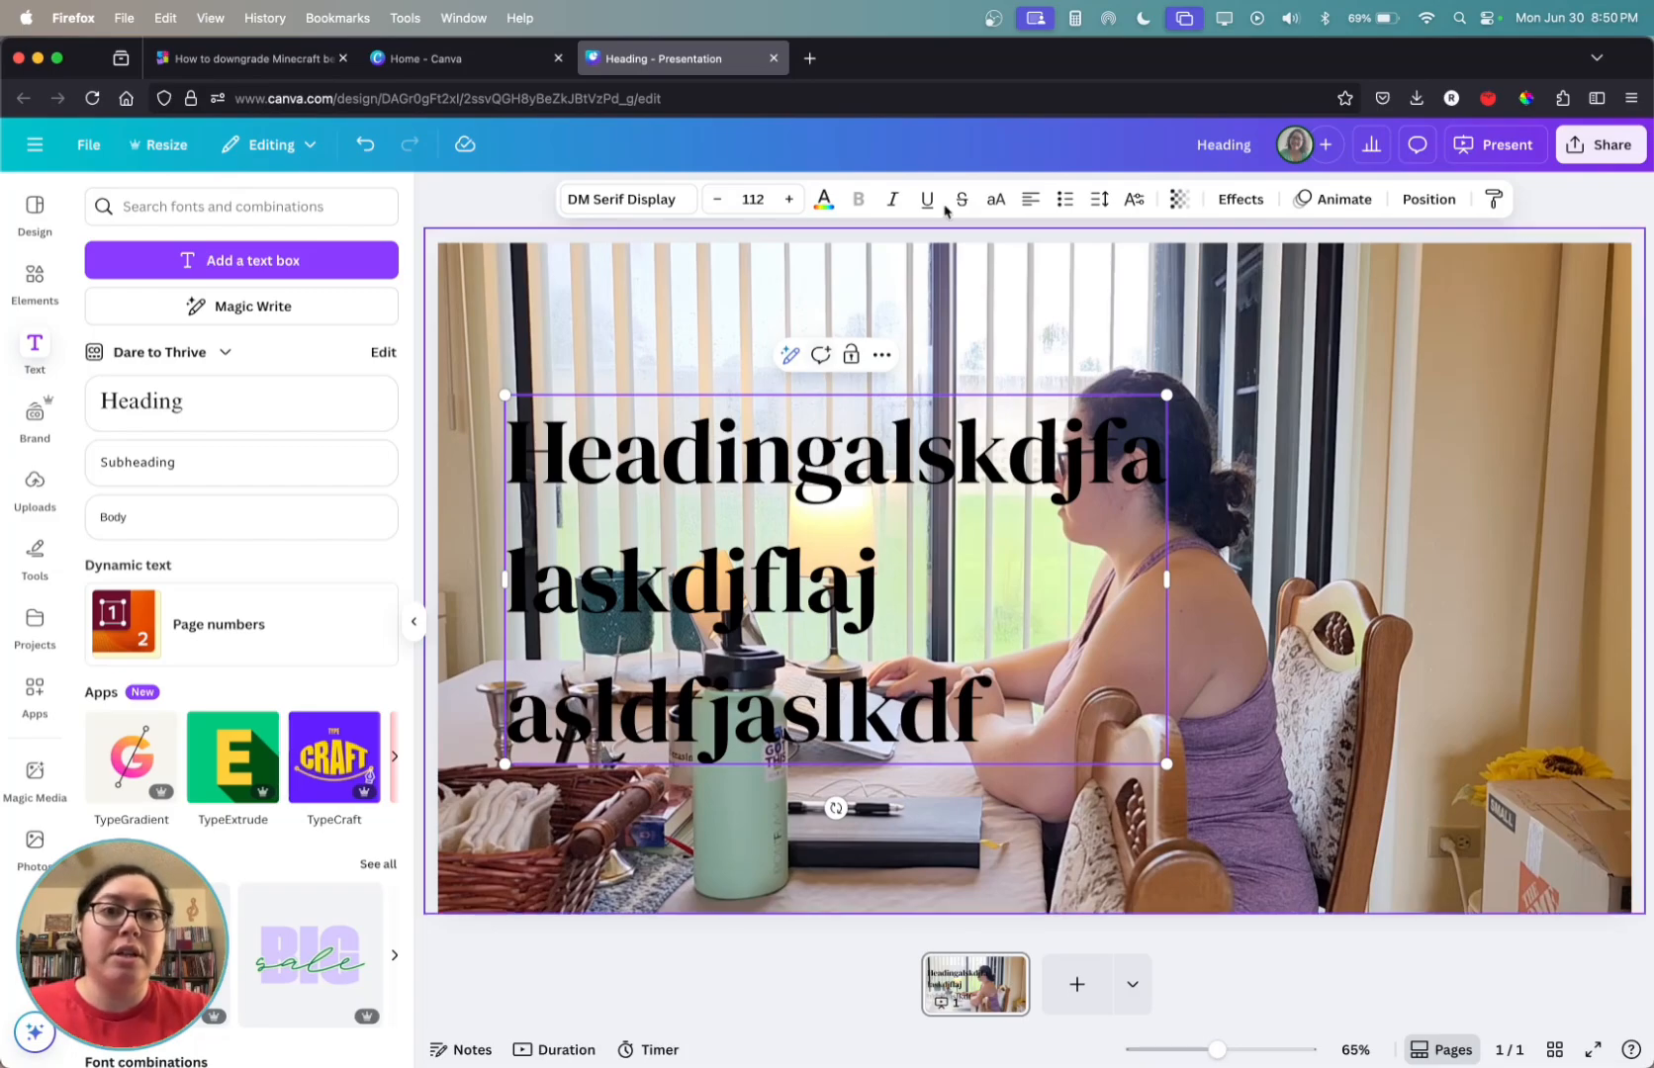
Step: Cycle the alignment of all three text lines through centred and right-aligned, ending with left-aligned
click(1031, 201)
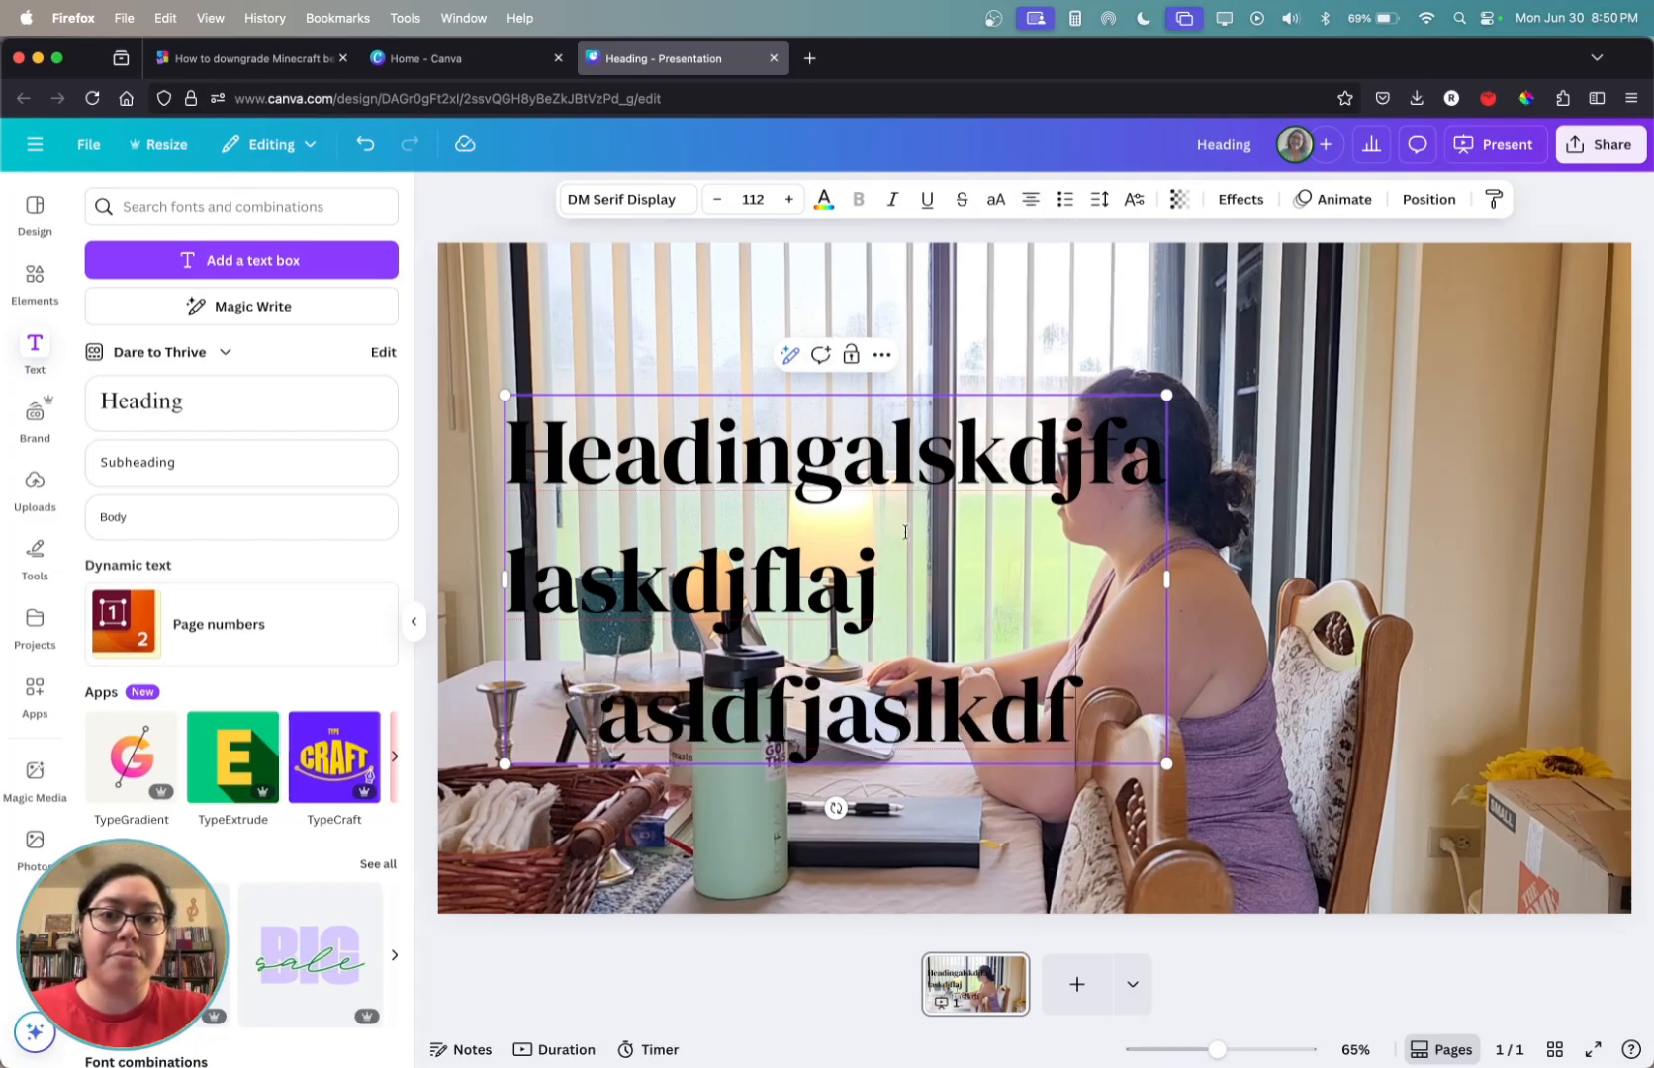
double_click(1020, 614)
drag(1082, 716, 482, 440)
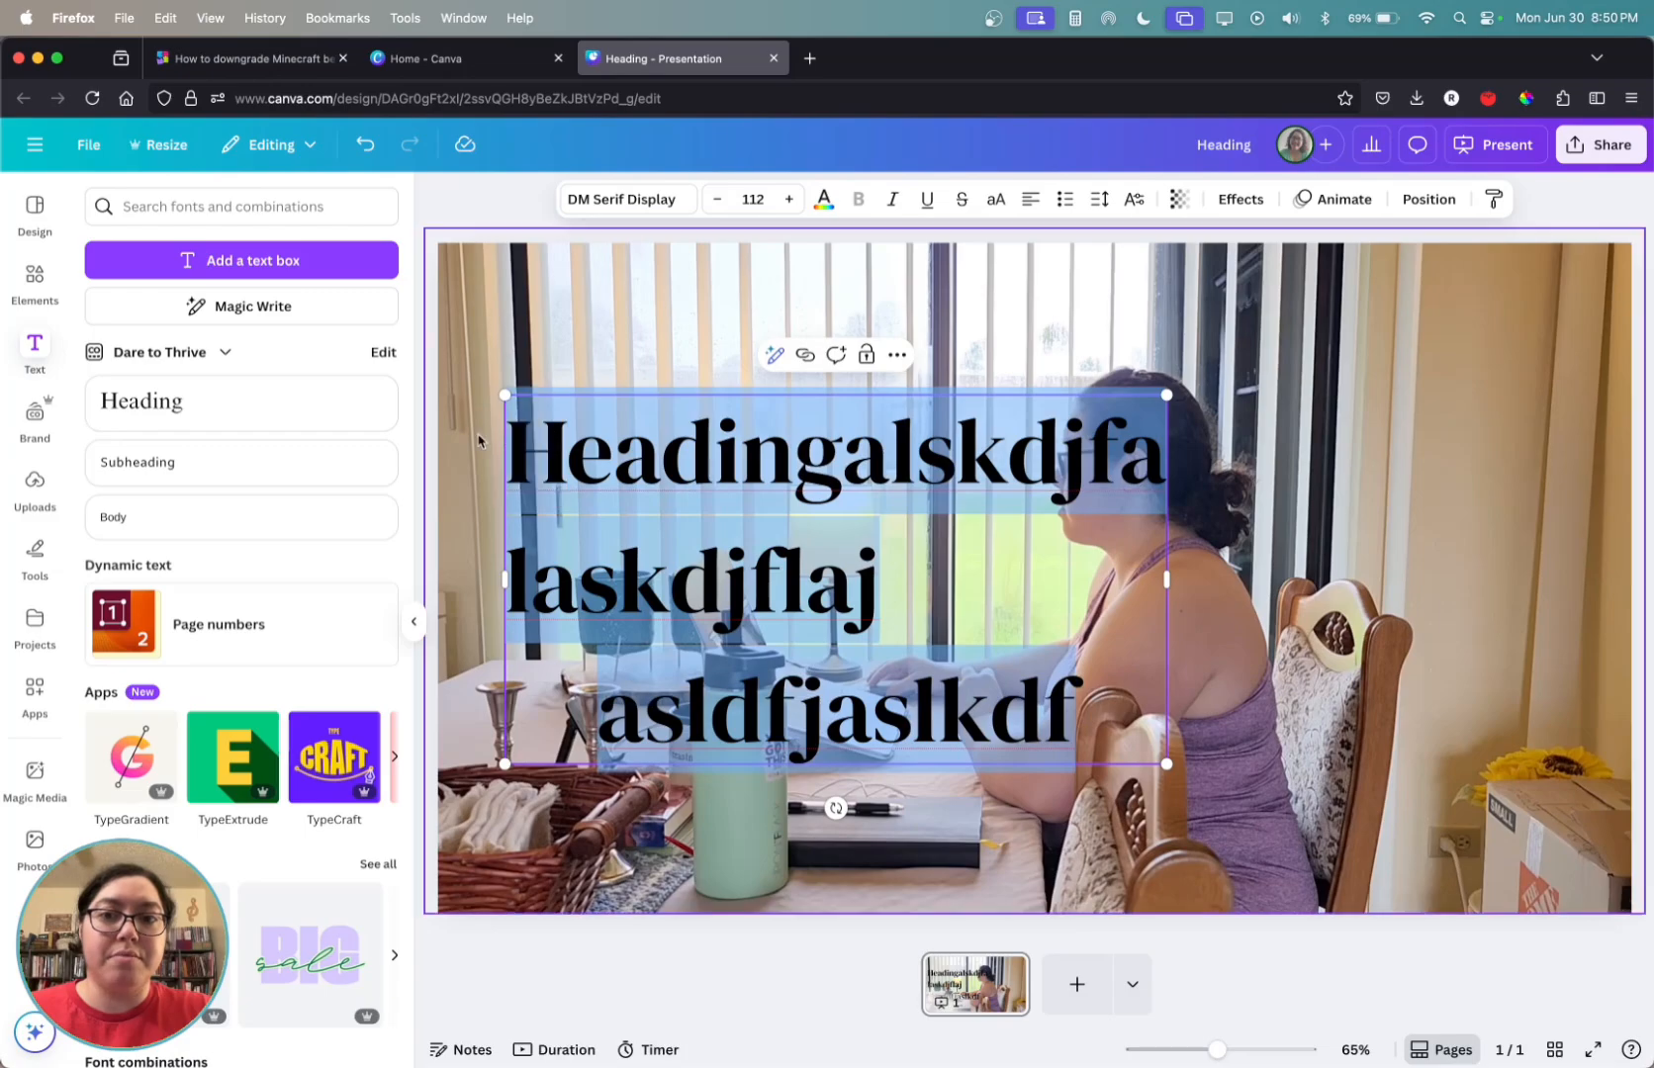
click(1031, 198)
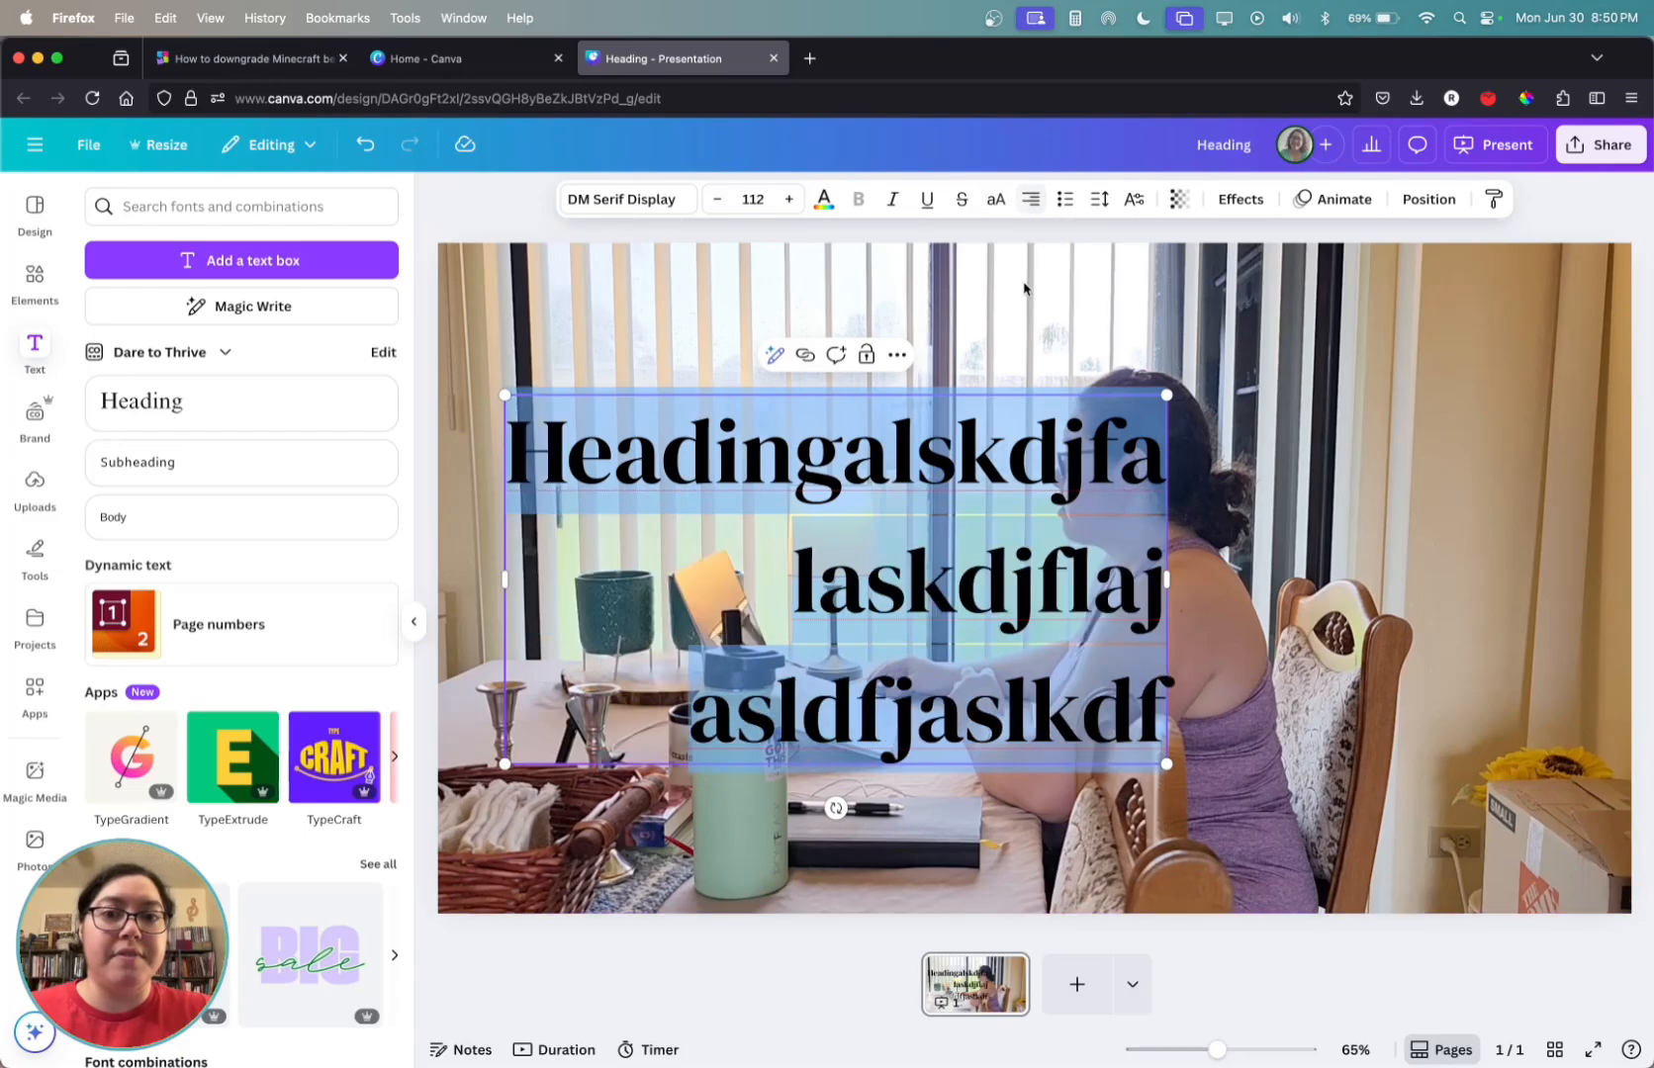
click(1029, 204)
click(1029, 204)
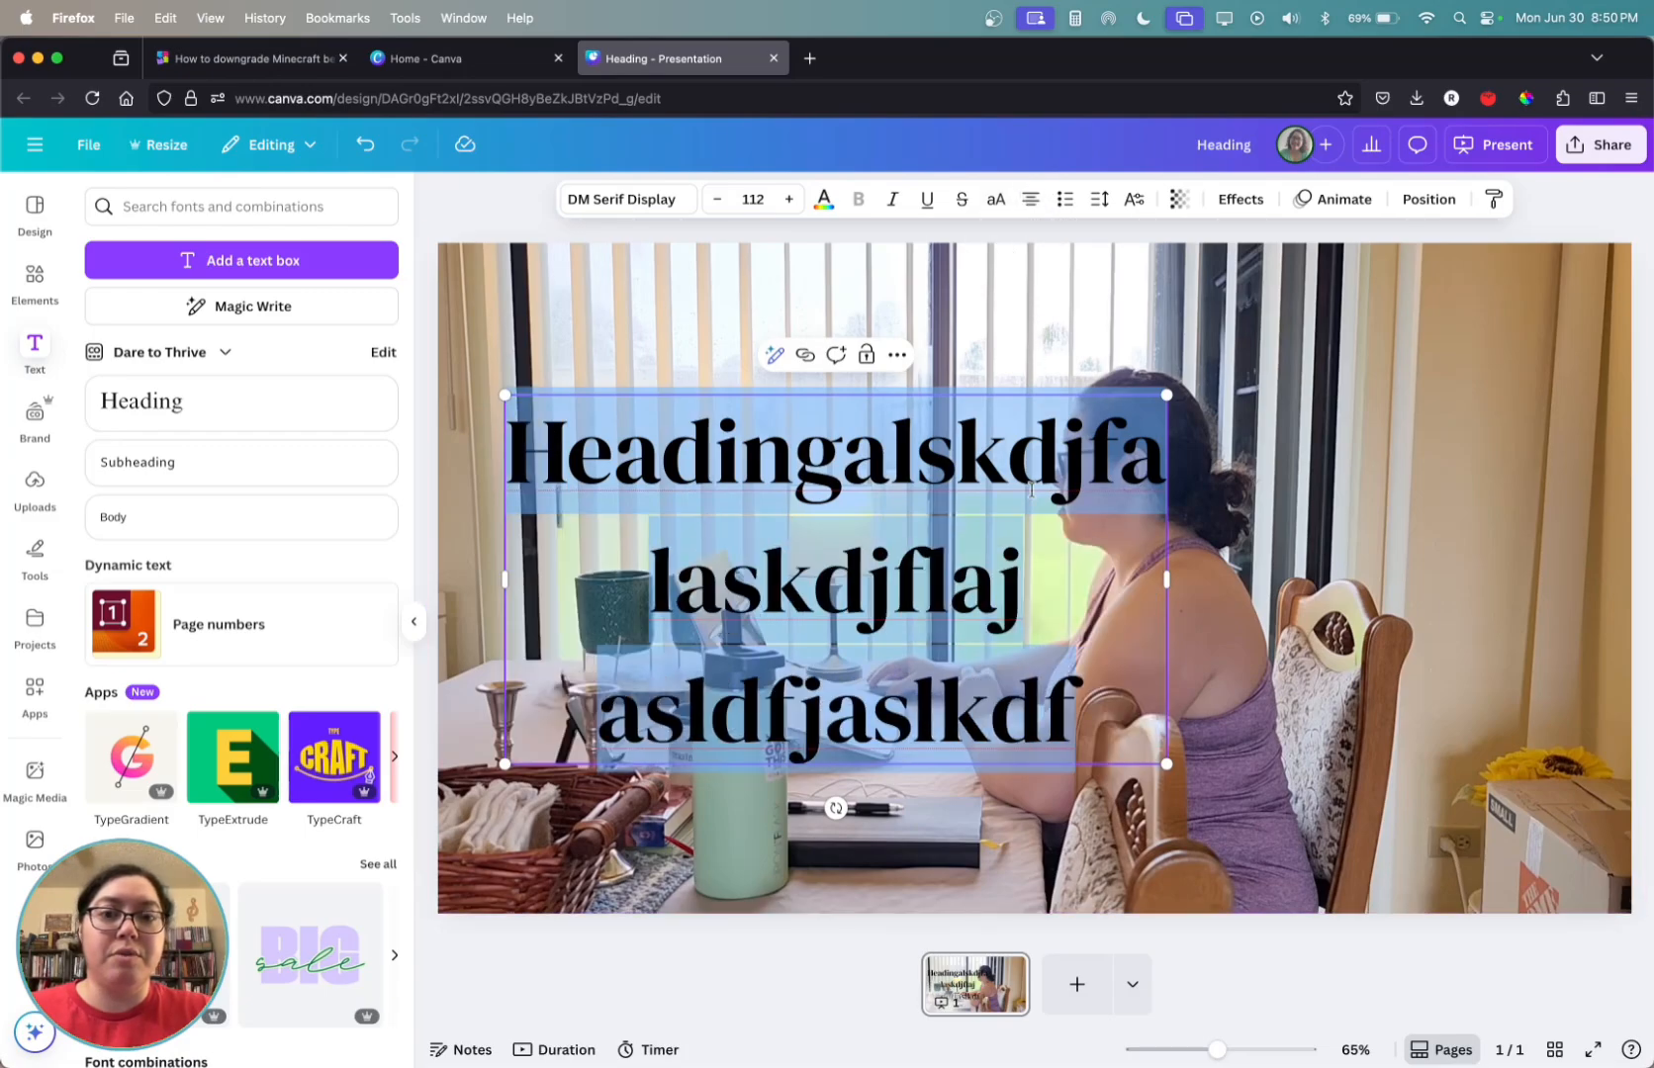
click(1031, 198)
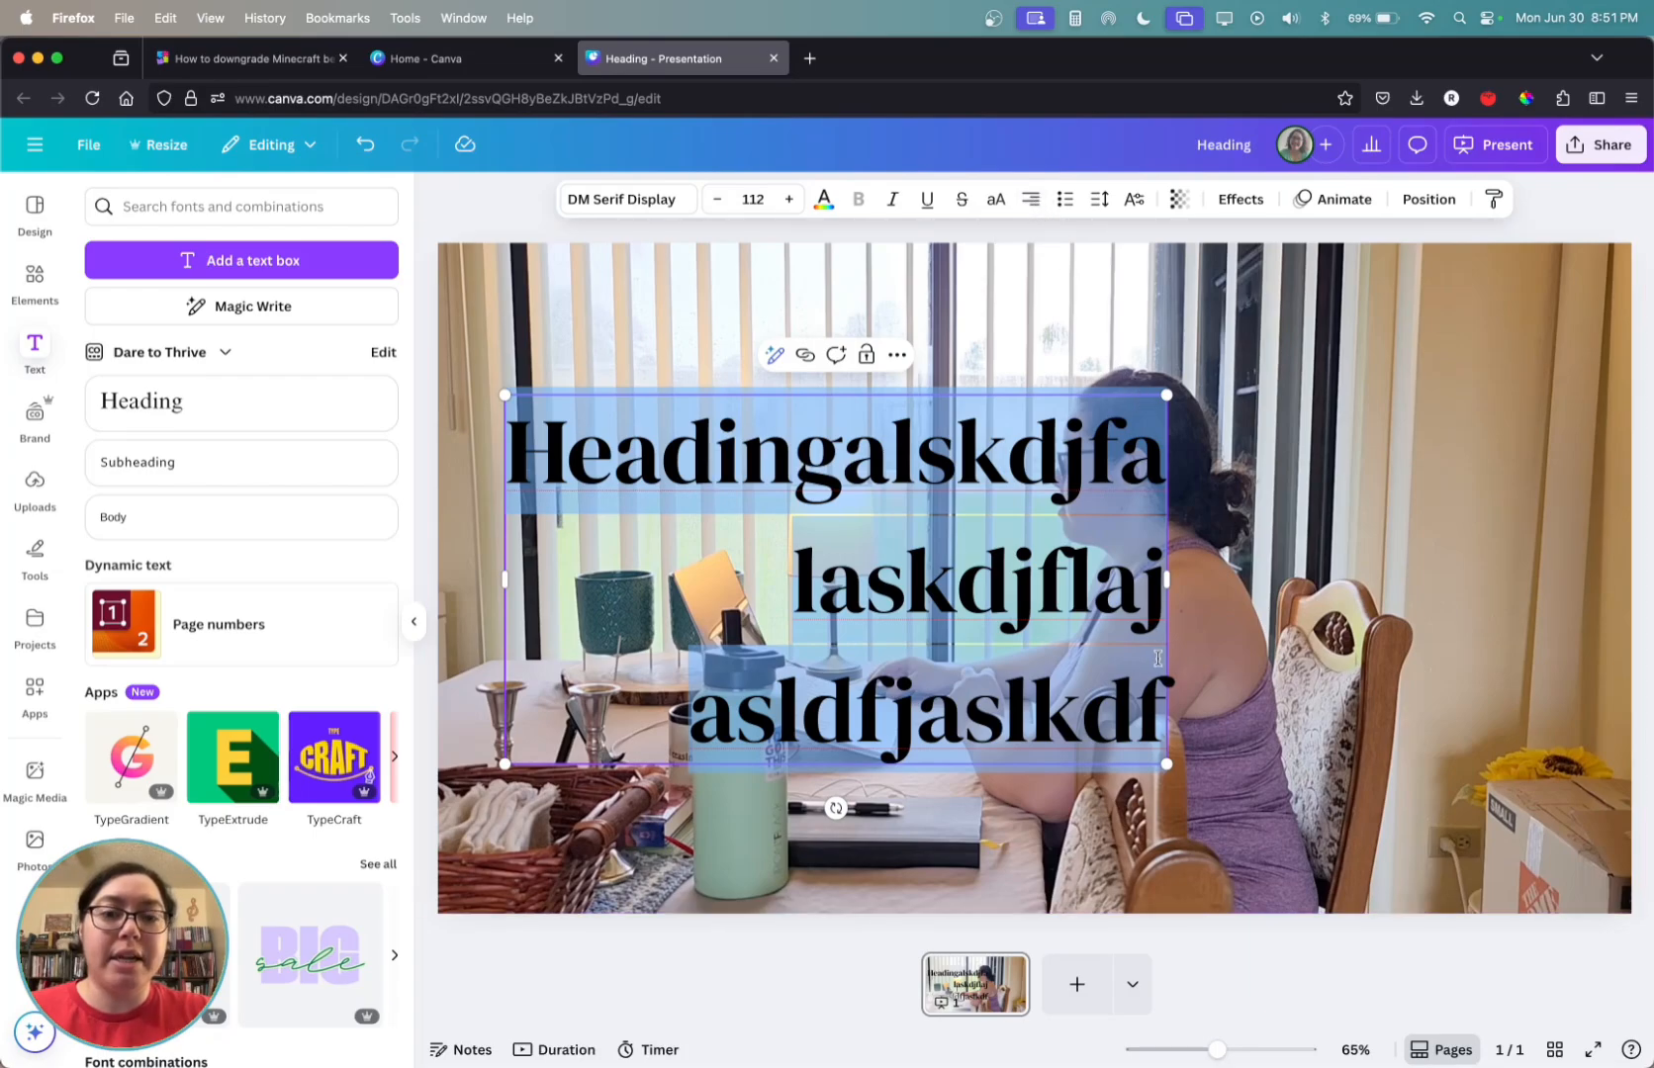
click(1030, 199)
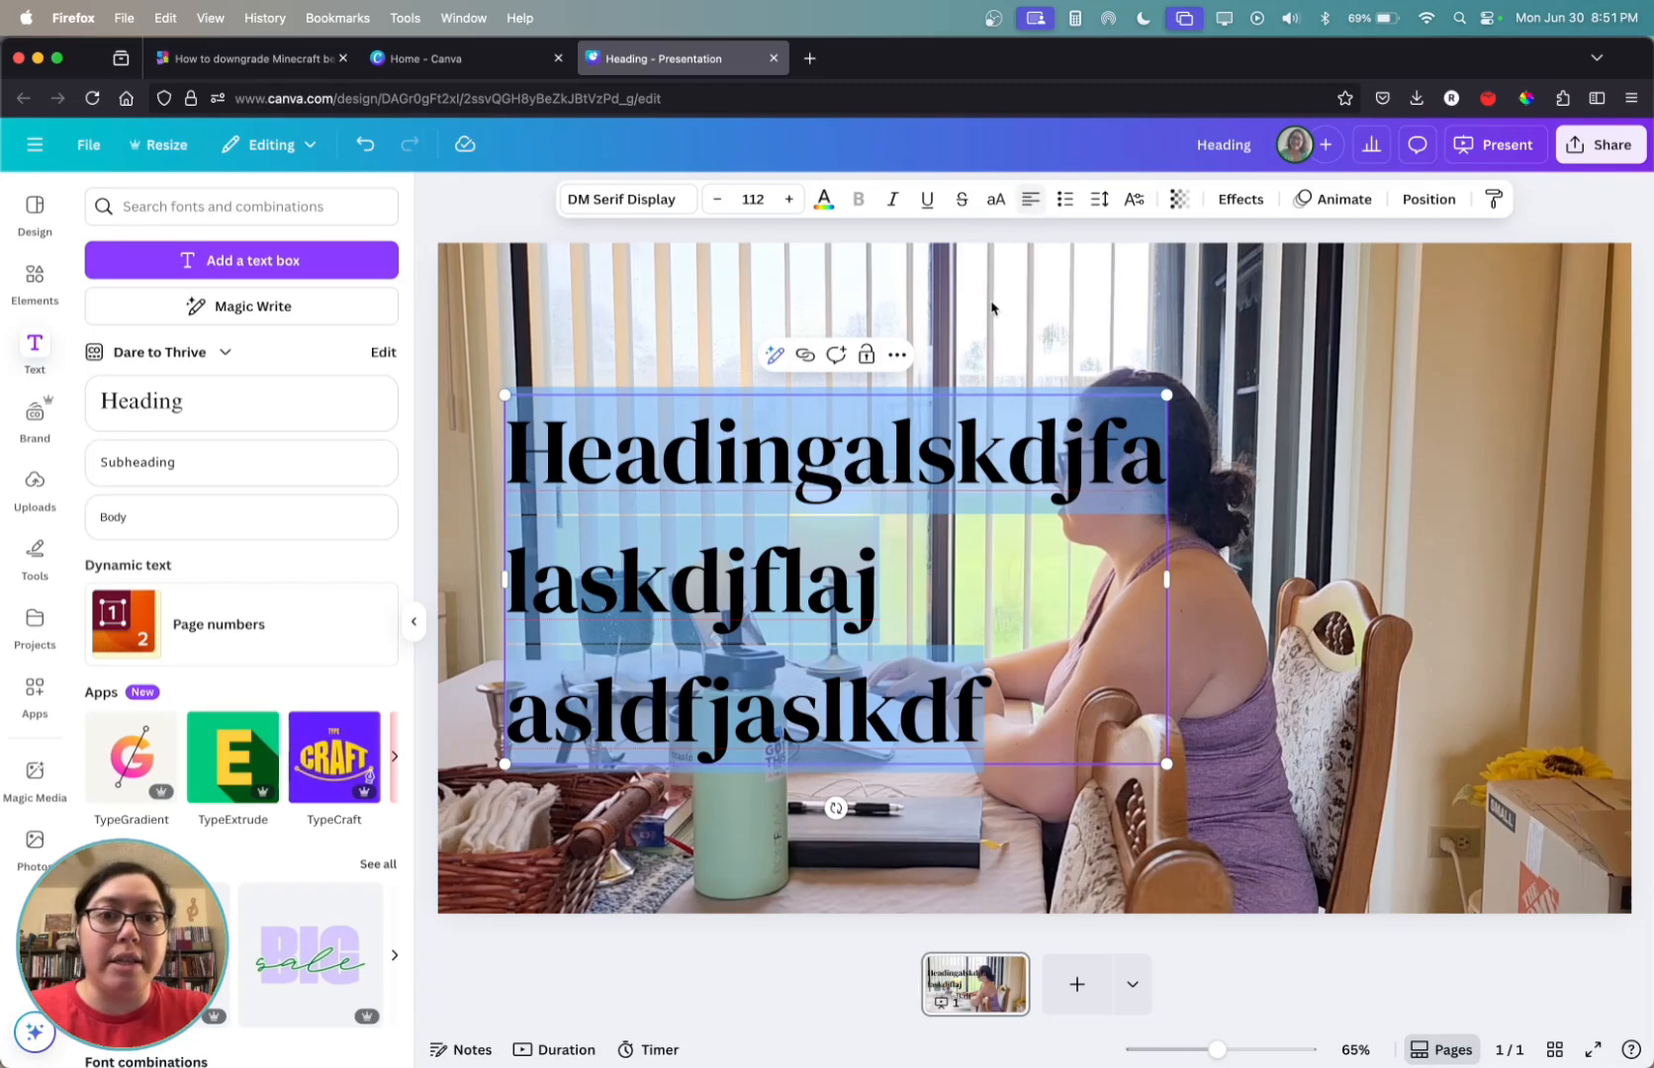
Step: Delete the two filler lines below the heading's first line
click(1084, 704)
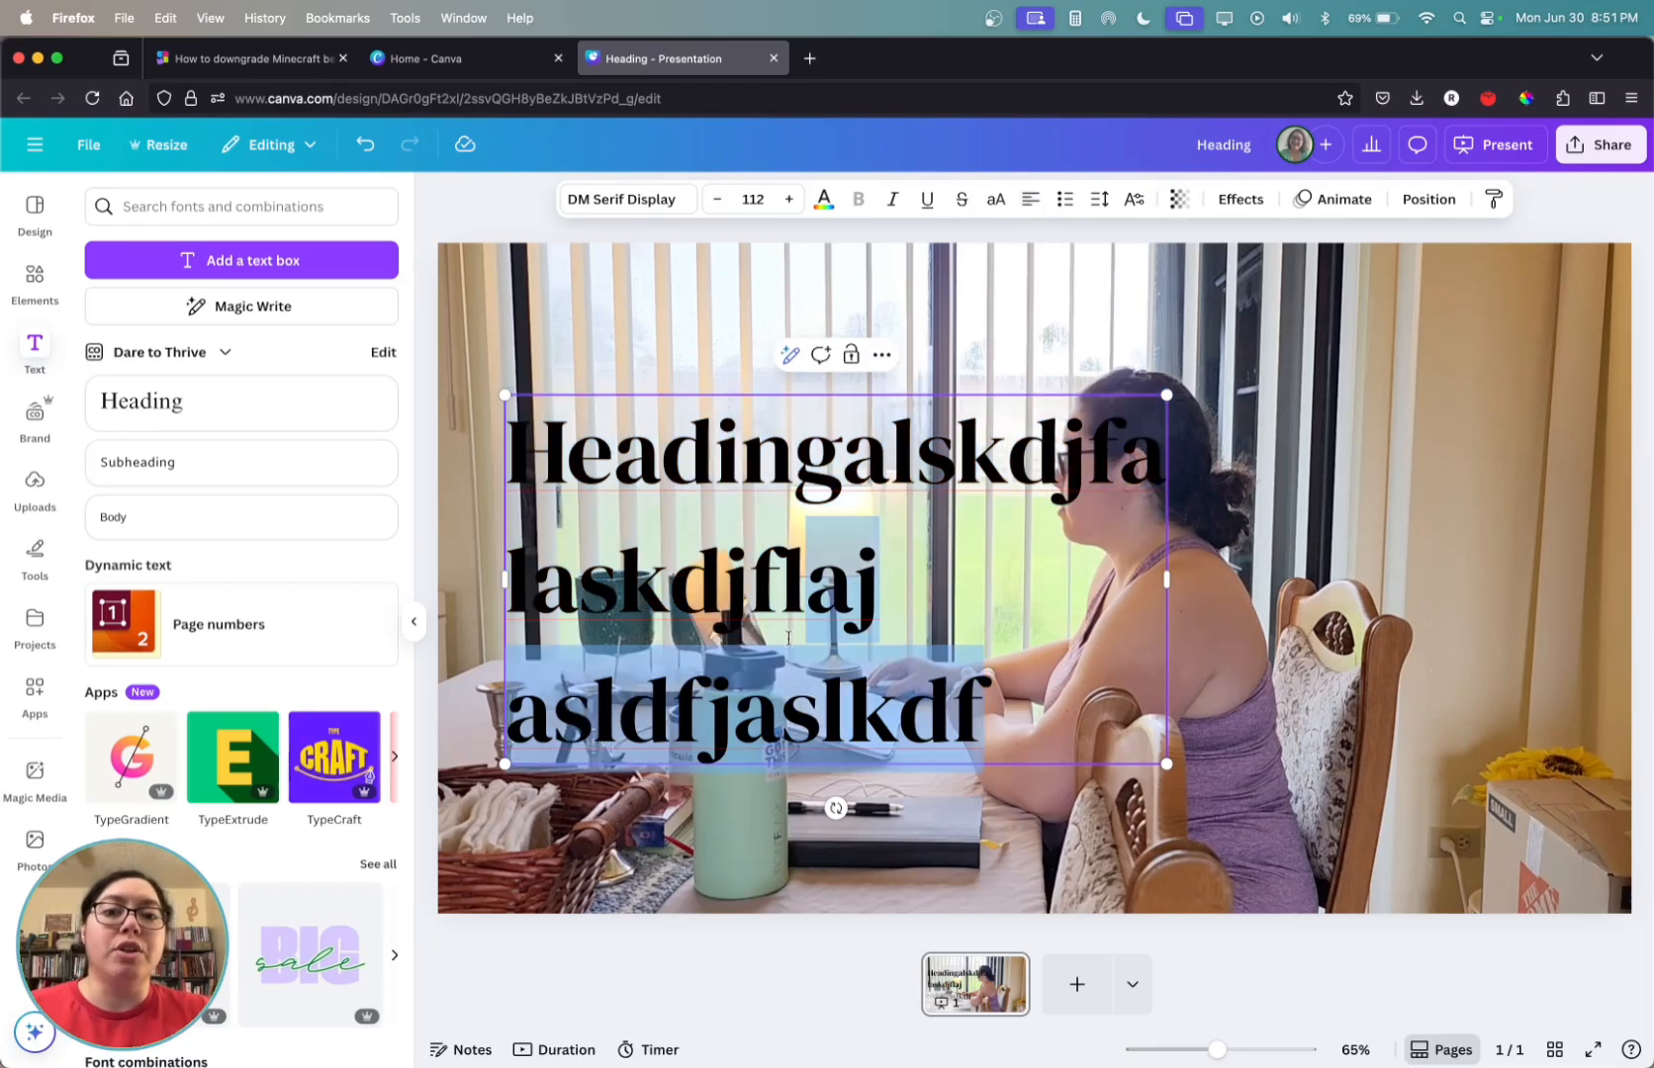
drag(999, 707, 509, 591)
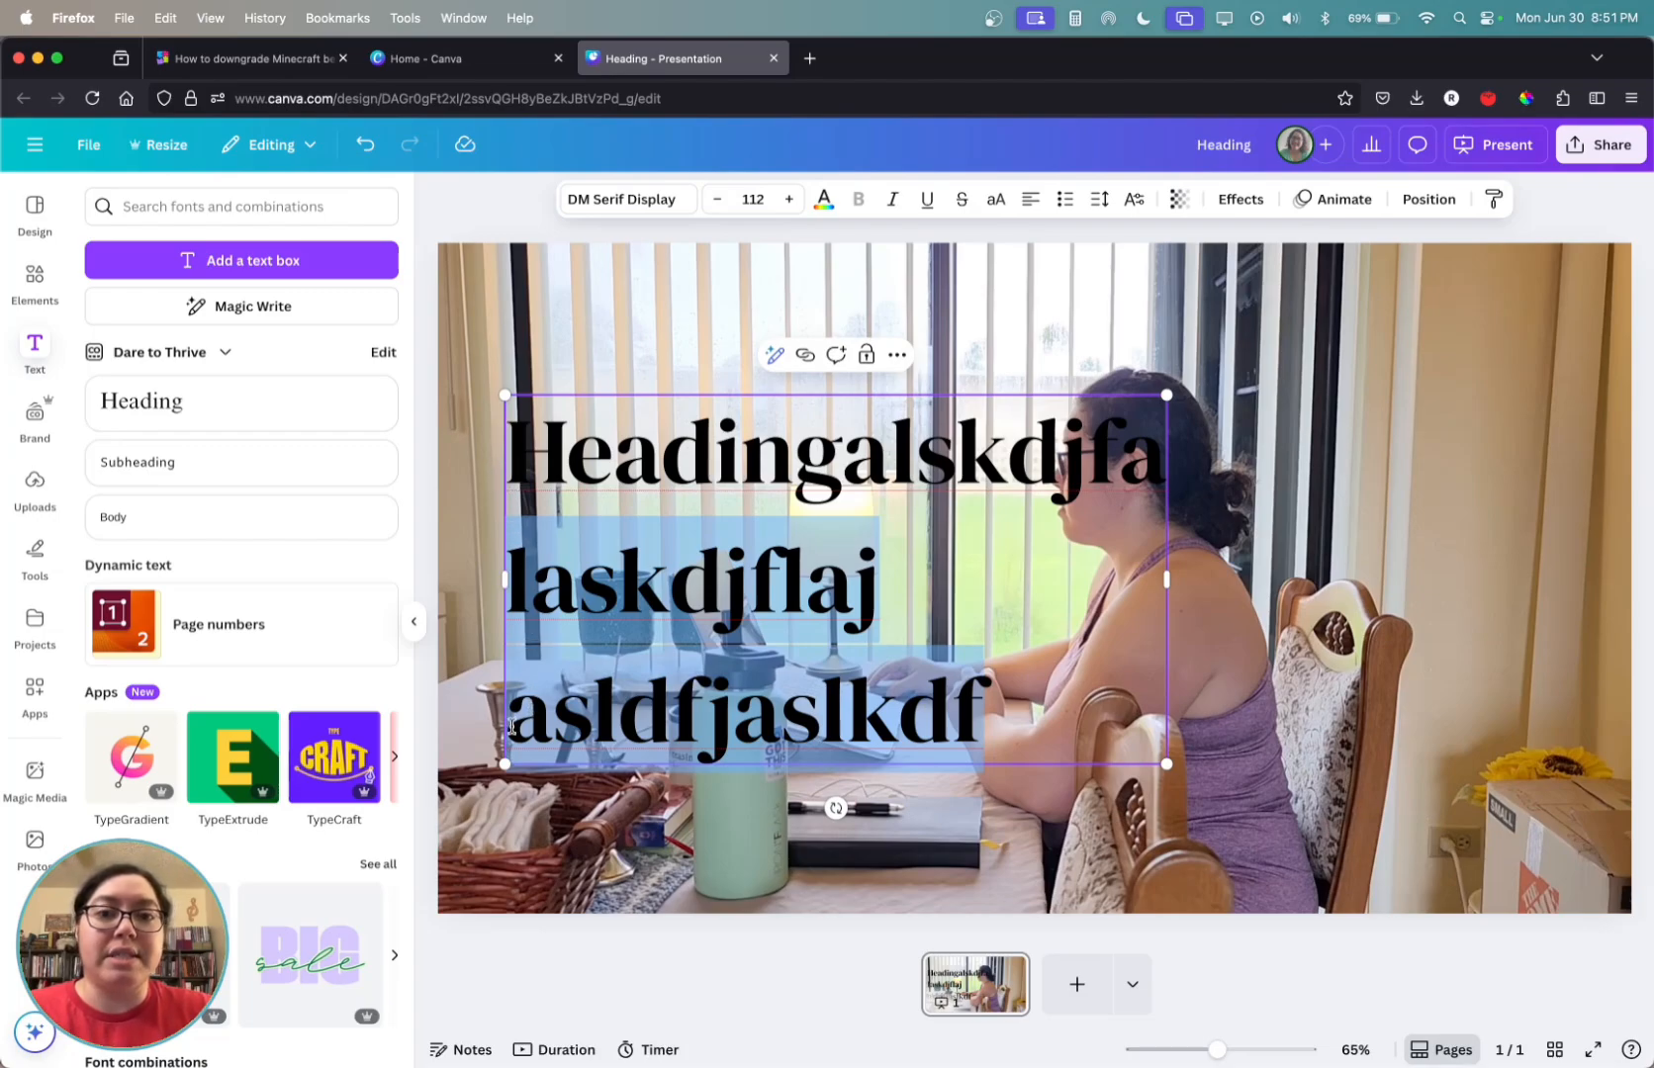
key(BackSpace)
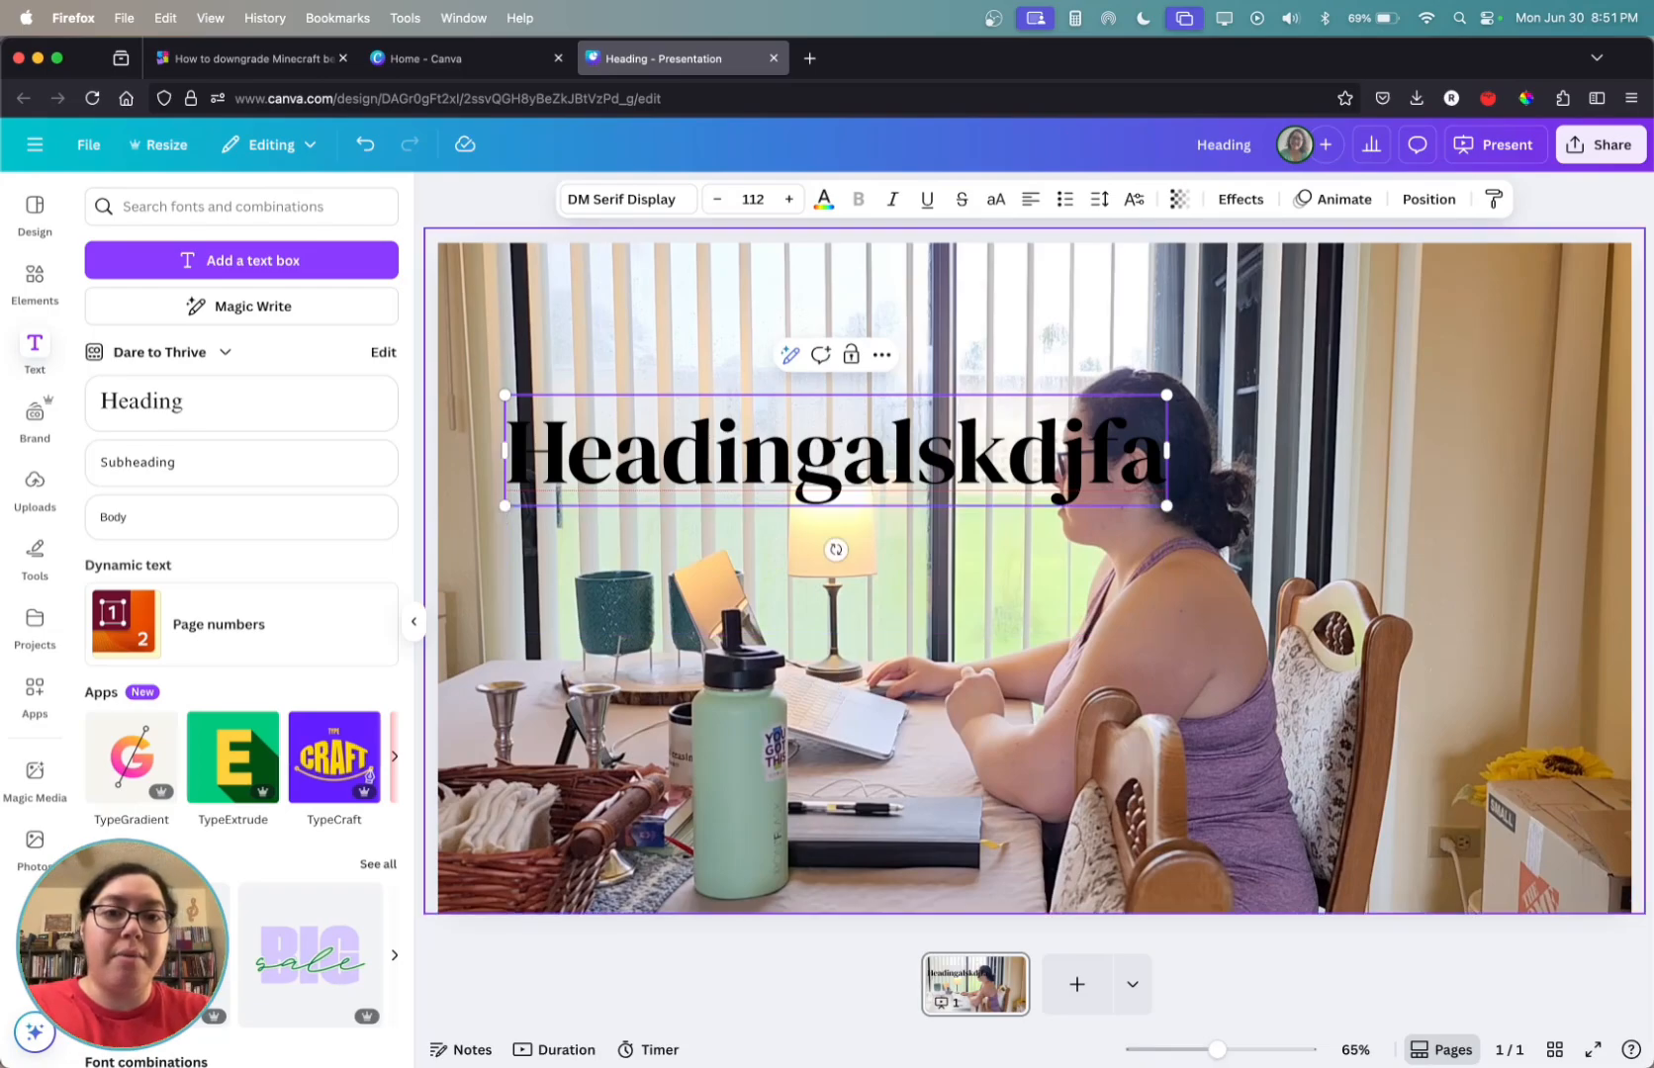
Step: Replace the heading's placeholder text with "Peaceful Homemaking With Anxiety"
drag(1154, 453, 502, 453)
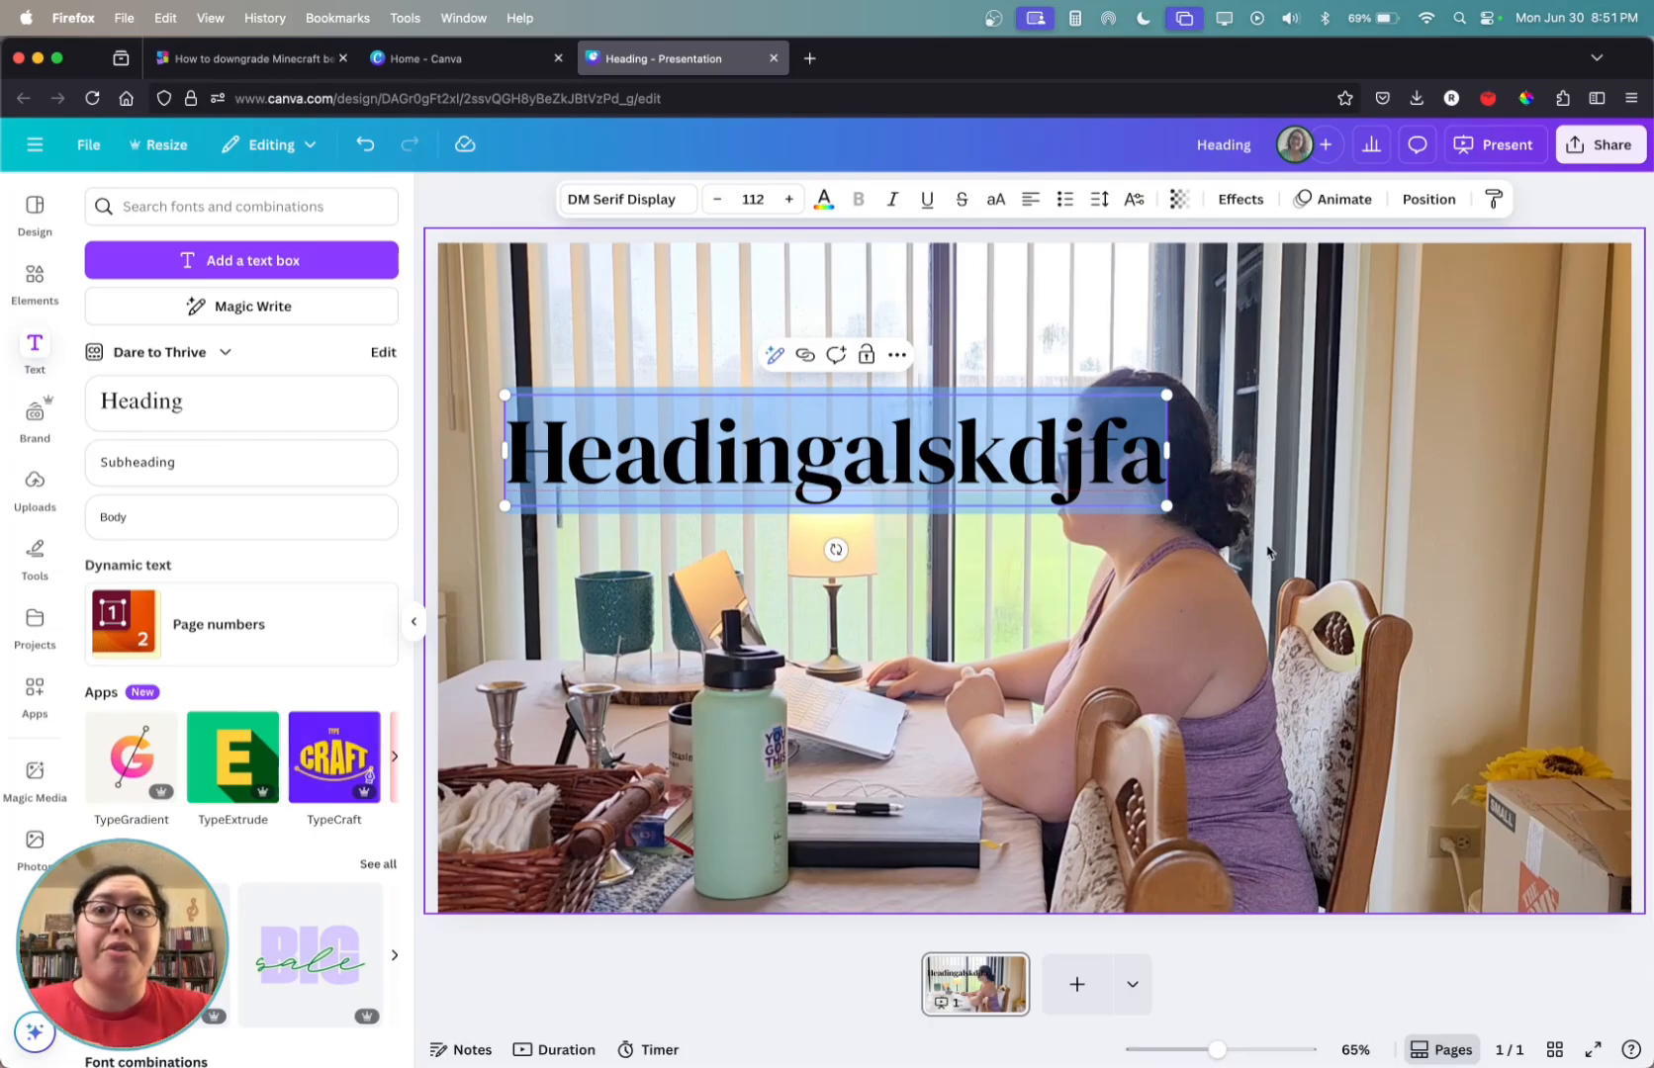
text(Pe)
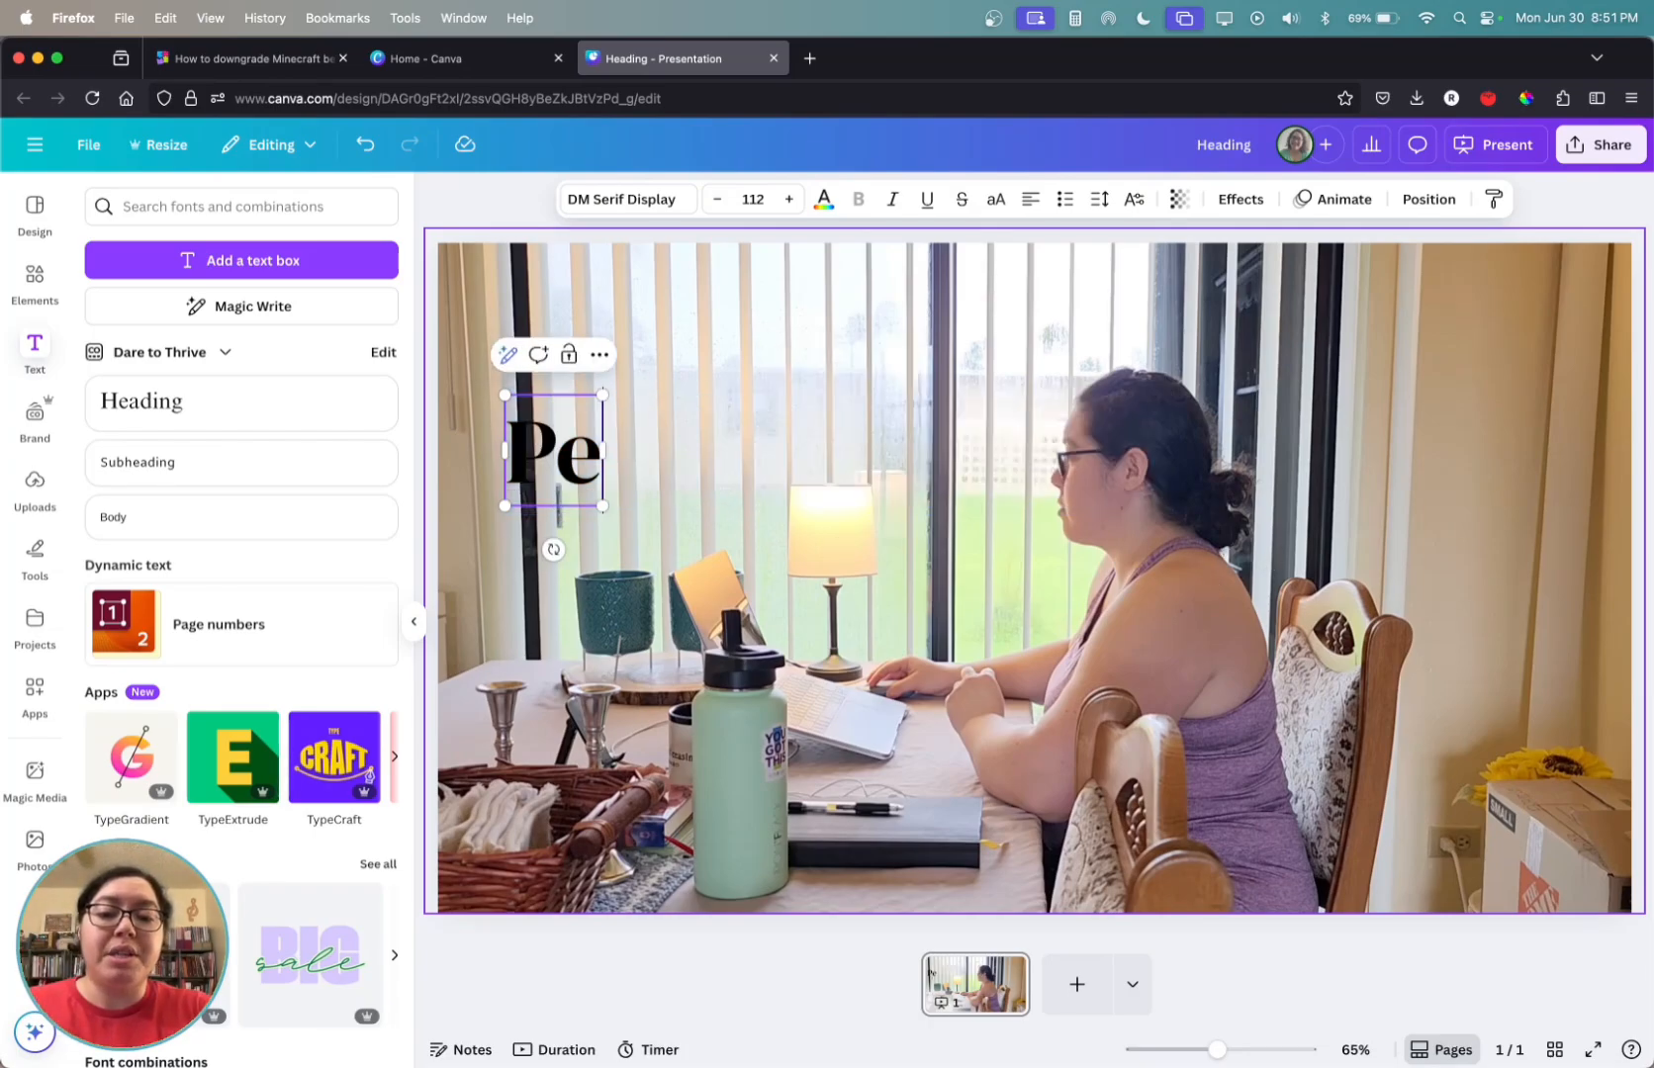
text(aceful Home)
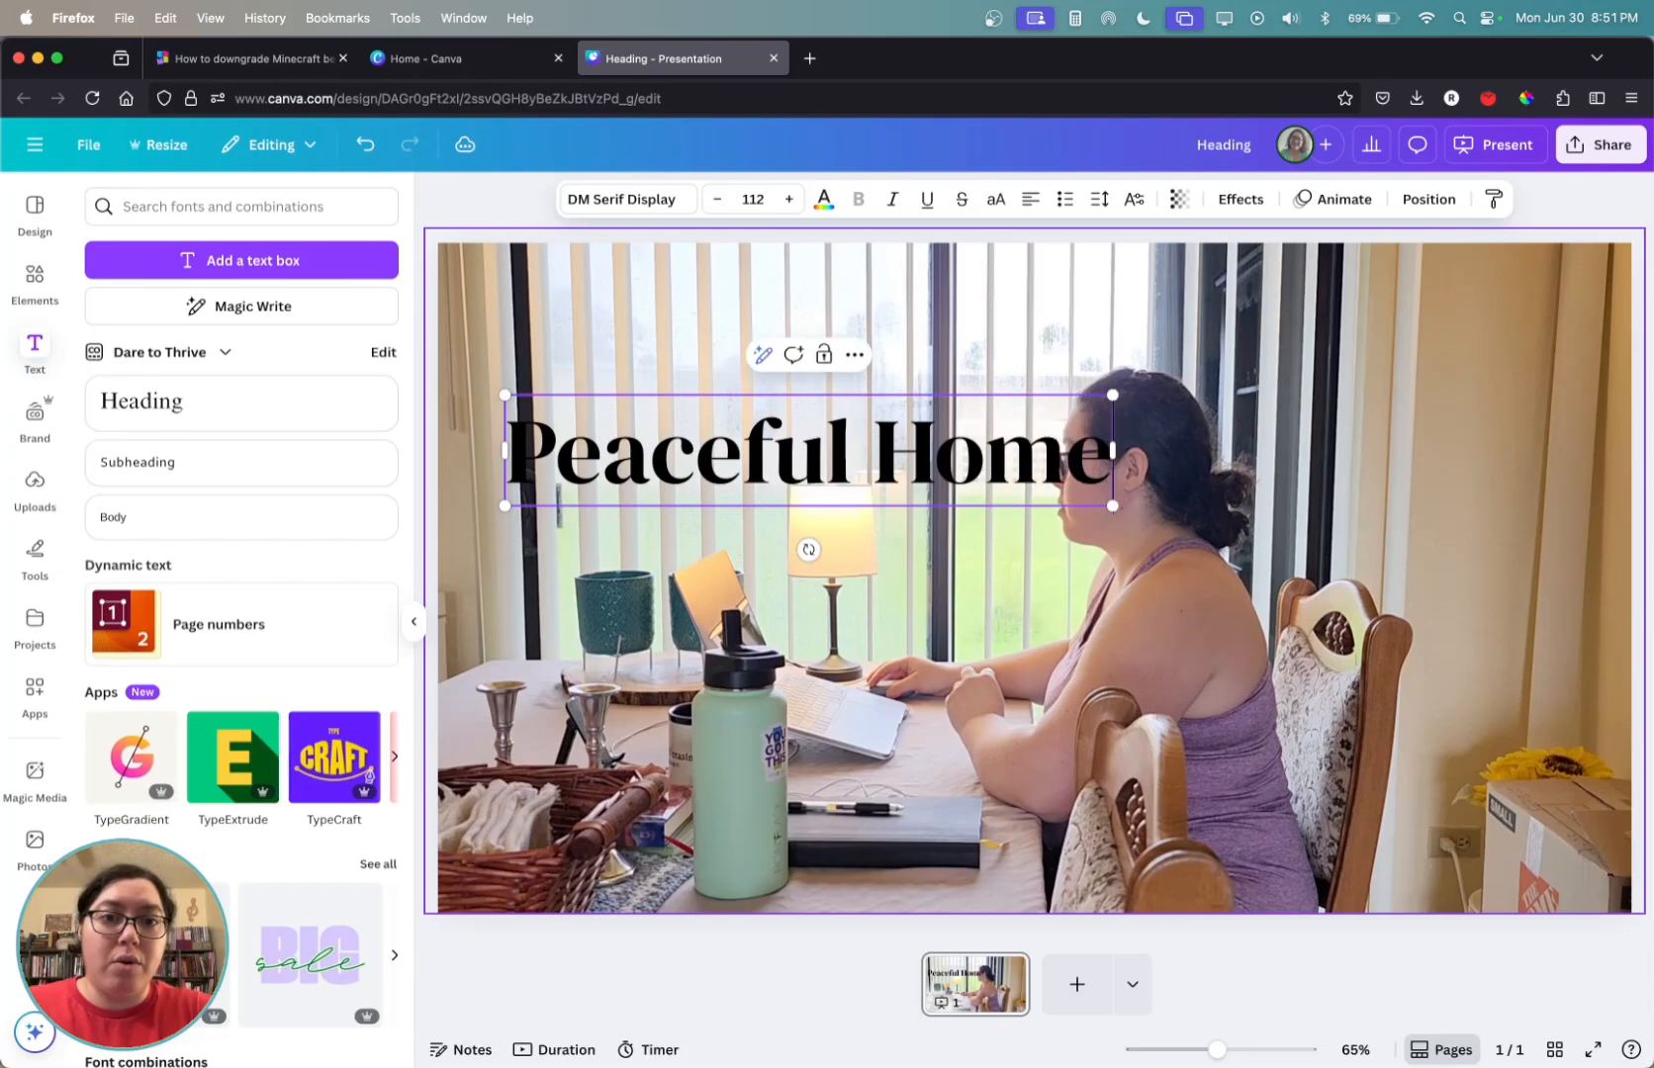
text(making With a)
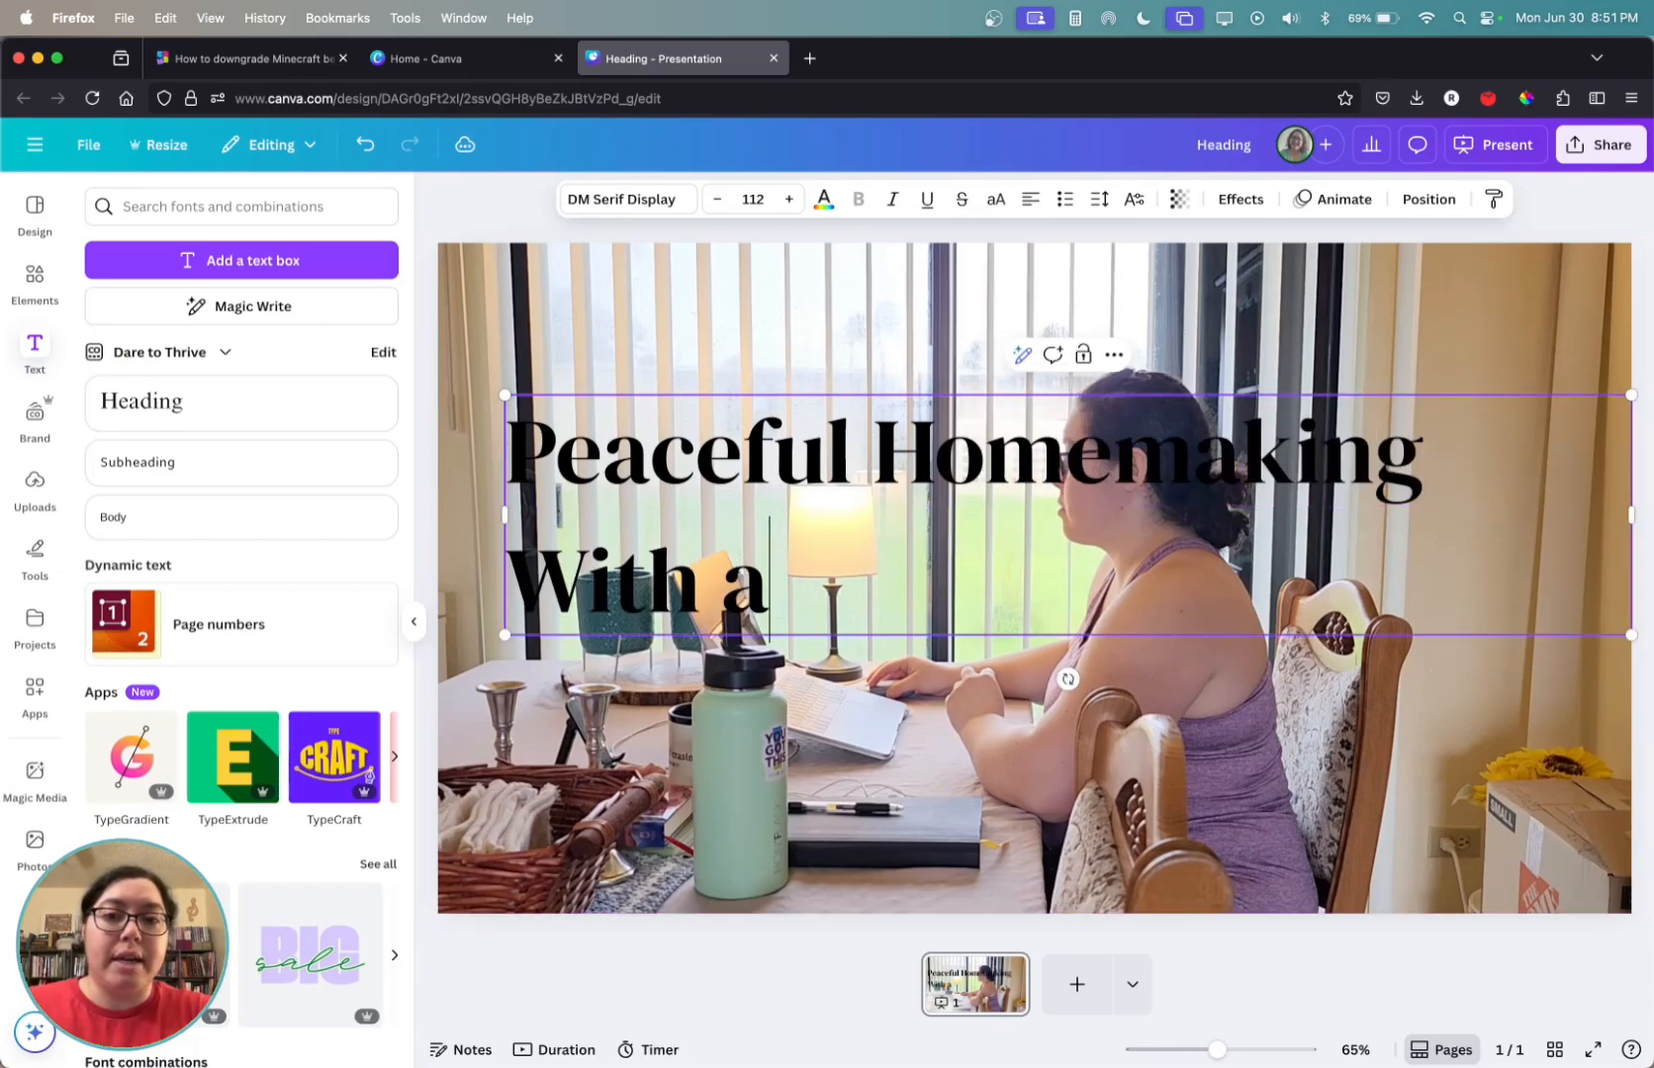
key(BackSpace)
text(Anis)
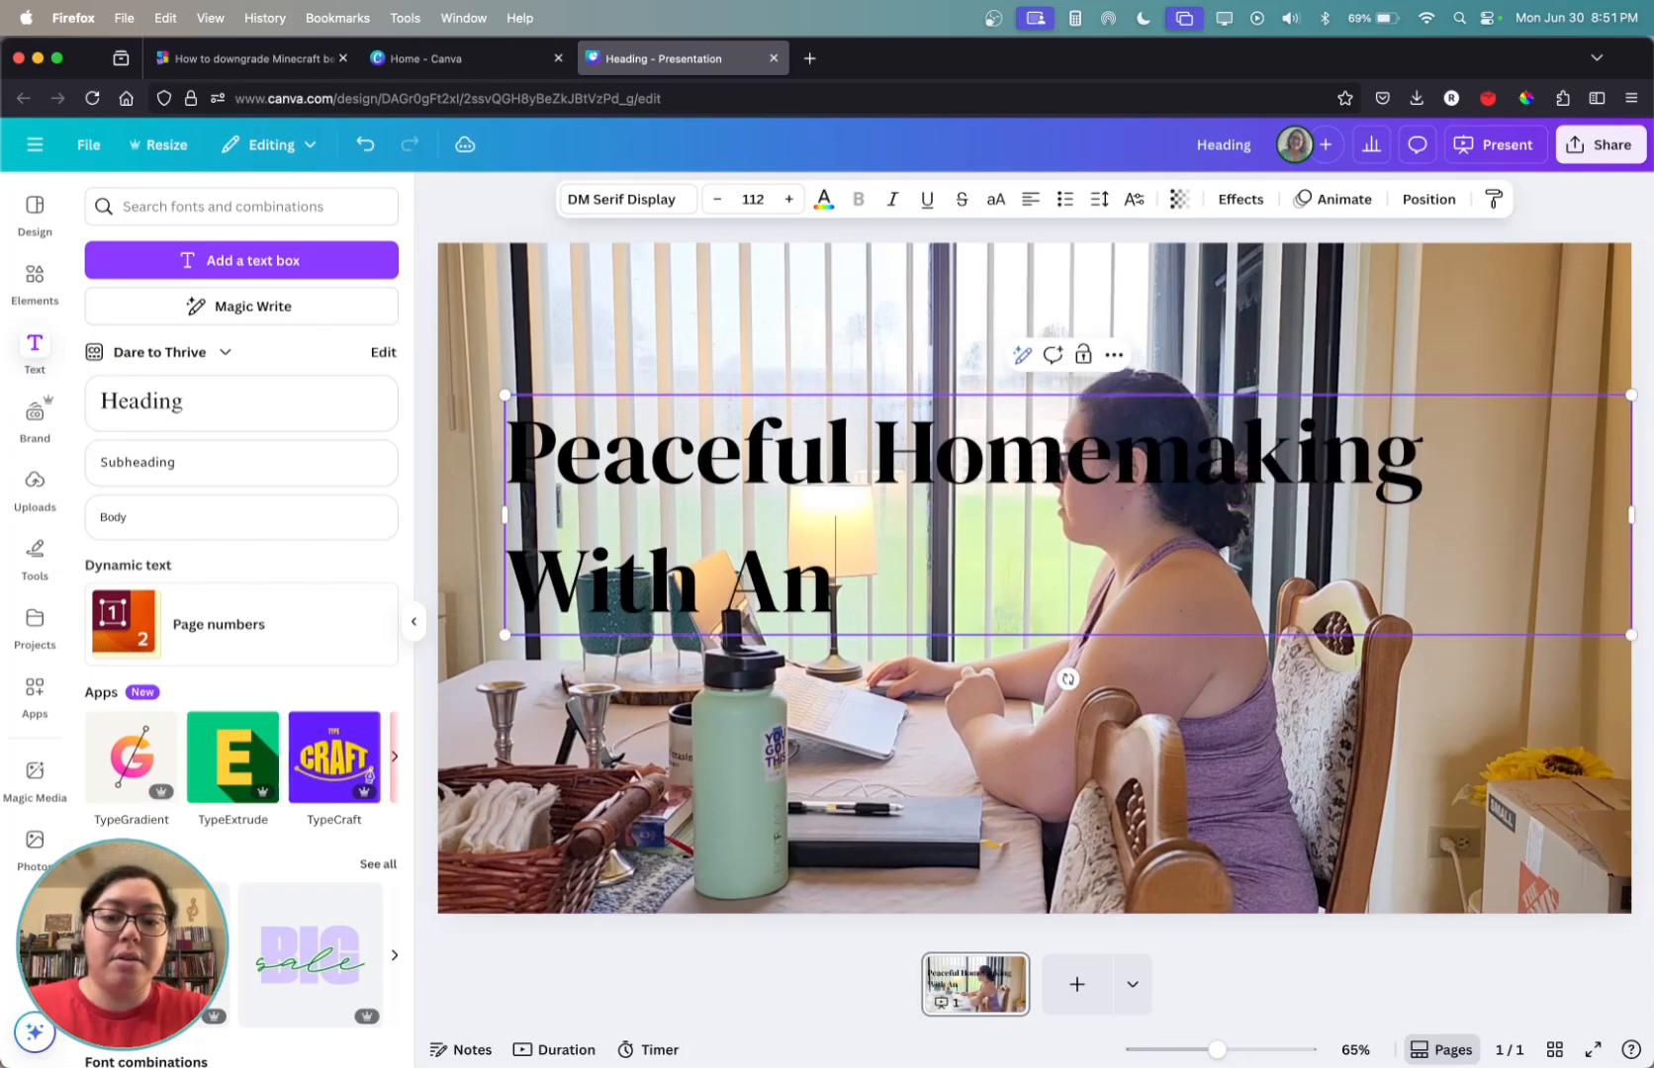
key(BackSpace)
text(x)
key(BackSpace)
key(BackSpace)
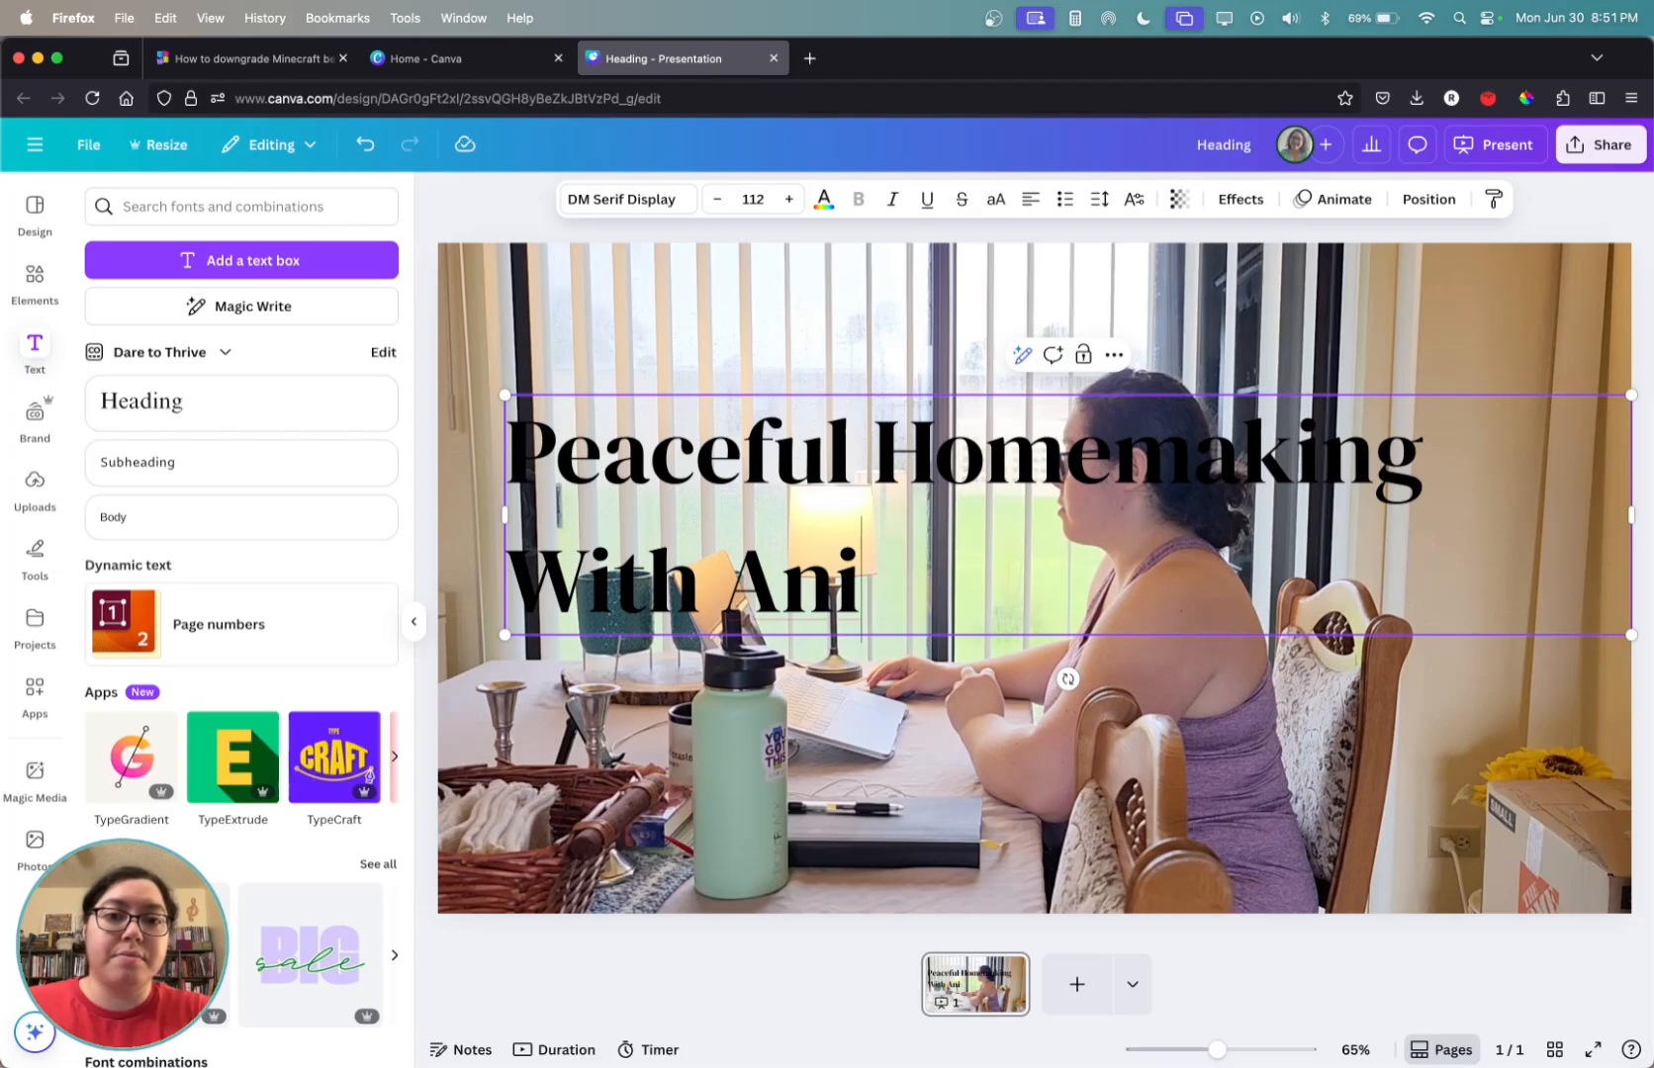
text(xiety)
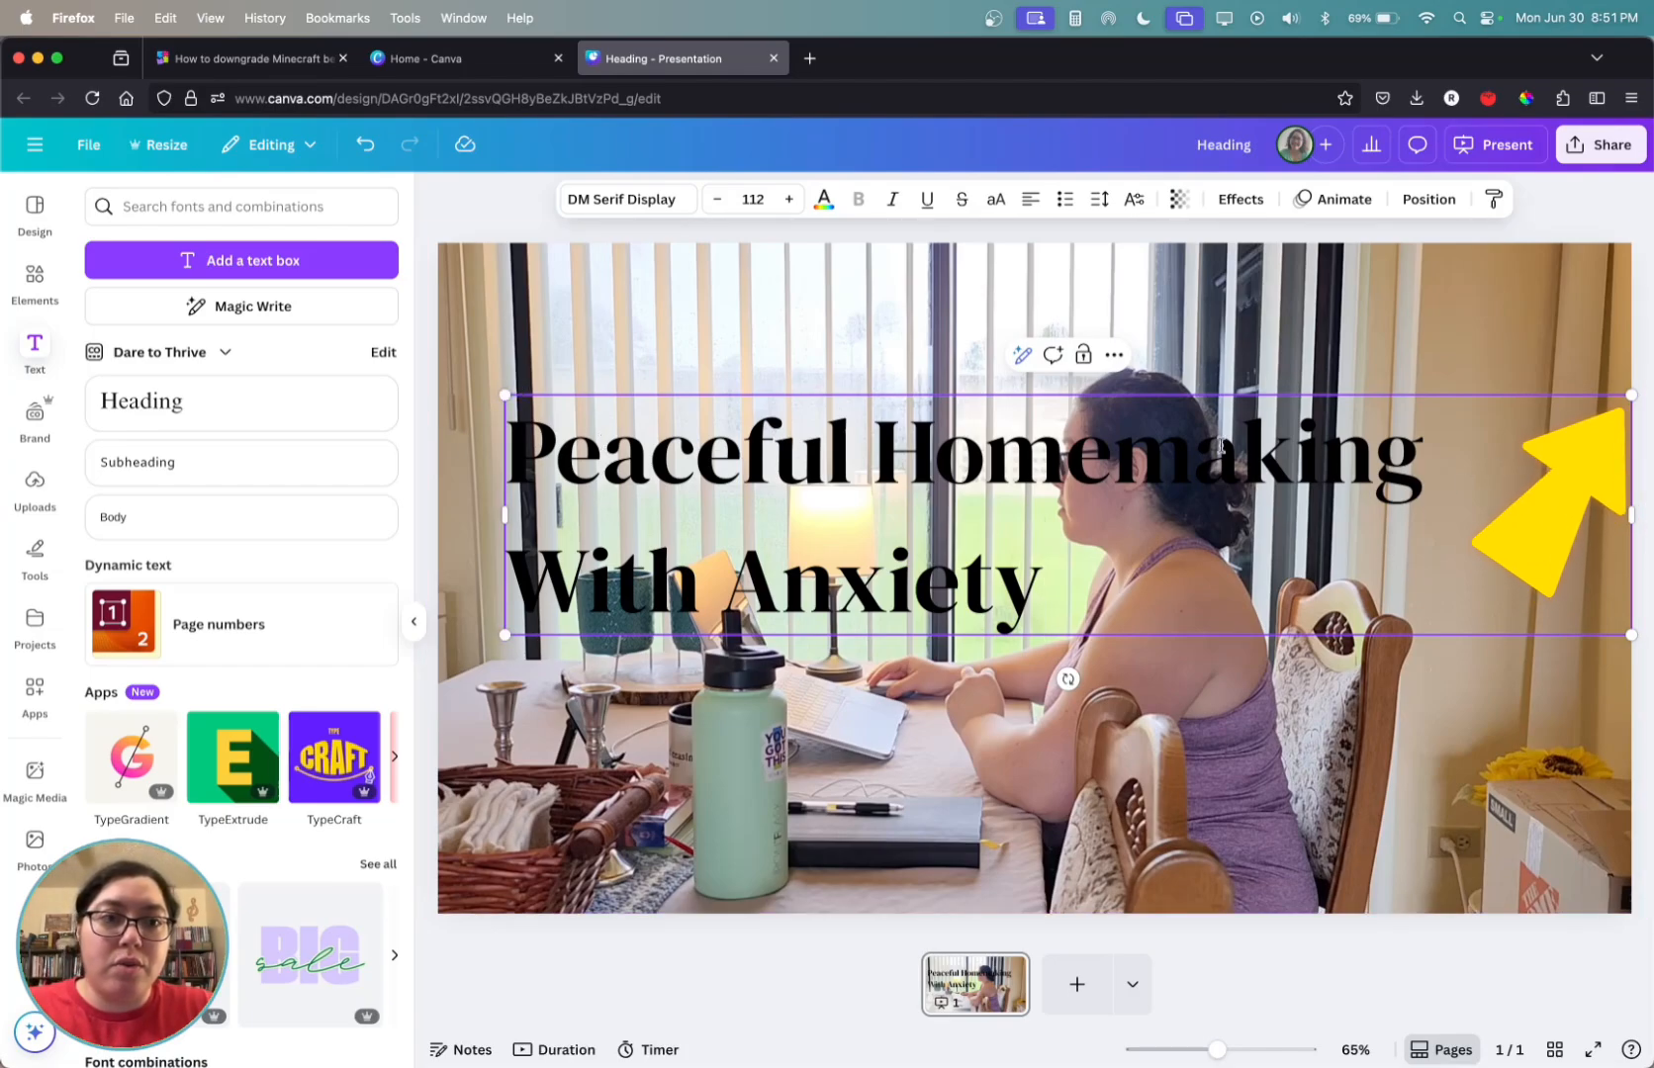
Step: Scale the title down to font size 99.6, narrow its box to fit the text, and move it onto the photo's lower part
drag(1629, 403, 1513, 449)
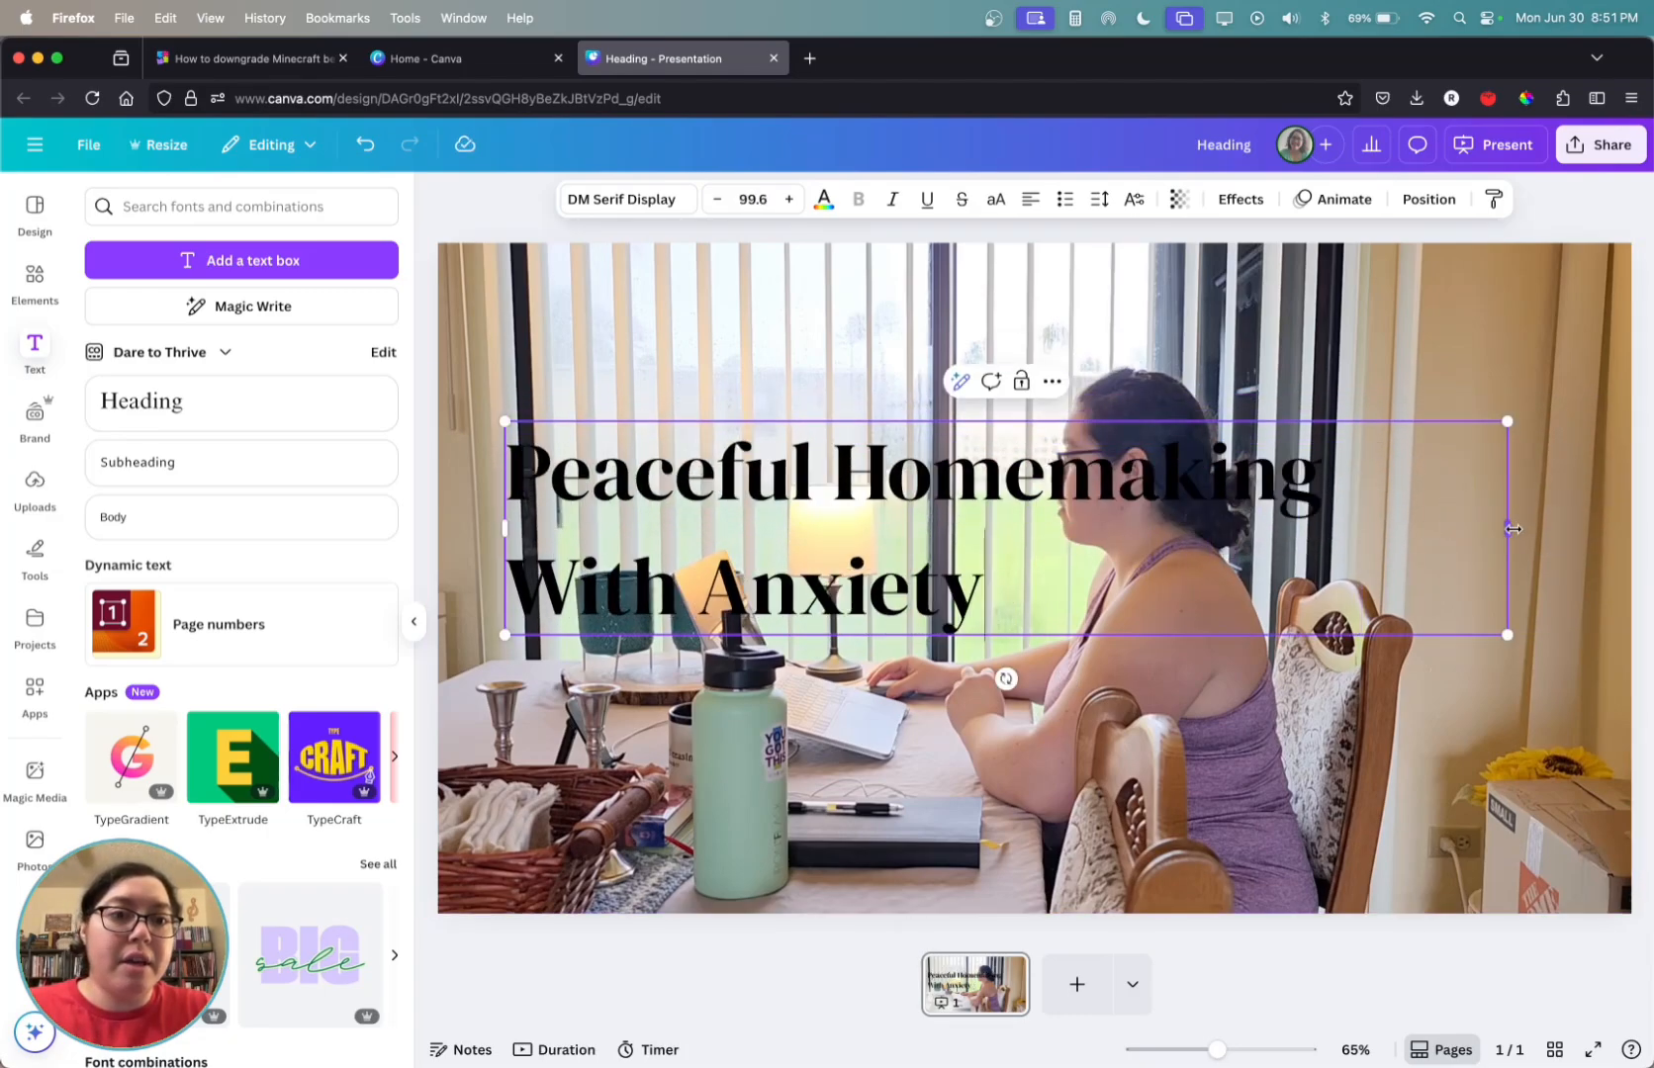
drag(1510, 531, 1339, 541)
click(830, 363)
drag(805, 531, 795, 710)
click(898, 411)
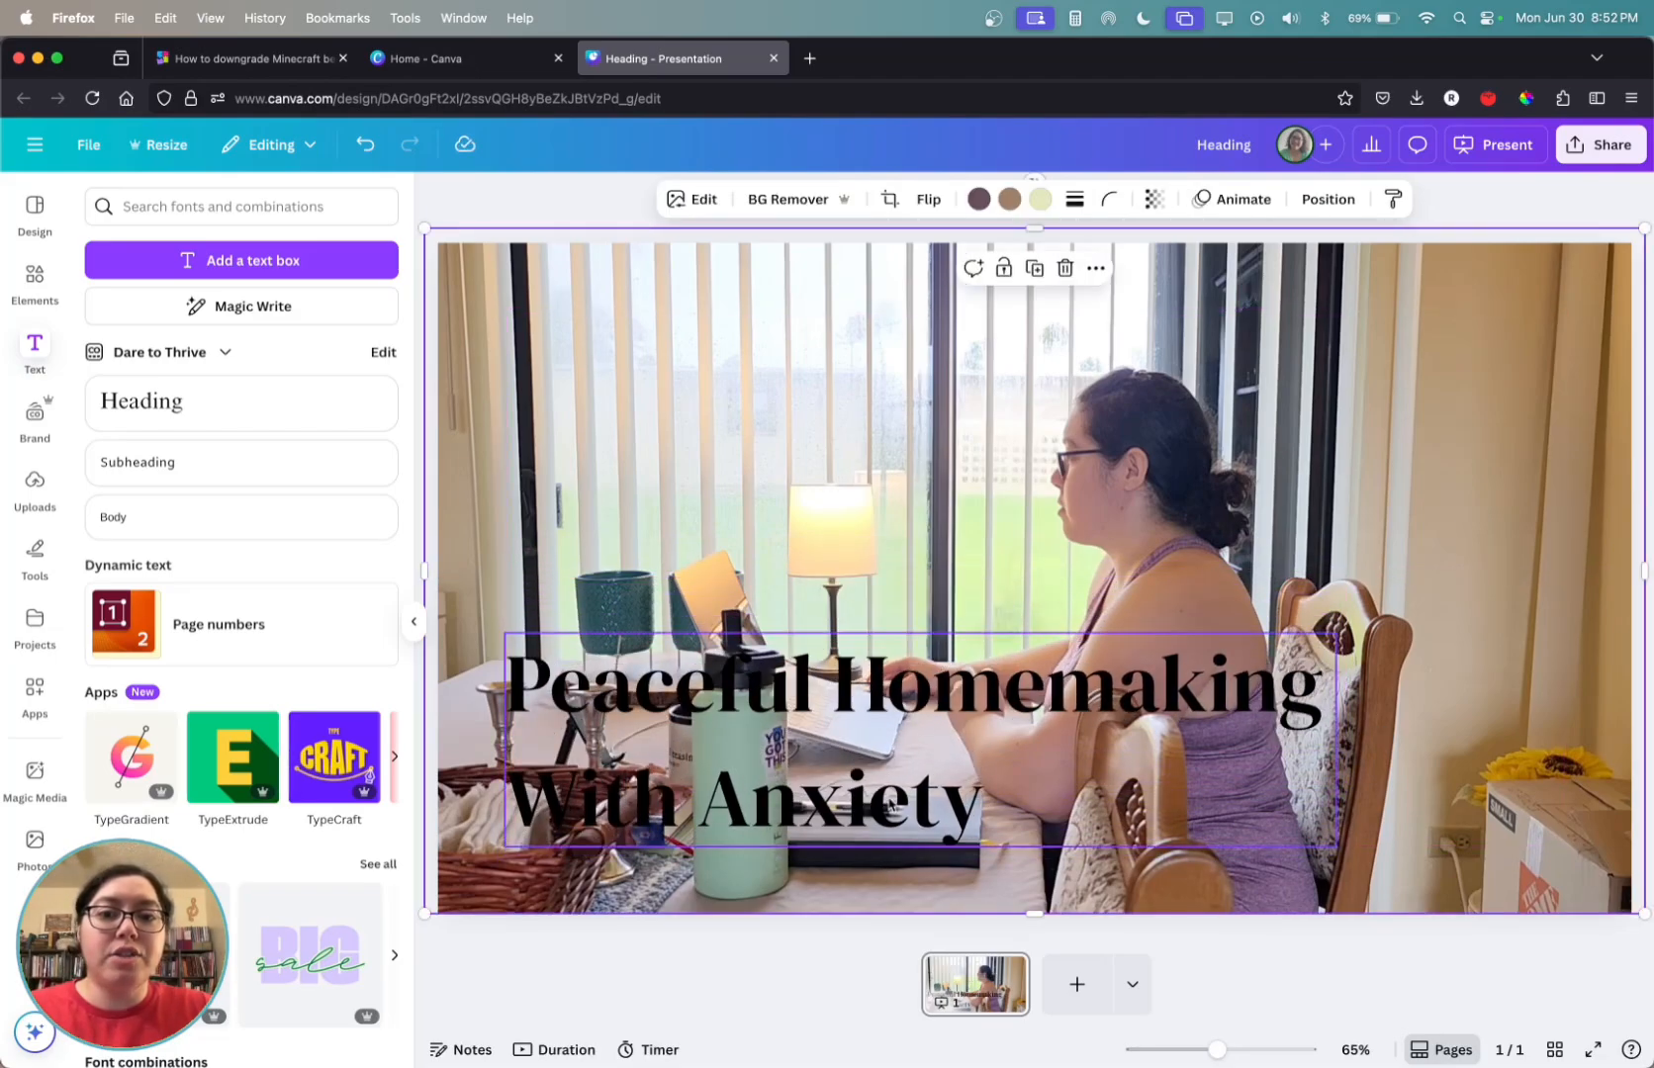
Step: Tighten the title's line spacing to 0.87
click(554, 749)
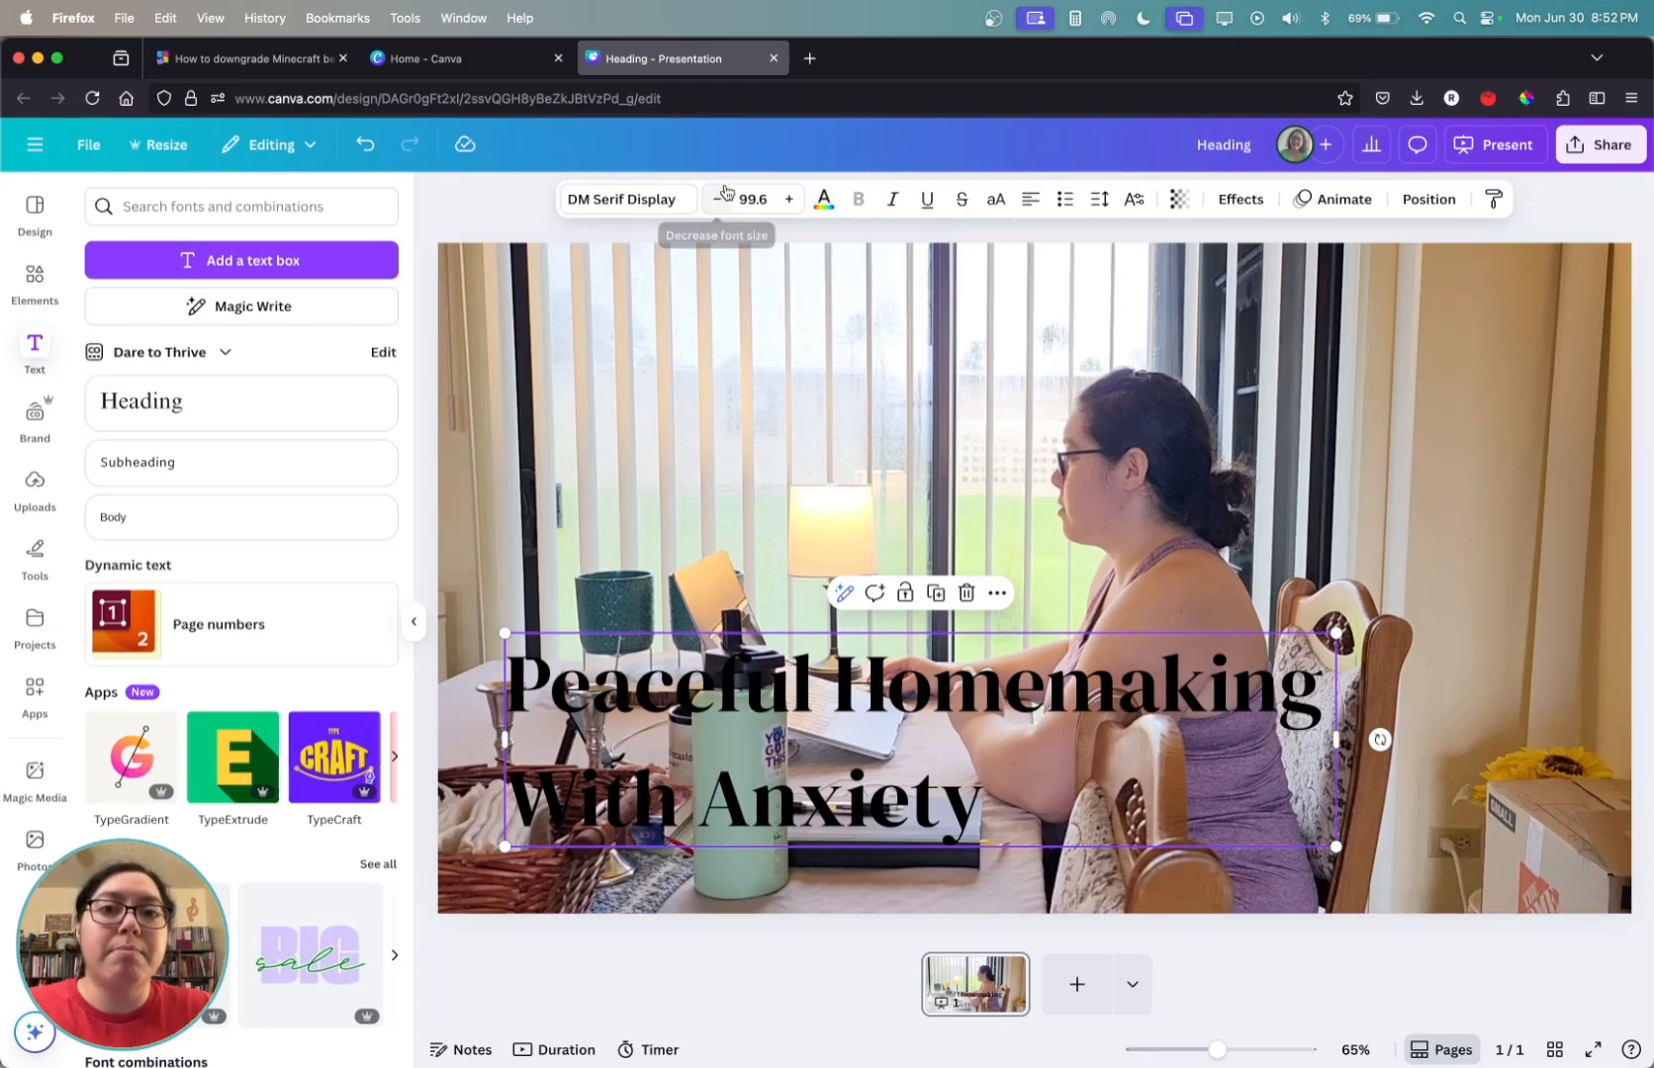
click(1100, 203)
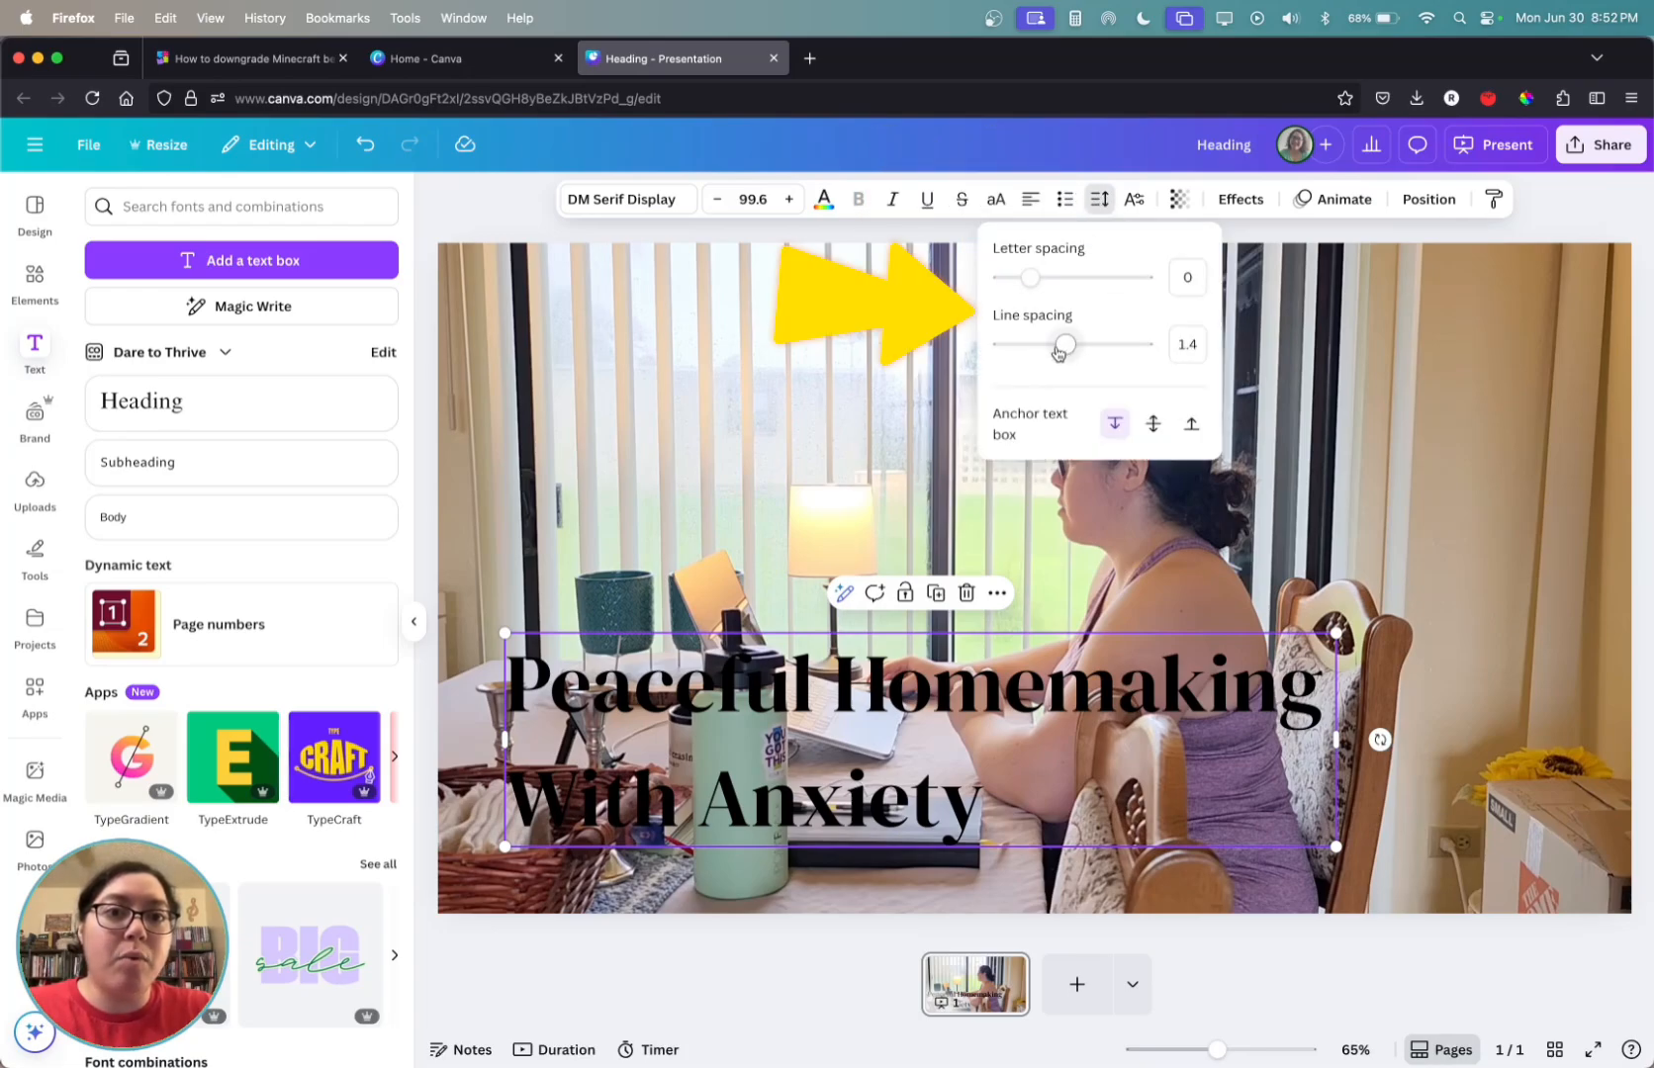
drag(1066, 344, 1028, 346)
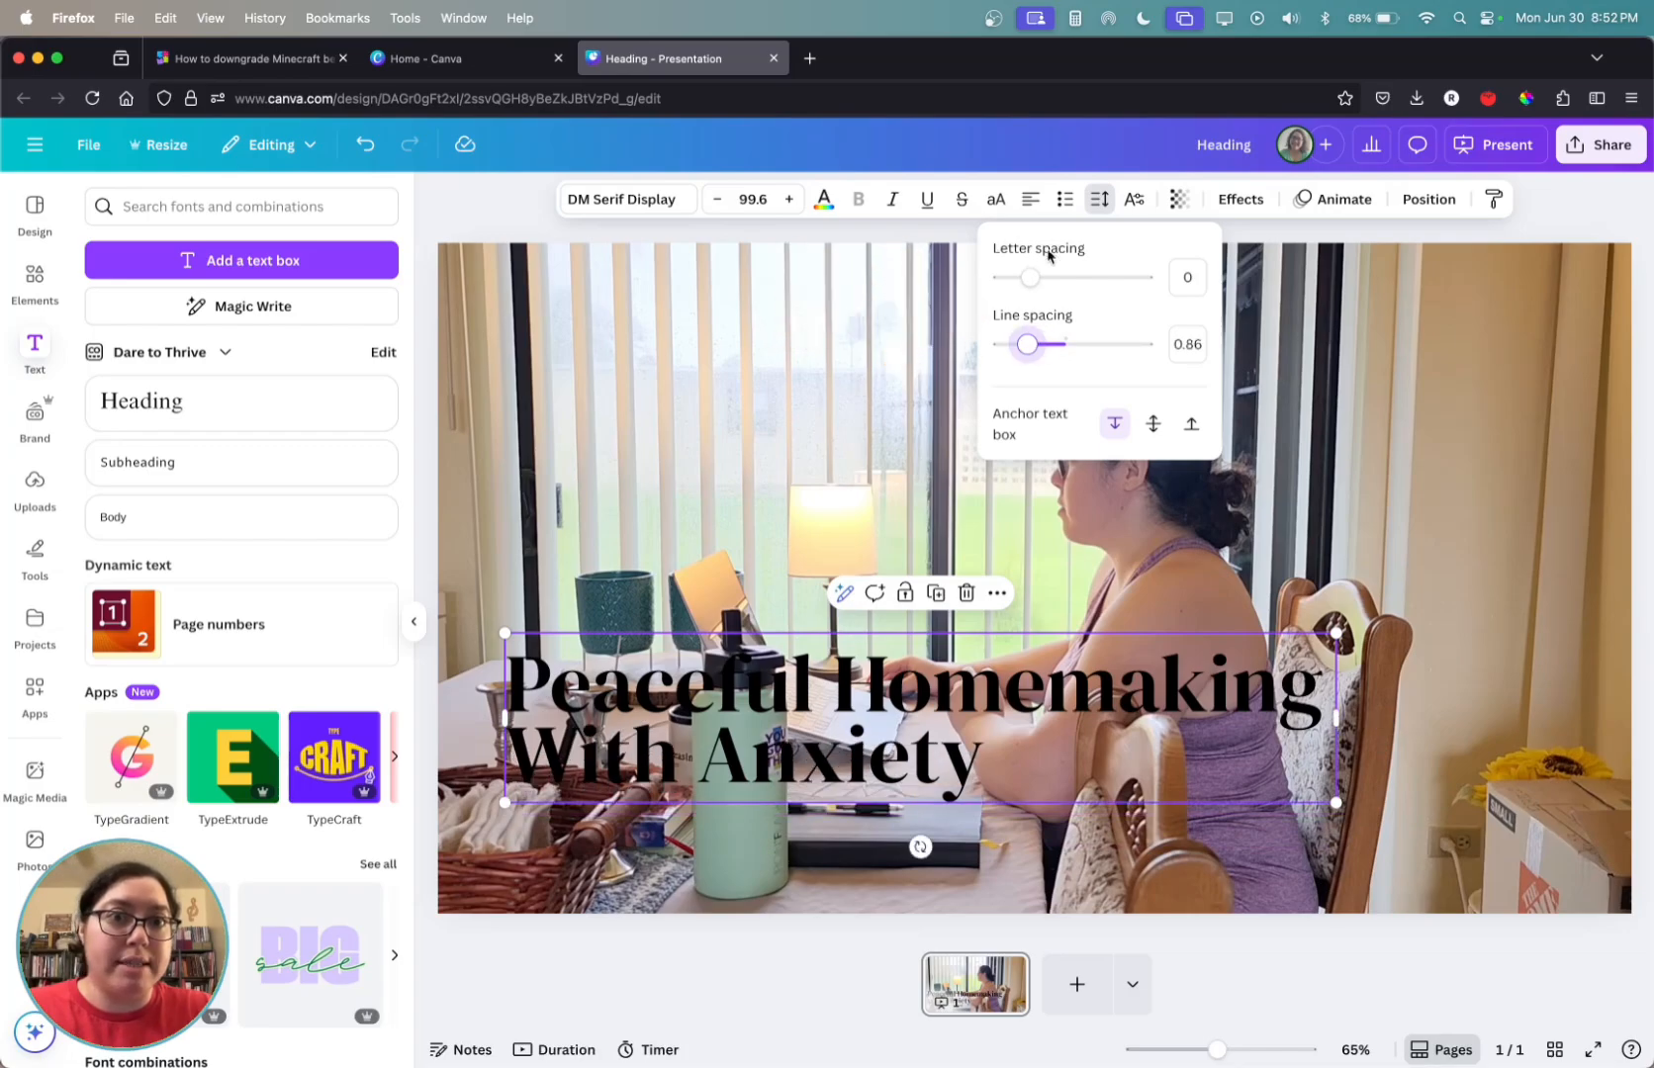
drag(1041, 349, 1029, 348)
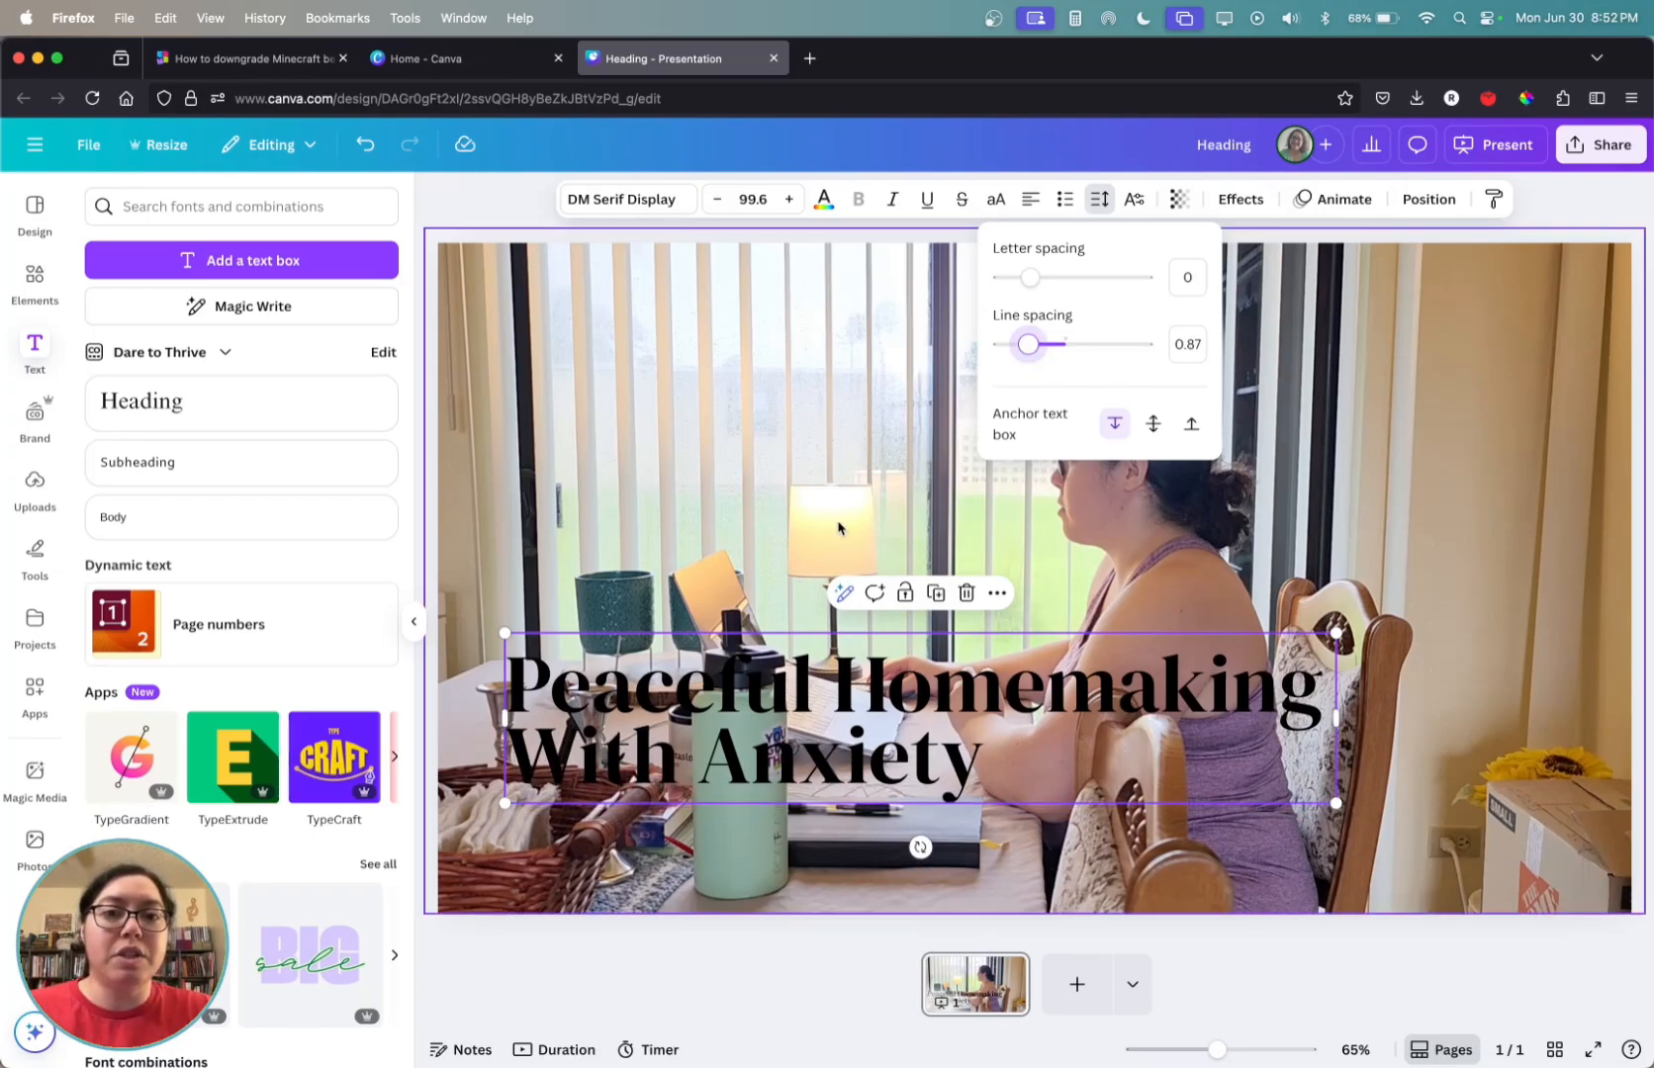
click(883, 382)
click(836, 714)
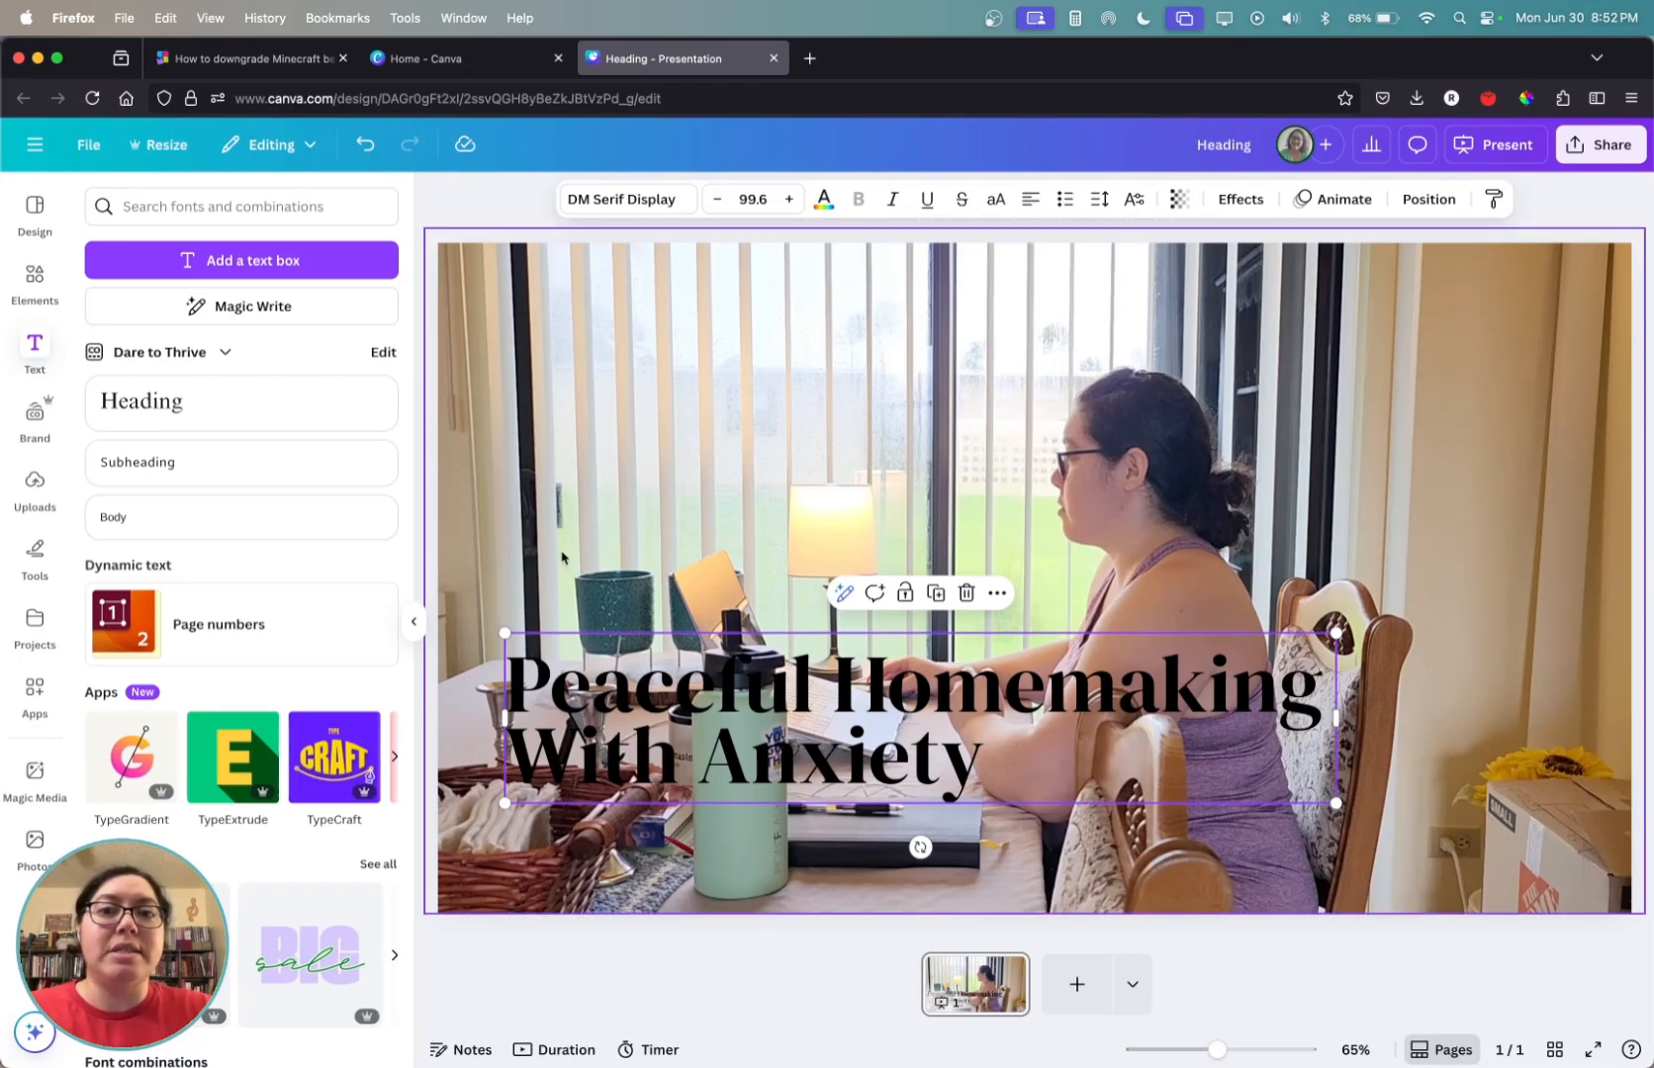
Step: Add a rounded square shape and place it behind the start of the title, overhanging the page's left edge
click(42, 283)
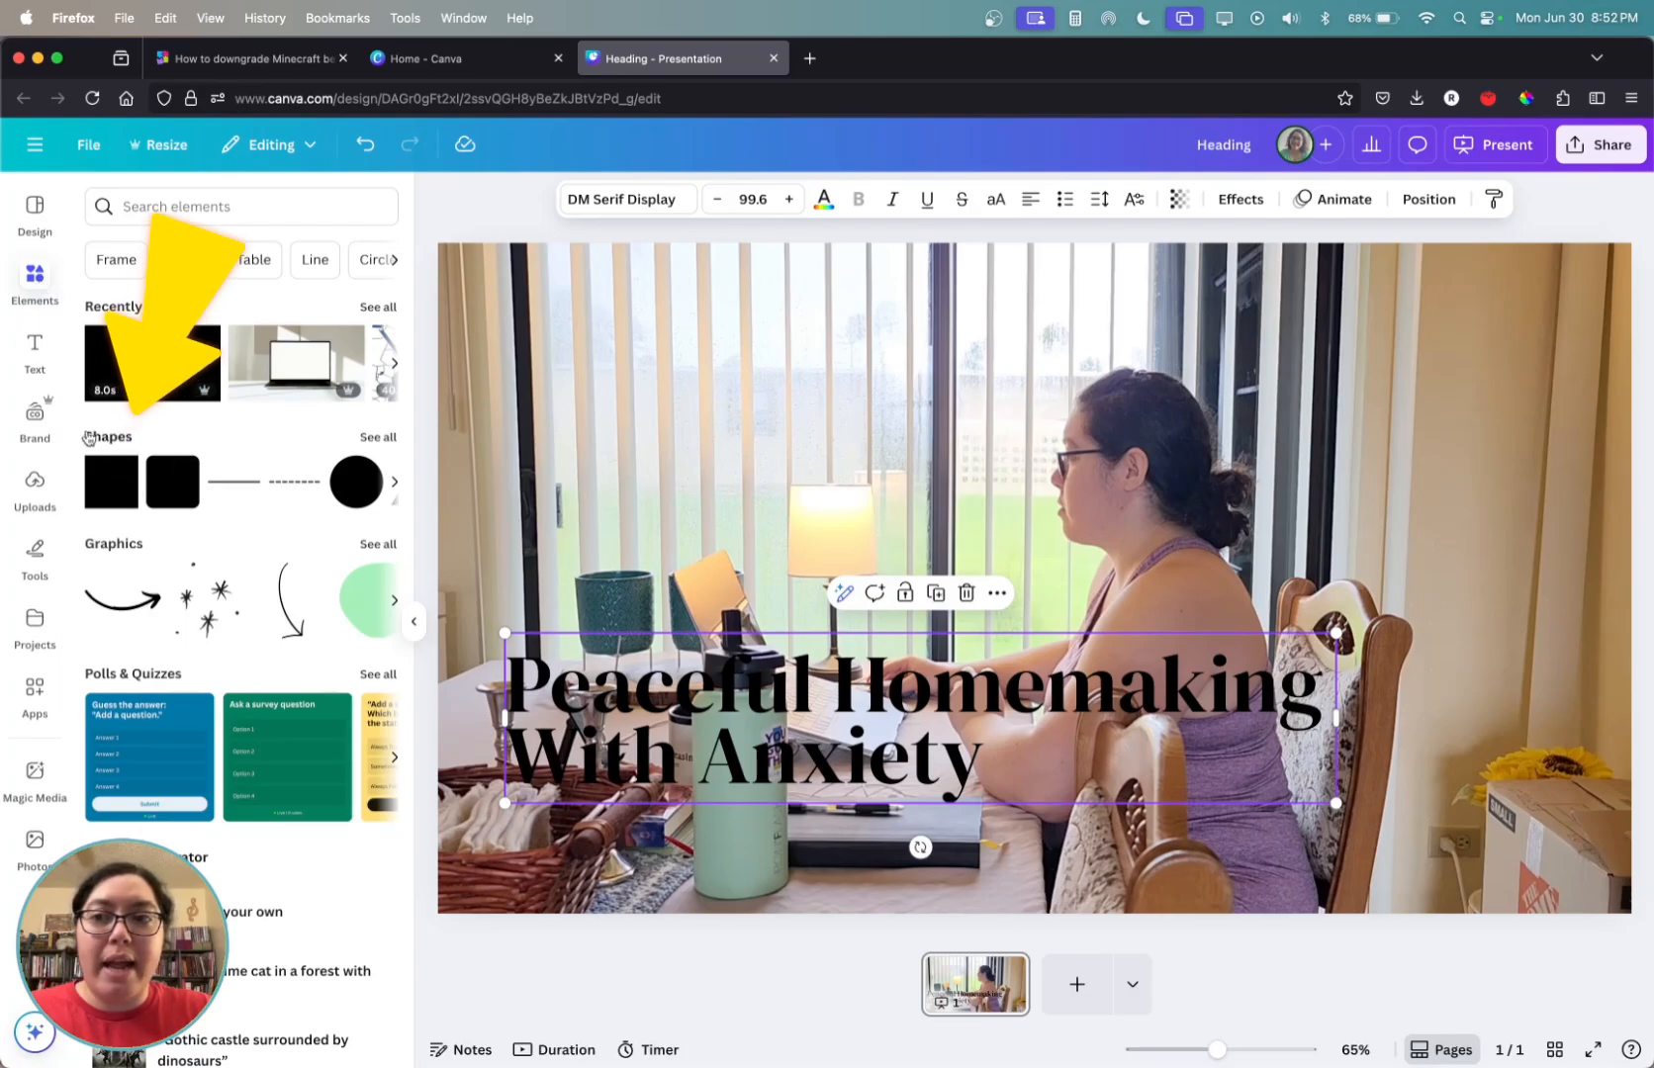
click(168, 495)
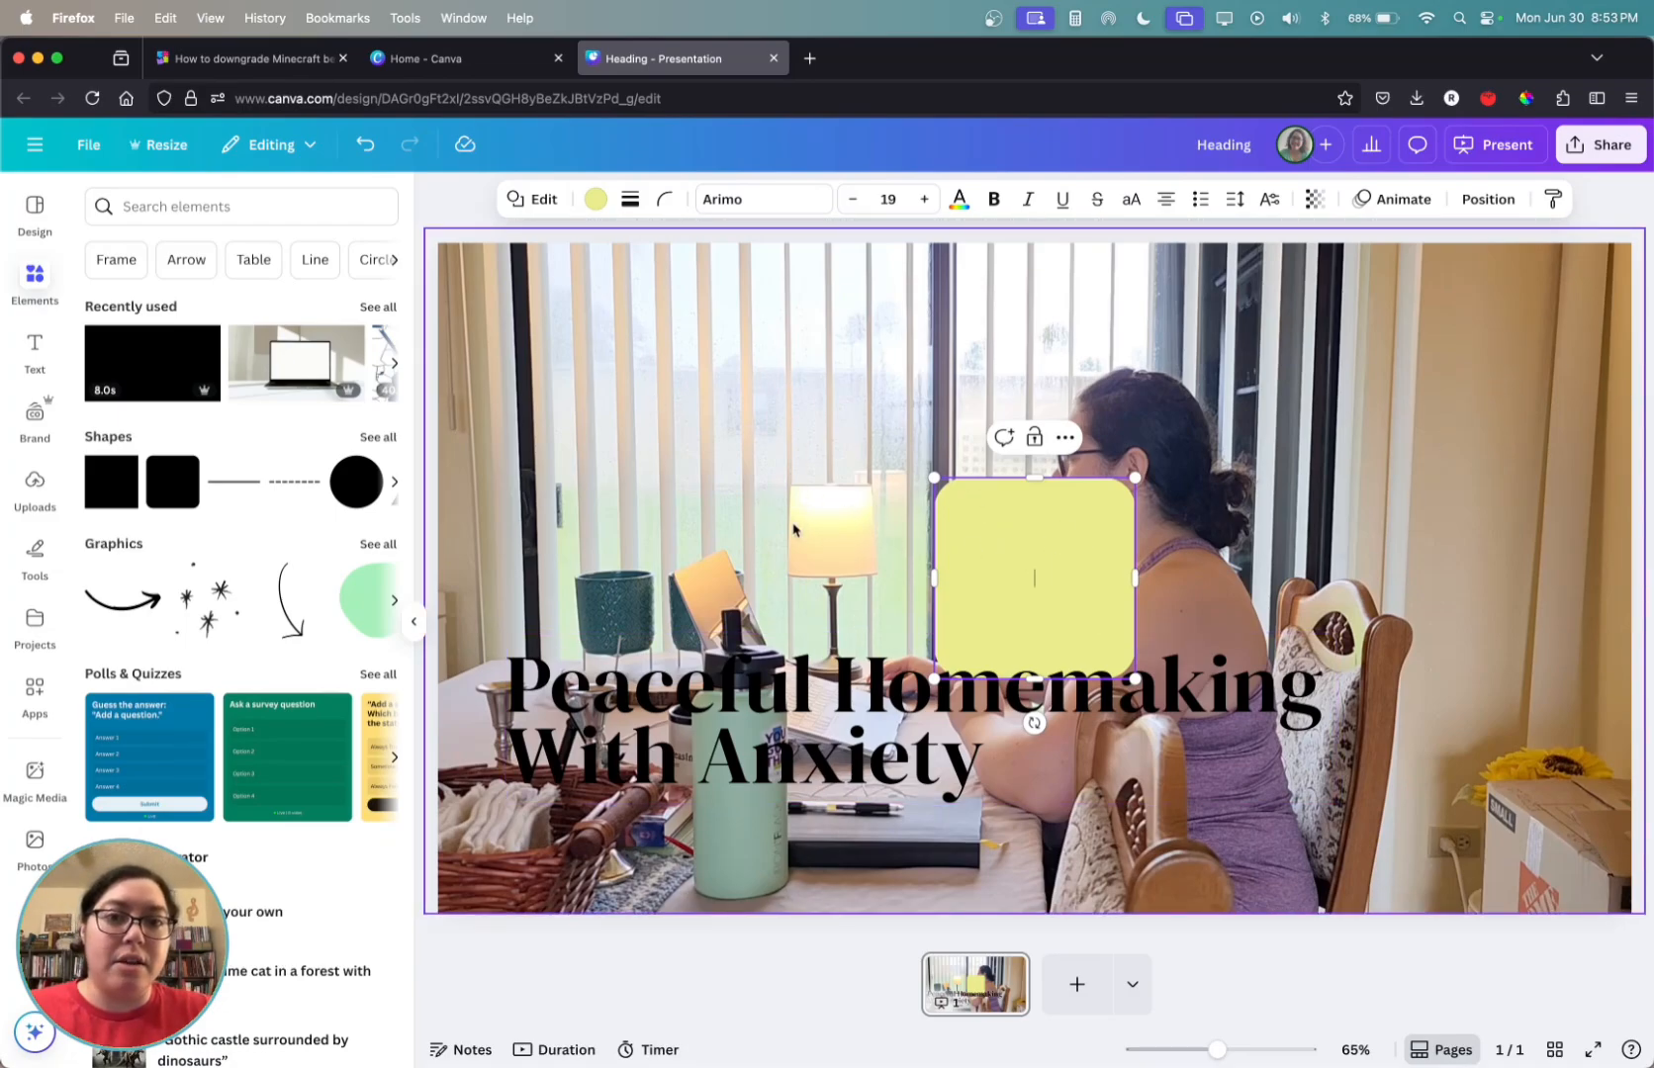
drag(1063, 617, 501, 713)
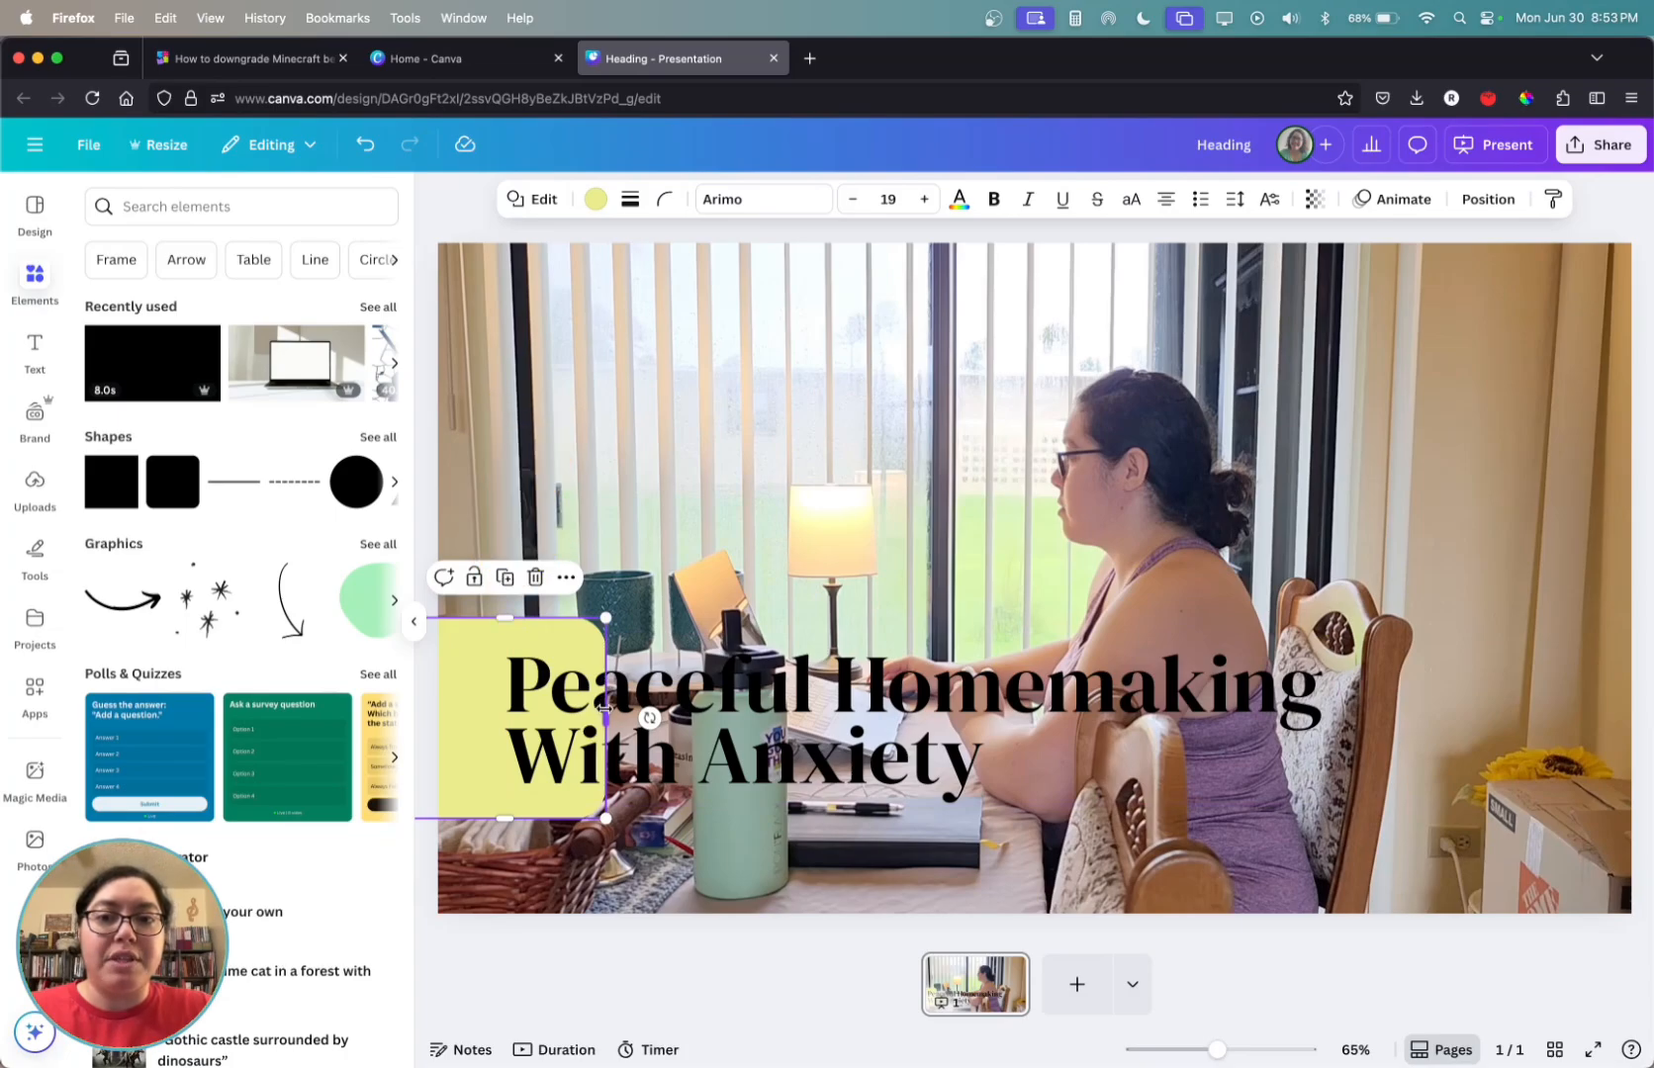
Step: Stretch the rounded shape into a banner ending just past the title's first line, and trim its height to fit the text closely
drag(606, 717, 1383, 756)
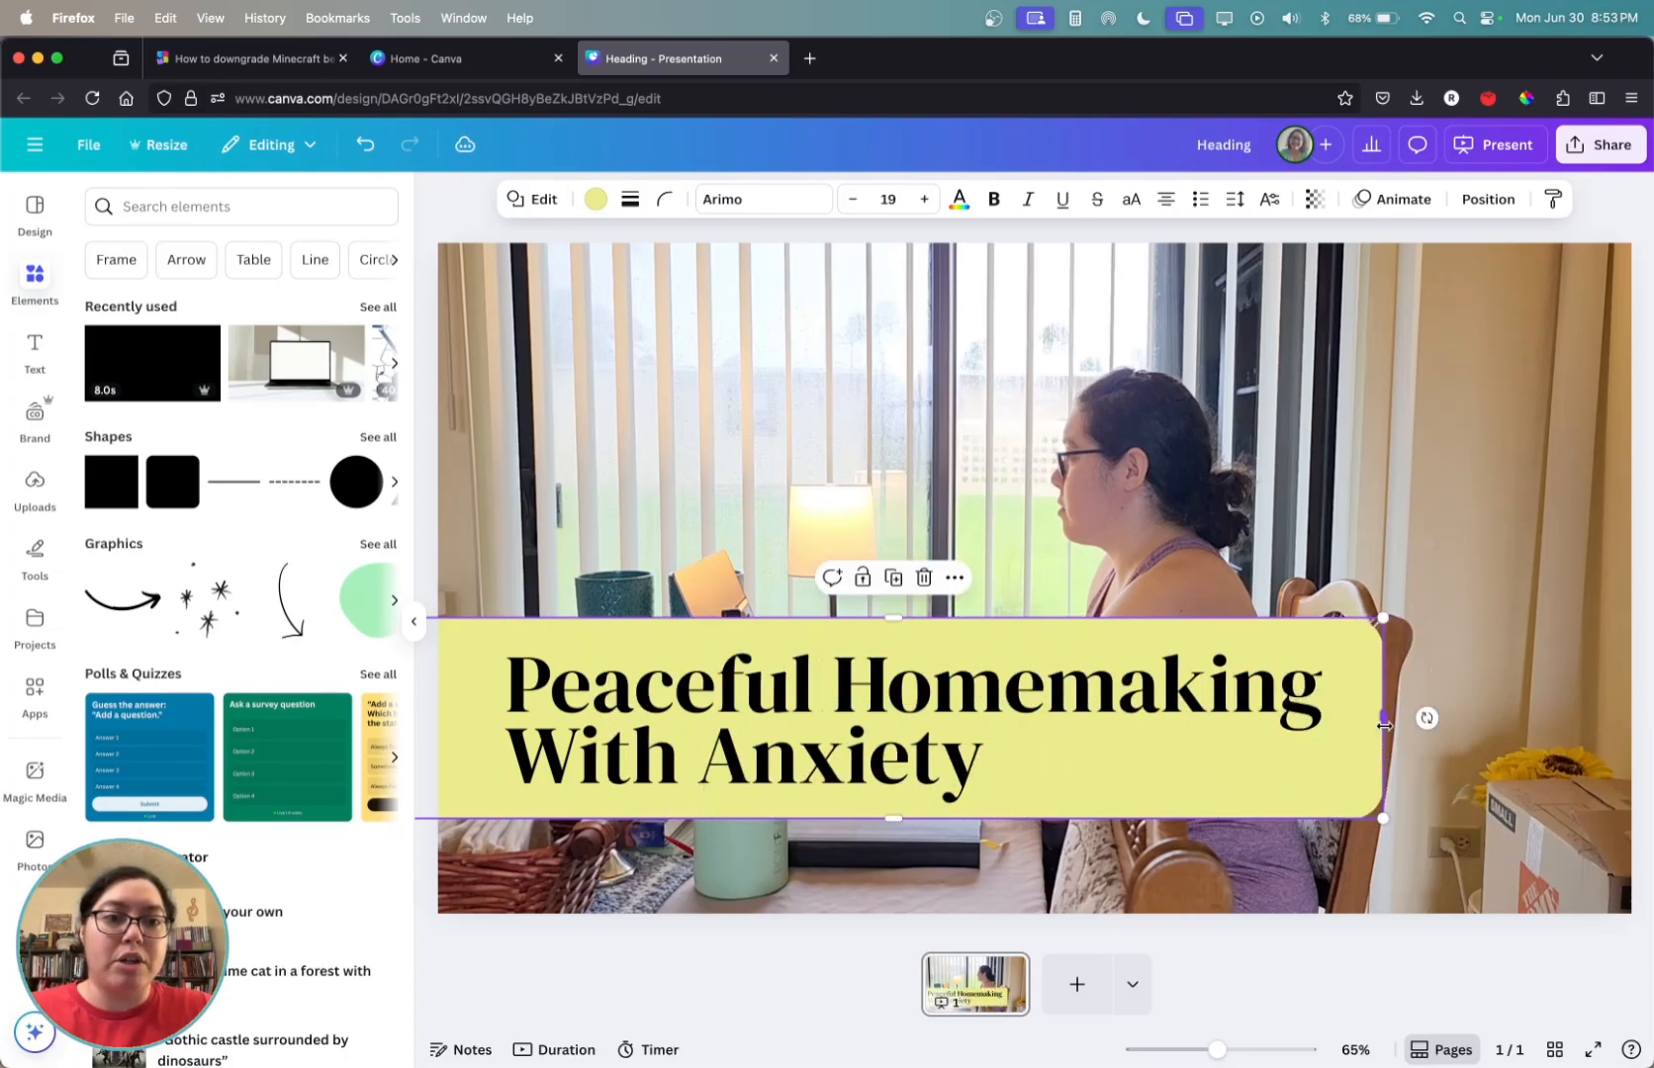
mouse_move(1383, 620)
mouse_down()
mouse_move(1455, 572)
mouse_move(1401, 622)
mouse_up()
drag(1403, 720, 1397, 720)
drag(901, 621, 859, 630)
drag(469, 739, 434, 734)
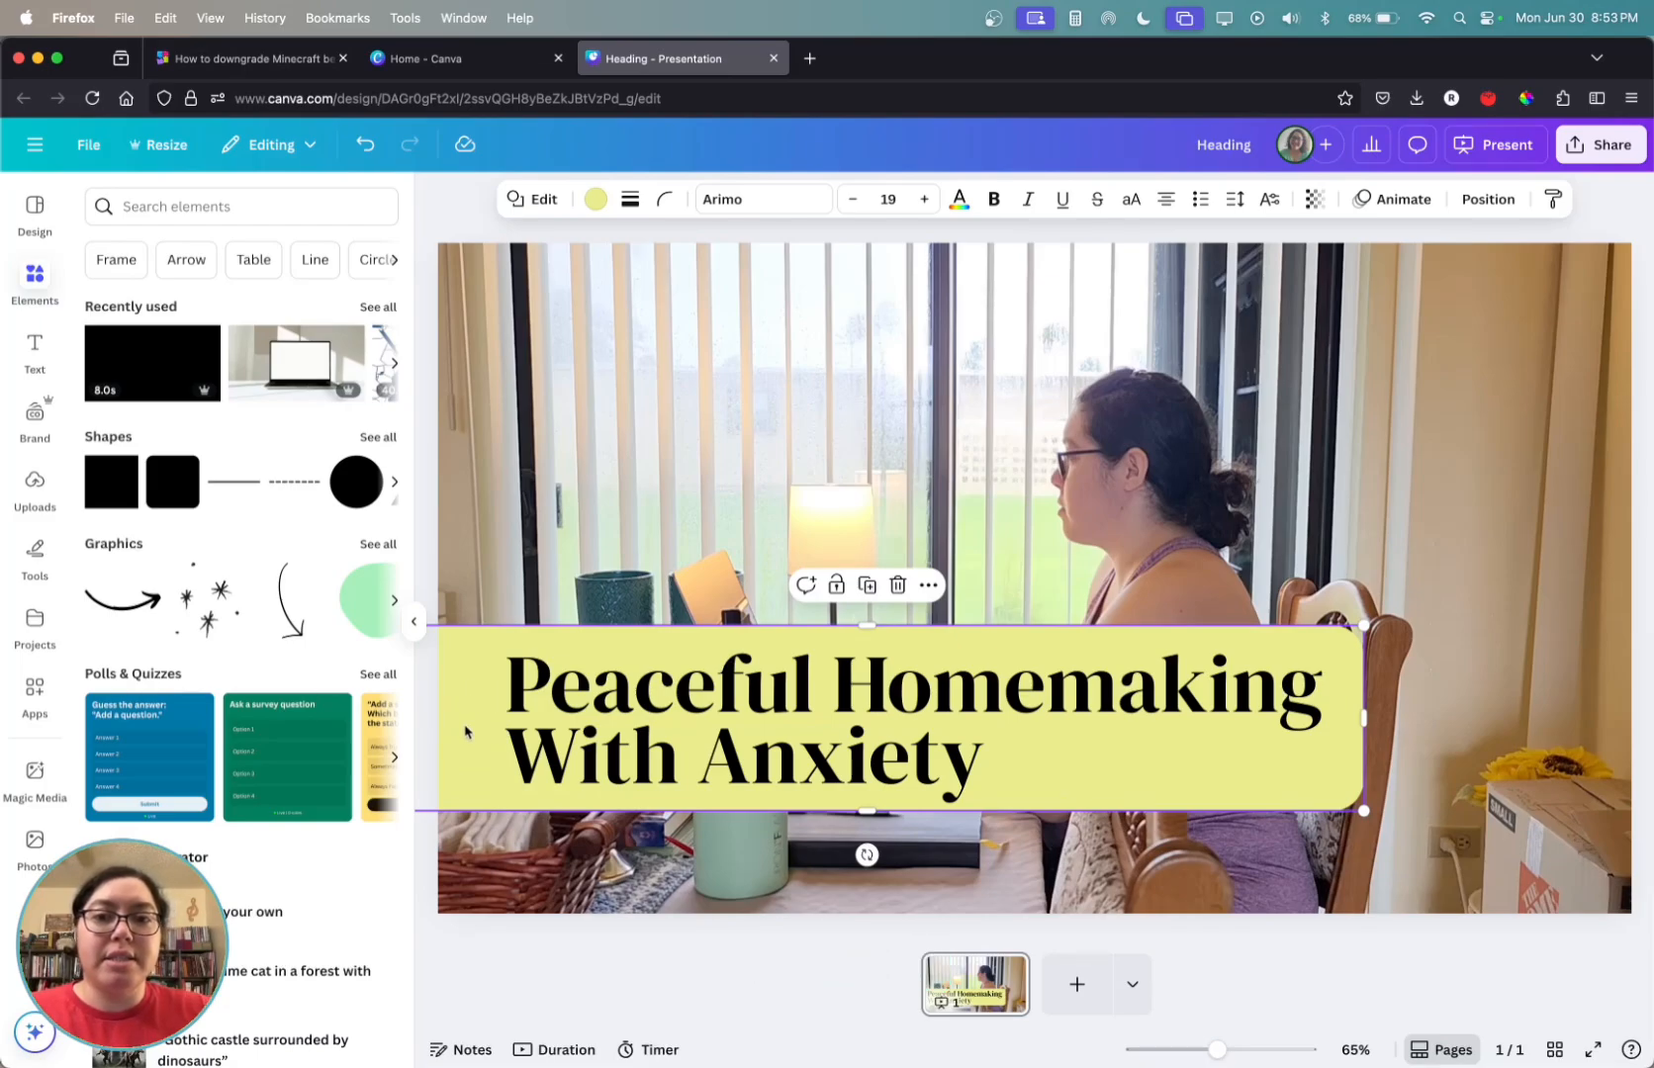
Step: Recolour the banner with the brand palette's light teal and set its transparency to 85
click(603, 206)
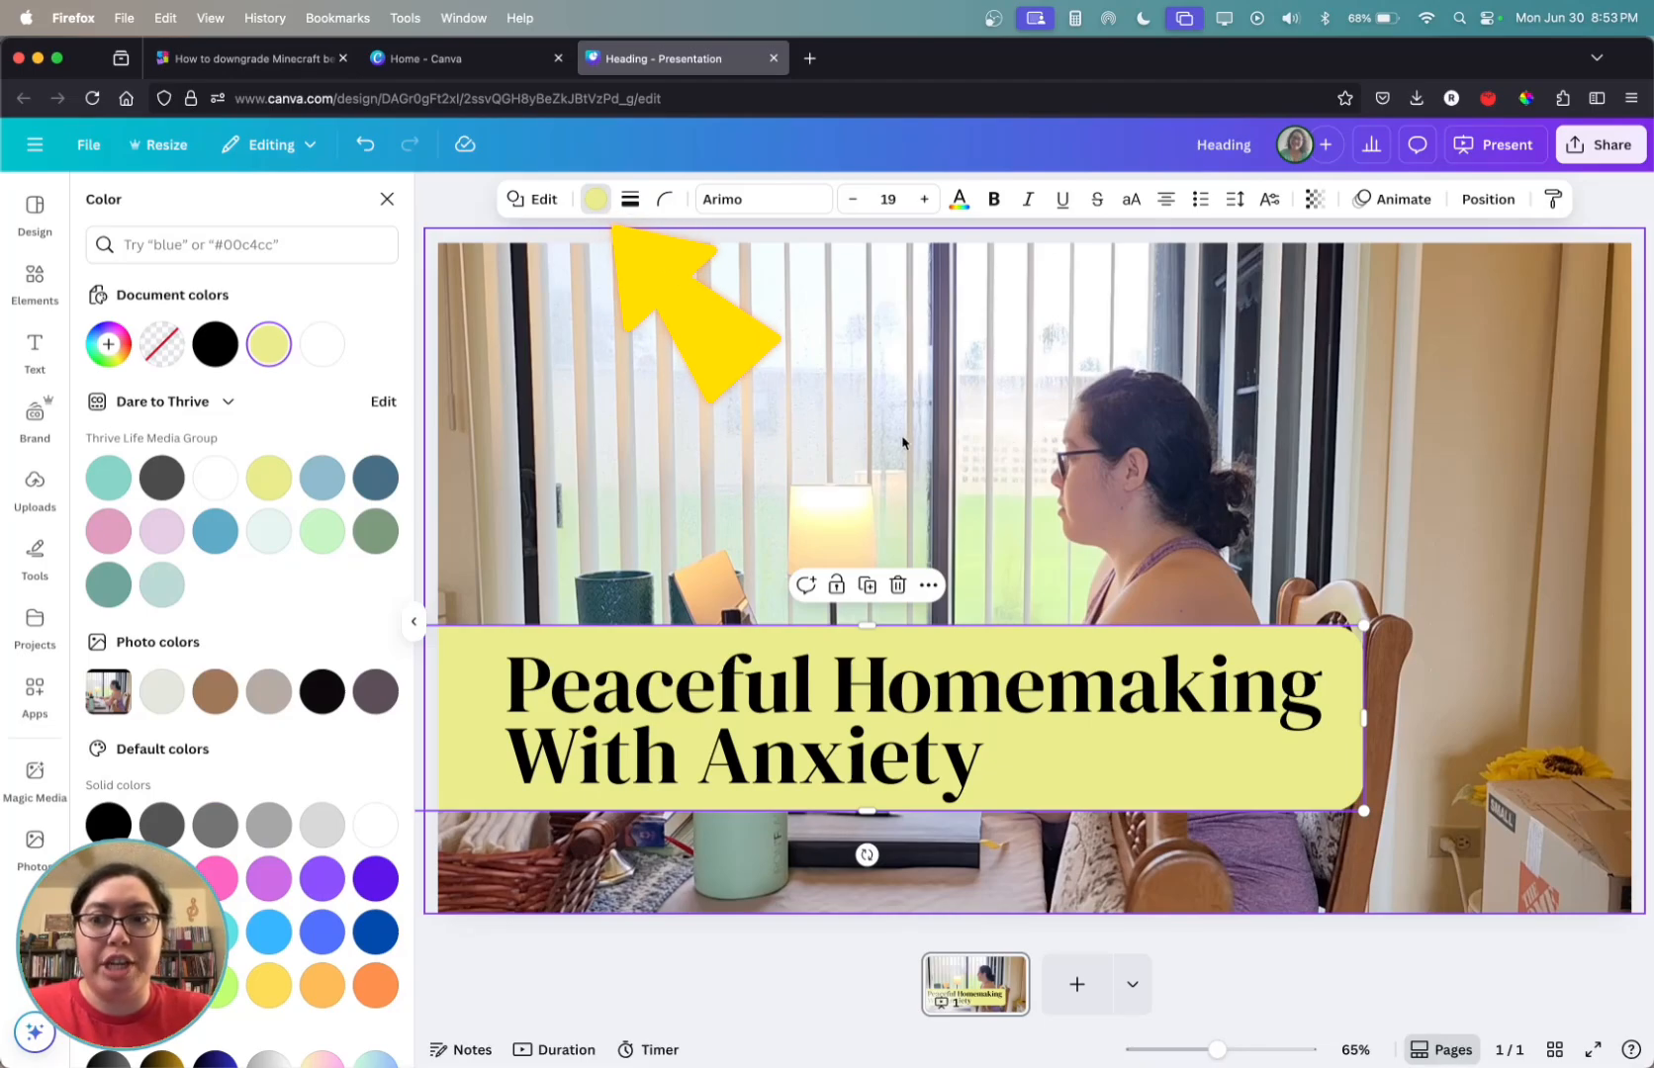
click(118, 486)
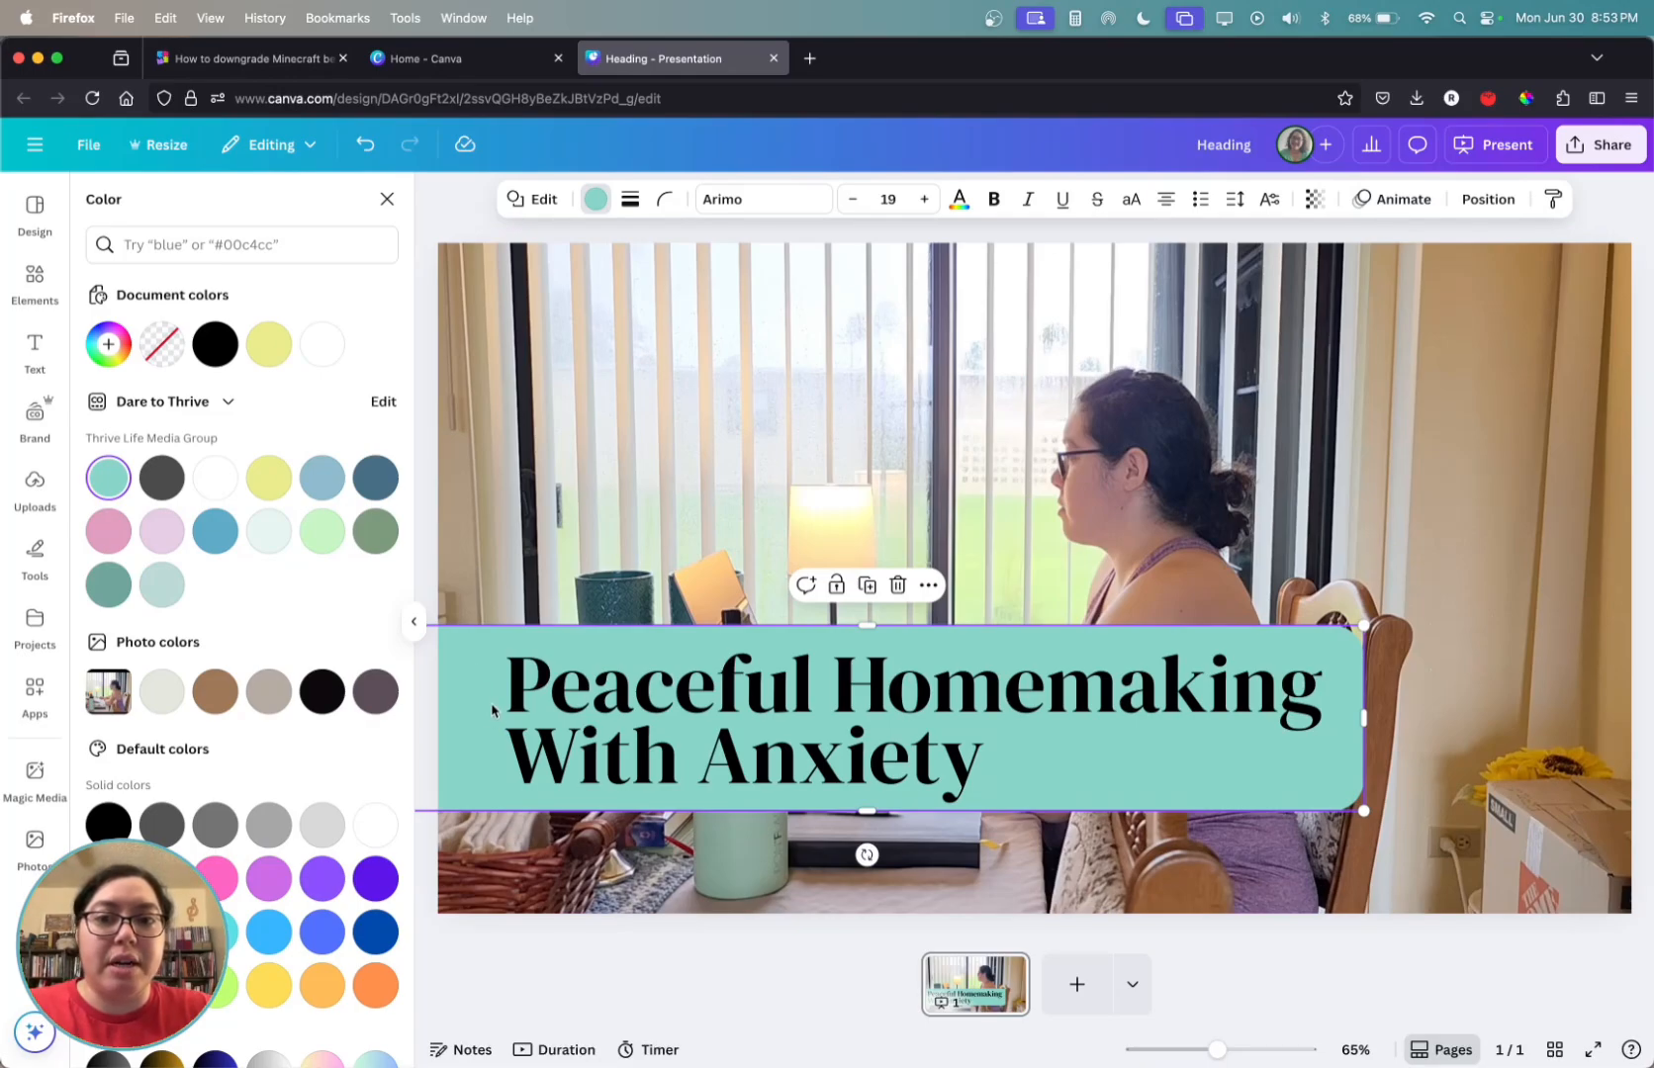
click(1317, 202)
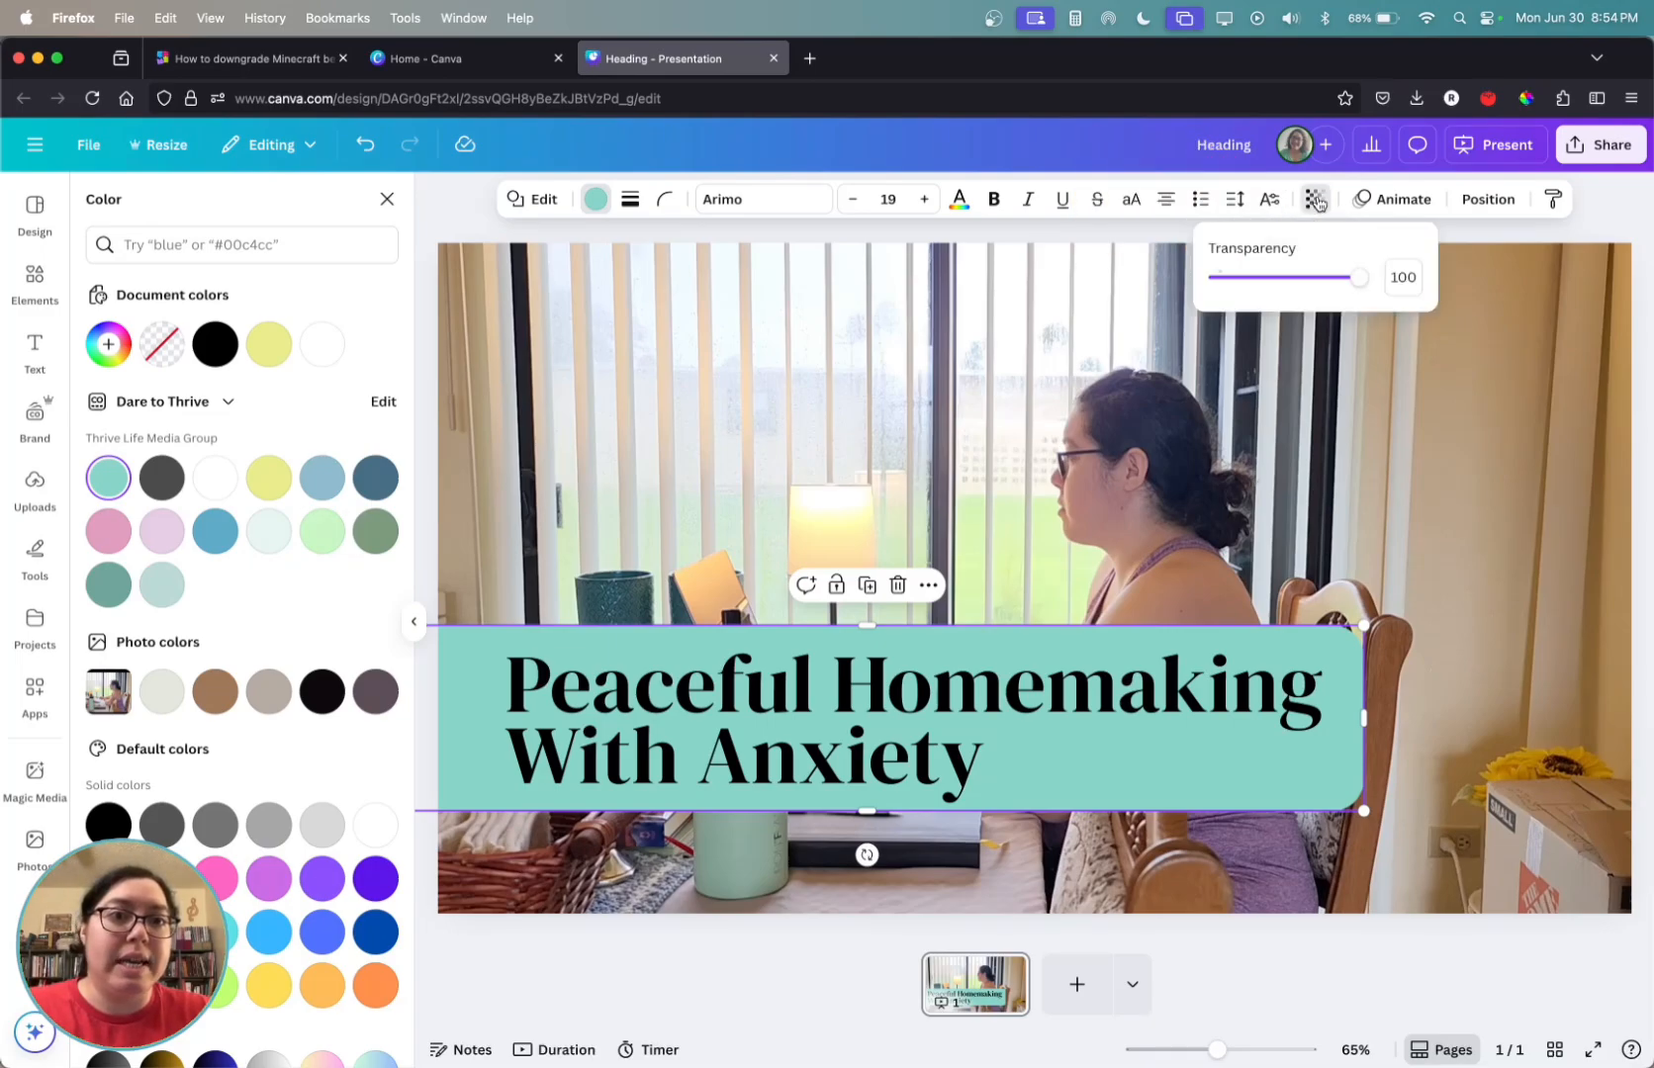
mouse_move(1359, 278)
mouse_down()
mouse_move(1290, 289)
mouse_move(1338, 289)
mouse_up()
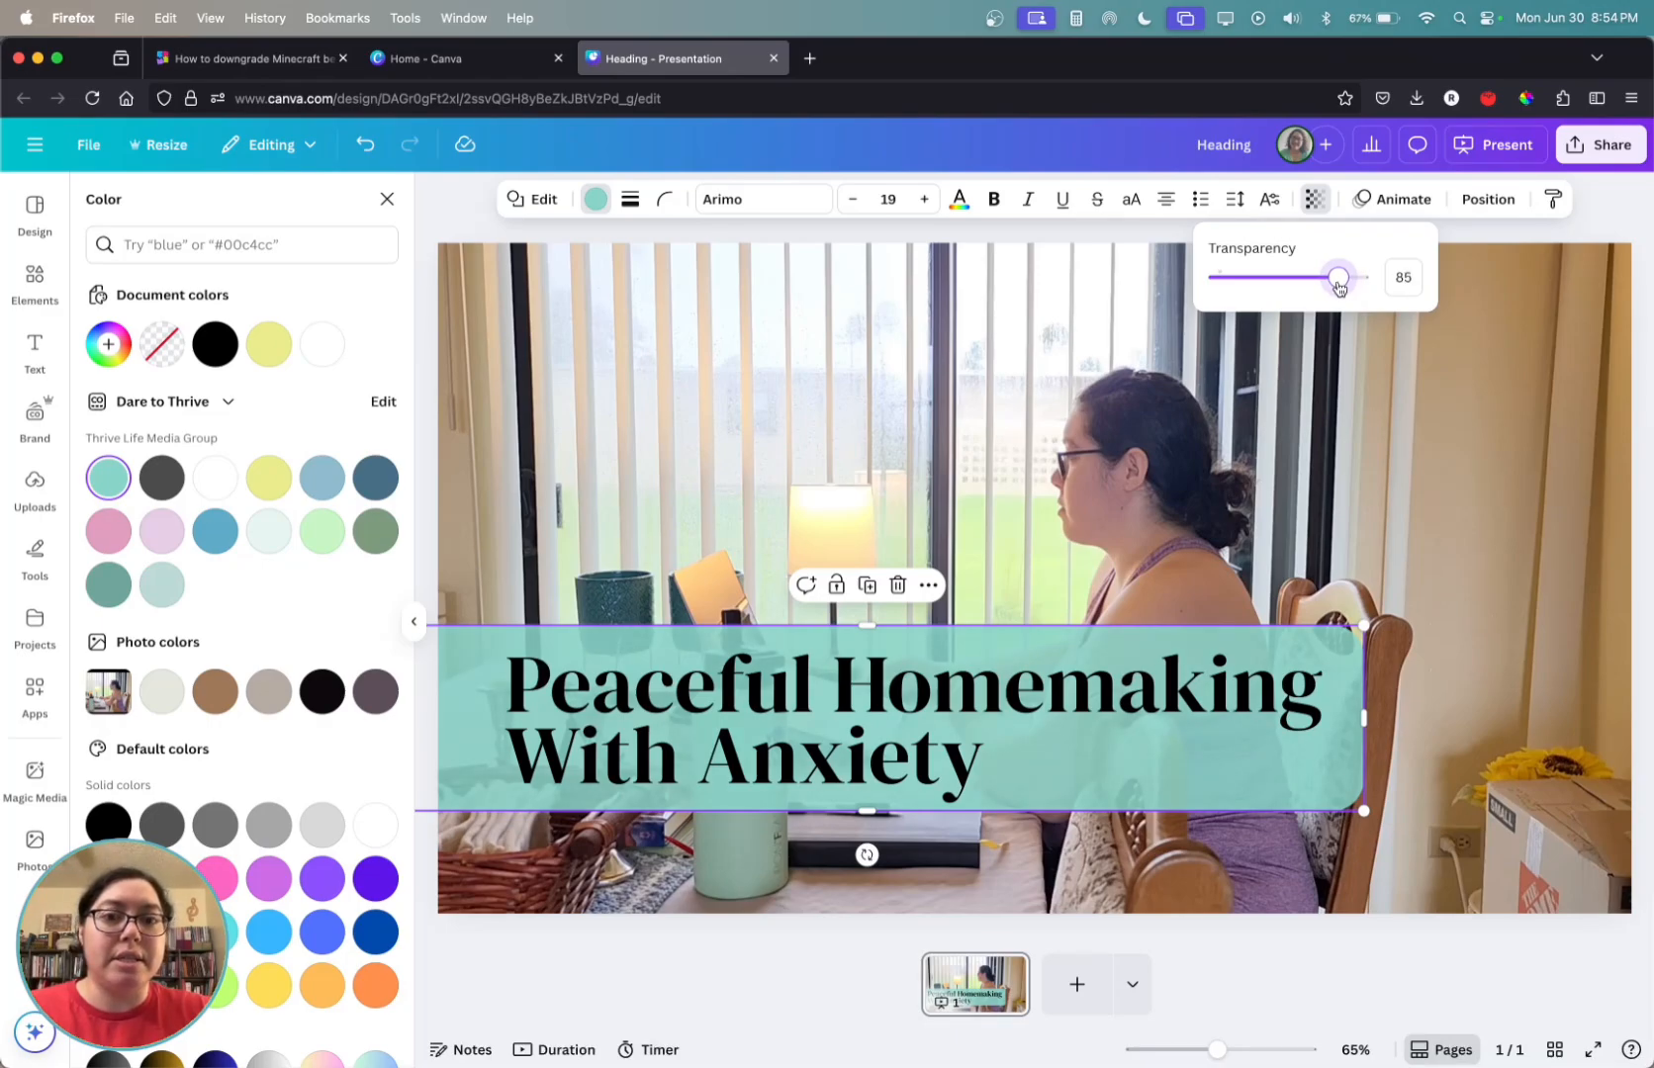
click(1177, 293)
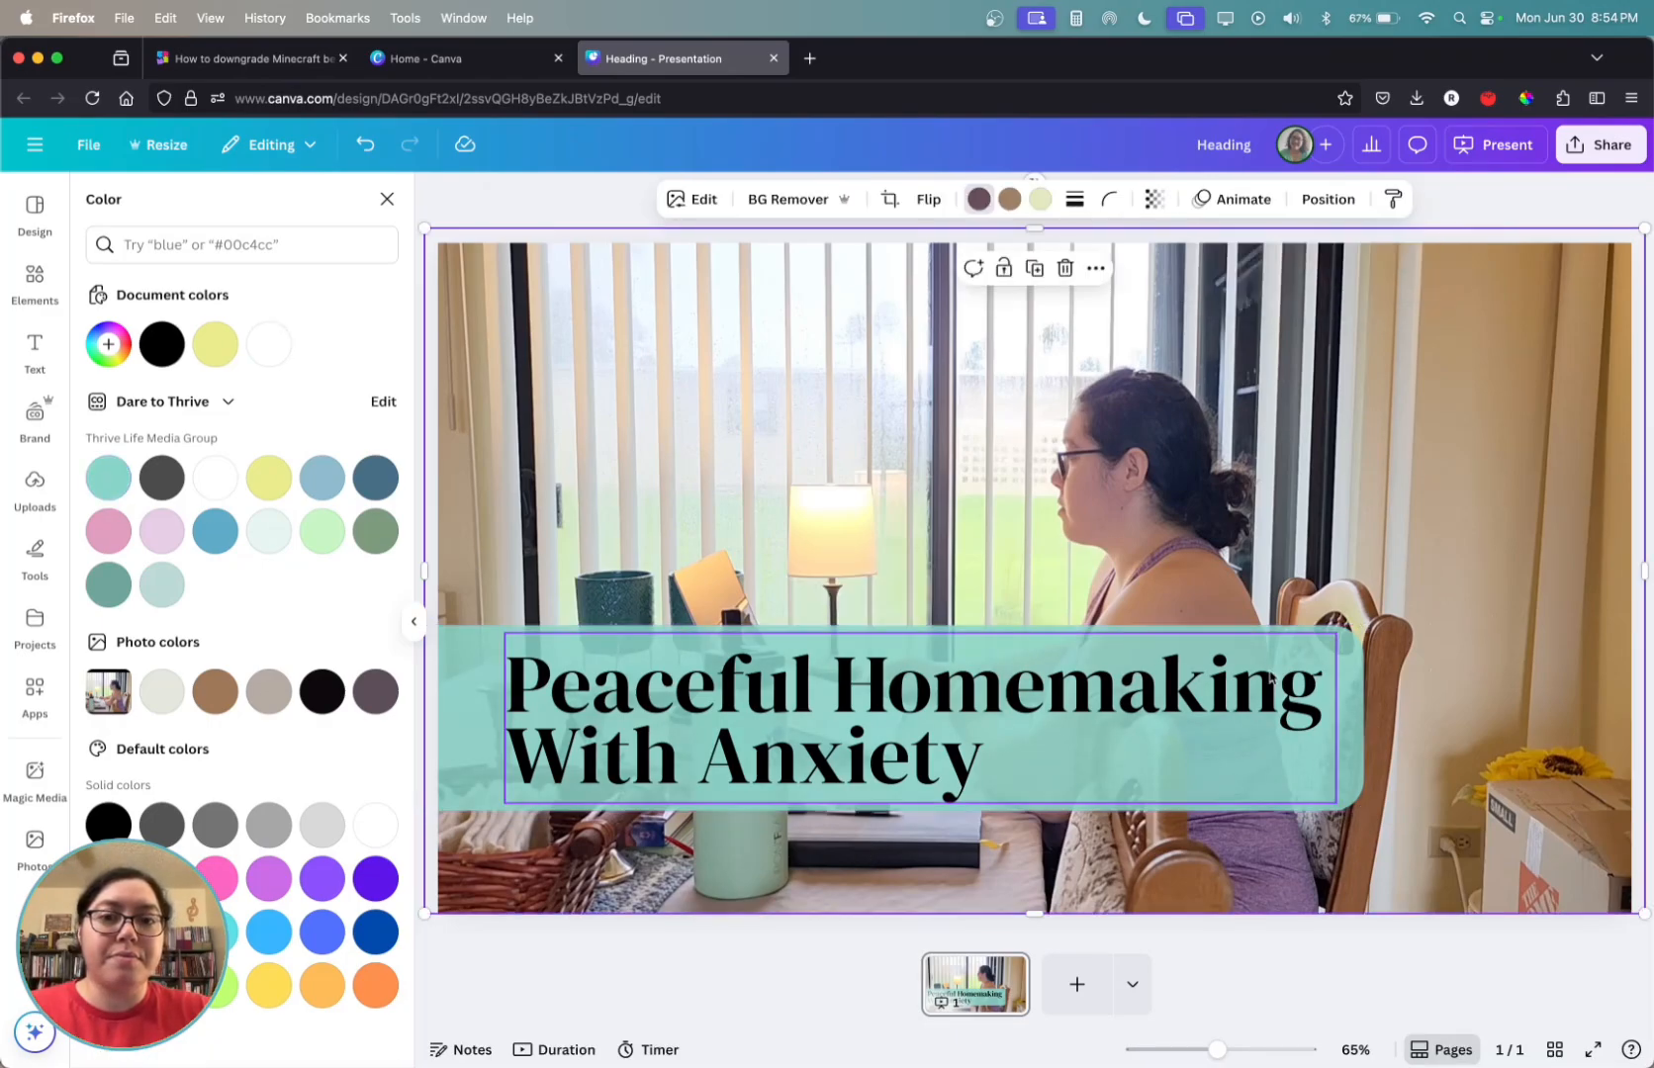
Step: Change the title's text colour to the brand palette's white
click(782, 728)
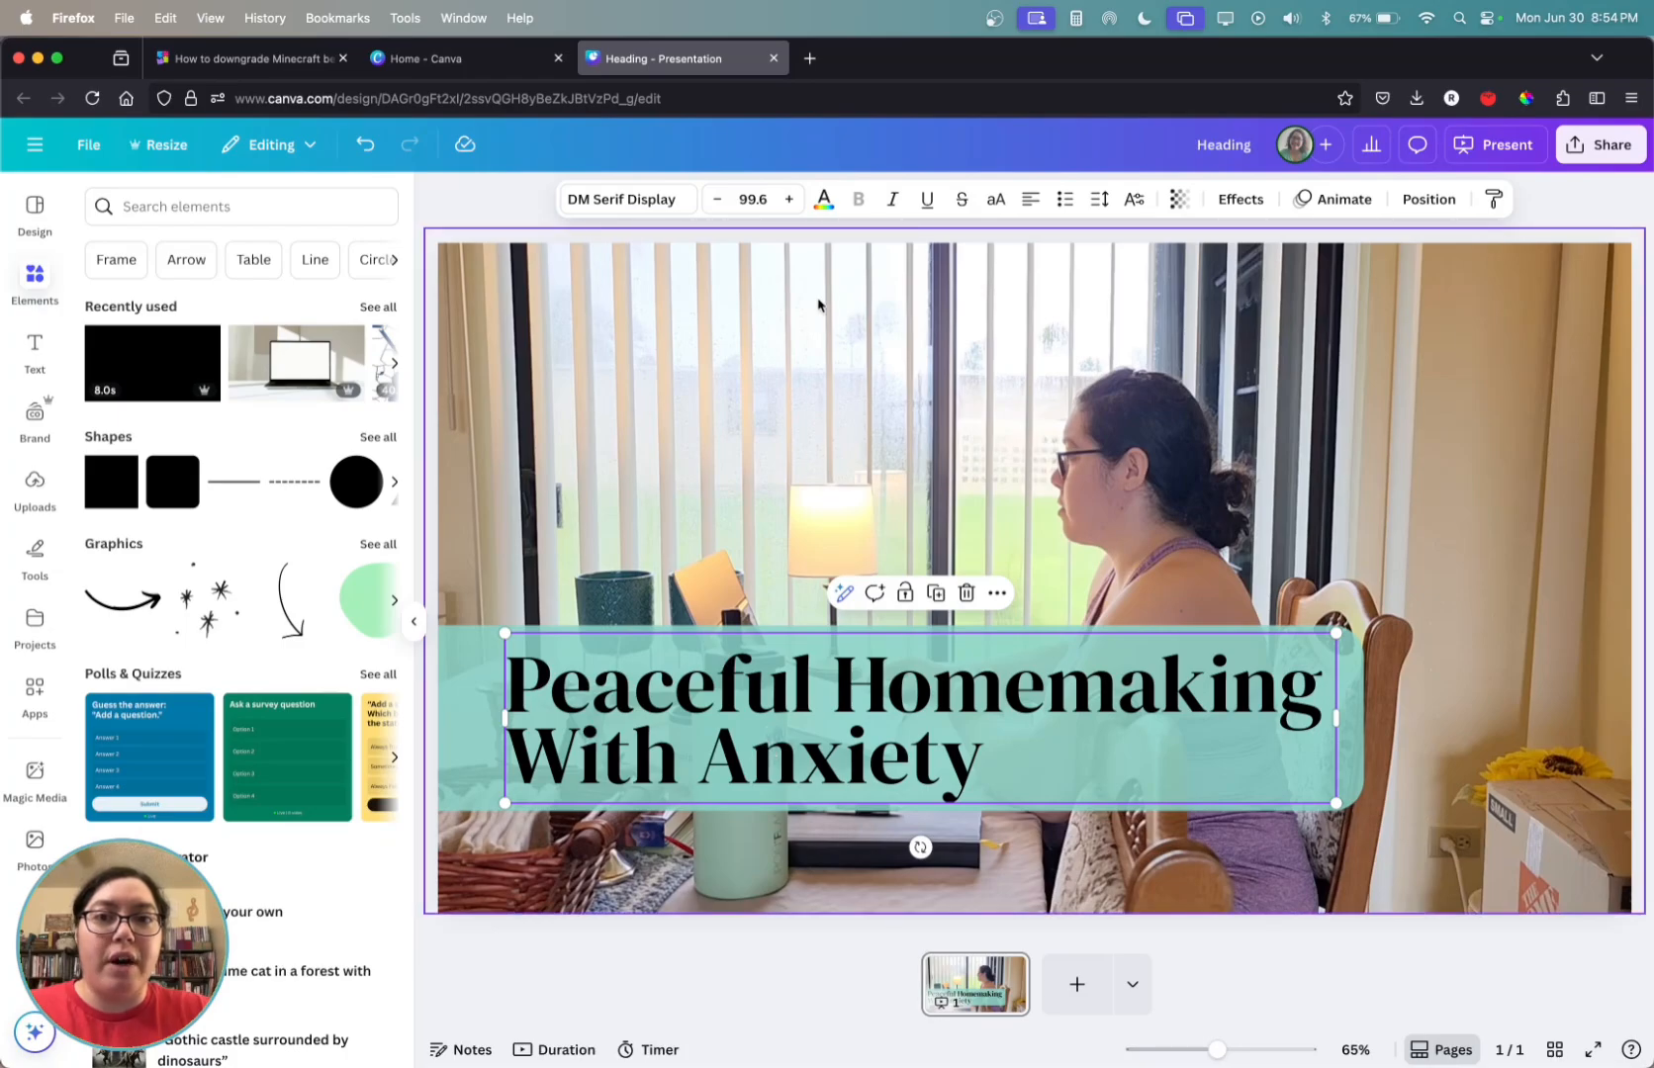
click(827, 204)
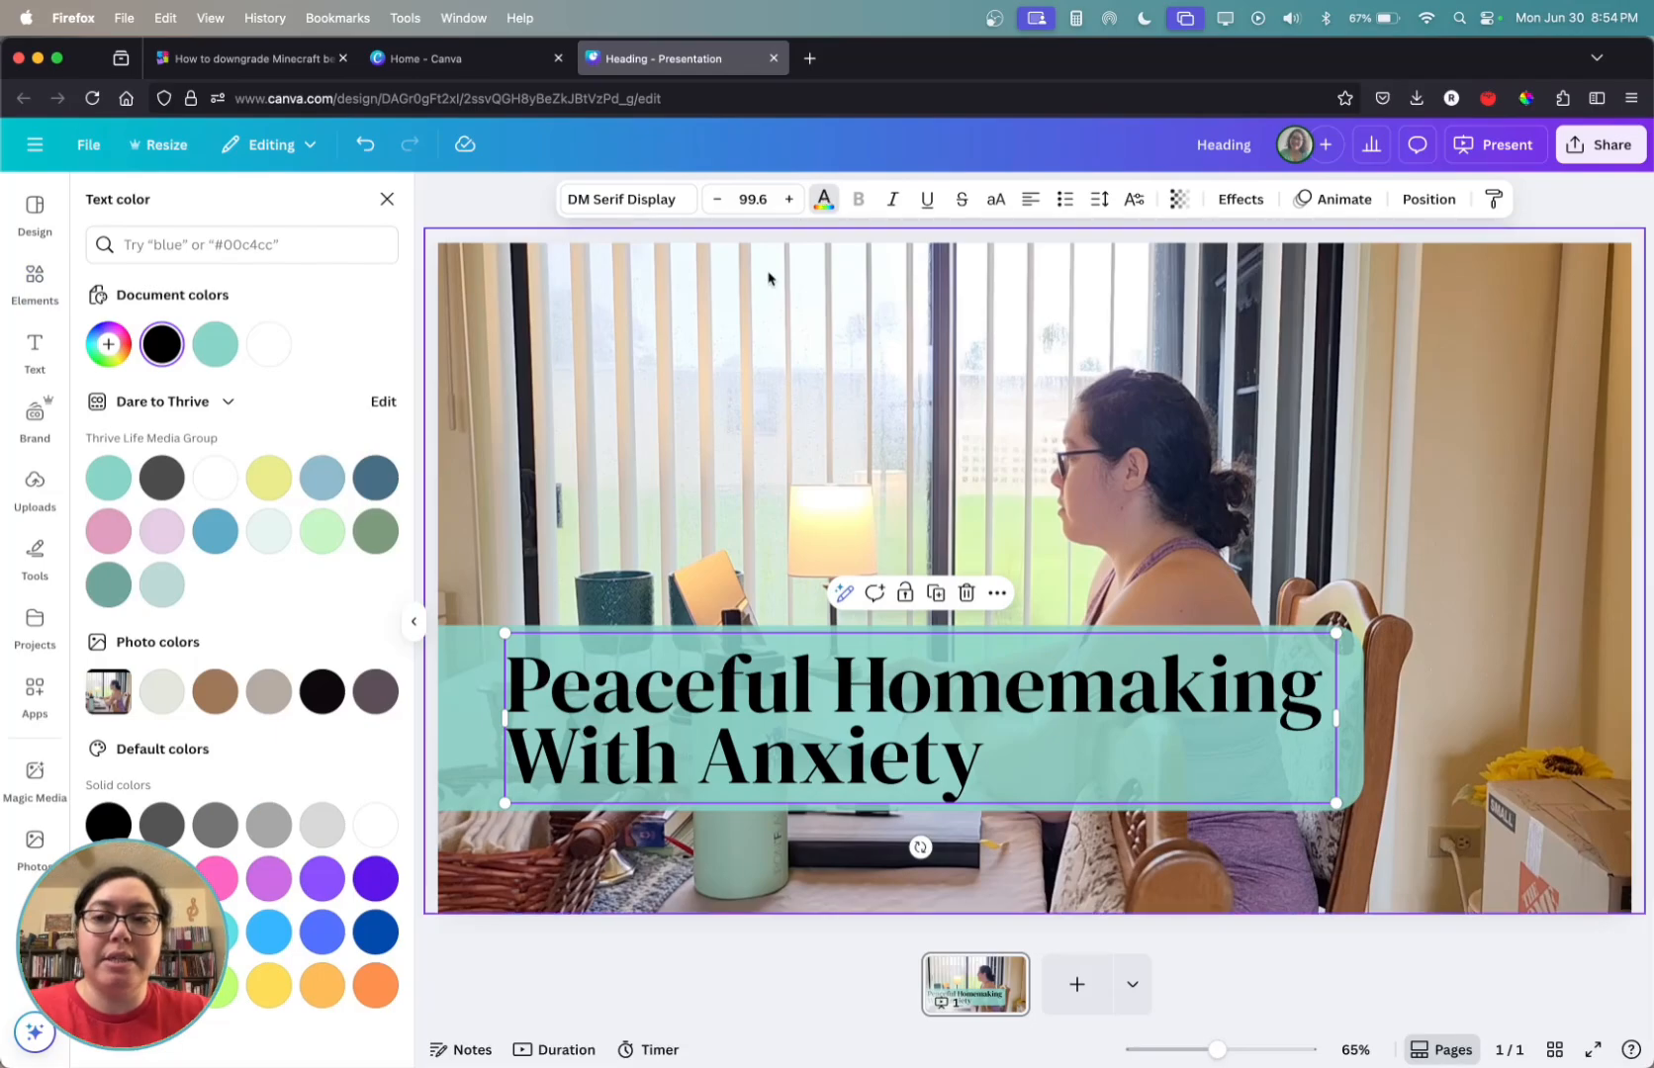
click(209, 478)
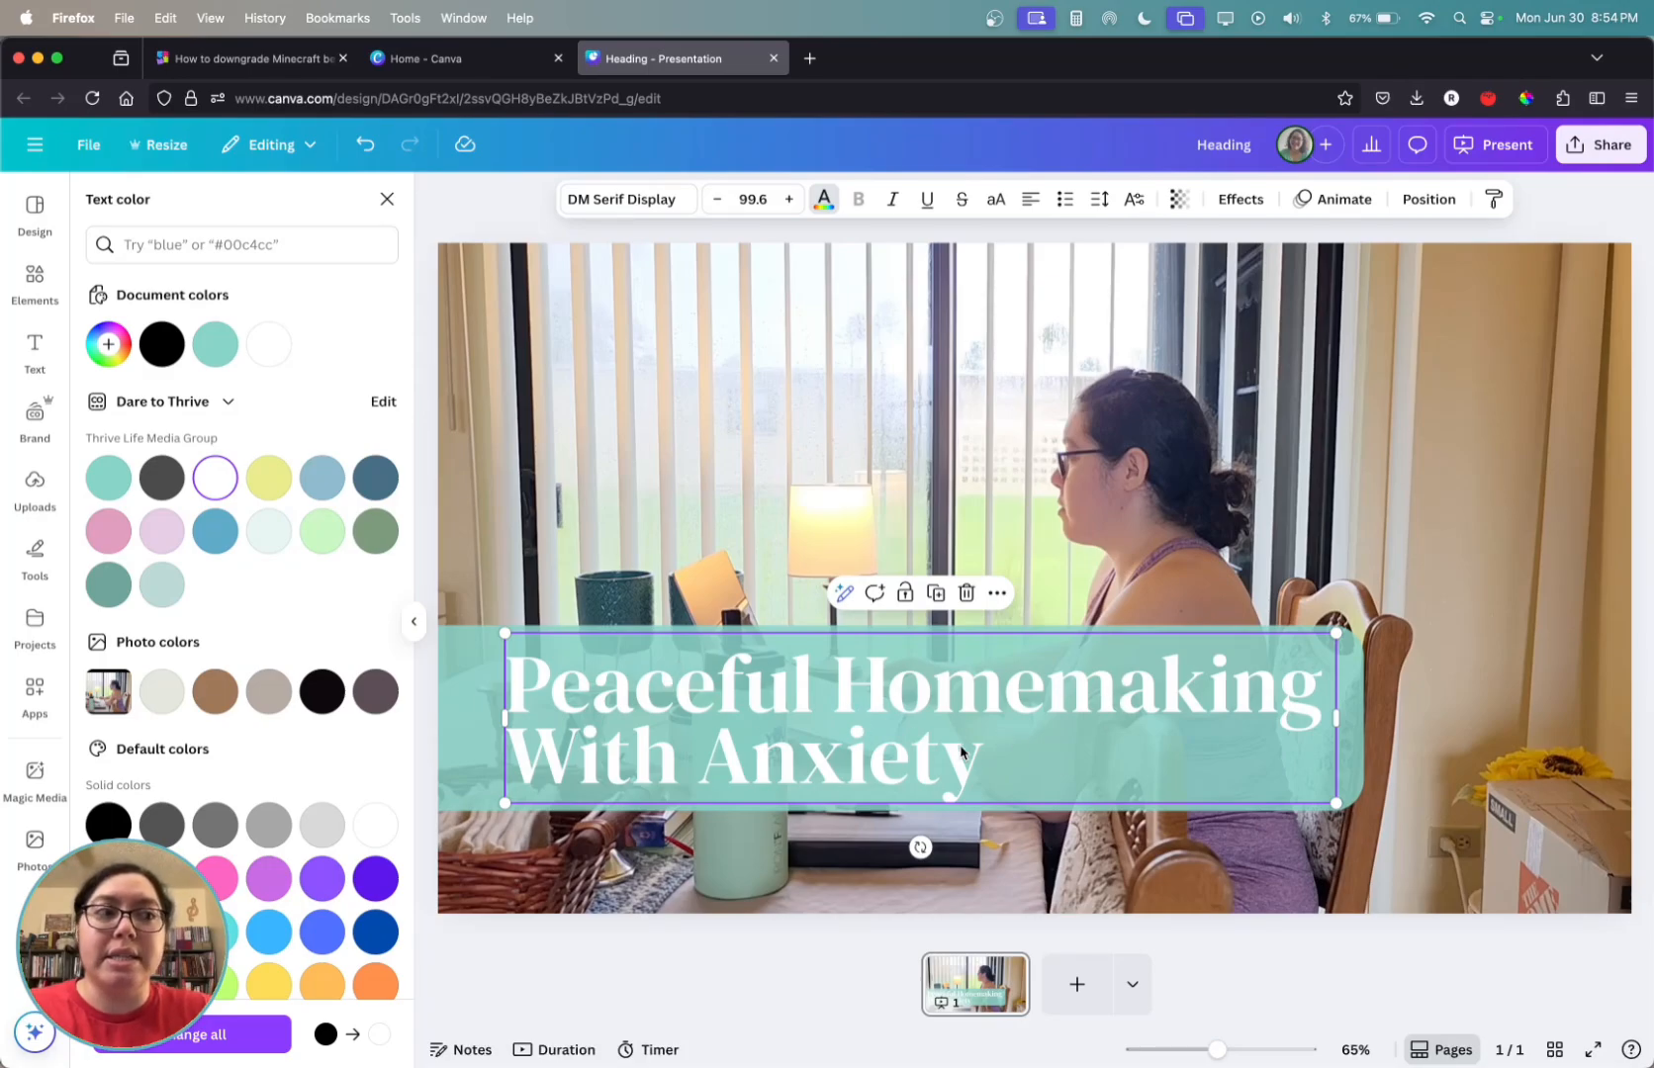
Step: Try the Outline, Hollow and Shadow effects on the title, and settle on Lift with an intensity of 45
click(1243, 201)
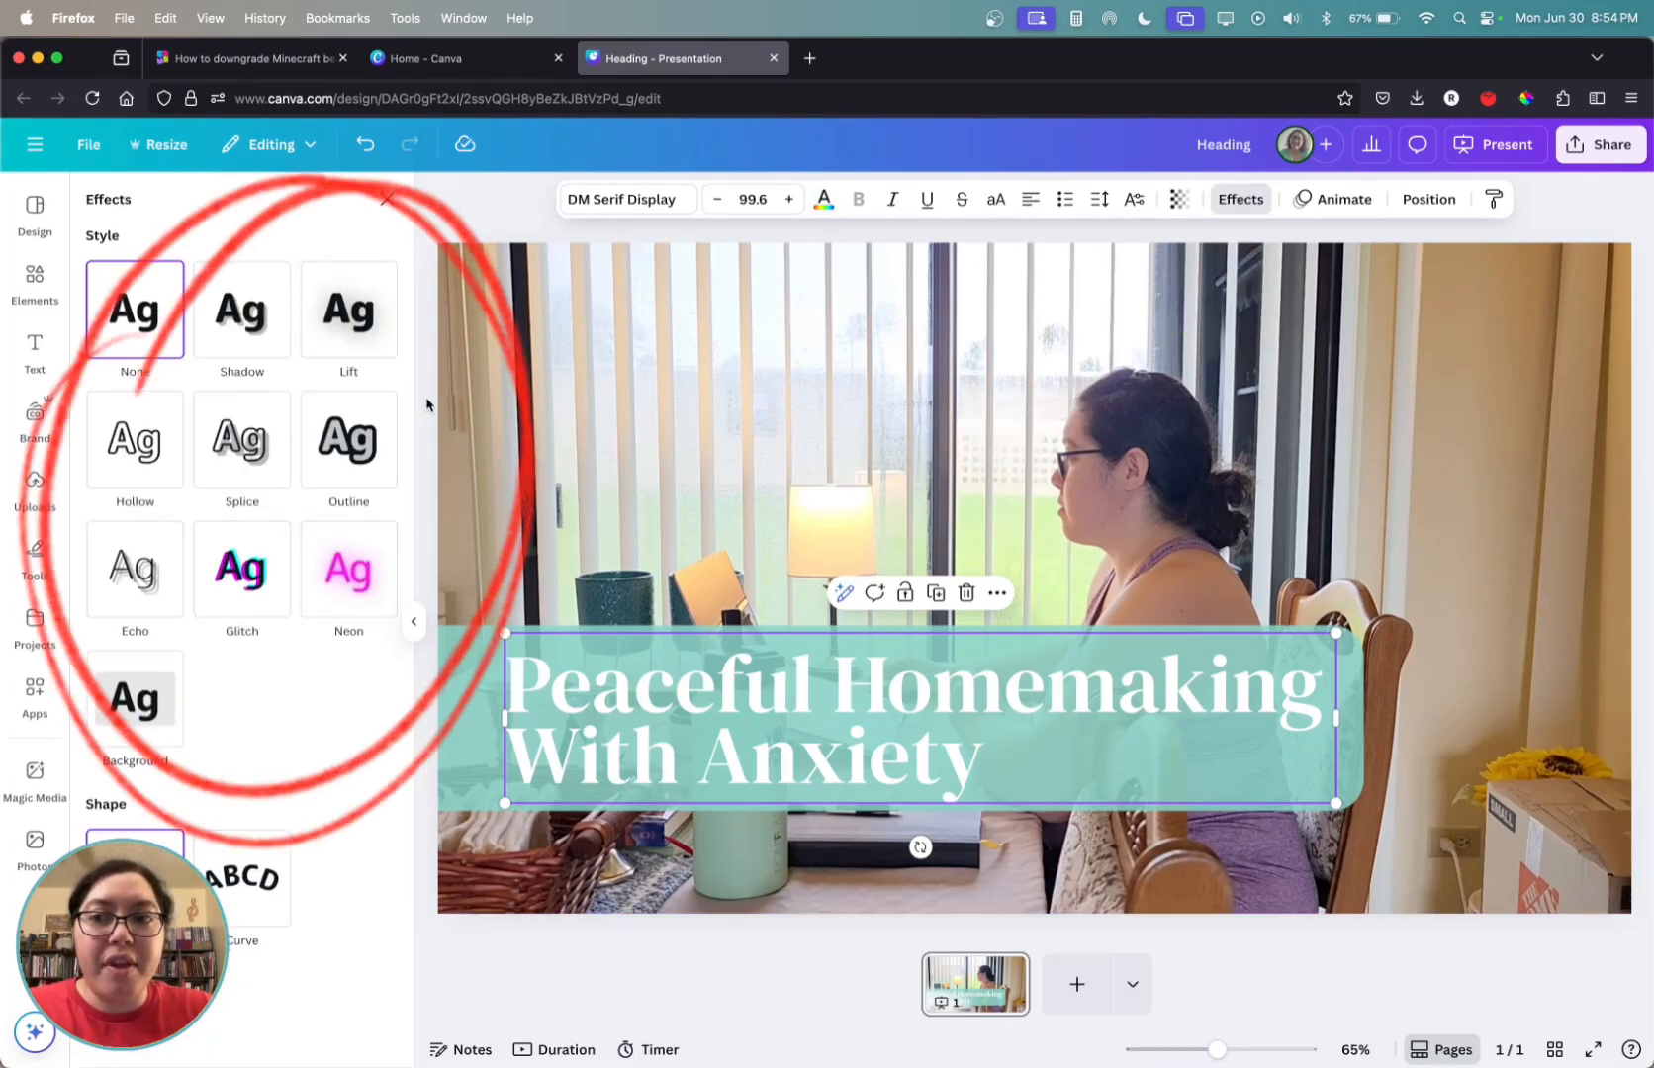
click(348, 436)
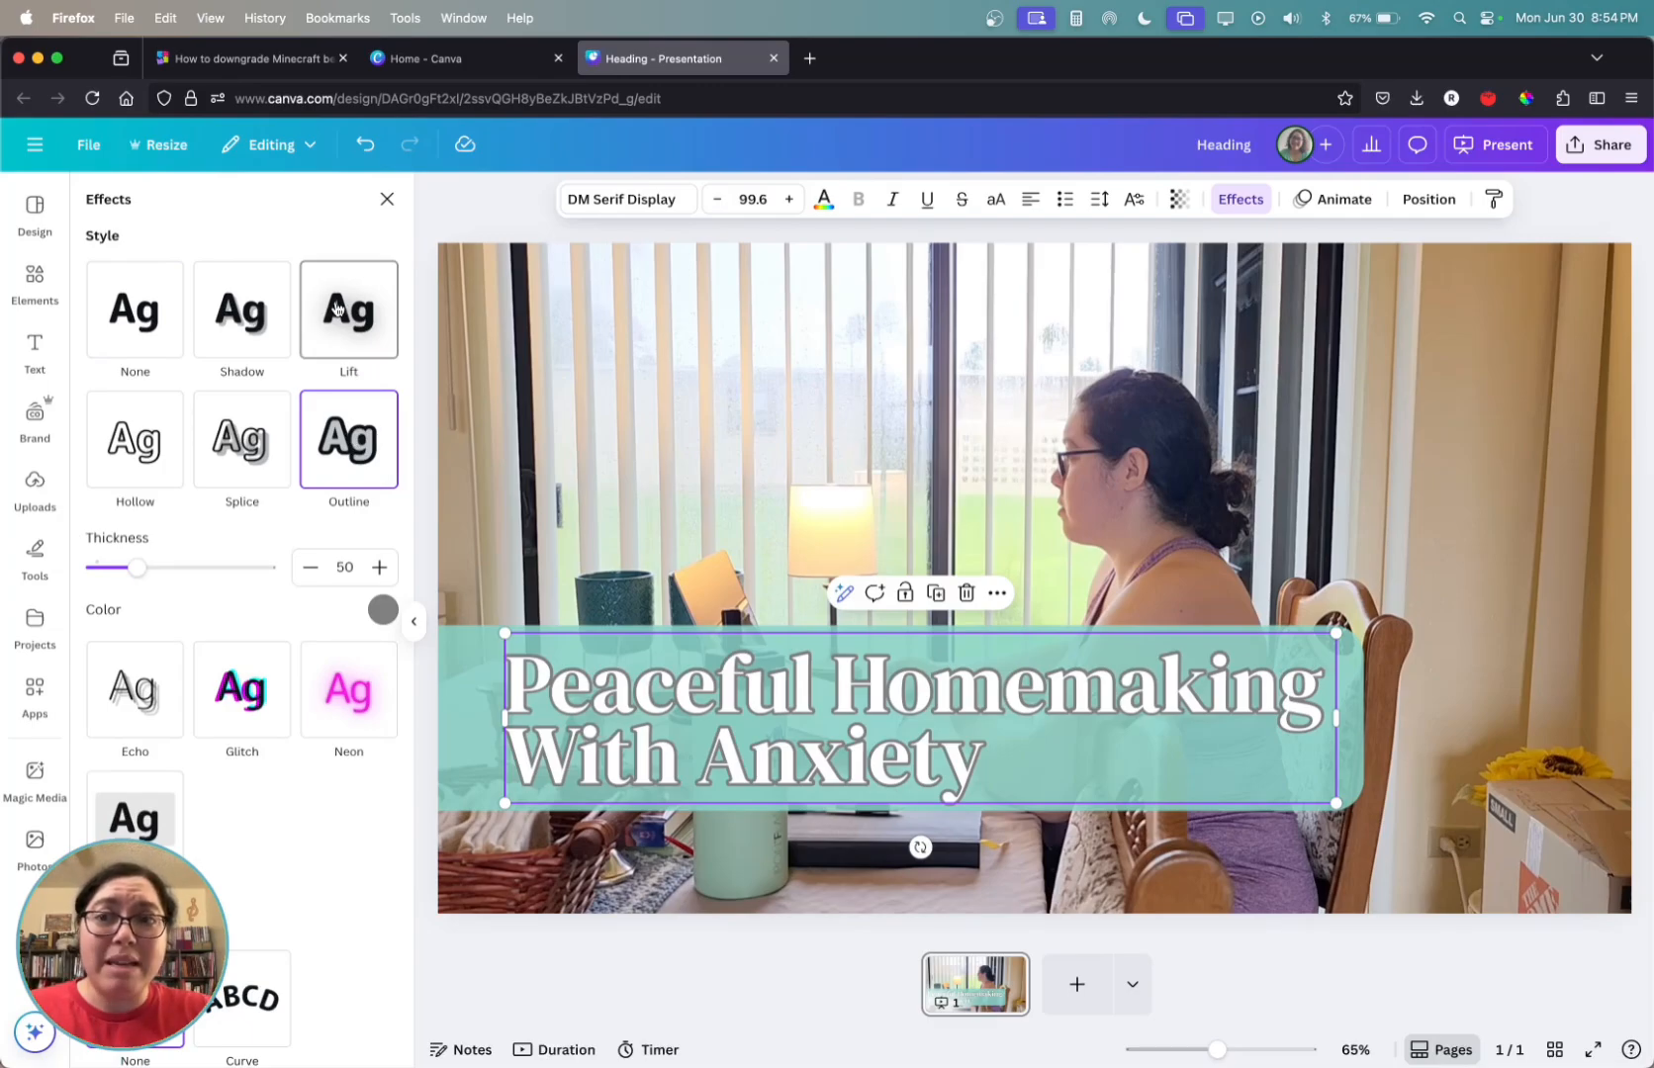
click(154, 458)
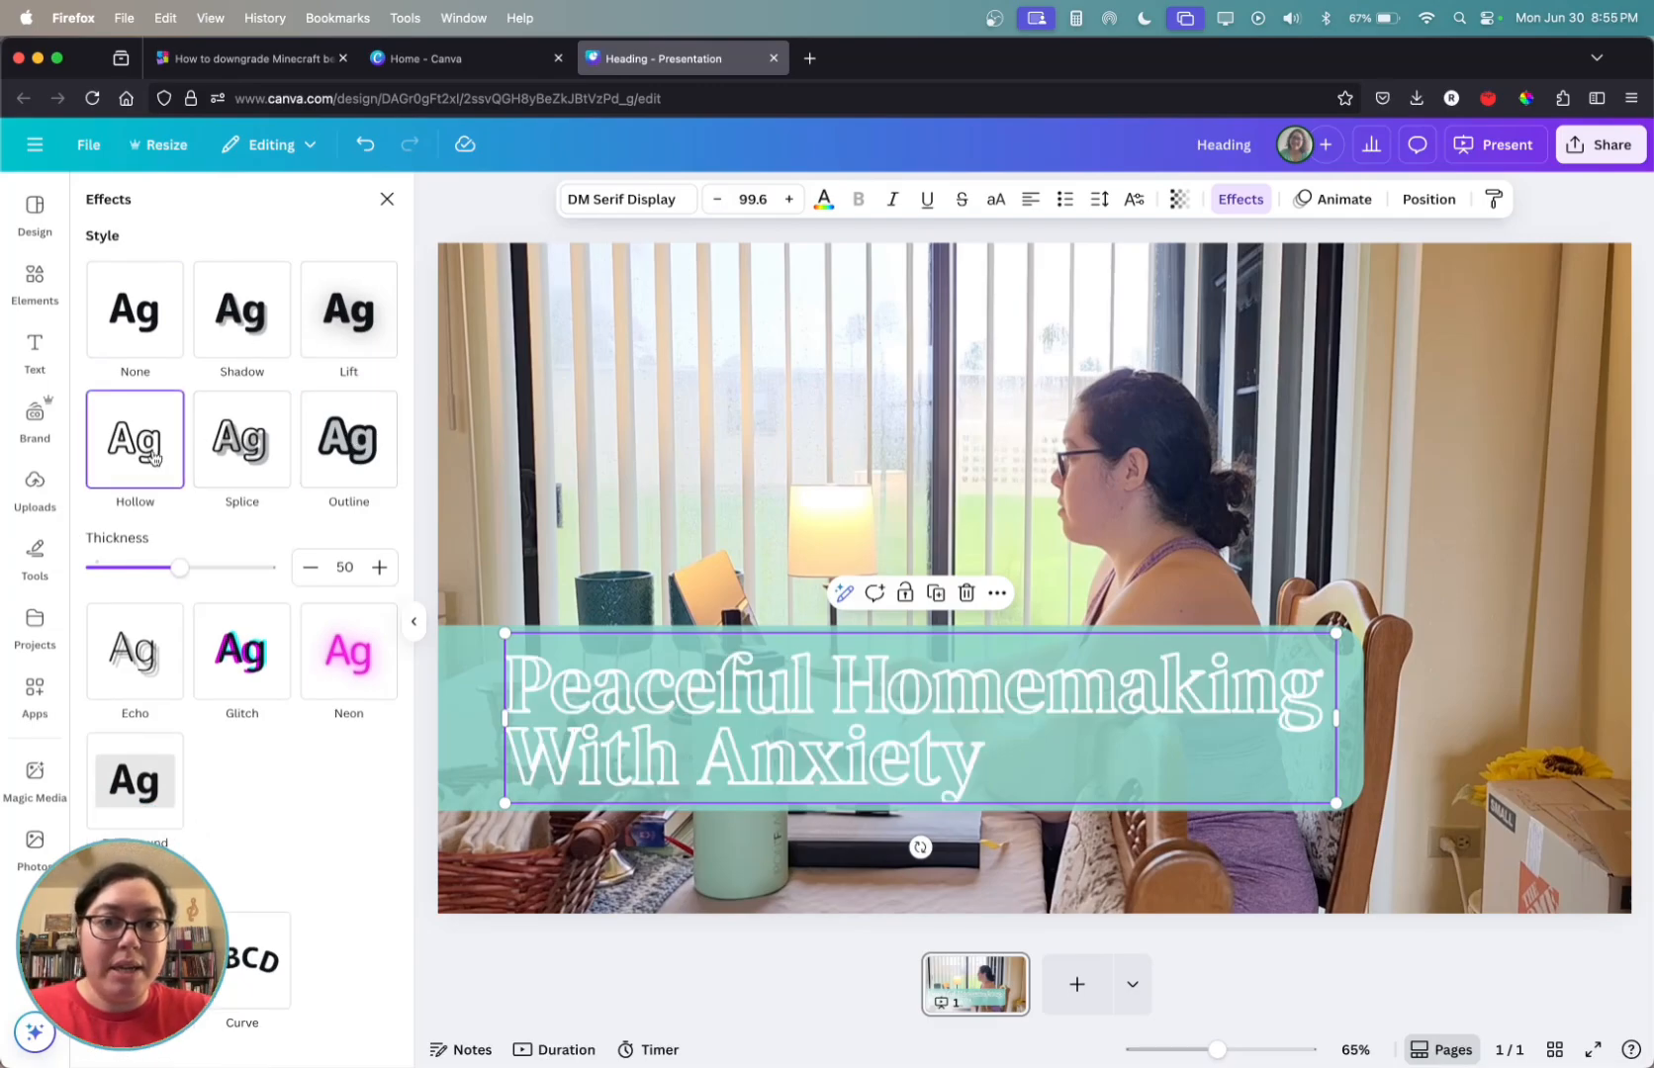
click(269, 338)
click(376, 339)
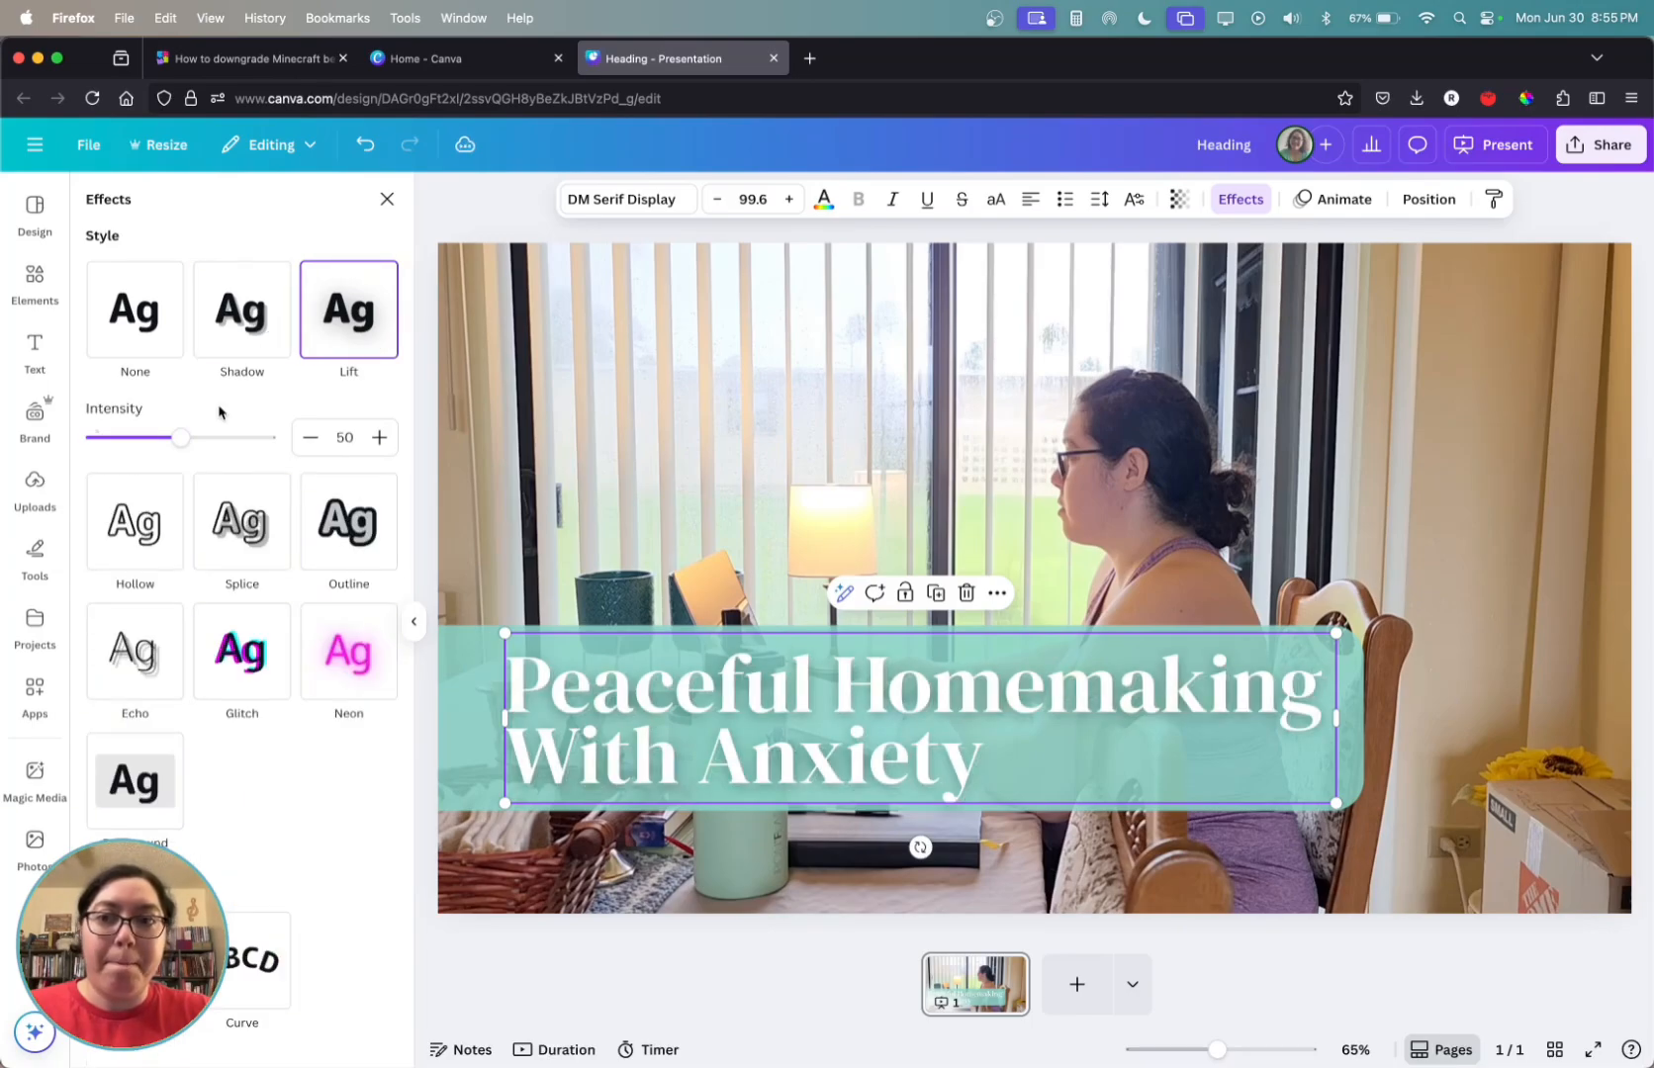
mouse_move(180, 438)
mouse_down()
mouse_move(229, 447)
mouse_move(95, 446)
mouse_move(244, 442)
mouse_move(131, 448)
mouse_move(211, 450)
mouse_move(143, 447)
mouse_move(210, 449)
mouse_move(172, 451)
mouse_up()
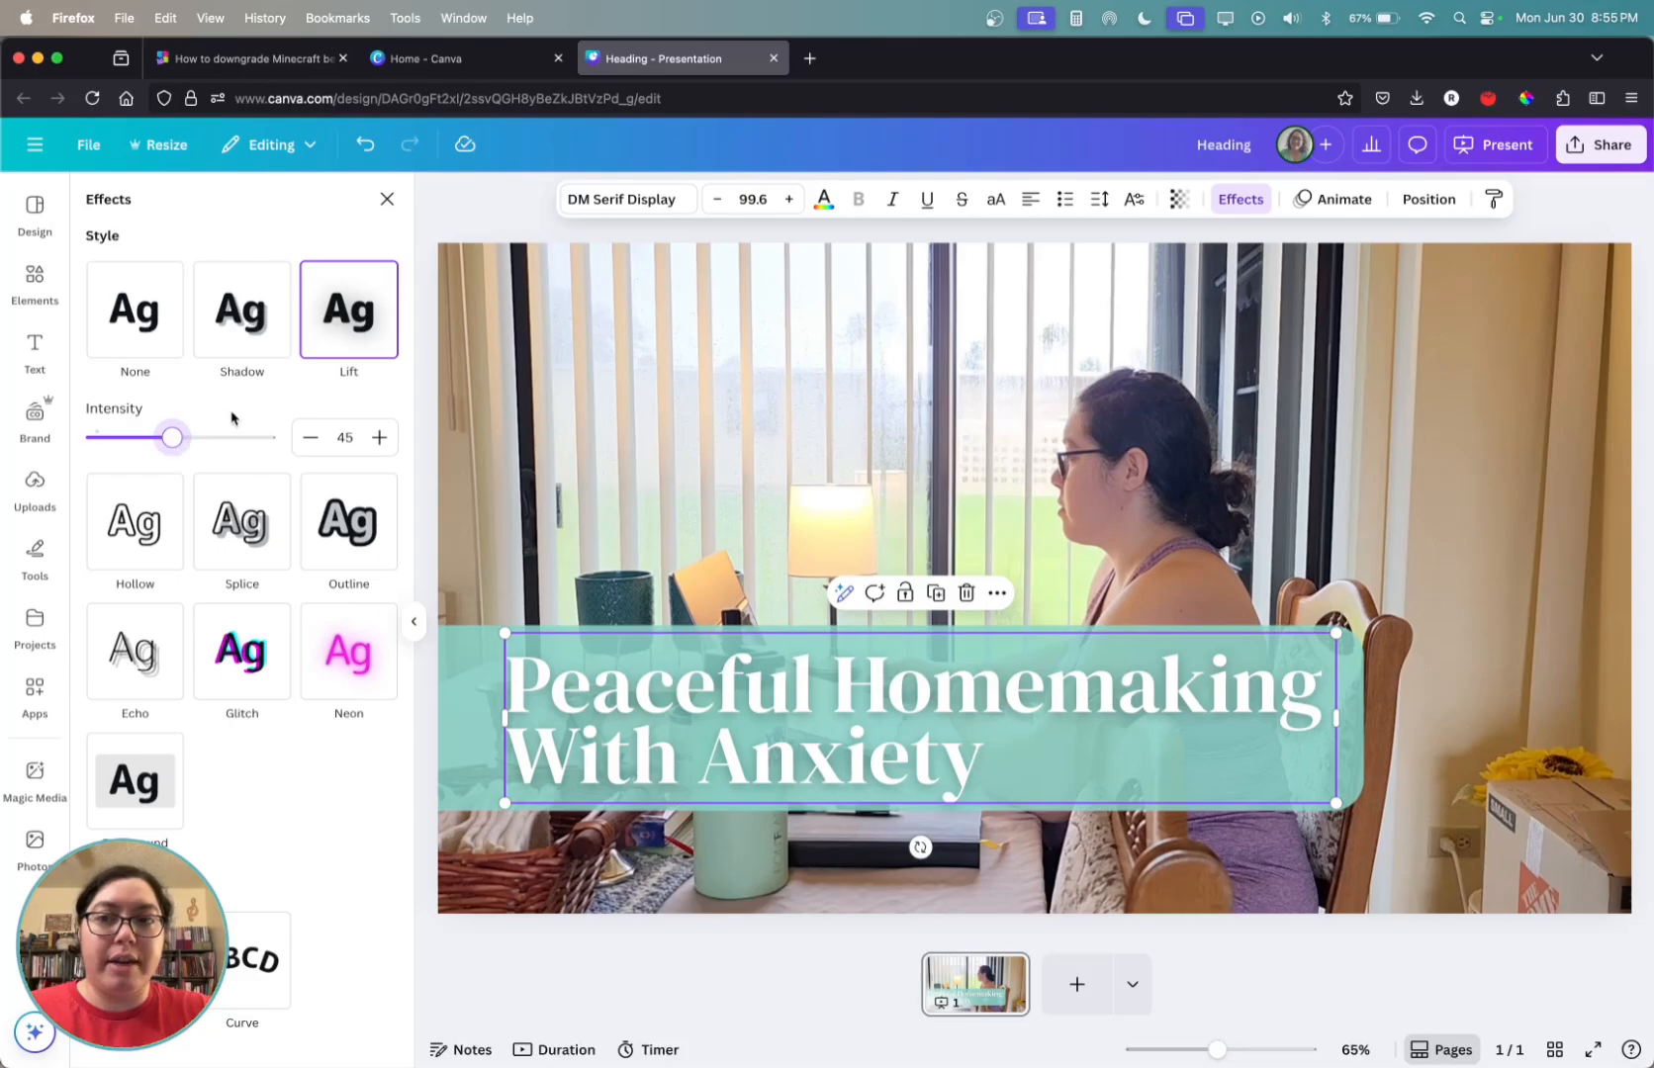
Step: Hide the effect options and clear the selection to view the whole design with its title banner
click(413, 621)
click(190, 599)
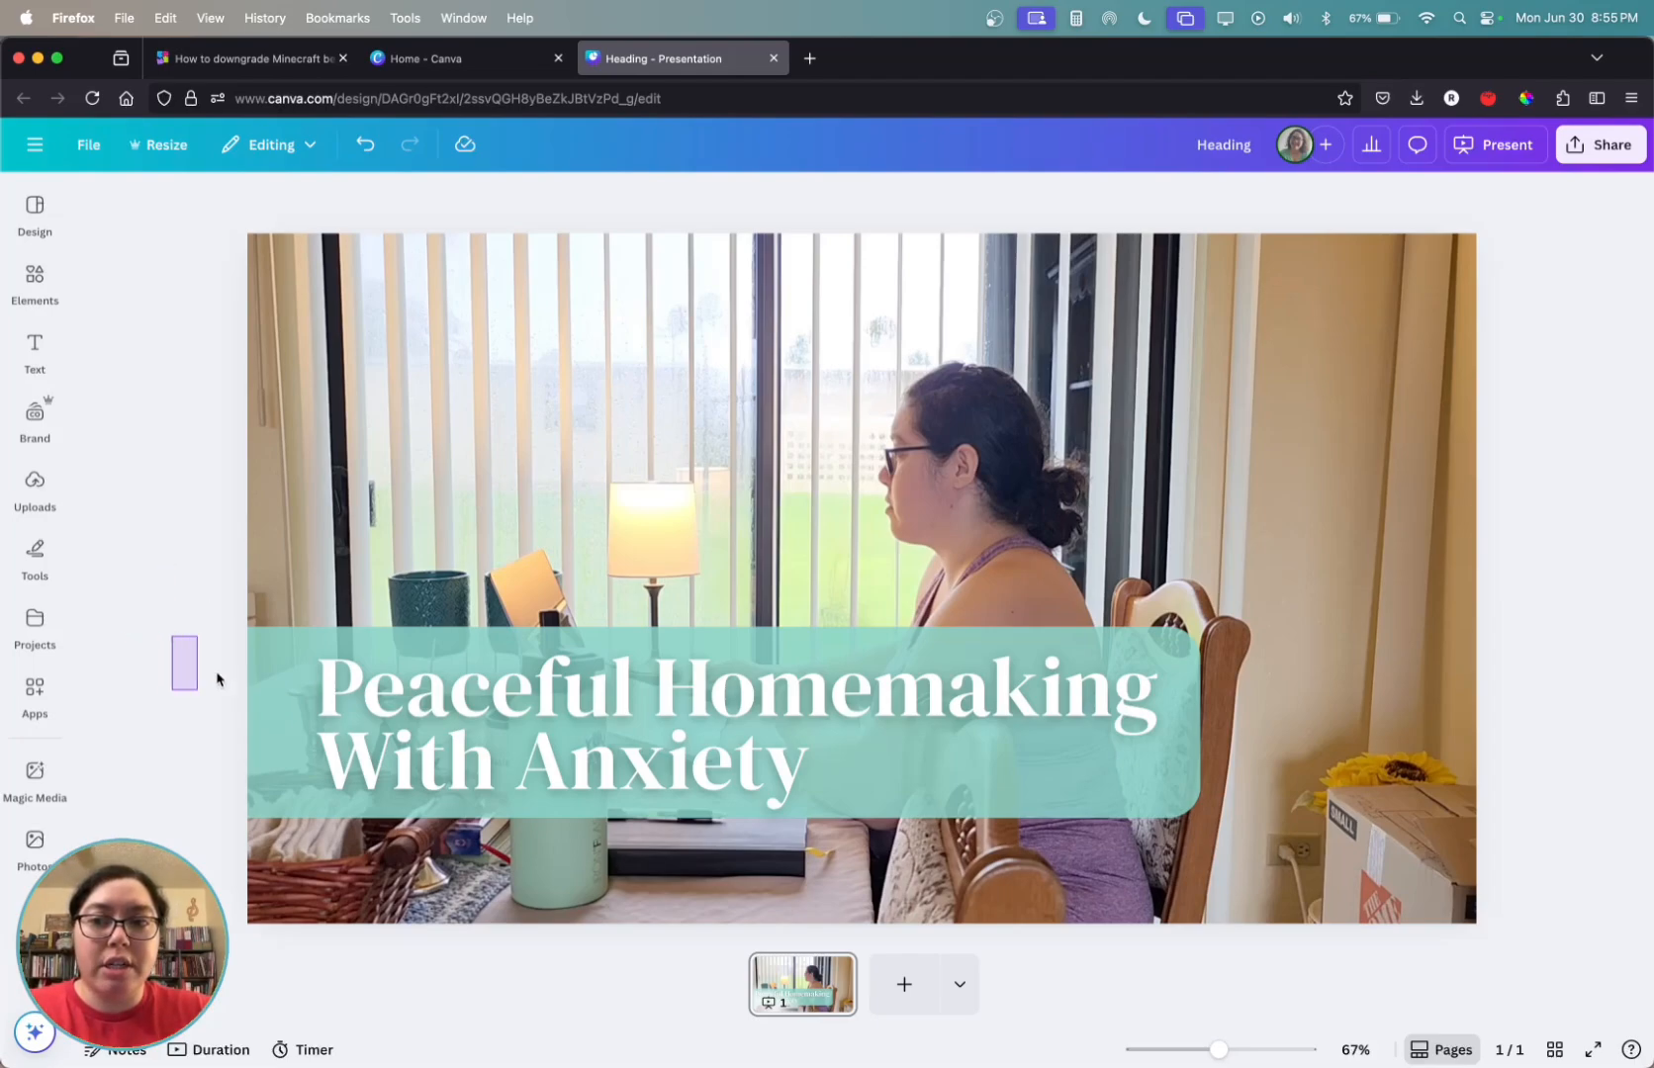
drag(149, 674, 385, 762)
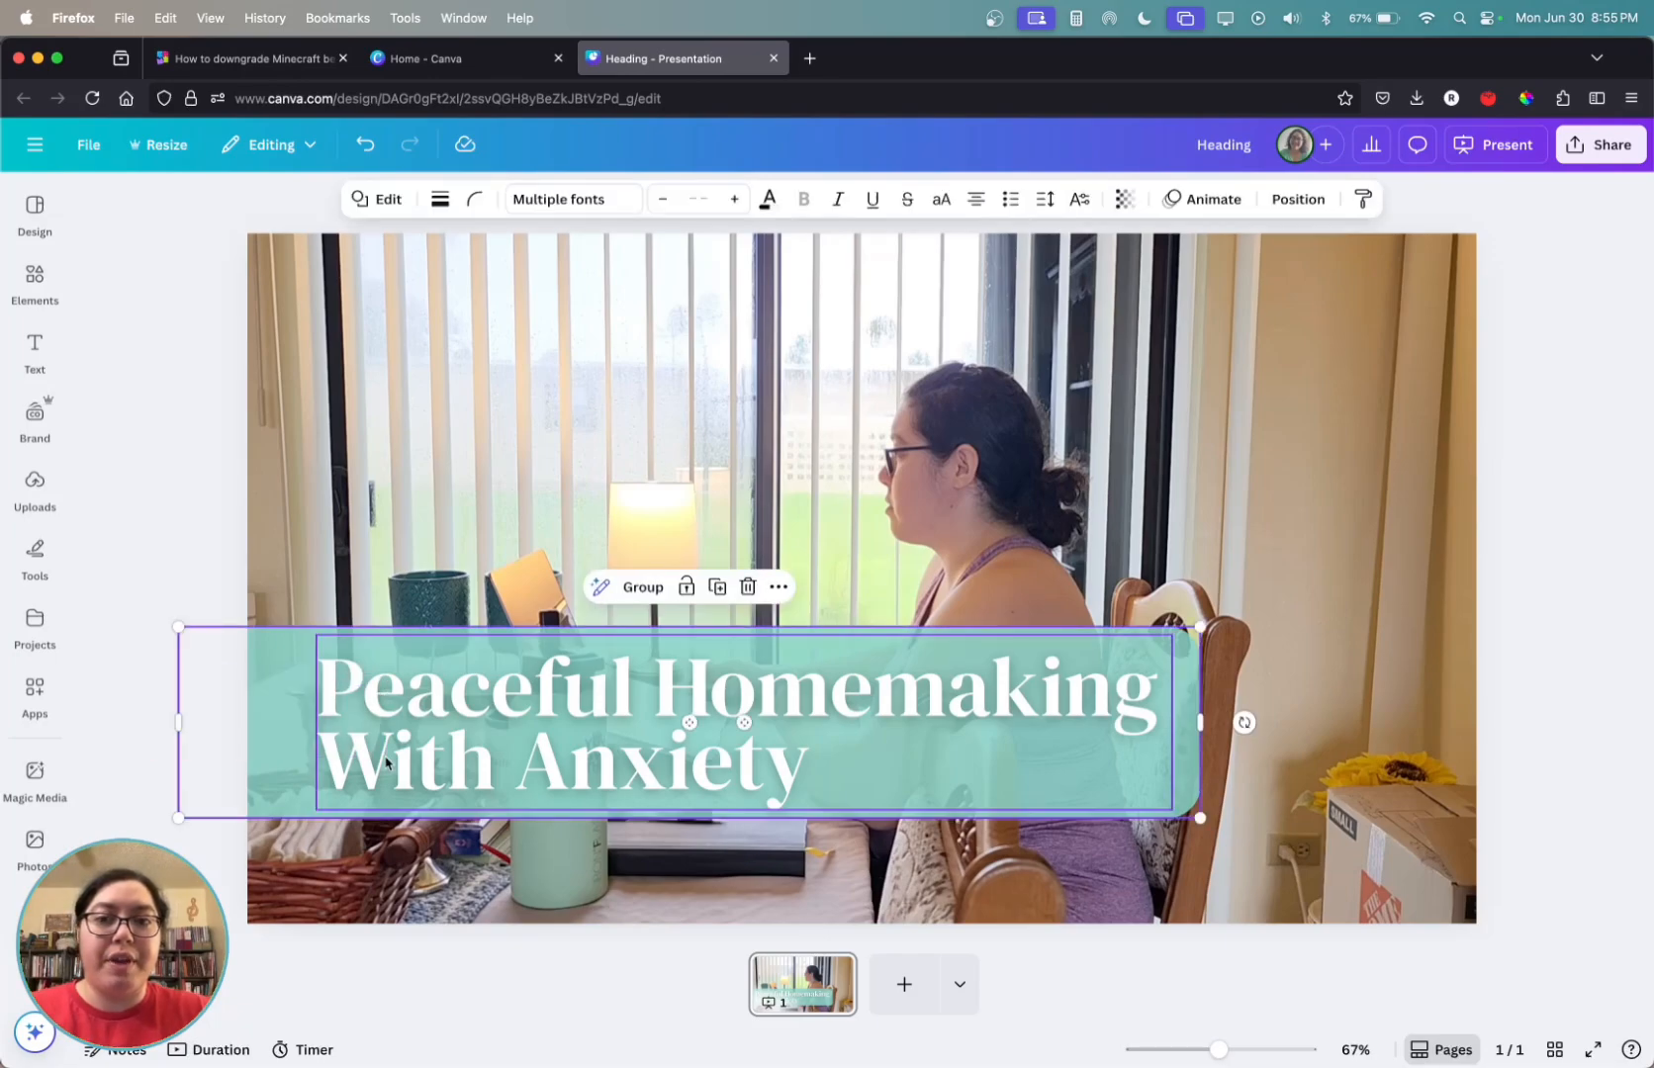
click(139, 658)
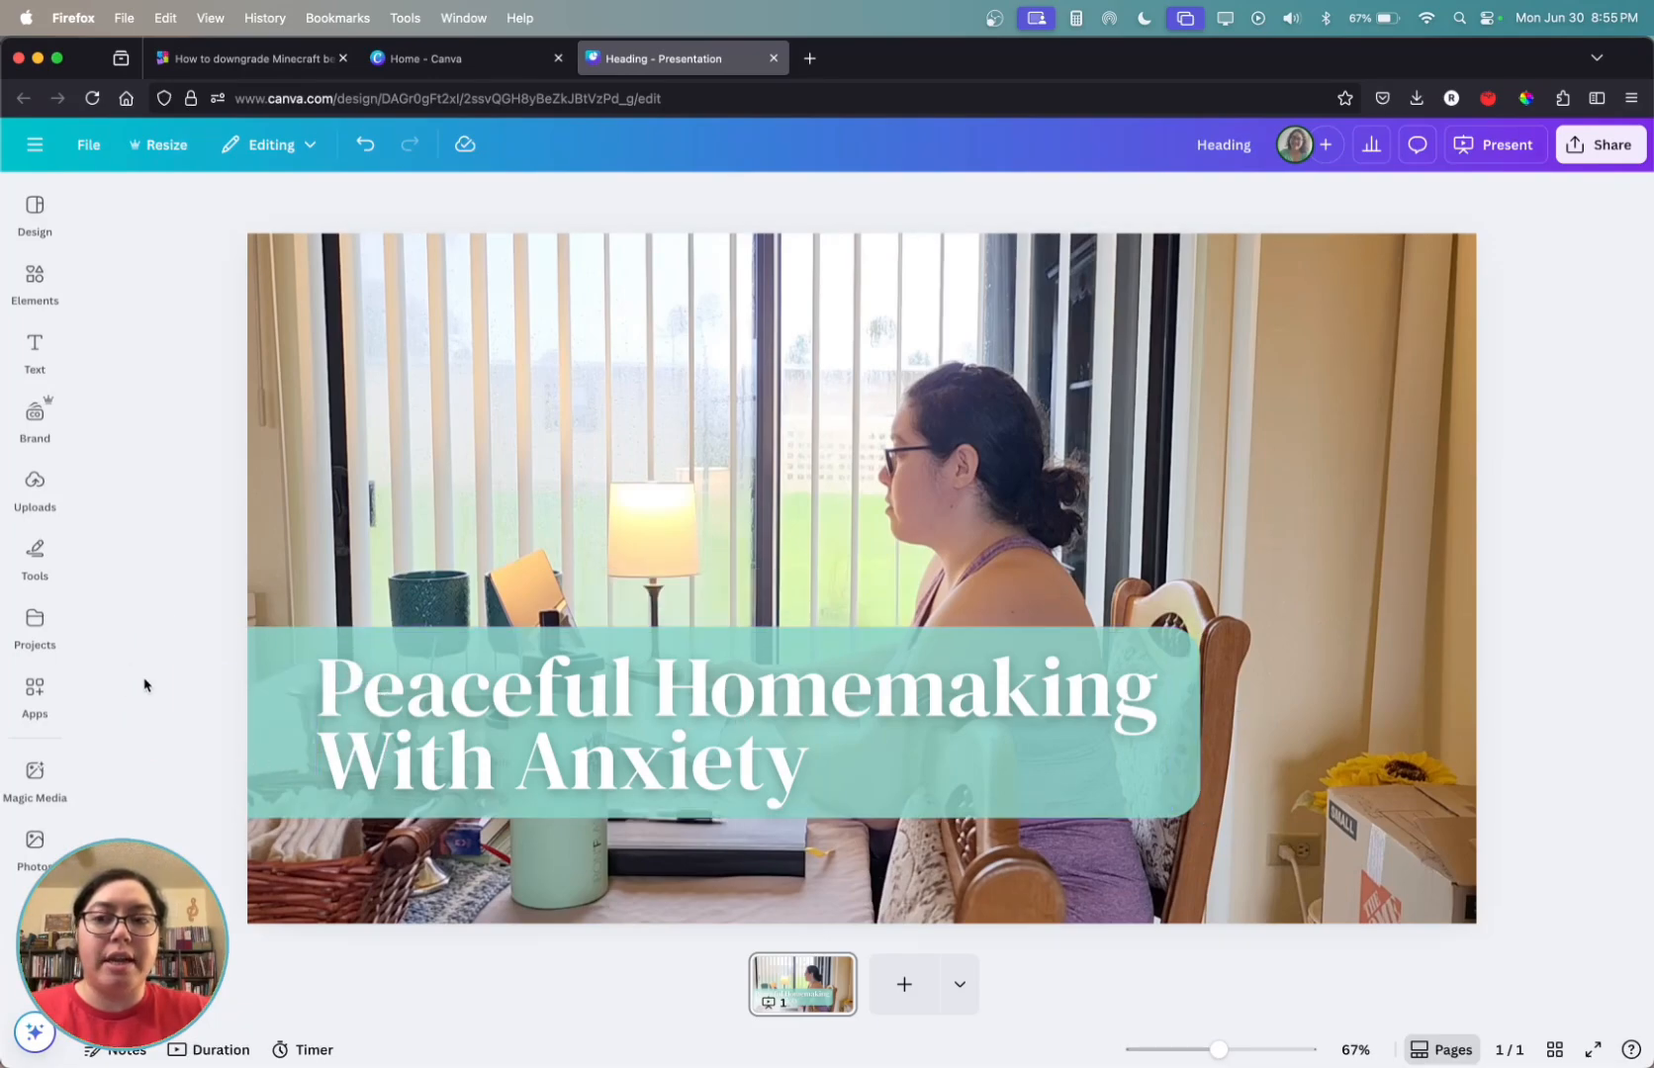
Step: Move the teal banner and the title together slightly lower on the photo
drag(133, 665, 452, 760)
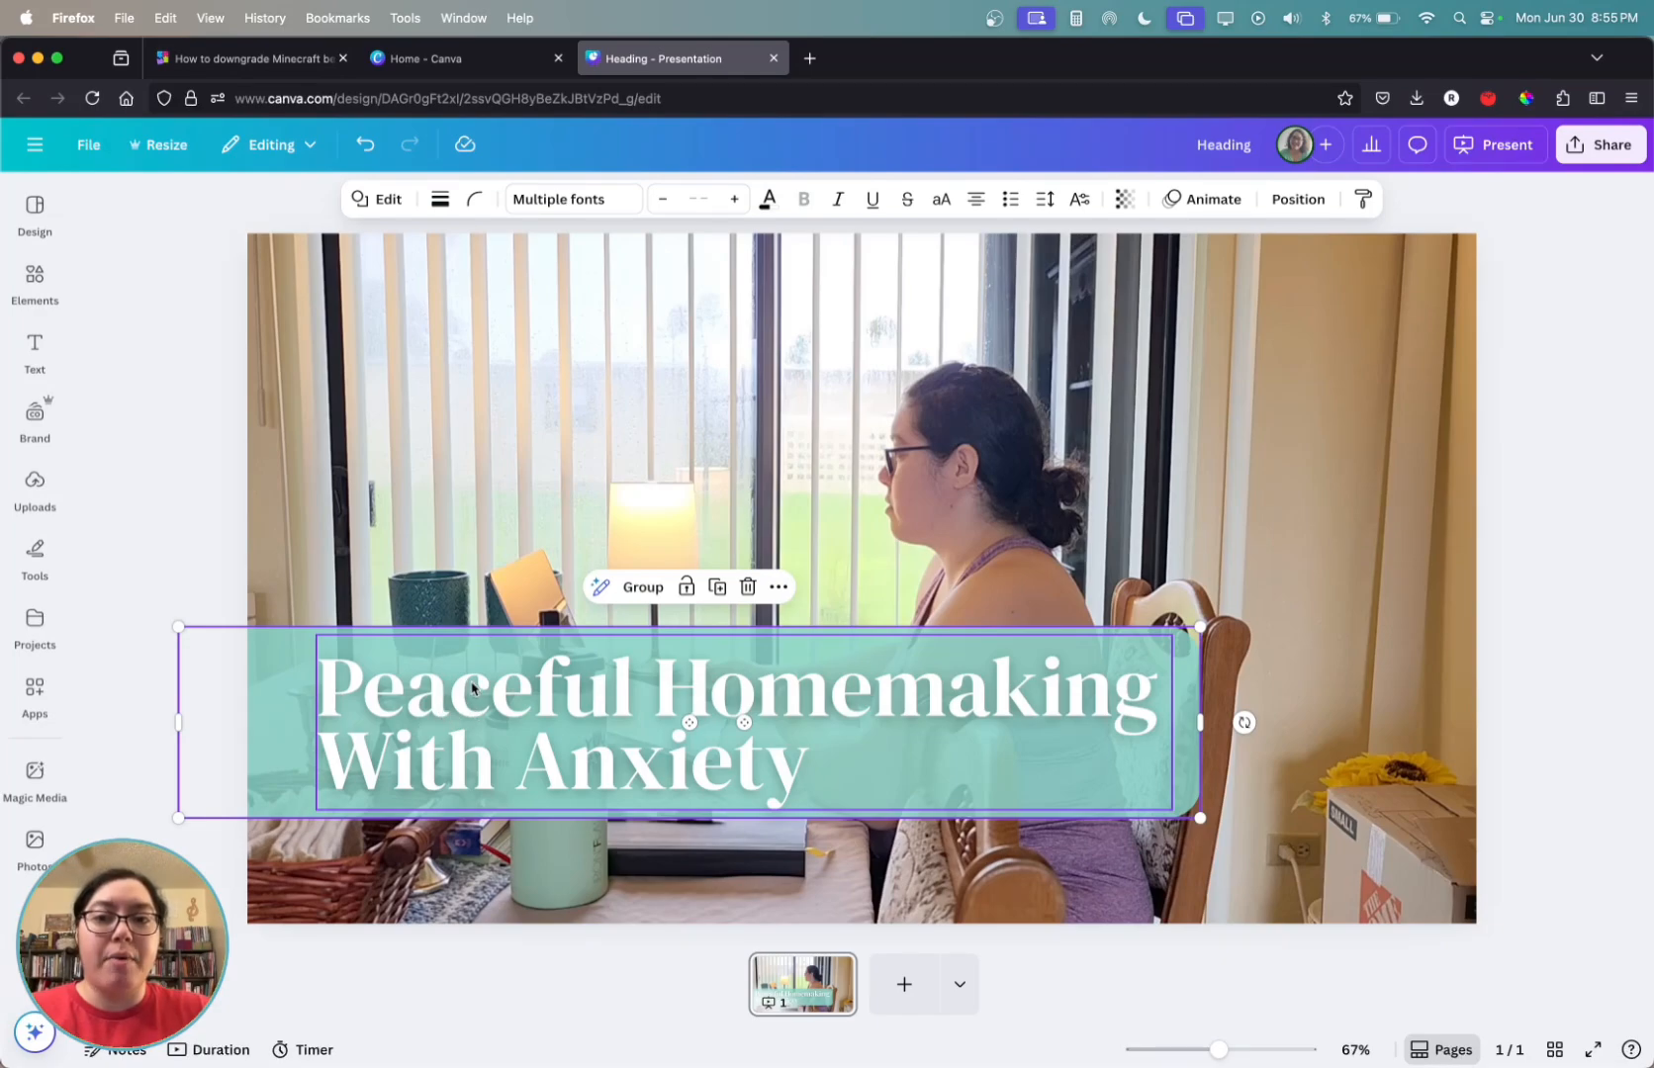
drag(472, 690, 471, 720)
click(183, 545)
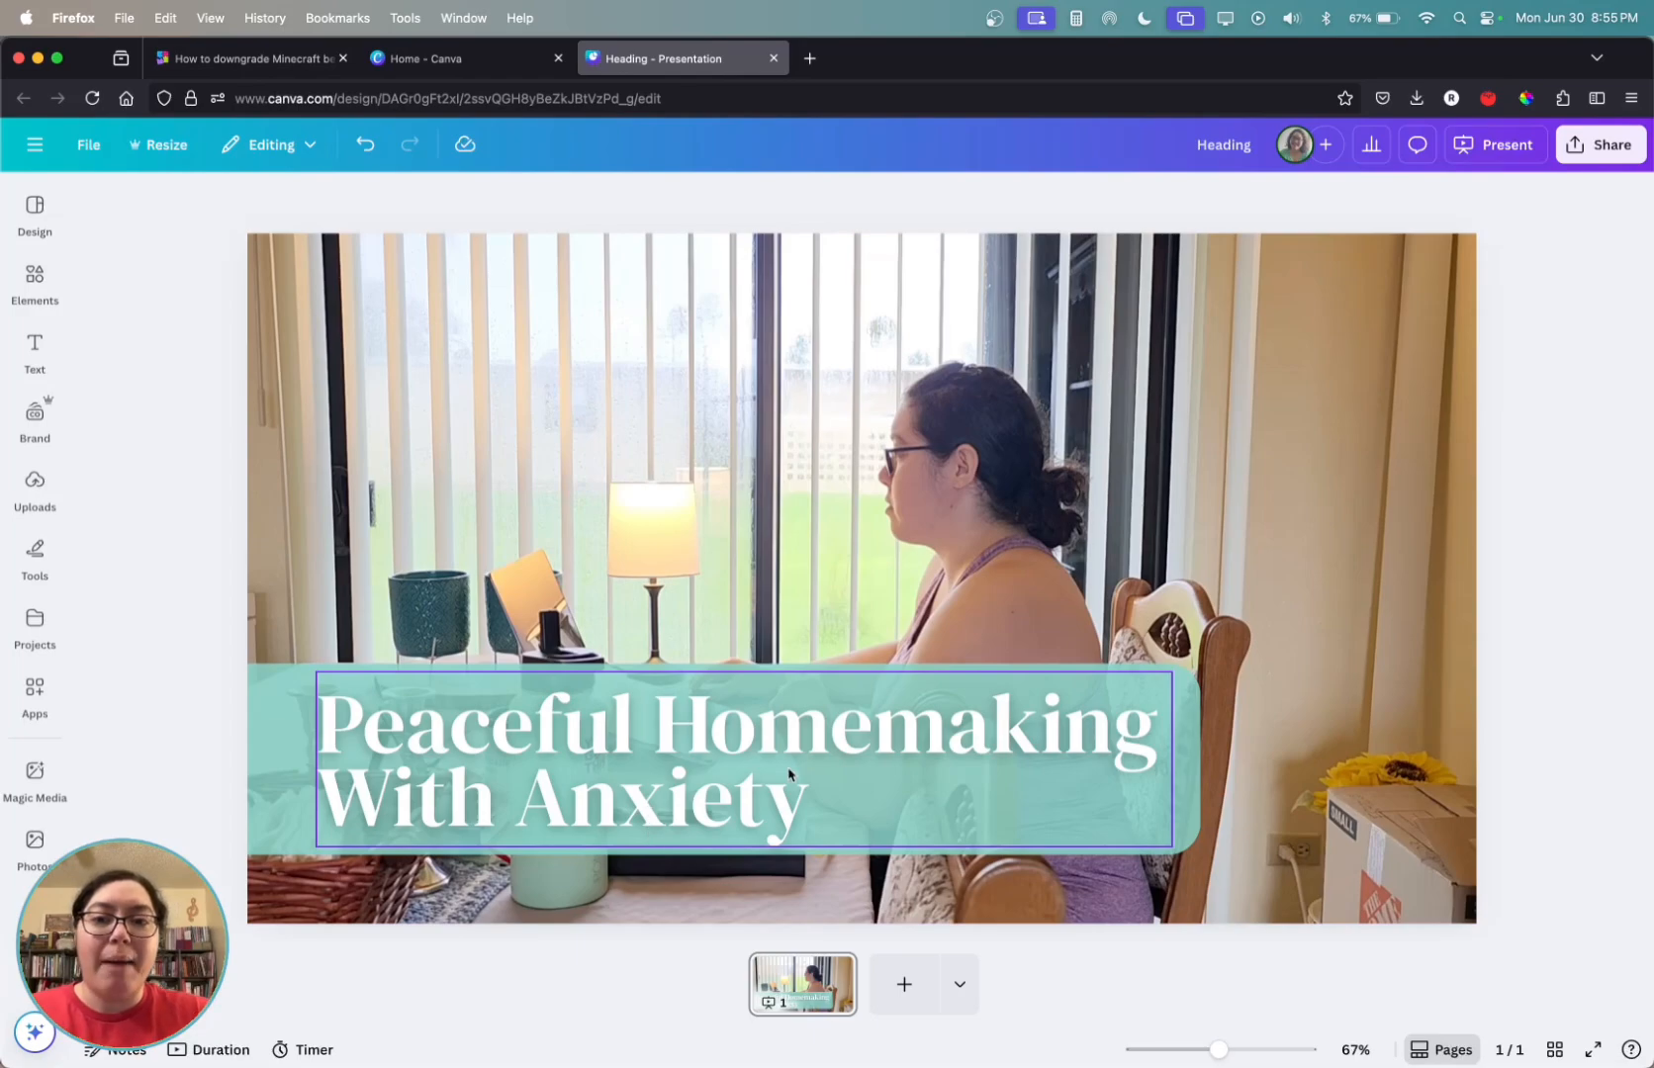
Step: Try Arimo, Amiko, Montserrat, Open Sans and Poppins on the title, and settle on the League Spartan font
click(899, 788)
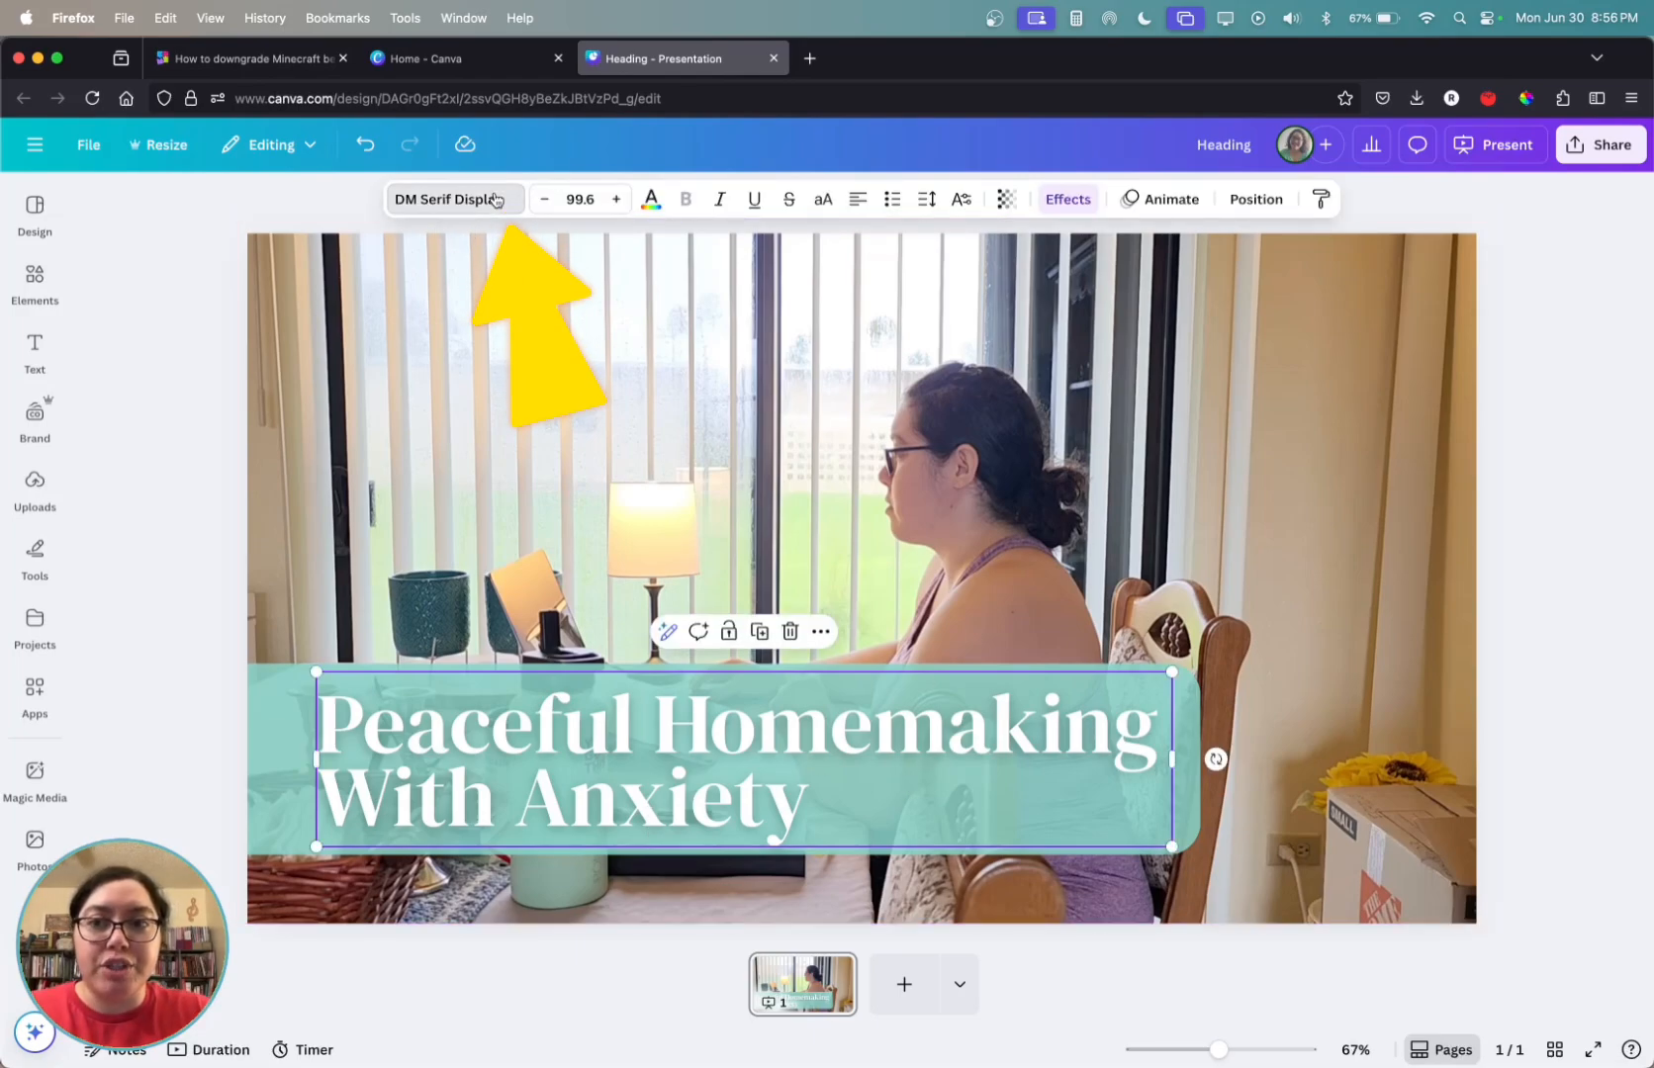
click(450, 199)
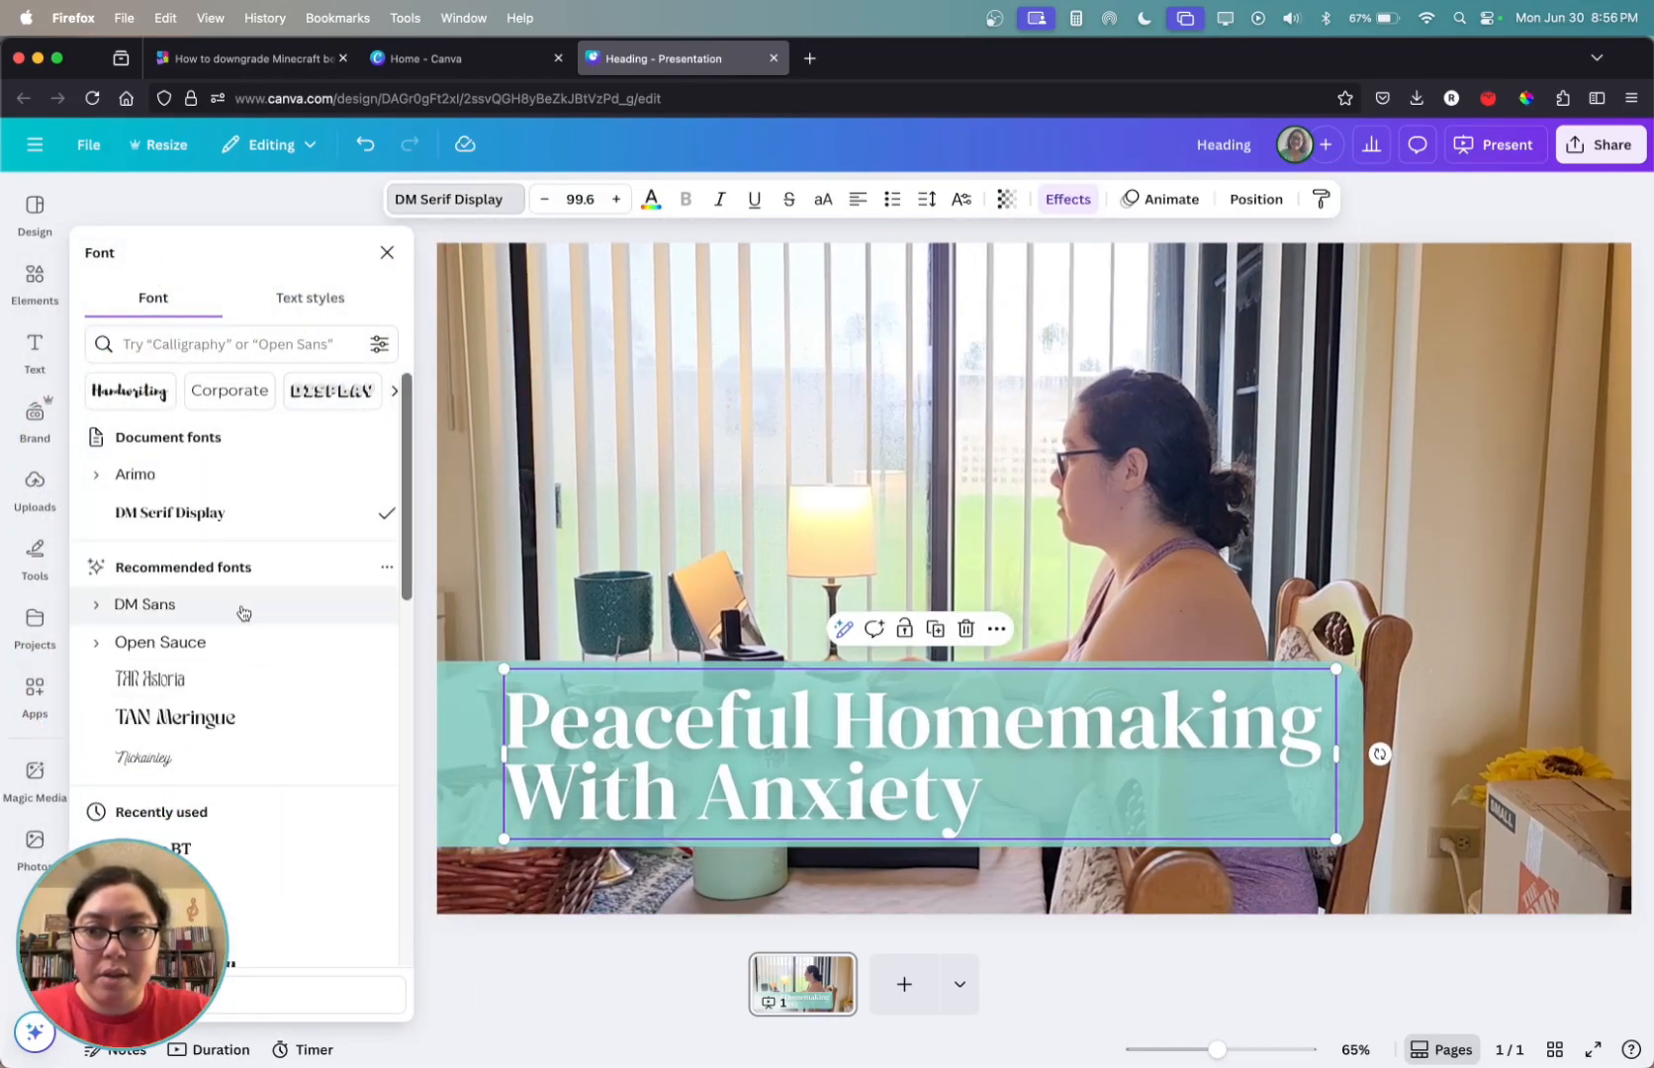
click(254, 474)
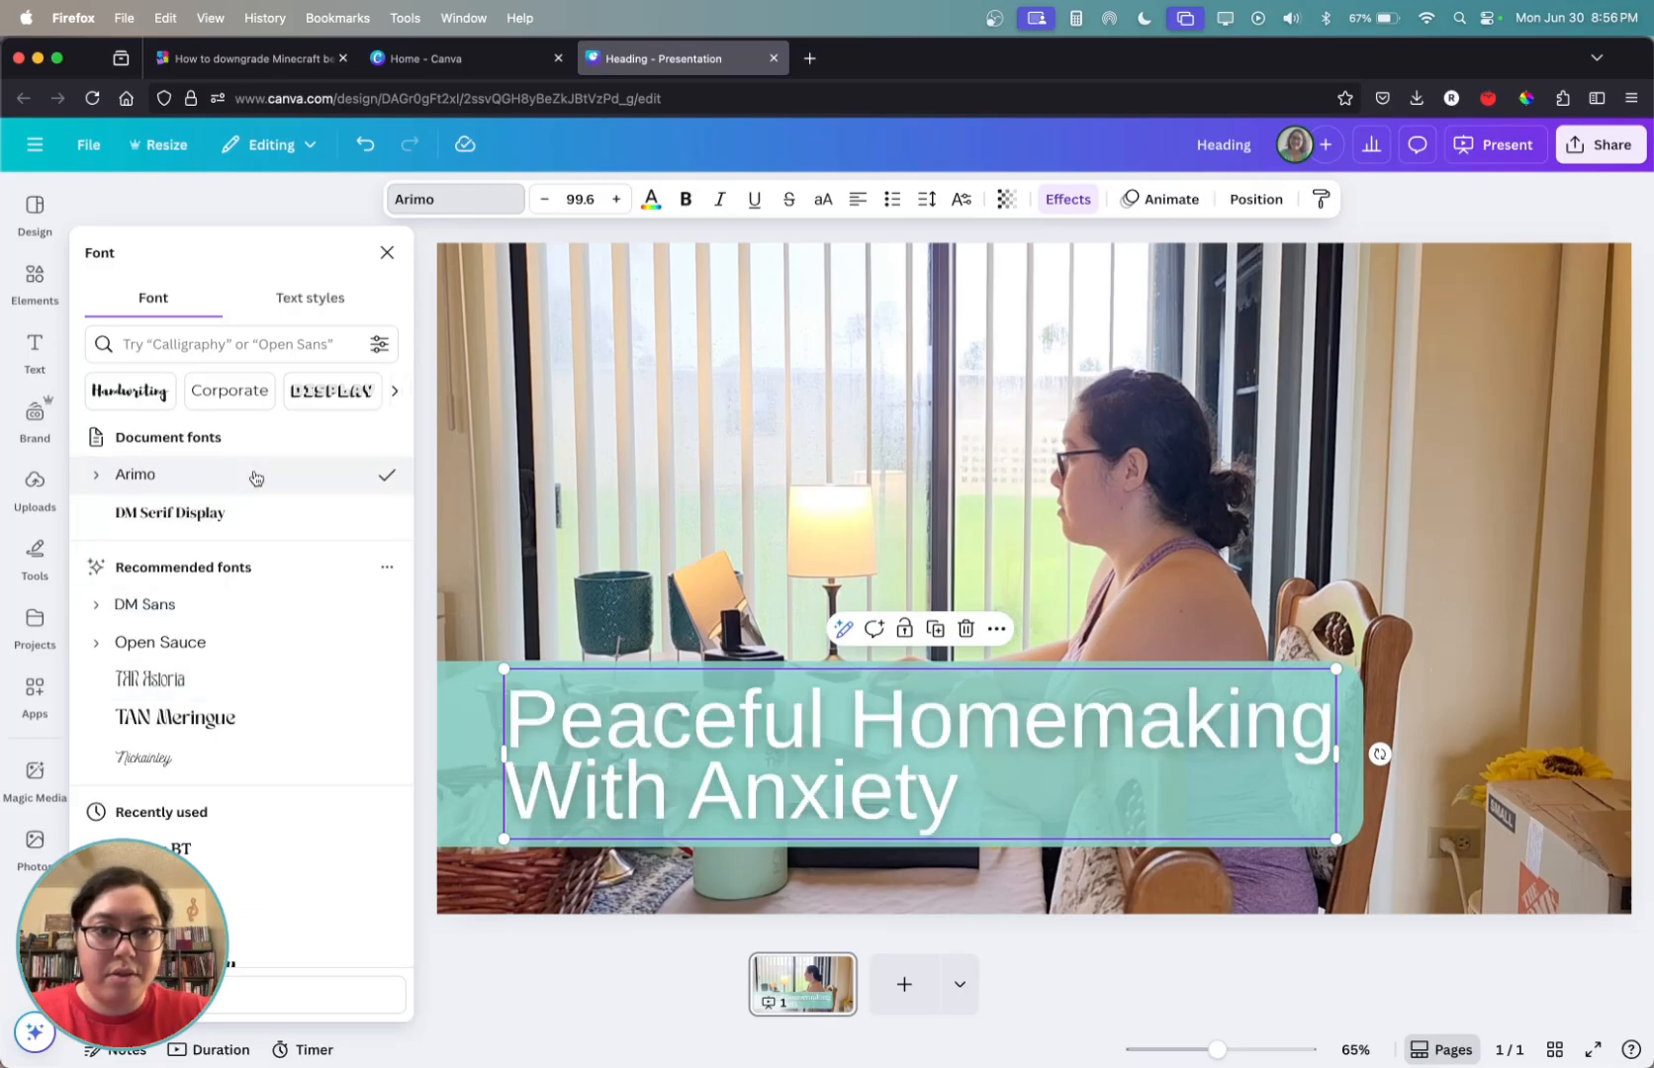
scroll(271, 626, down, 10)
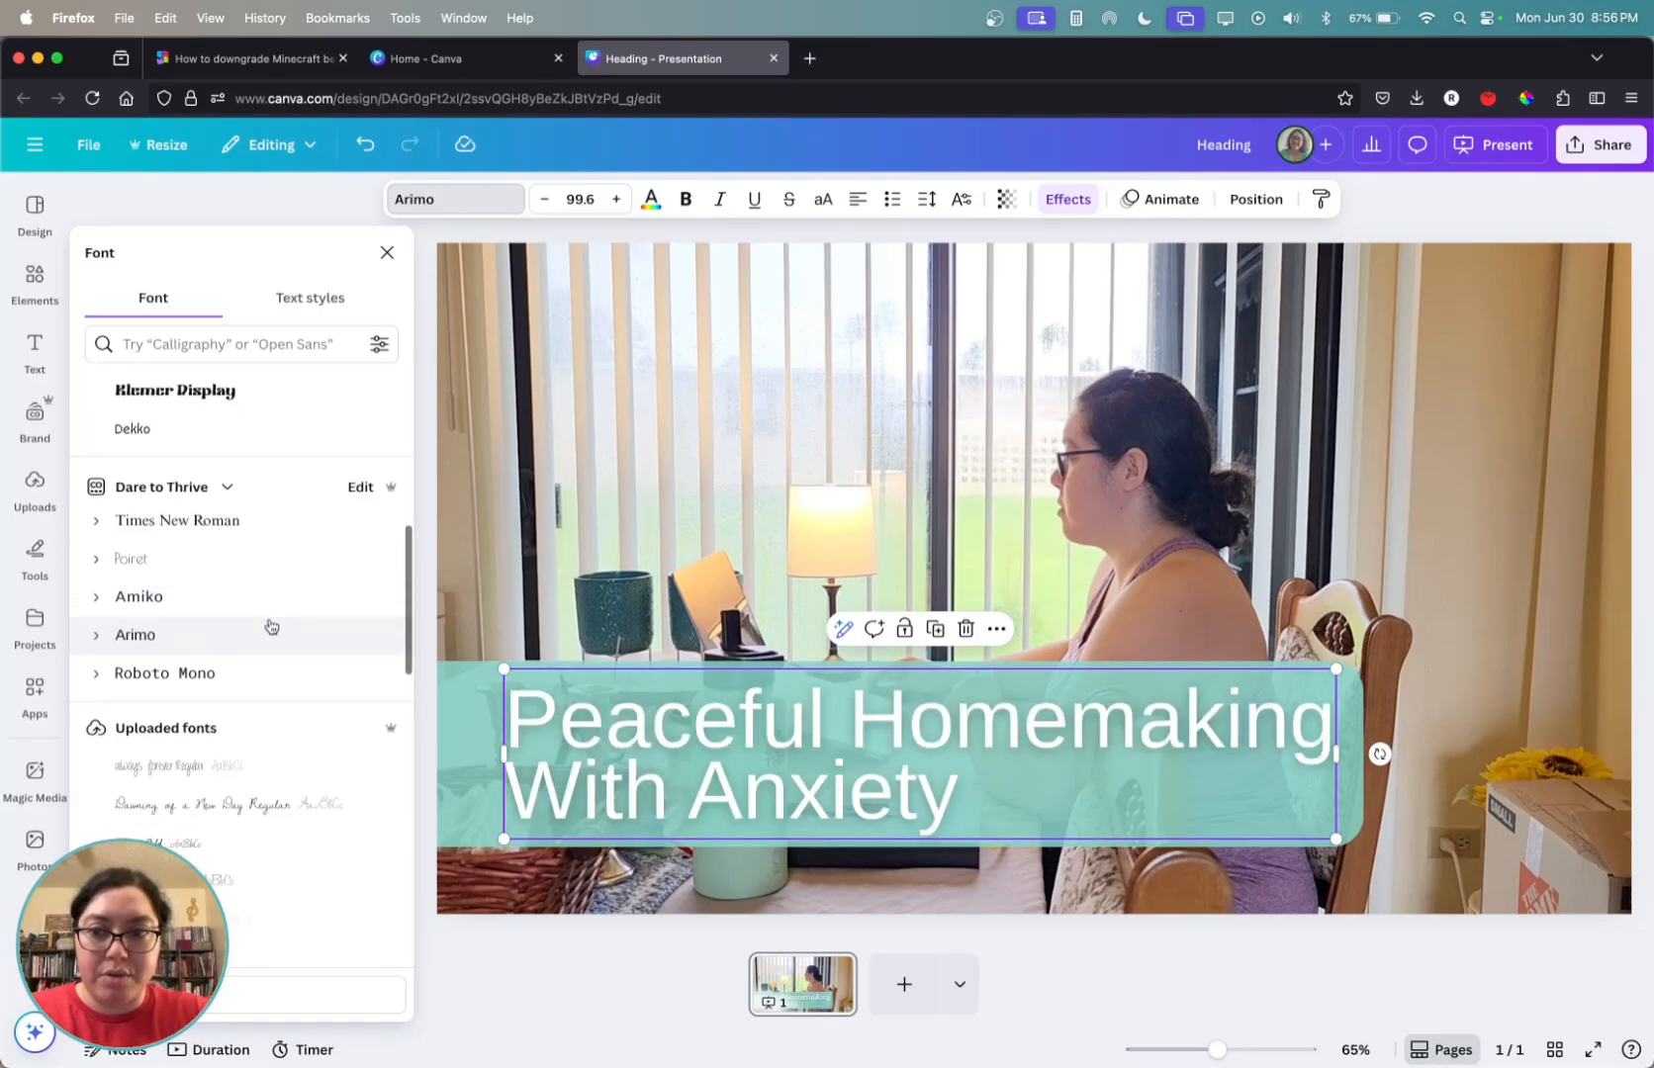
click(281, 599)
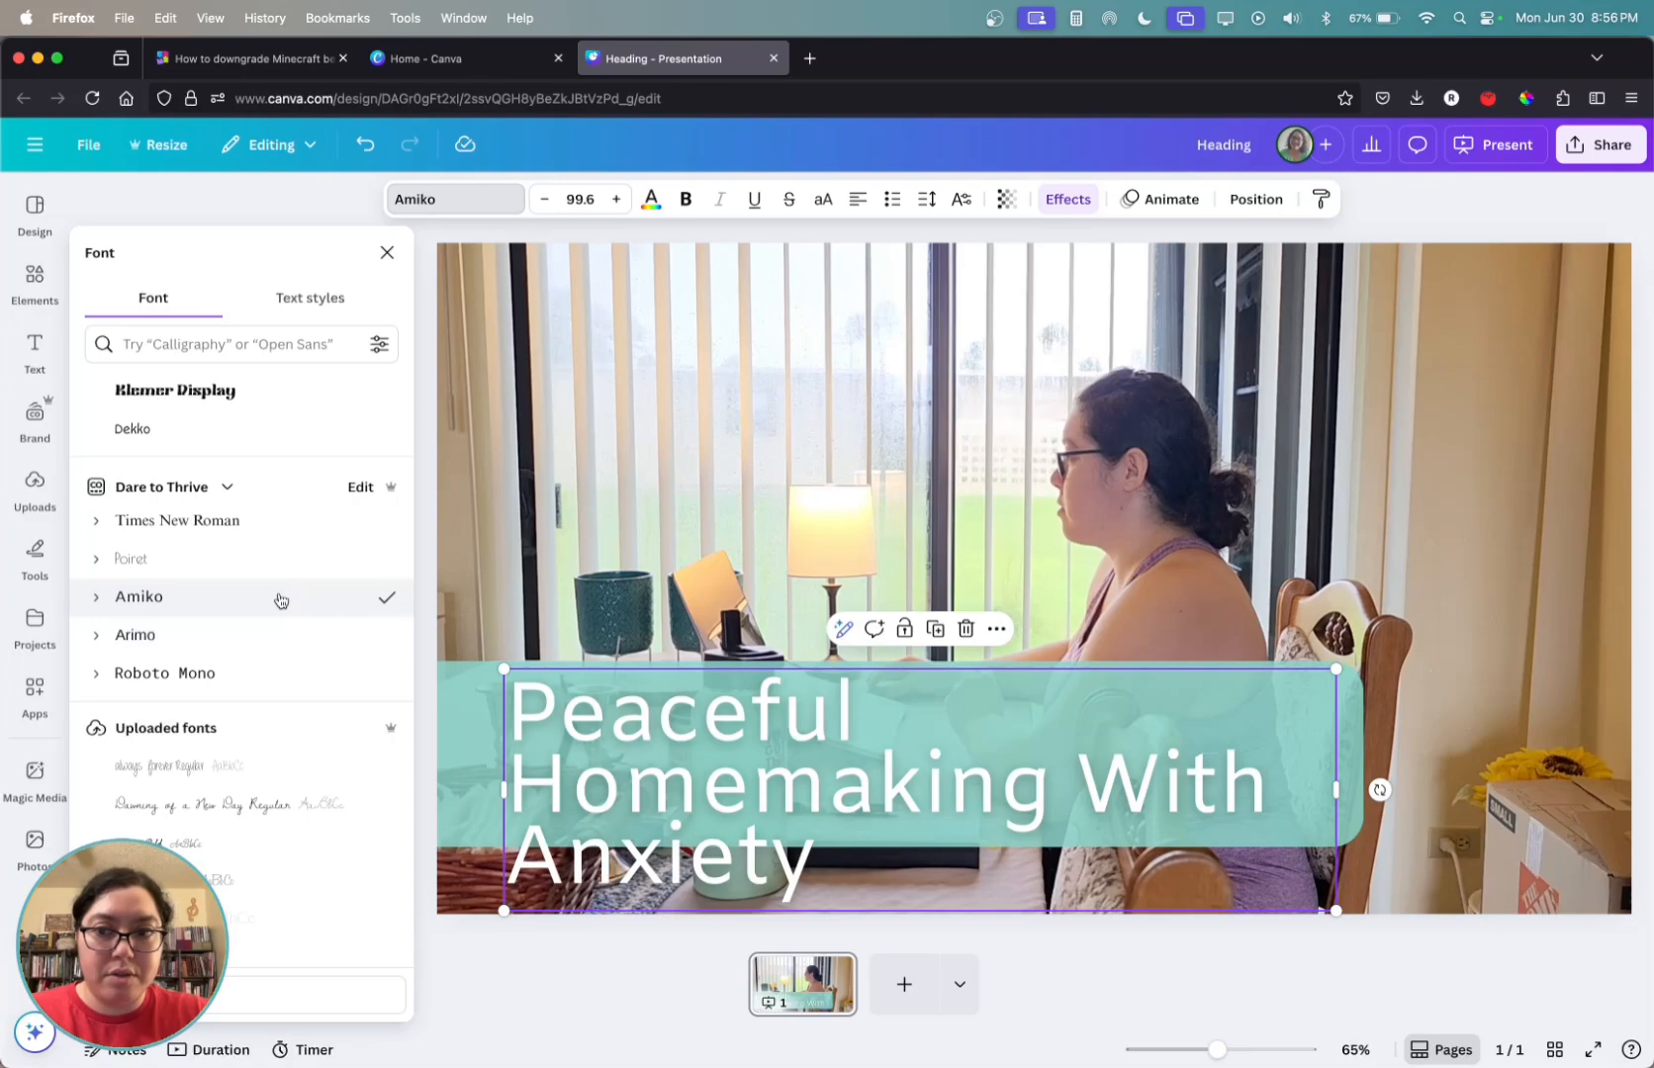
click(265, 638)
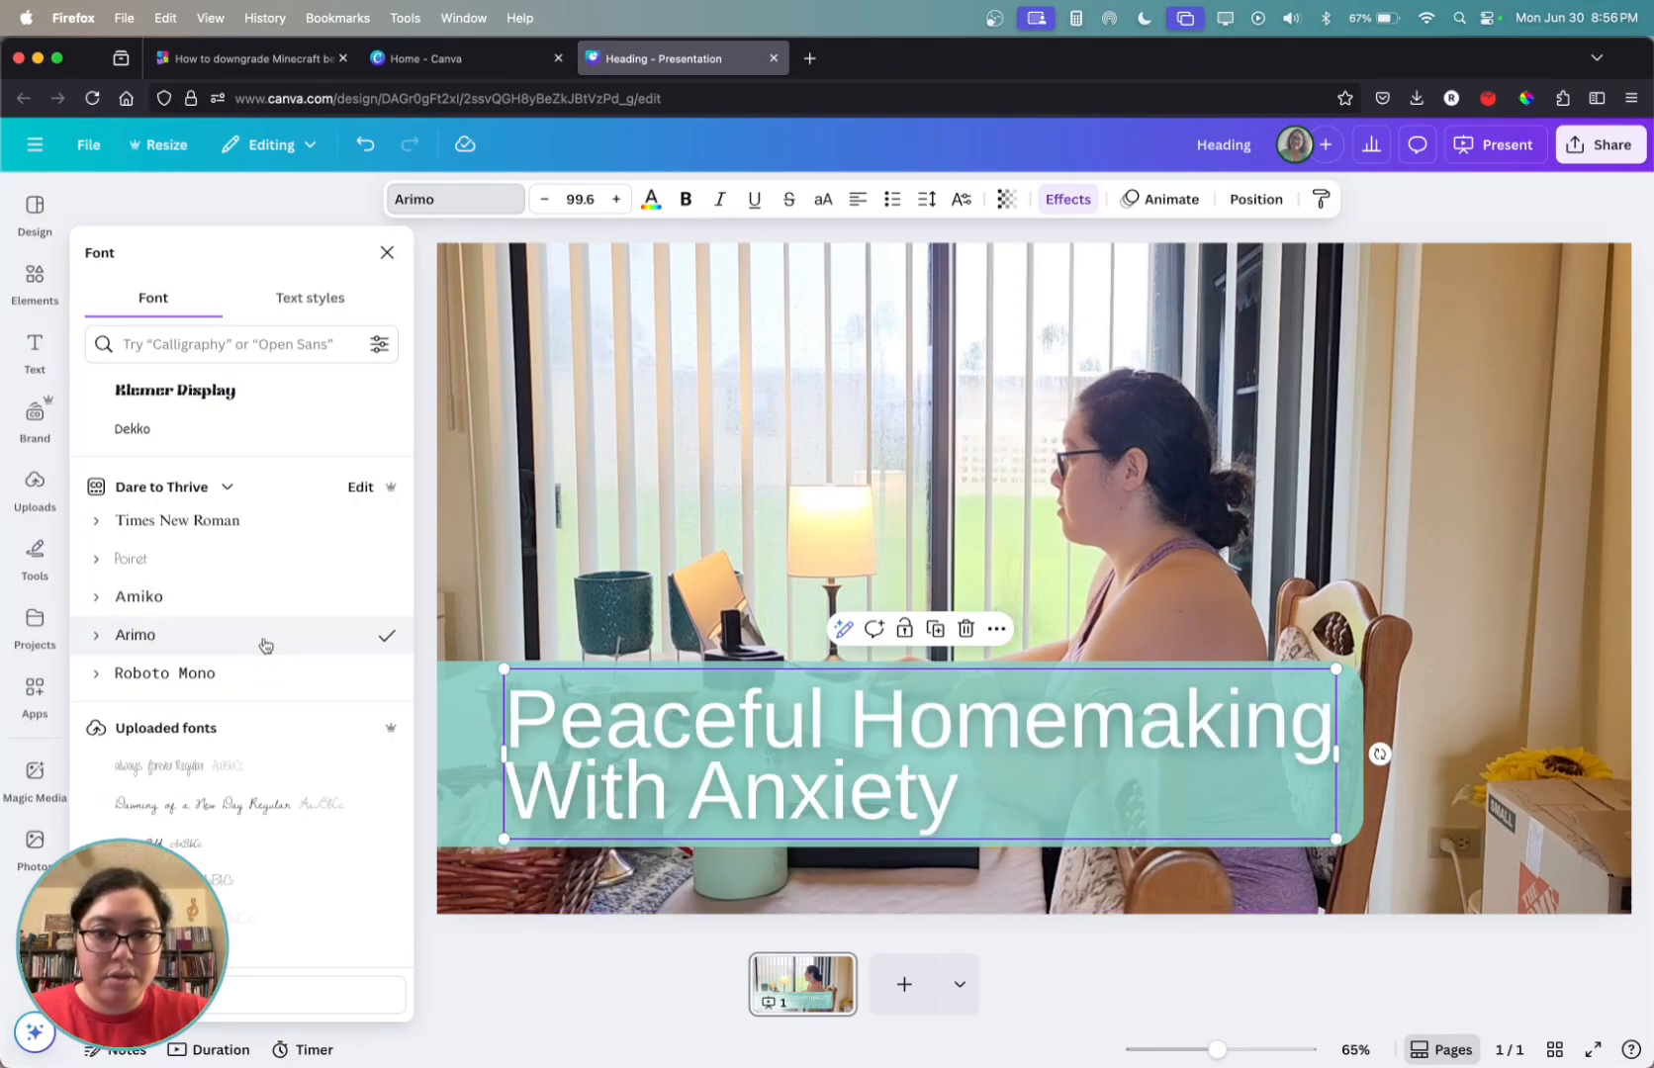
scroll(274, 765, down, 5)
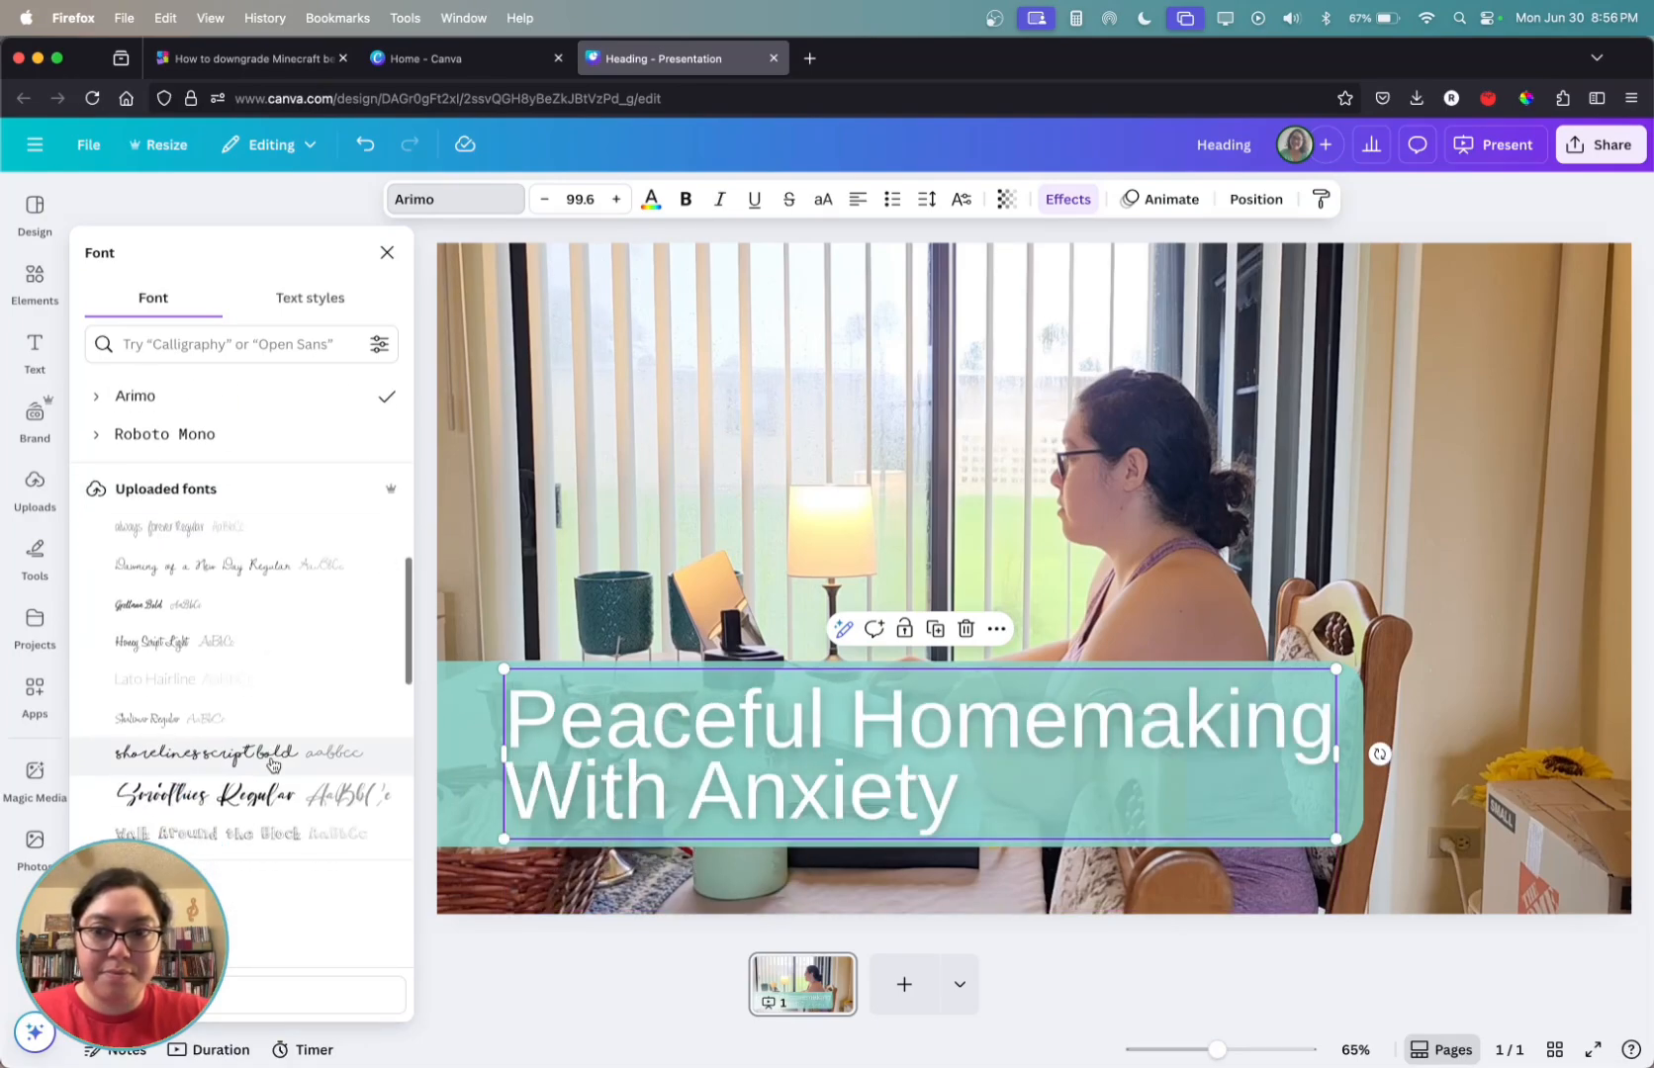
scroll(275, 764, down, 6)
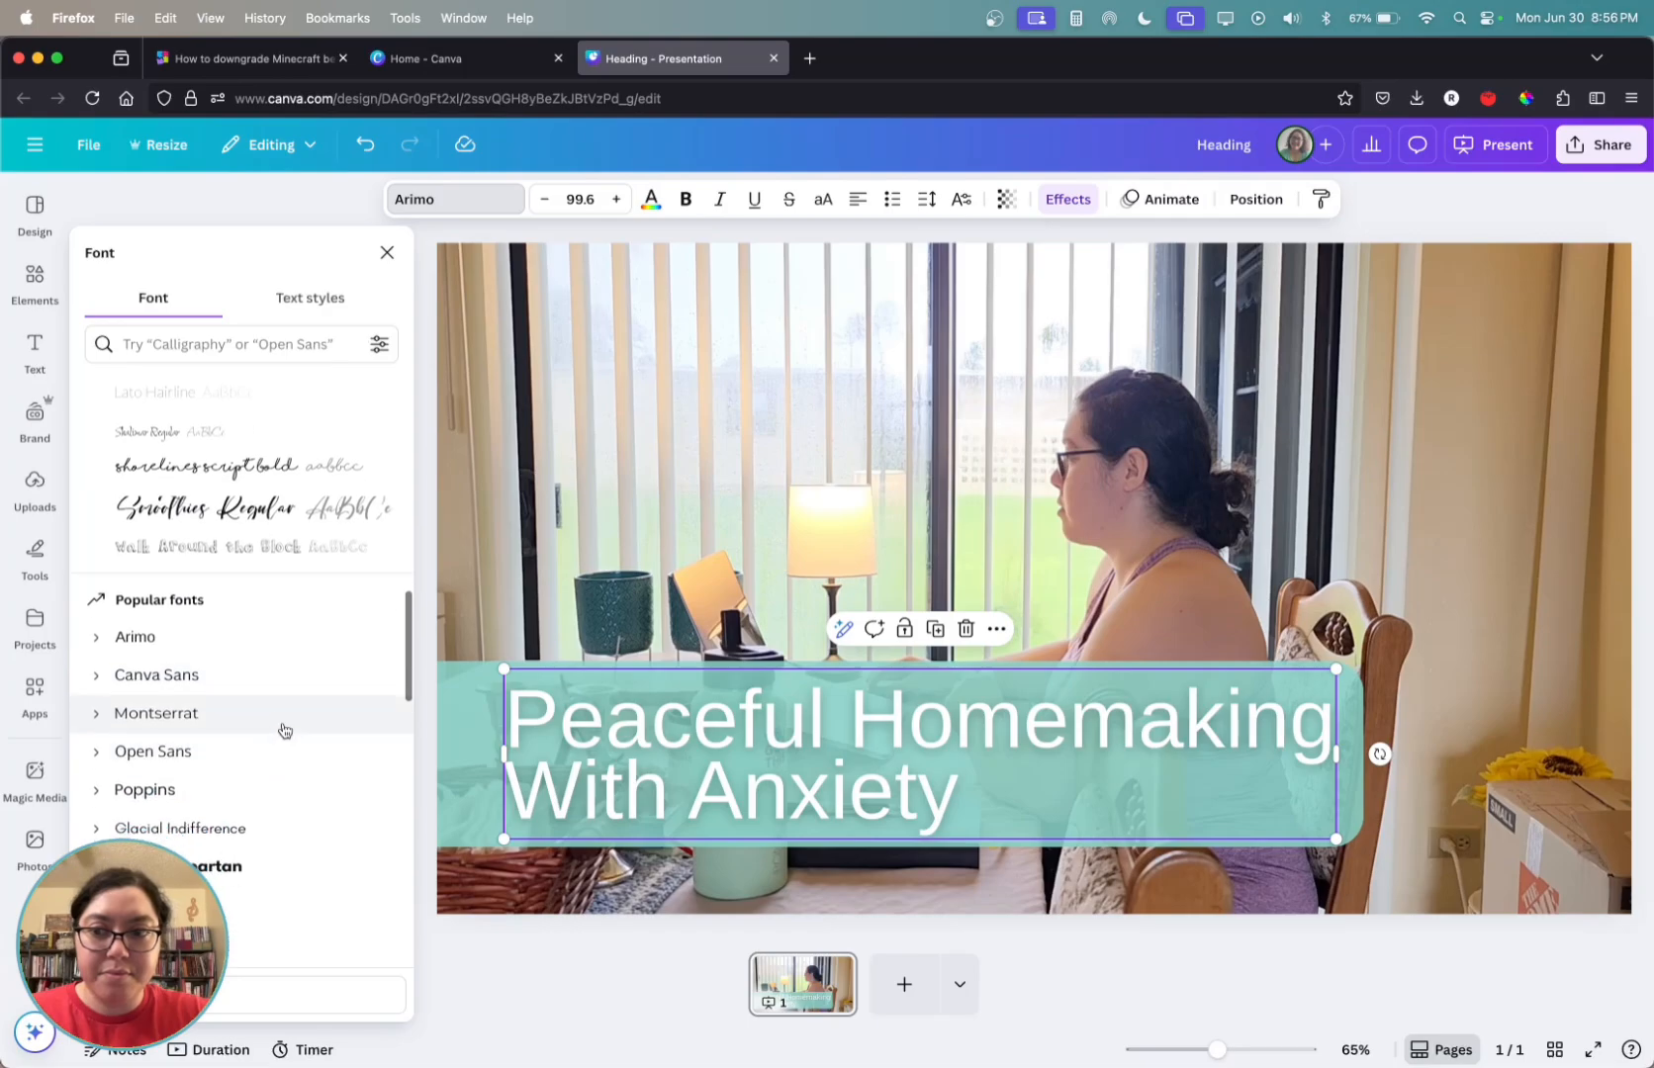
click(286, 727)
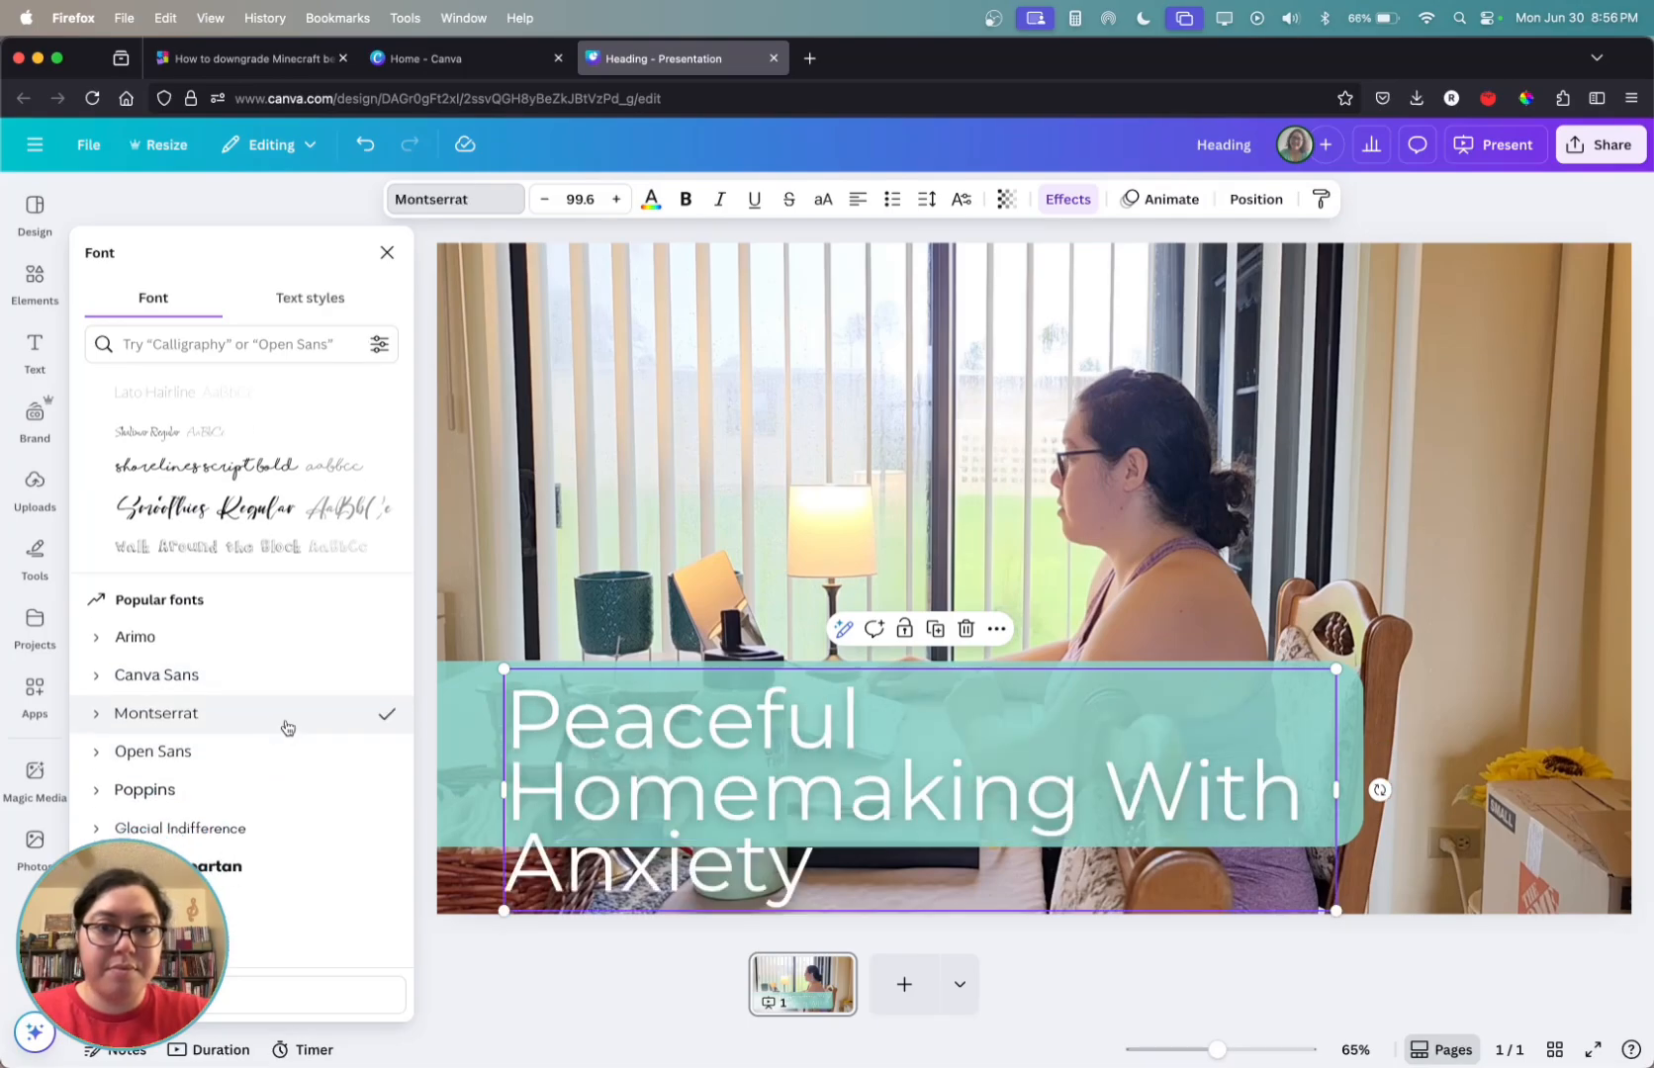
click(262, 754)
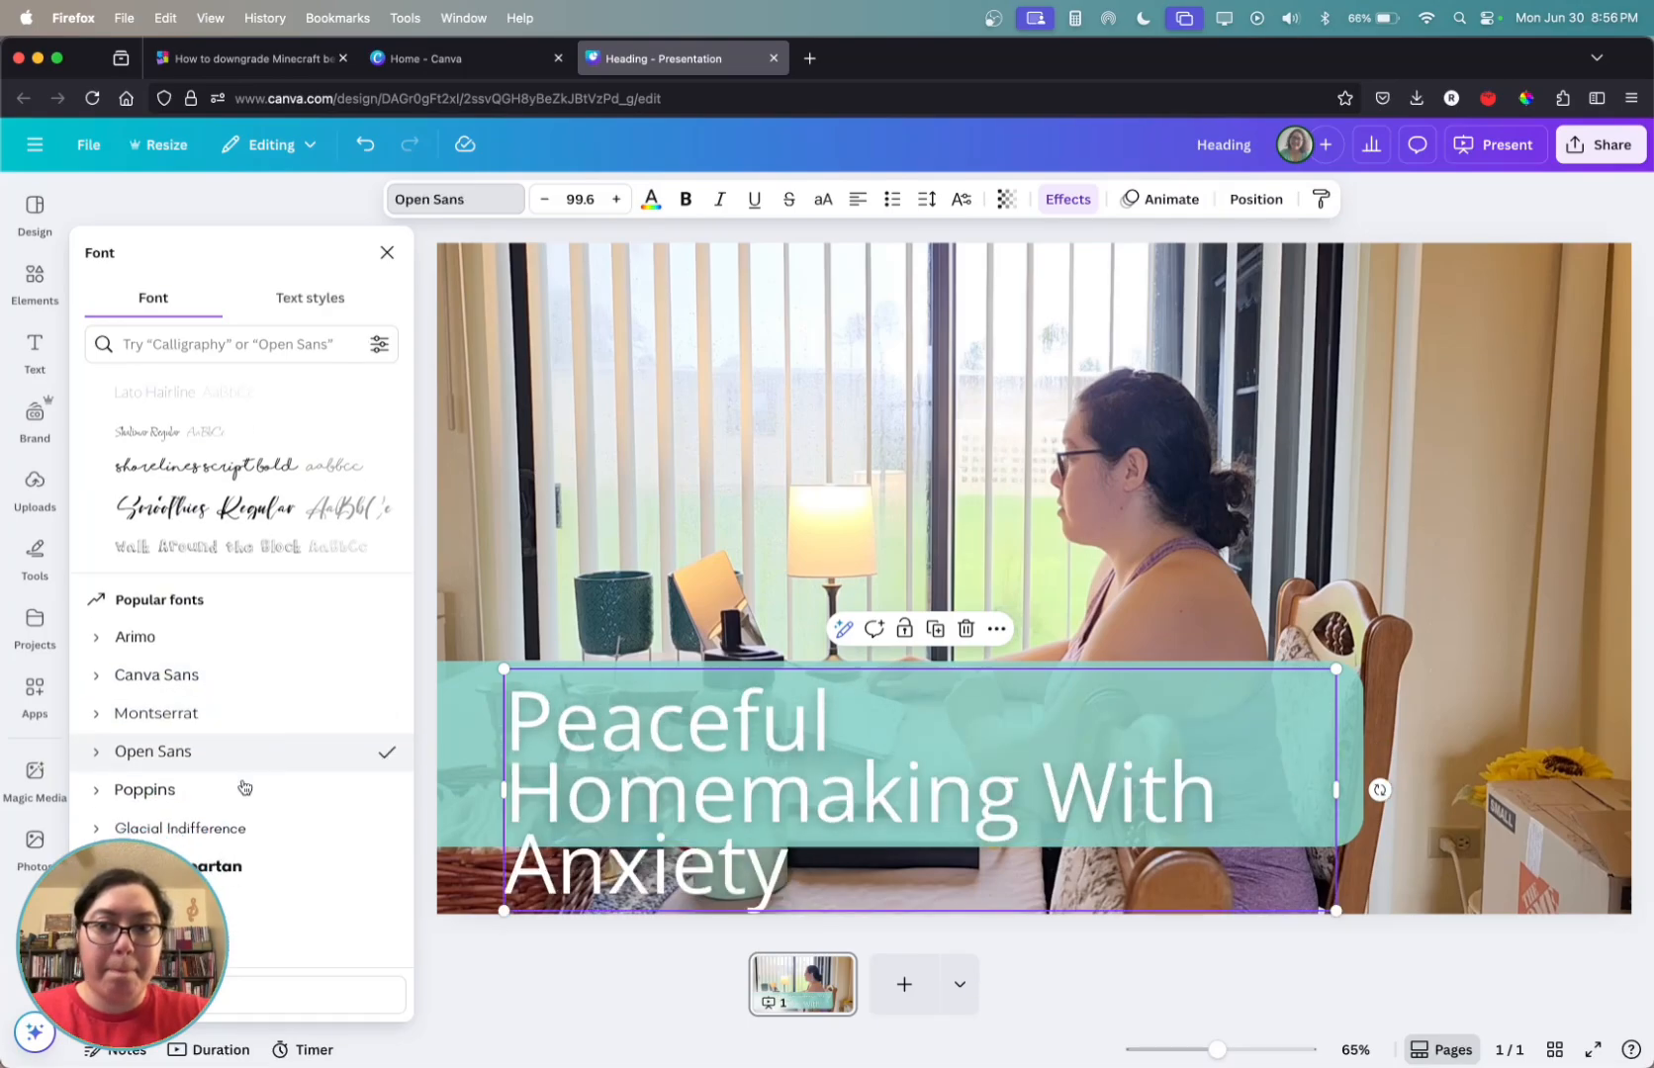
click(240, 791)
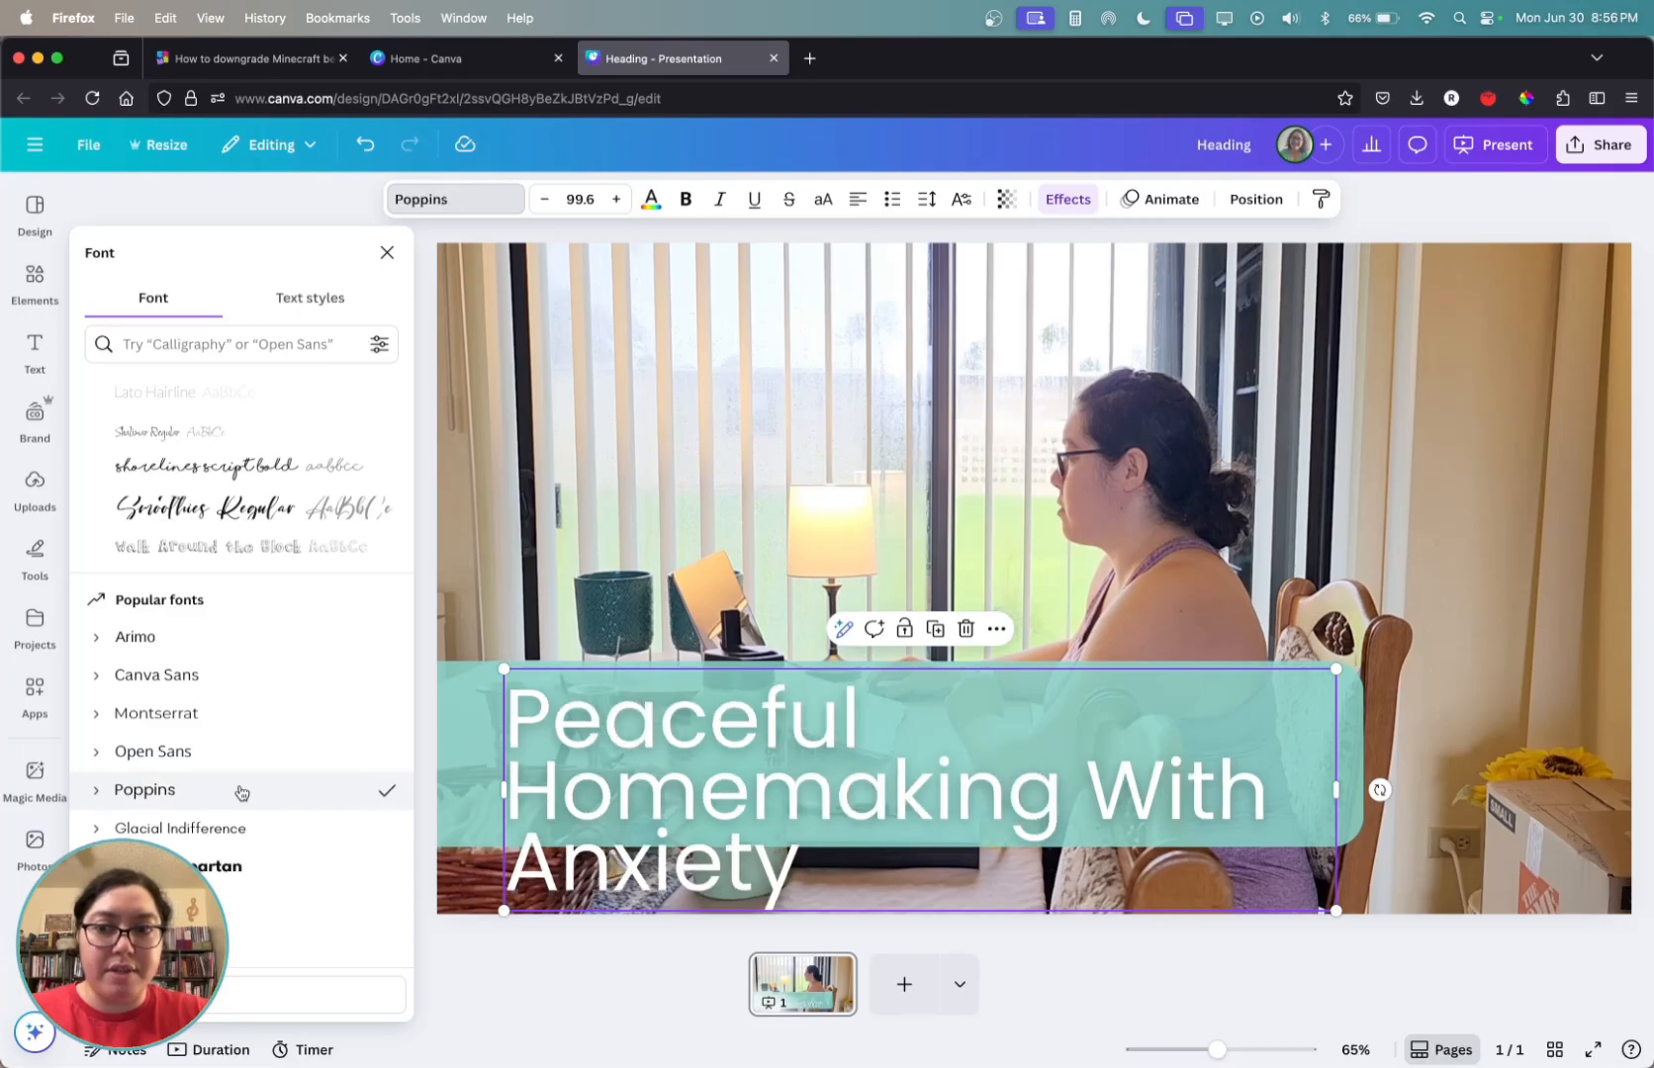
click(252, 871)
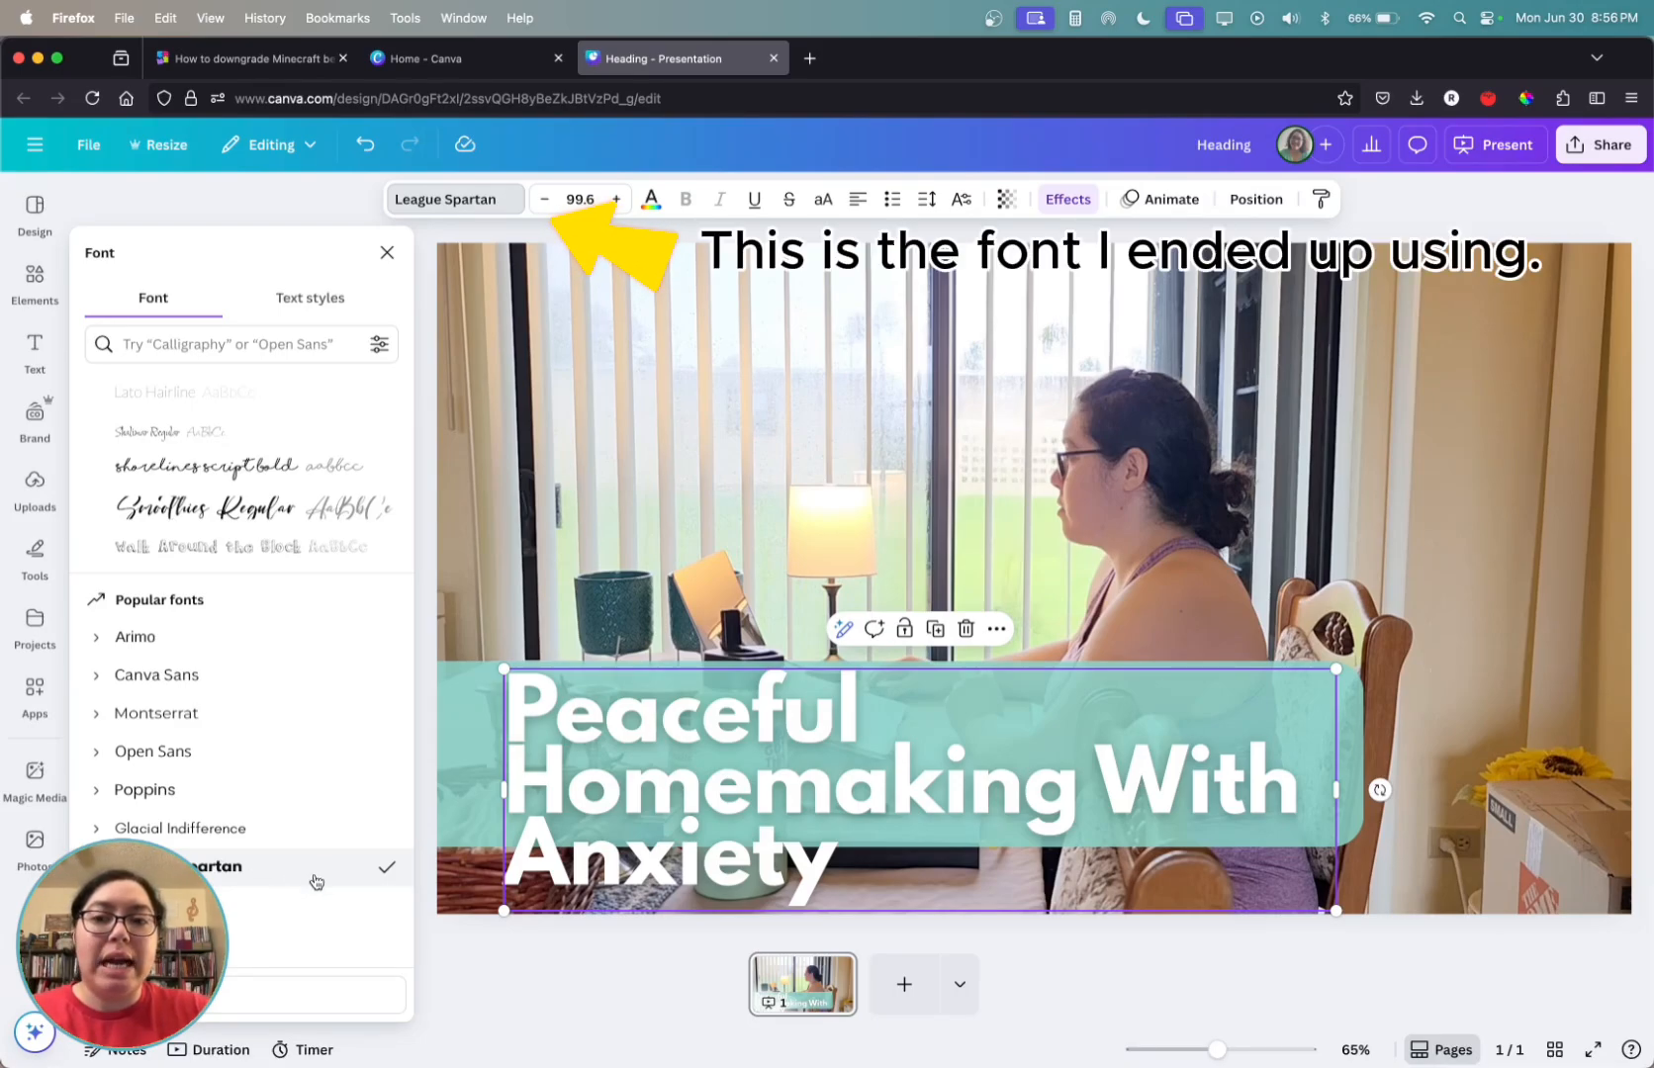
click(426, 788)
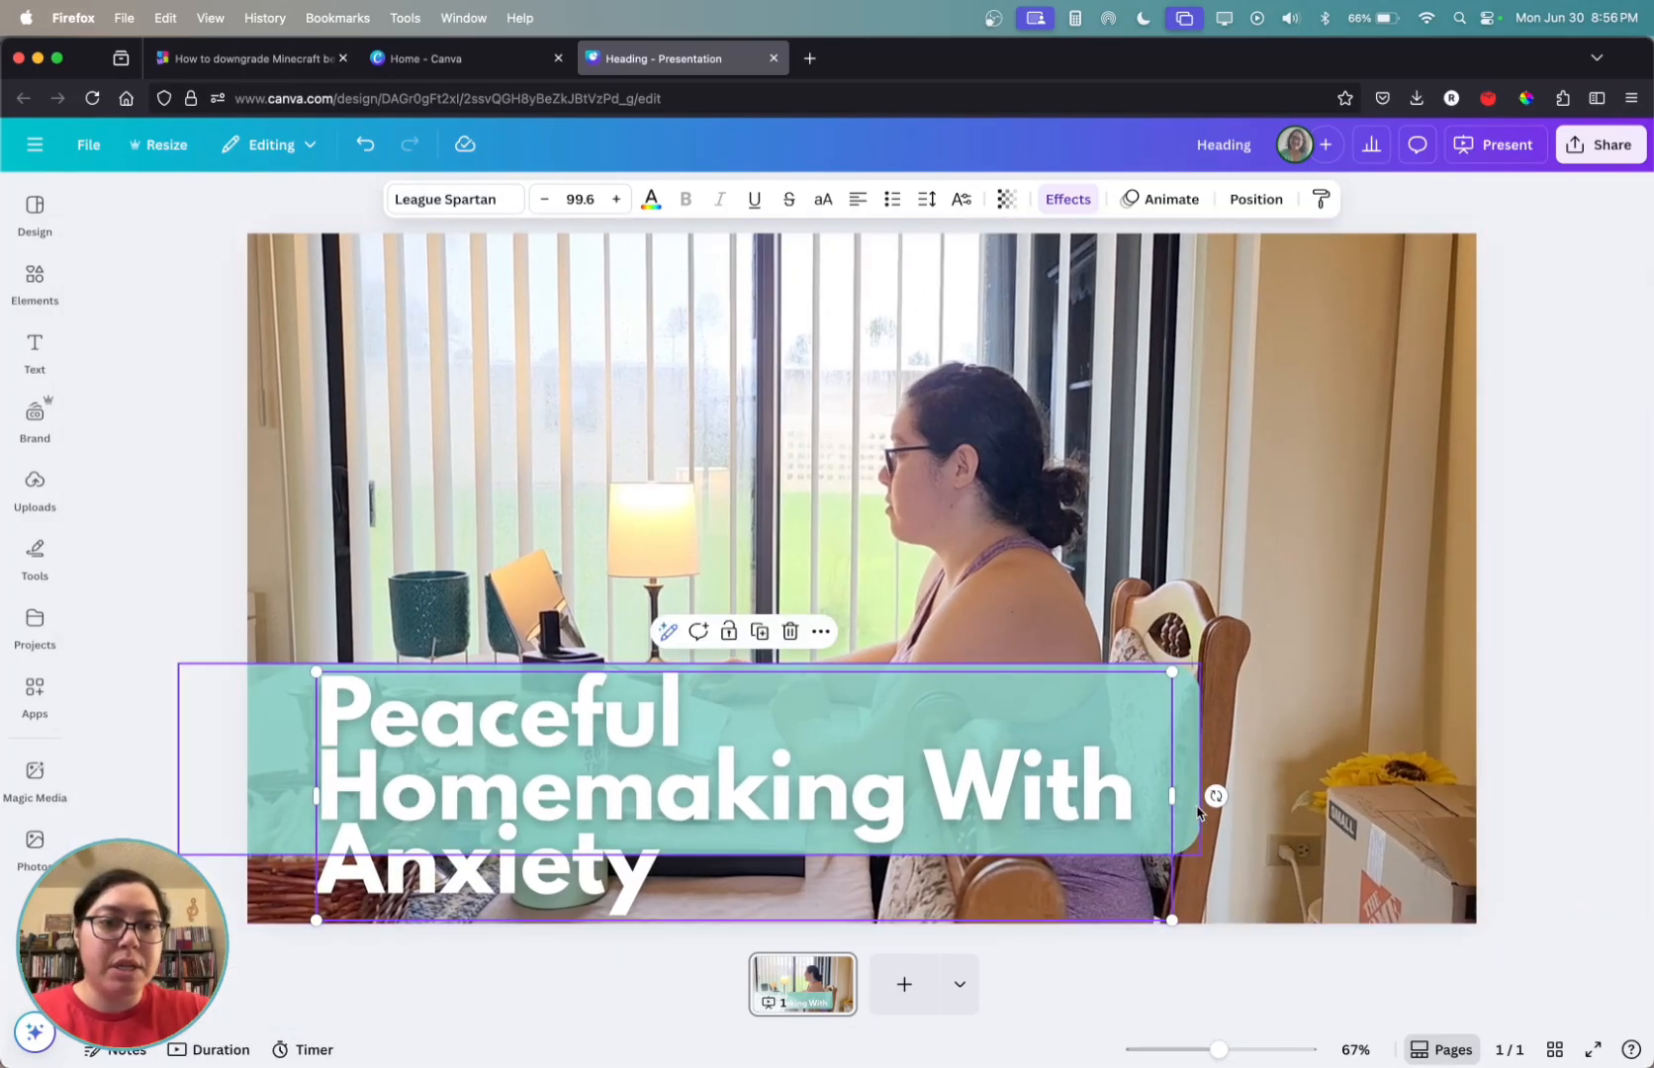
Step: Refit the title onto two lines inside the banner at font size 83.2, with its text box trimmed to the text's width
drag(1172, 796, 1369, 792)
drag(1371, 669, 1194, 701)
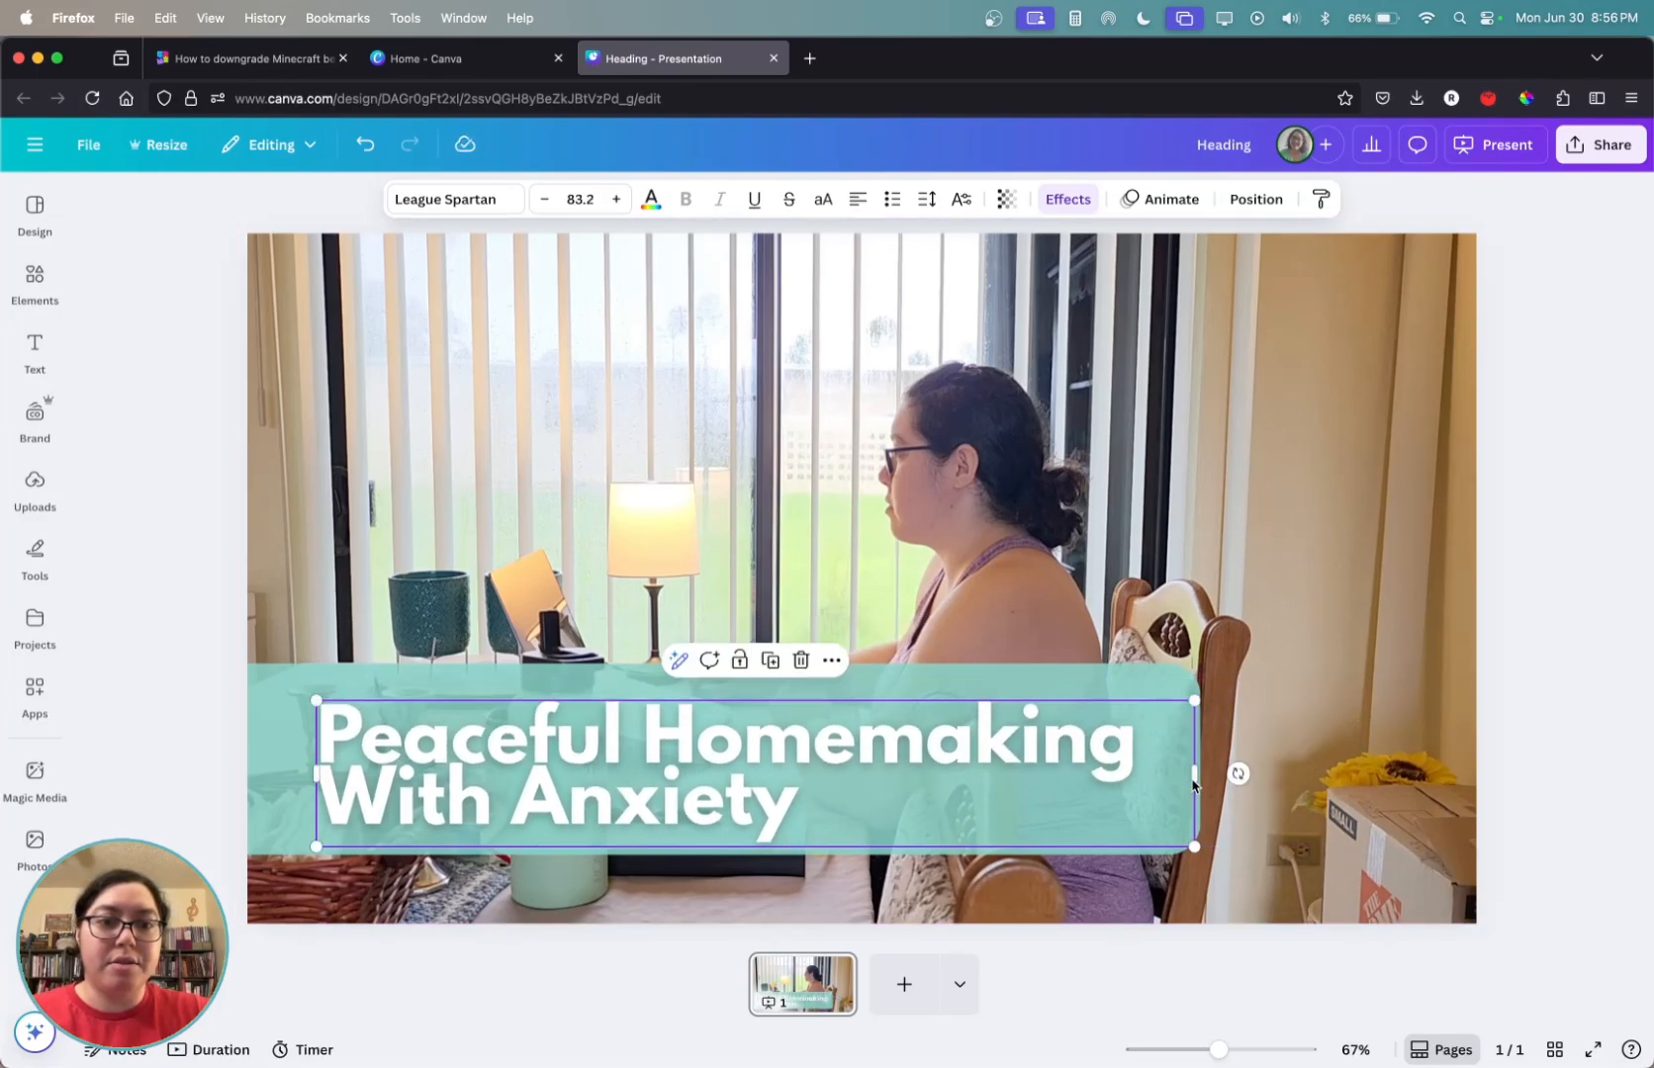
drag(1195, 776, 1150, 781)
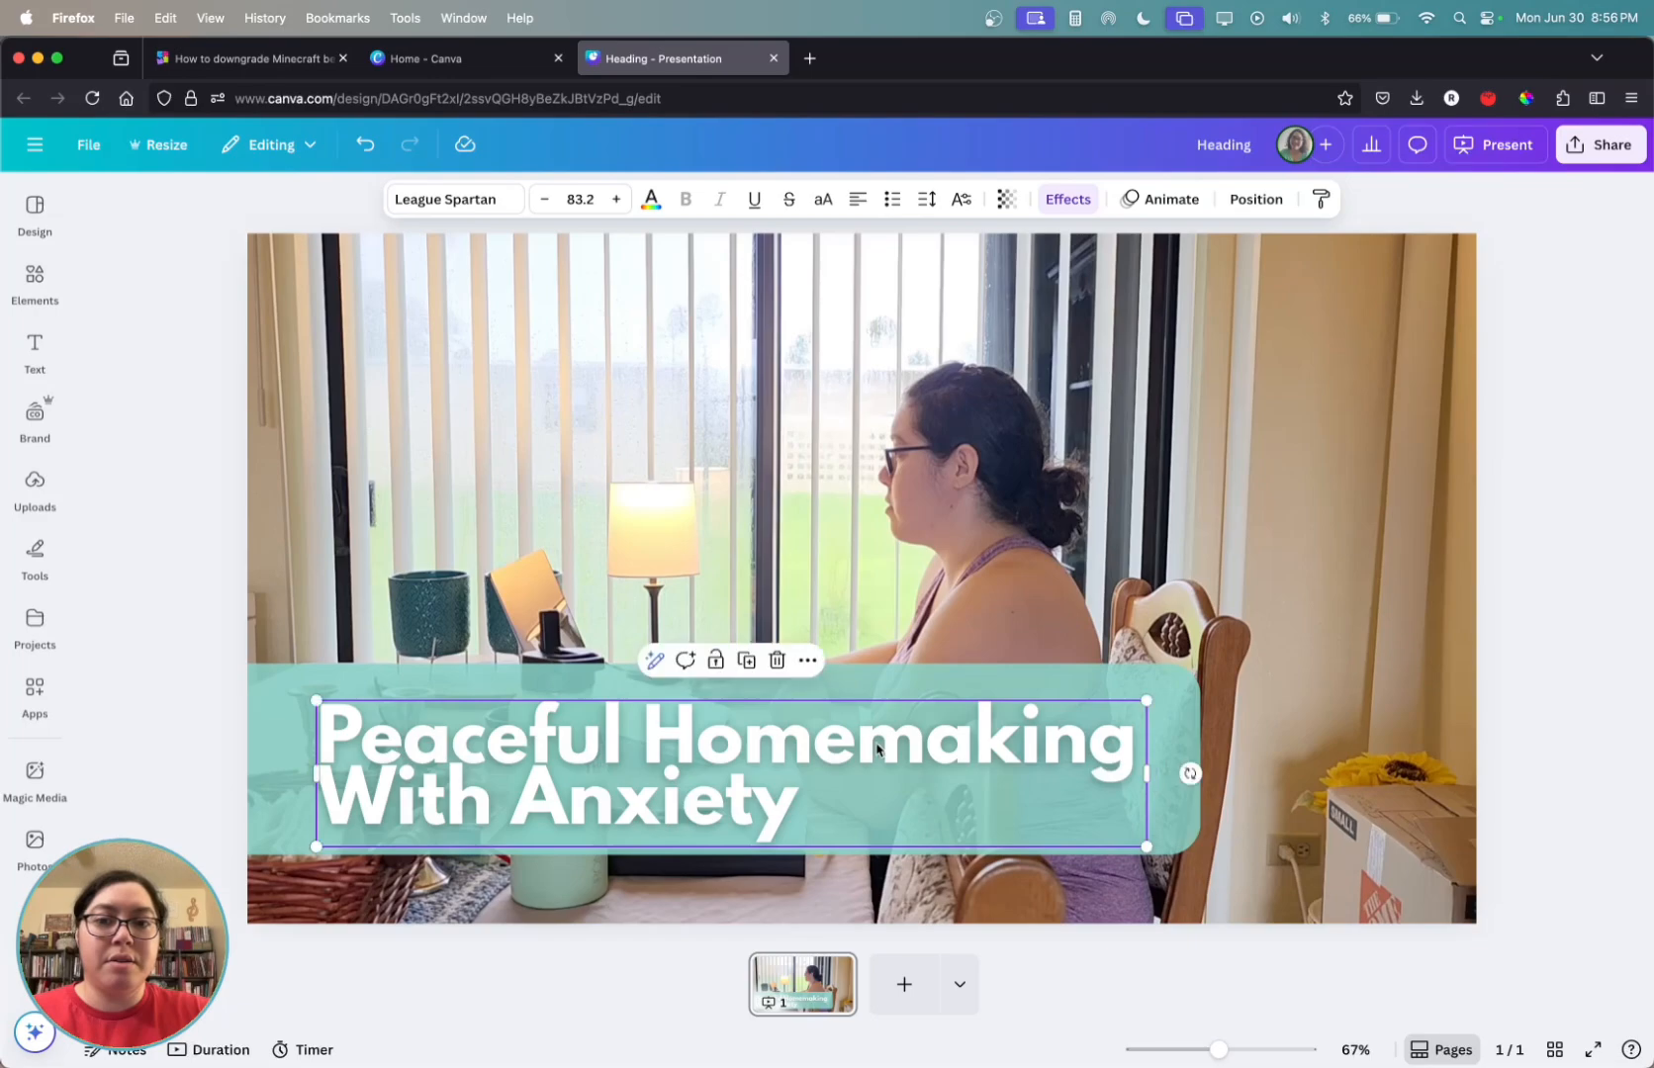
Step: Increase the title's line spacing to about 1.1 and centre the title vertically within the banner
click(926, 201)
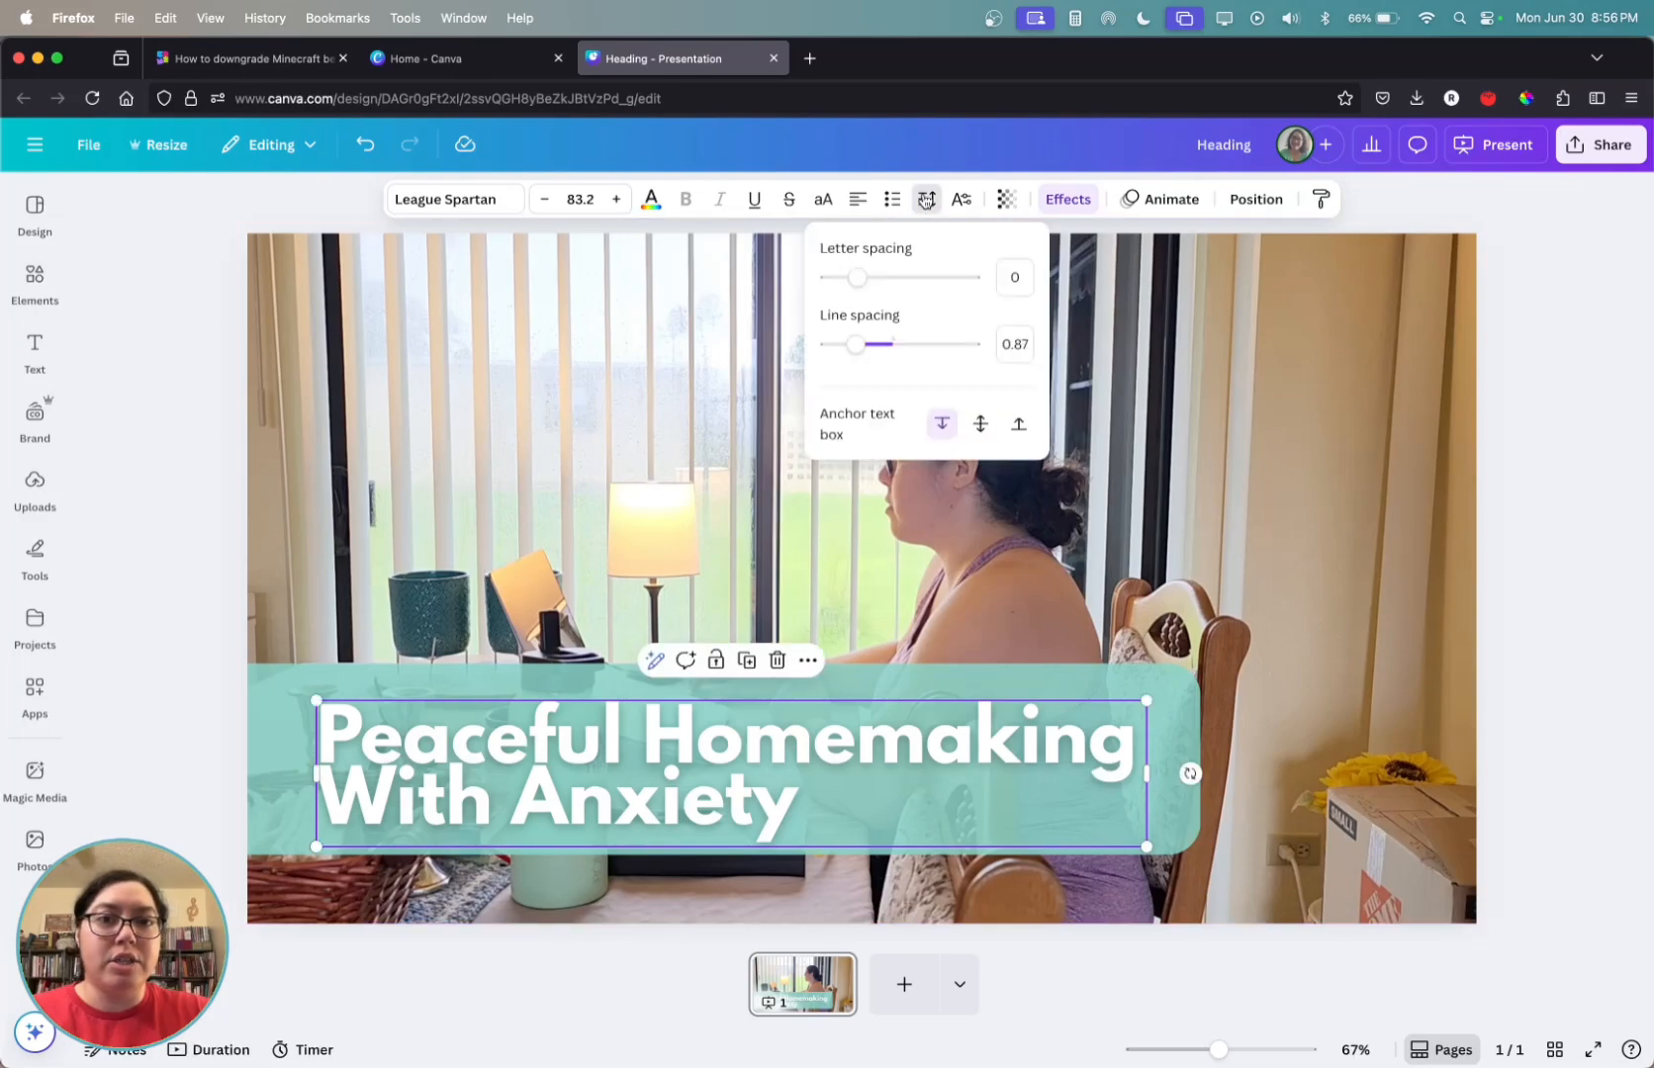
click(872, 349)
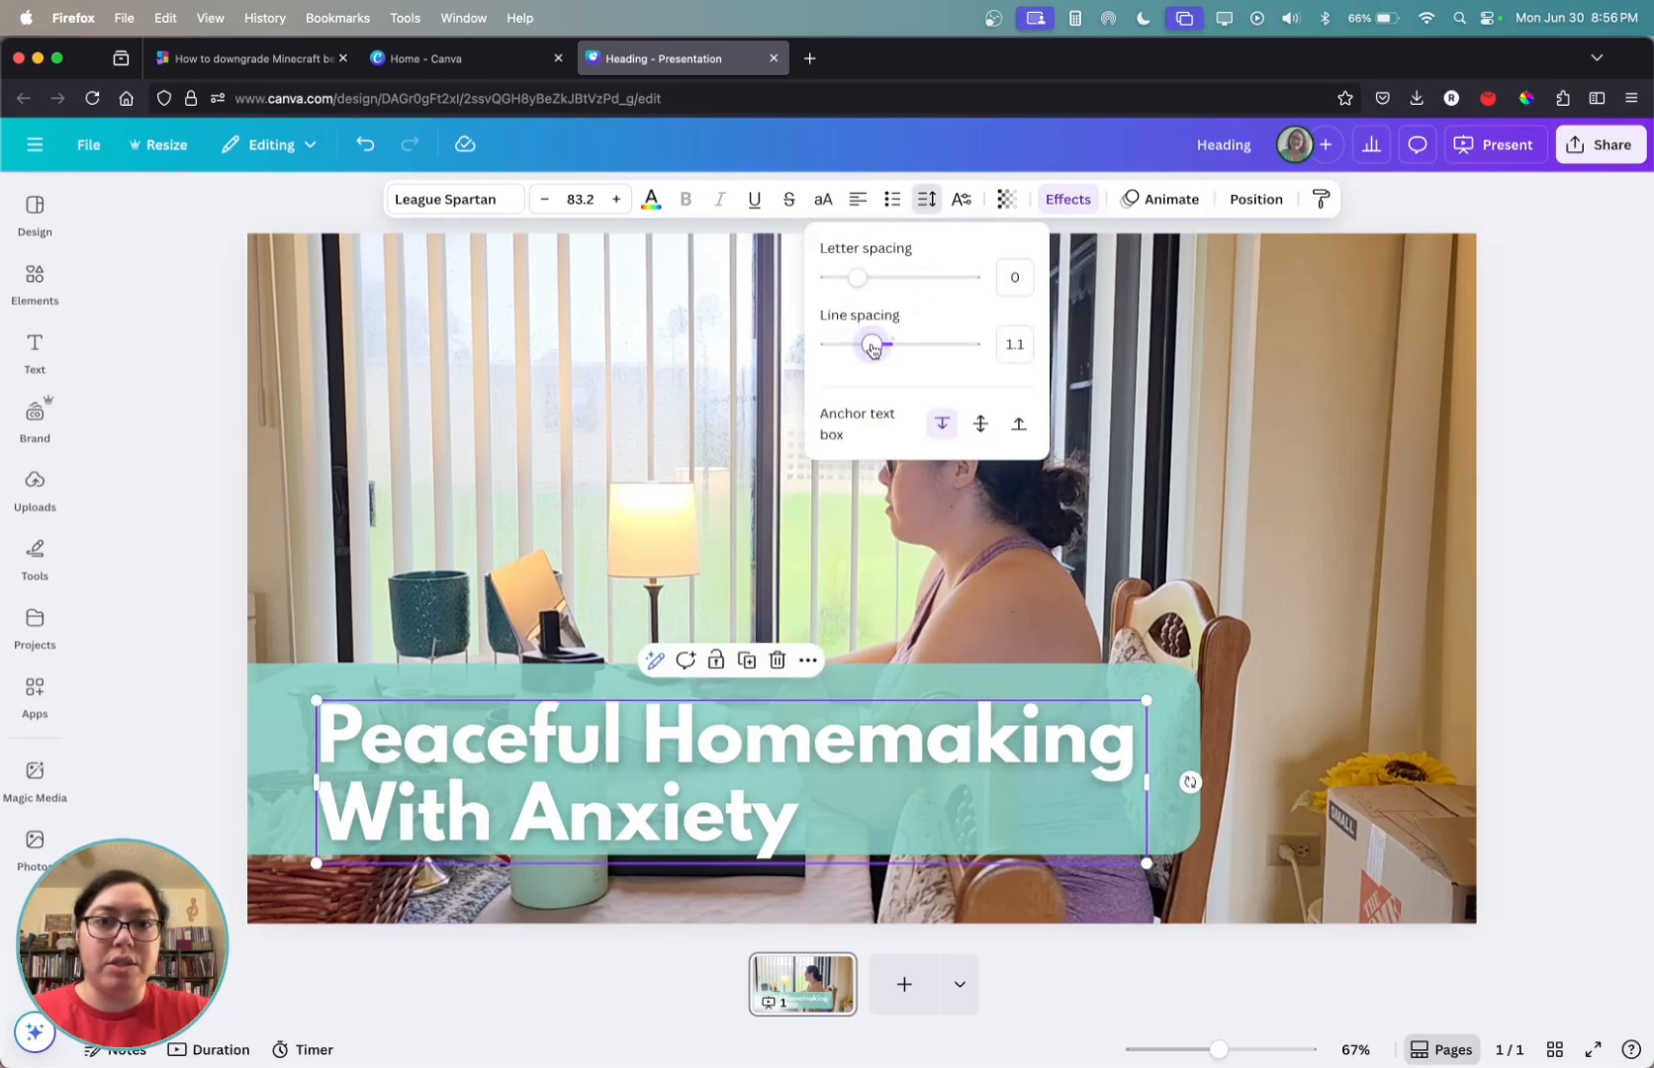
drag(872, 349, 876, 348)
click(217, 774)
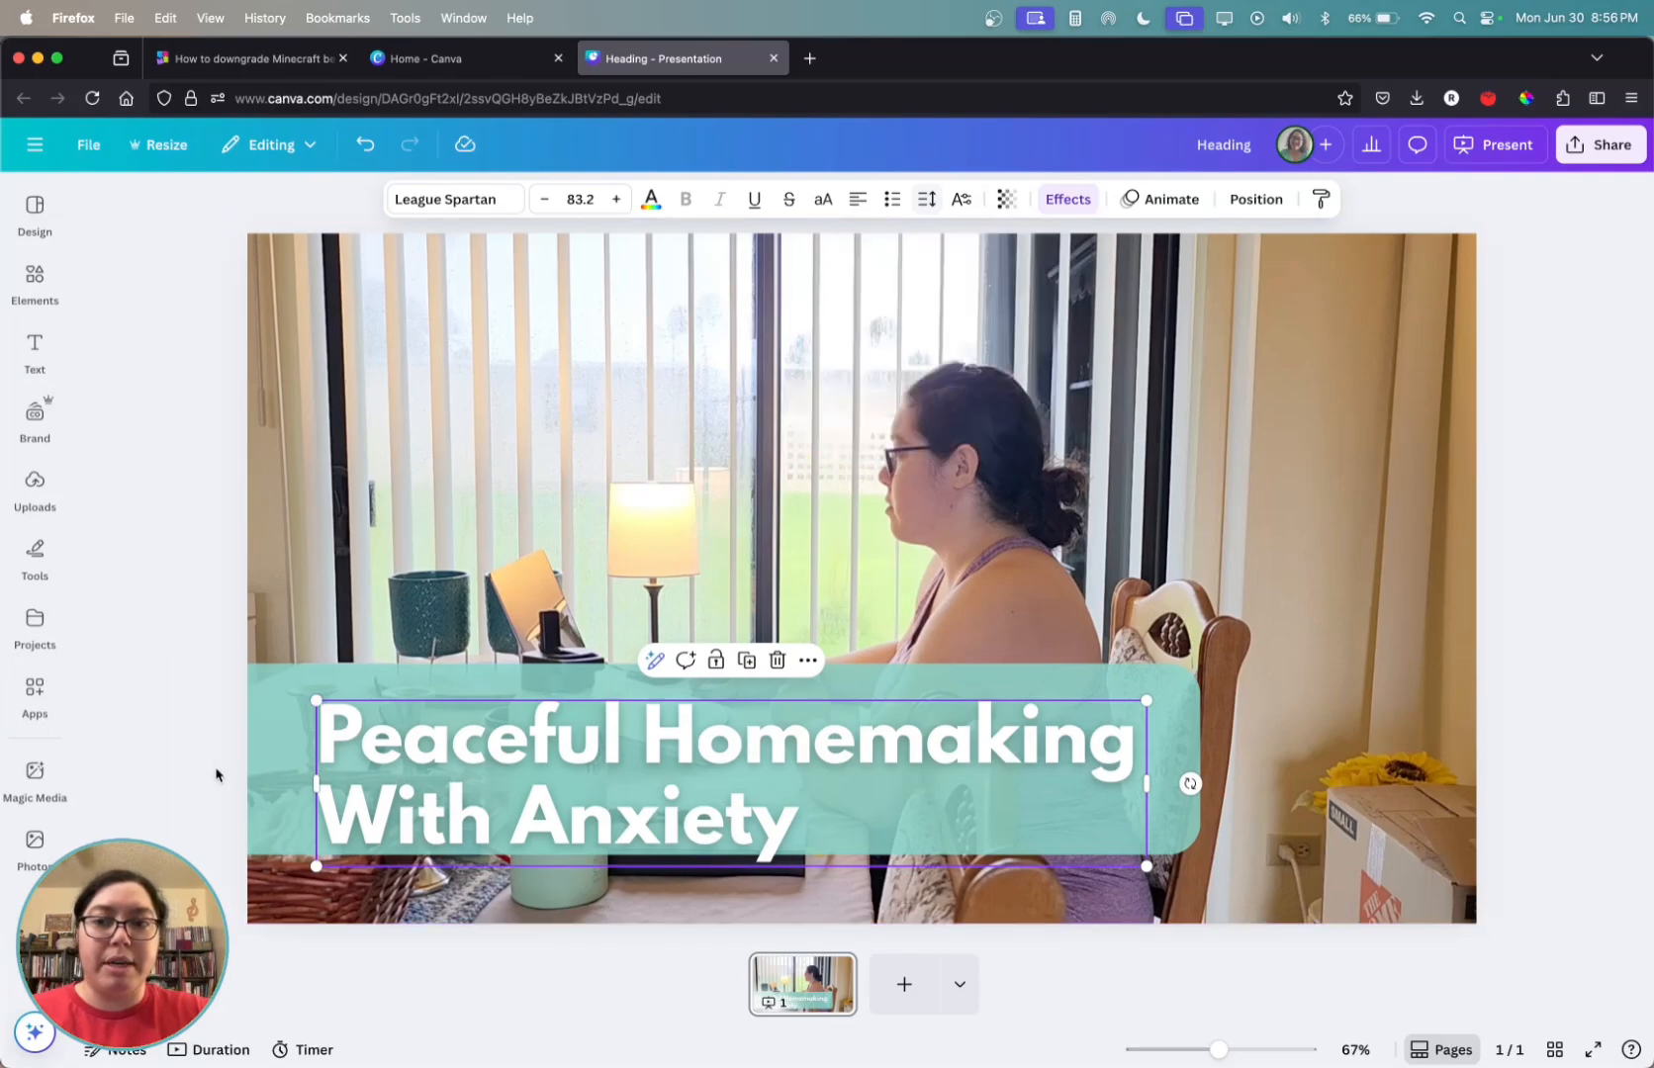
drag(643, 748, 645, 728)
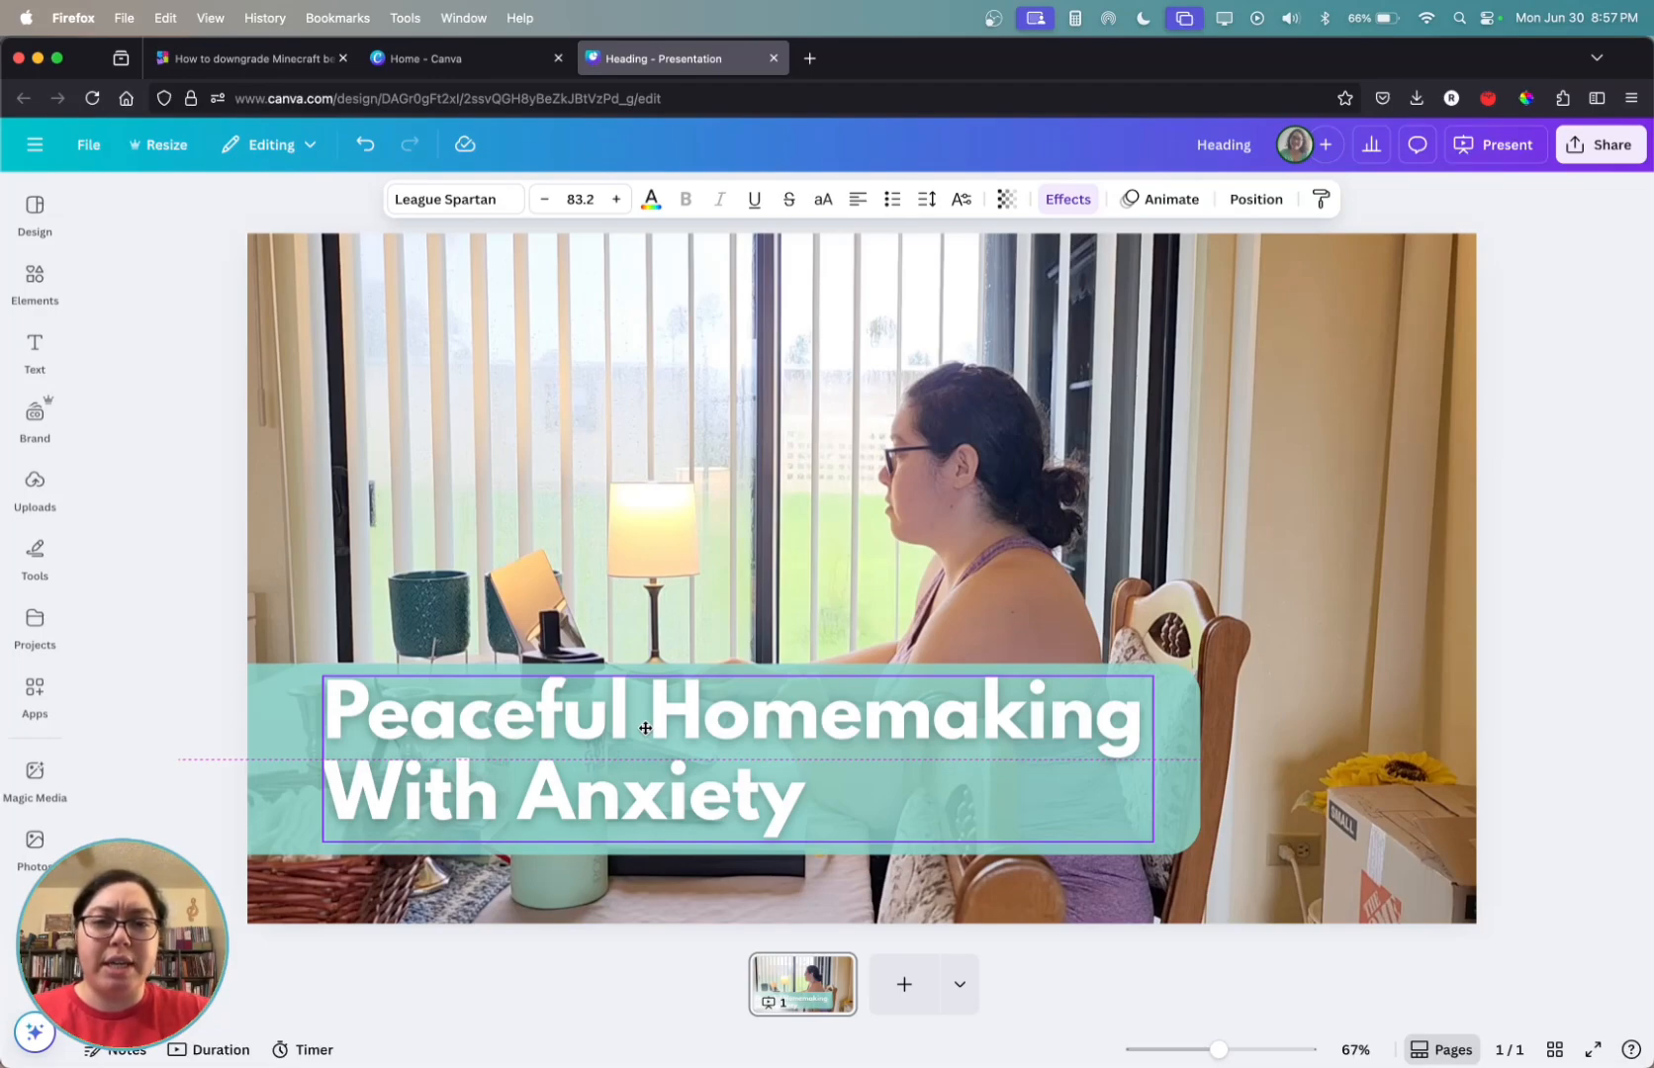
drag(645, 728, 645, 728)
Step: Extend the banner's upper edge slightly upward and shift the title up a little to suit it
click(298, 784)
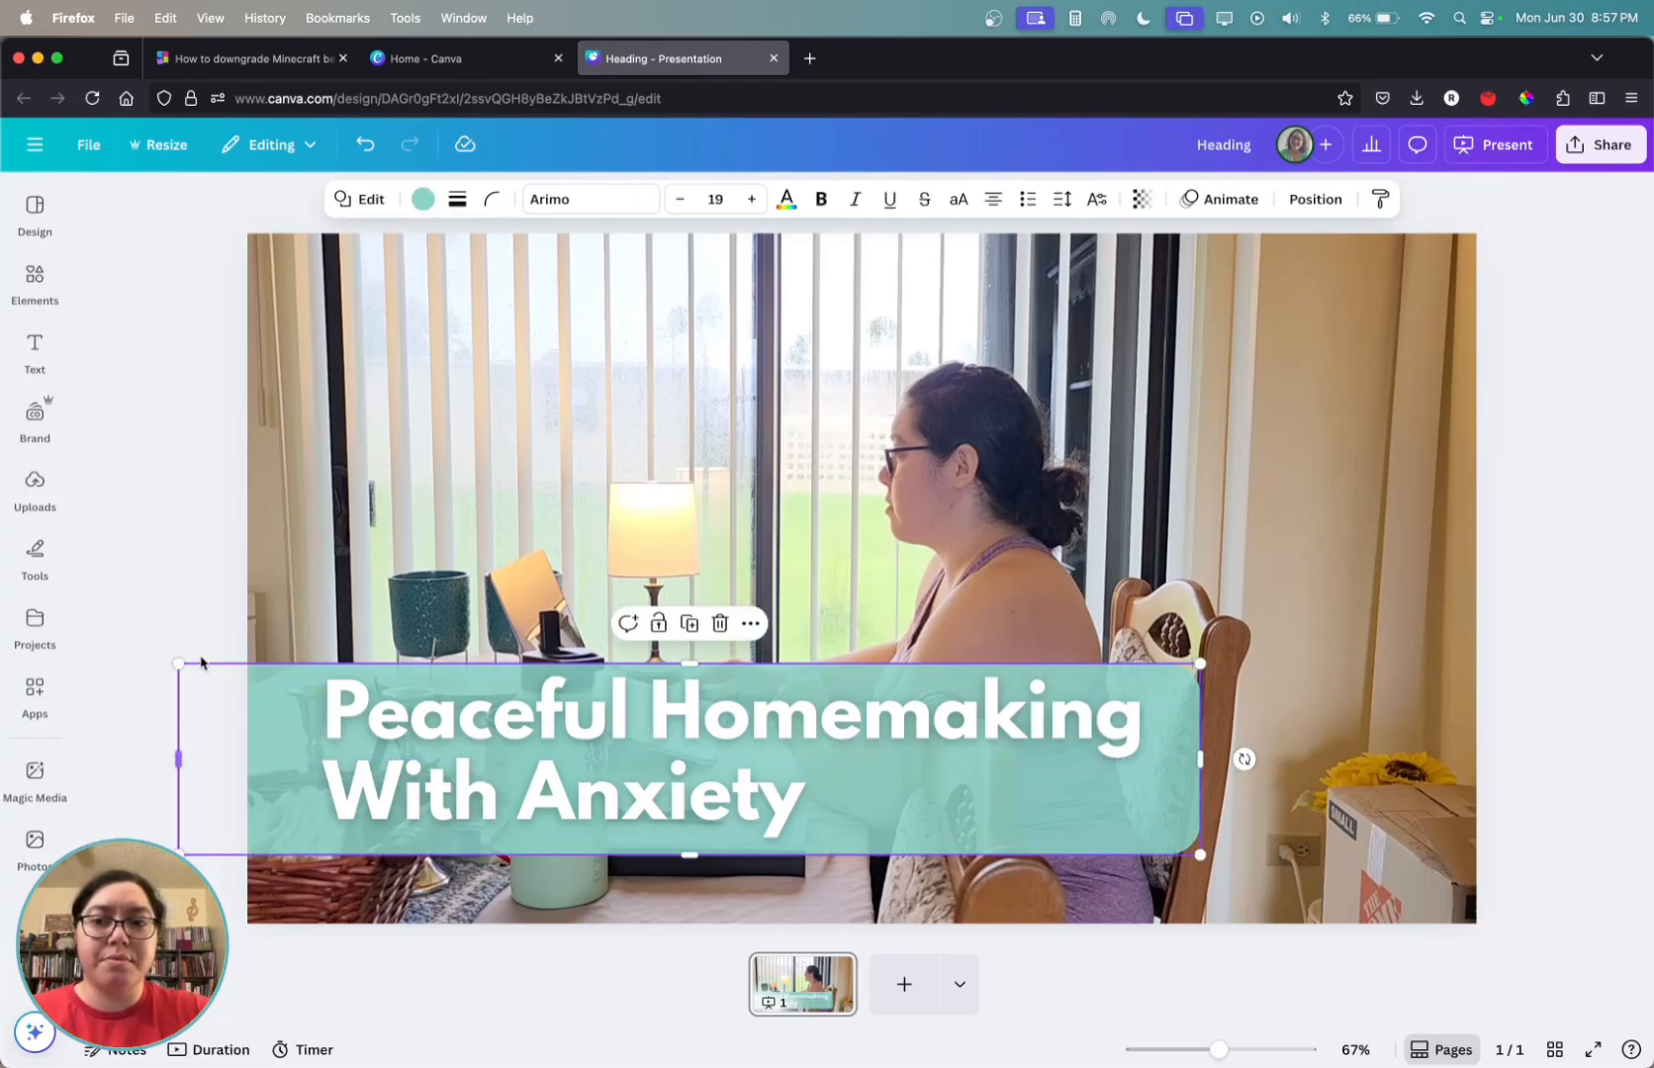
click(204, 580)
click(259, 690)
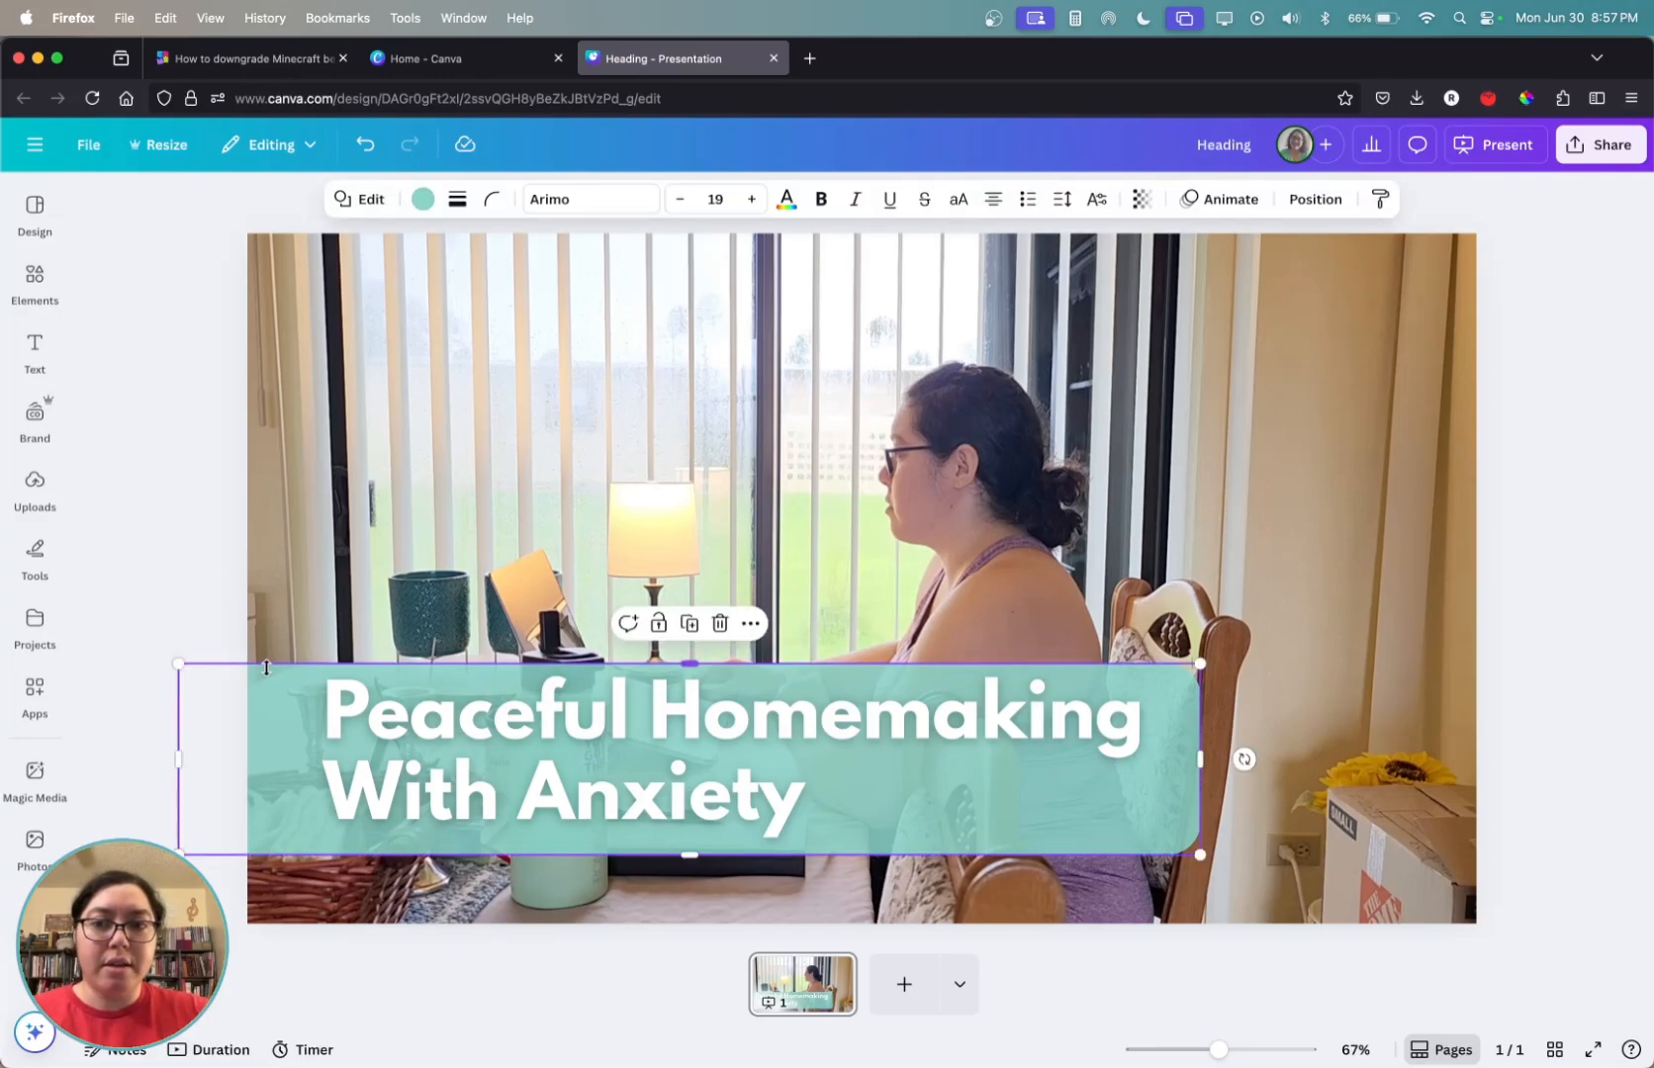
drag(267, 665, 267, 658)
click(386, 713)
drag(387, 713, 385, 705)
click(158, 678)
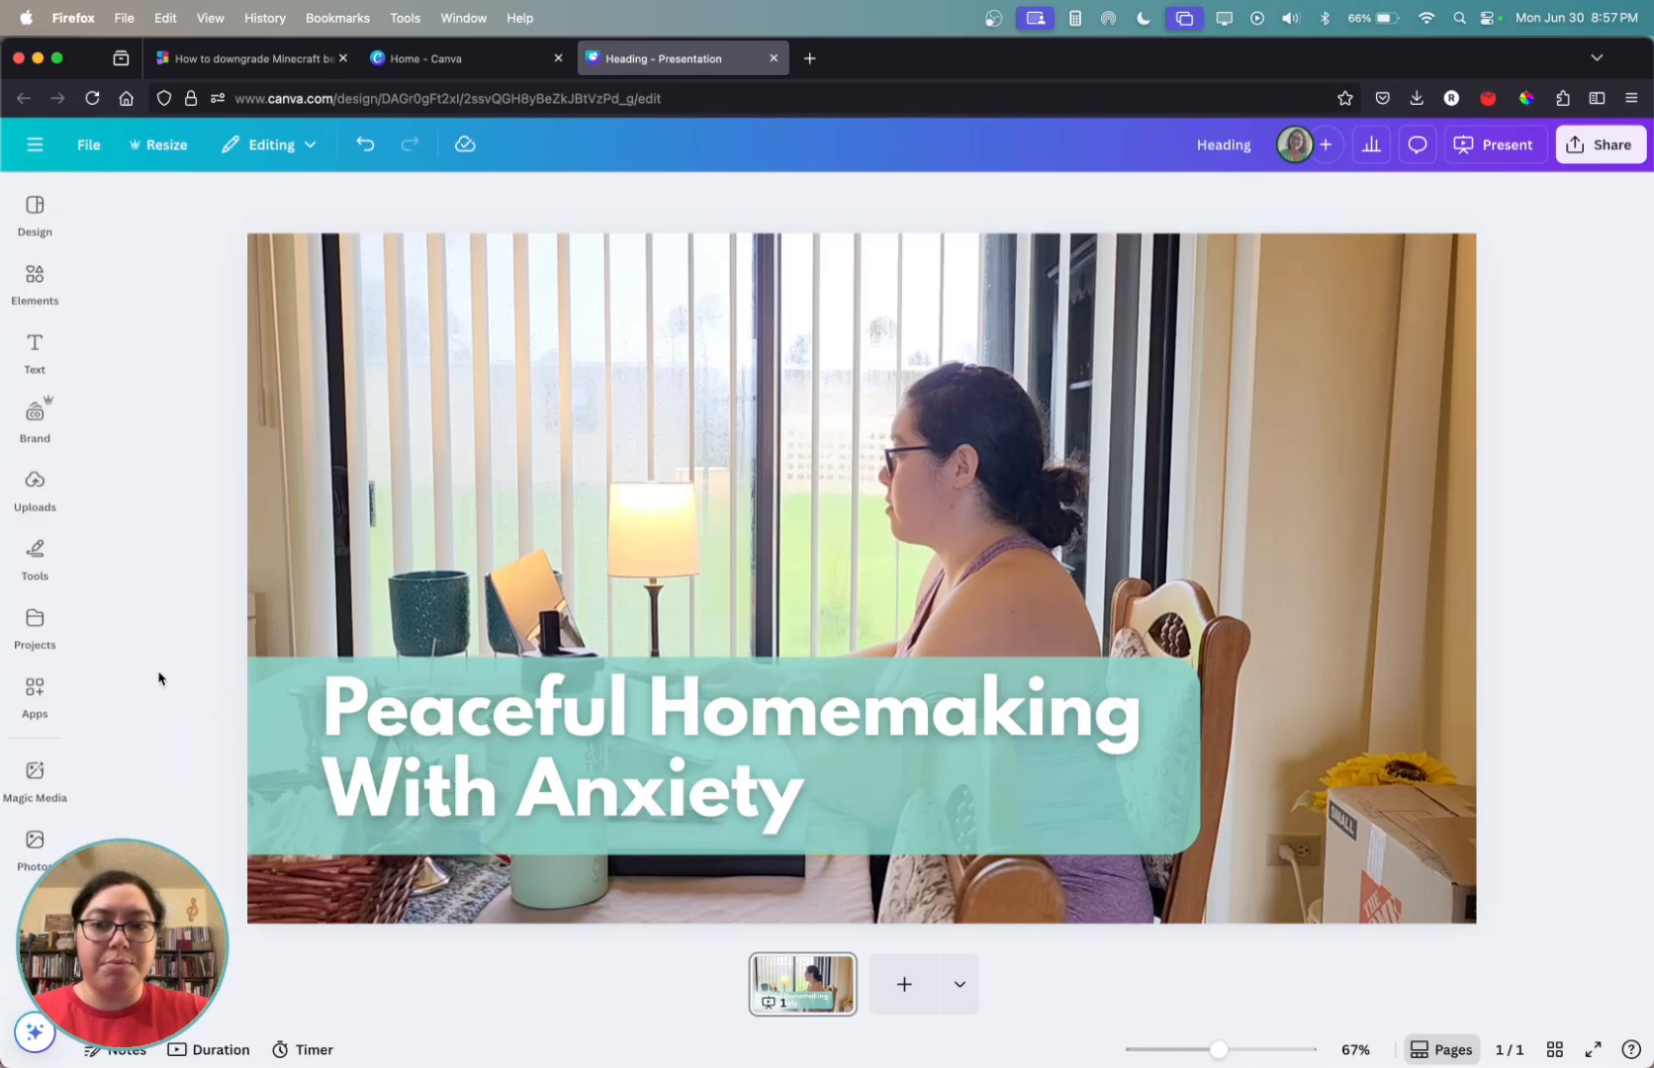
Step: Fine-tune the title's position so it sits evenly between the banner's upper and lower edges
click(633, 797)
drag(634, 791, 635, 788)
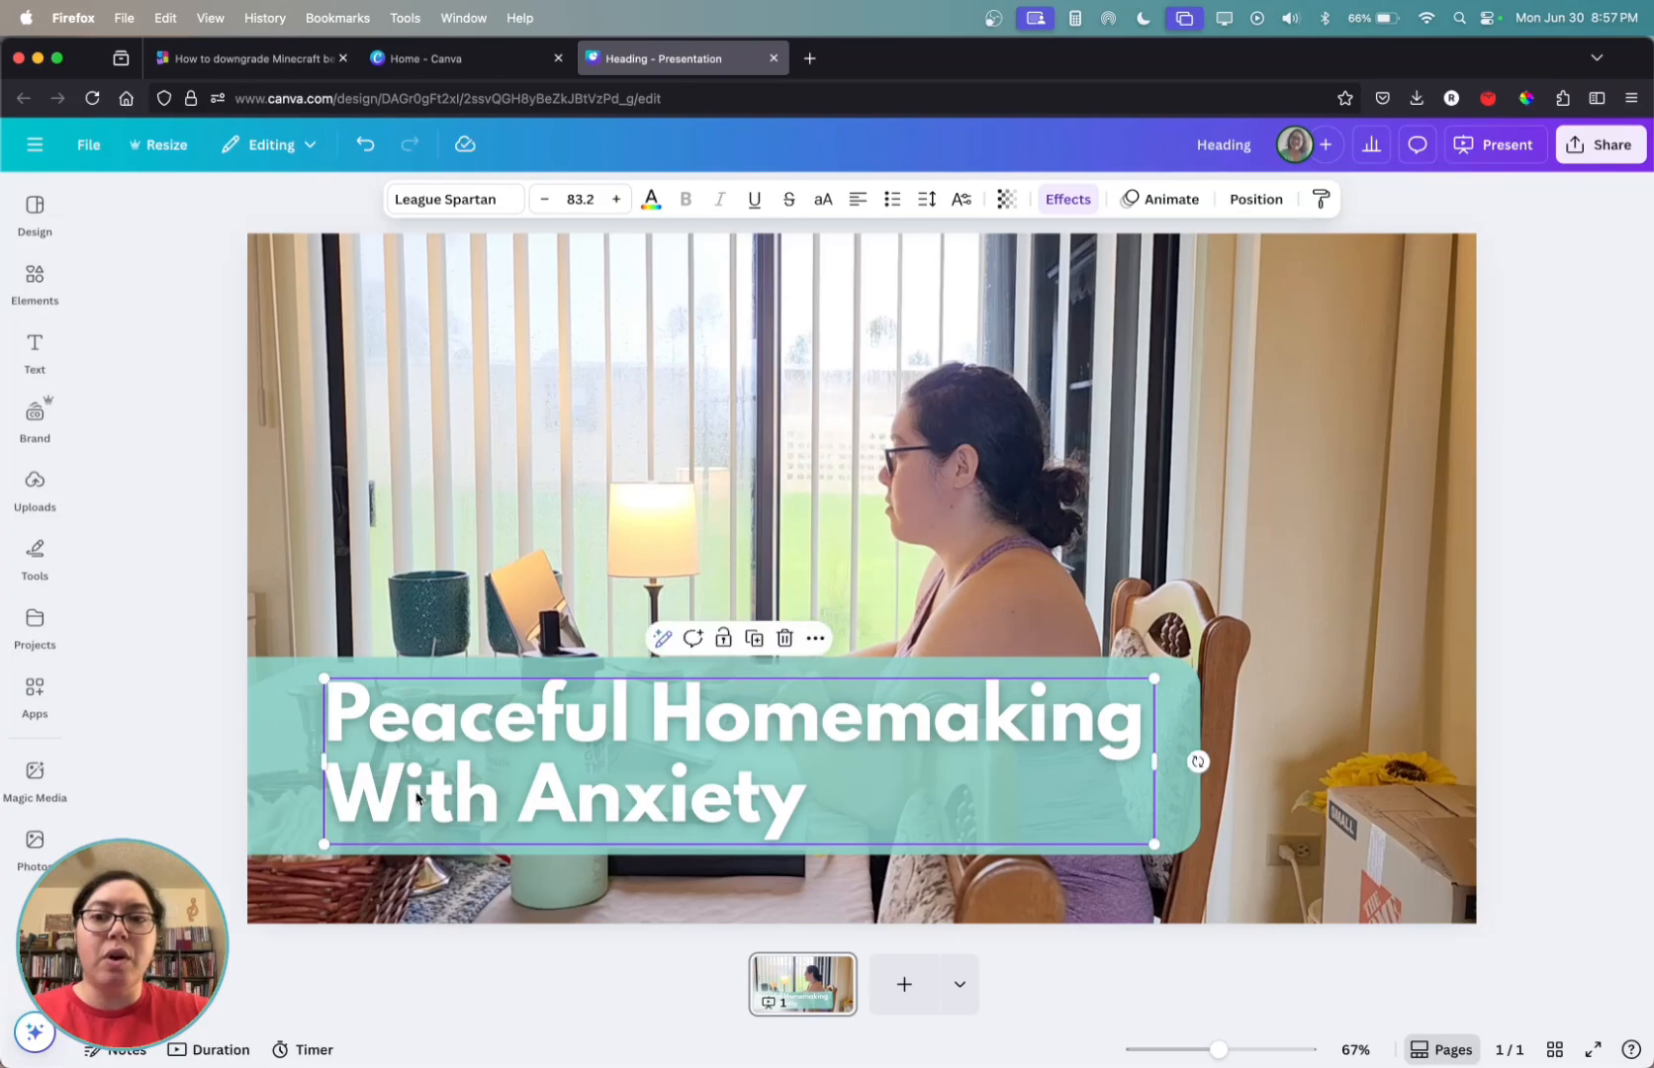
click(158, 580)
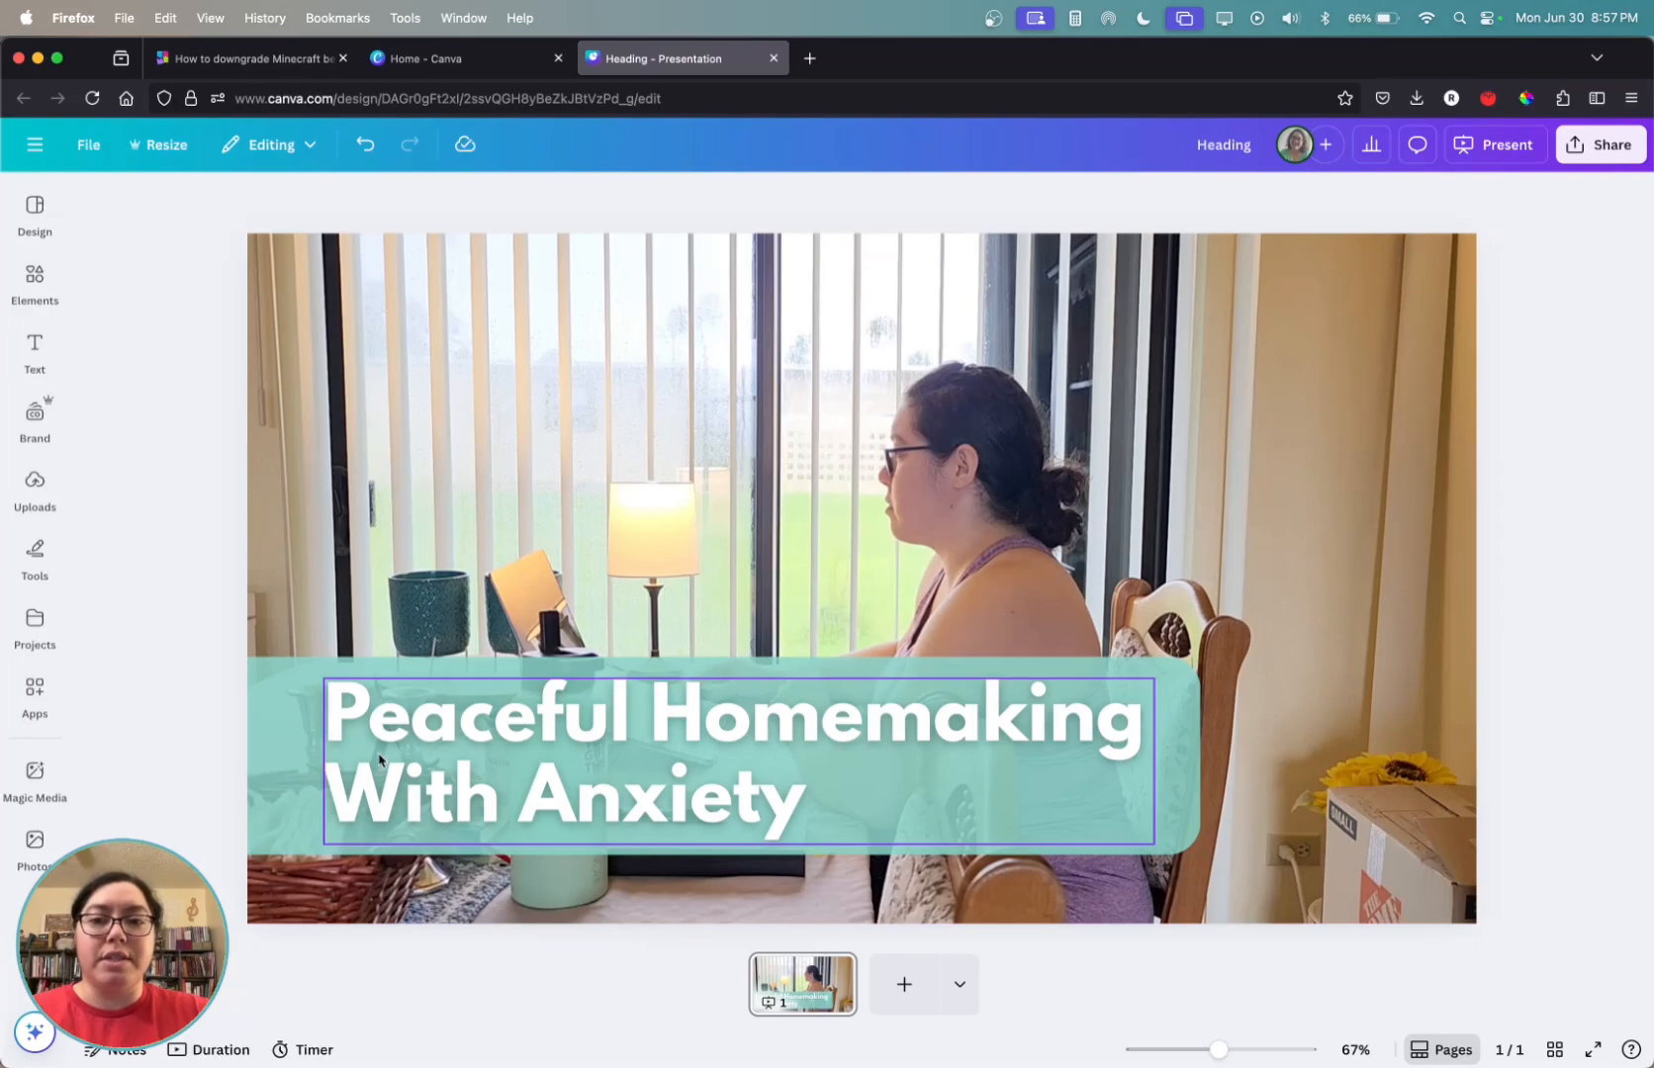
click(521, 765)
drag(524, 758, 519, 743)
click(306, 944)
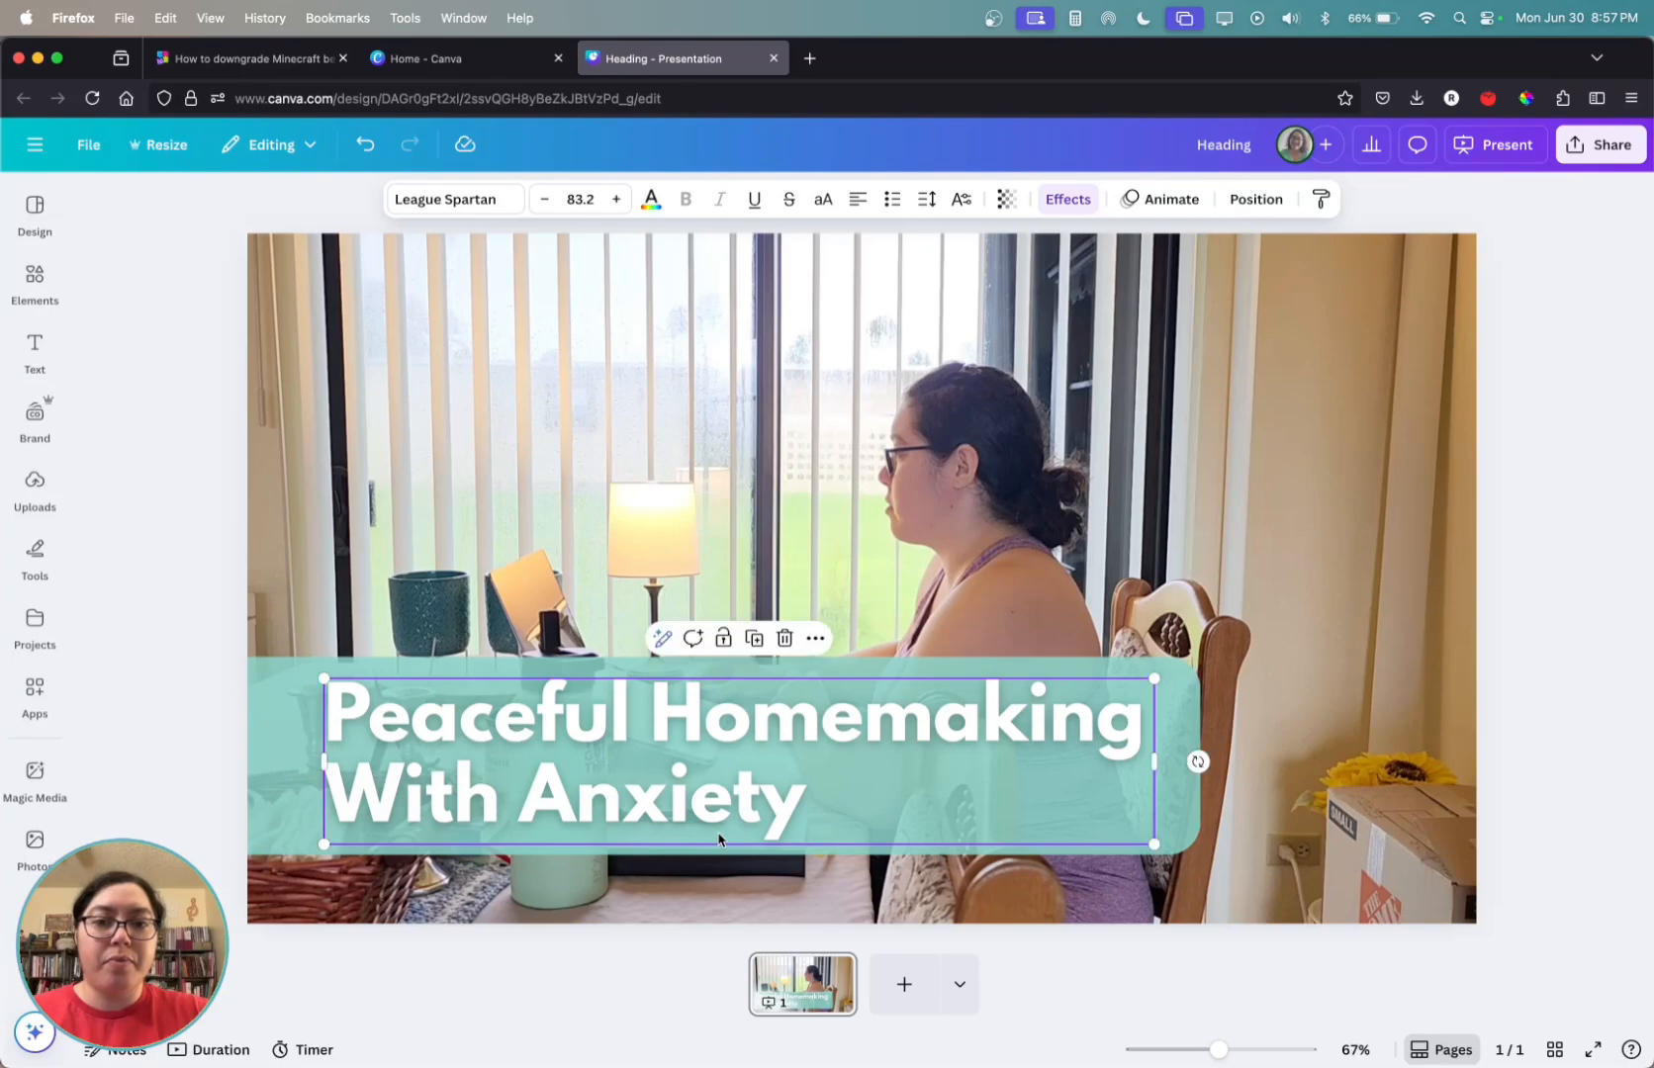
click(612, 896)
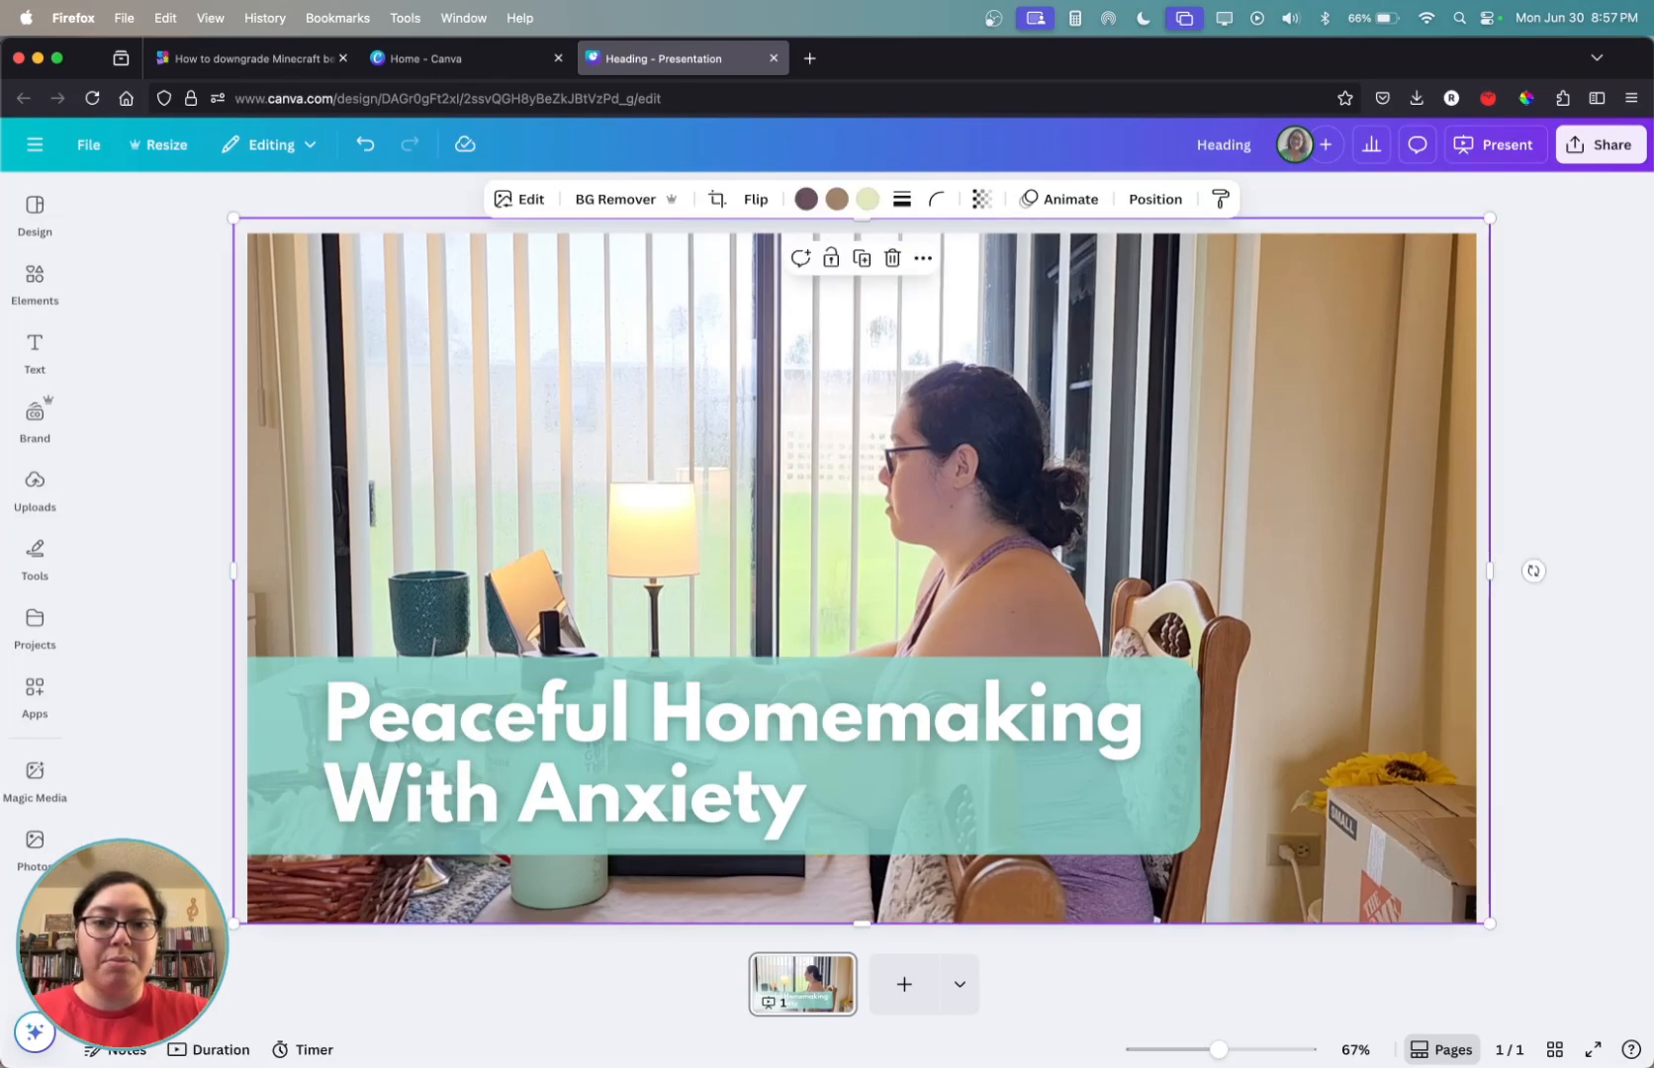
click(602, 930)
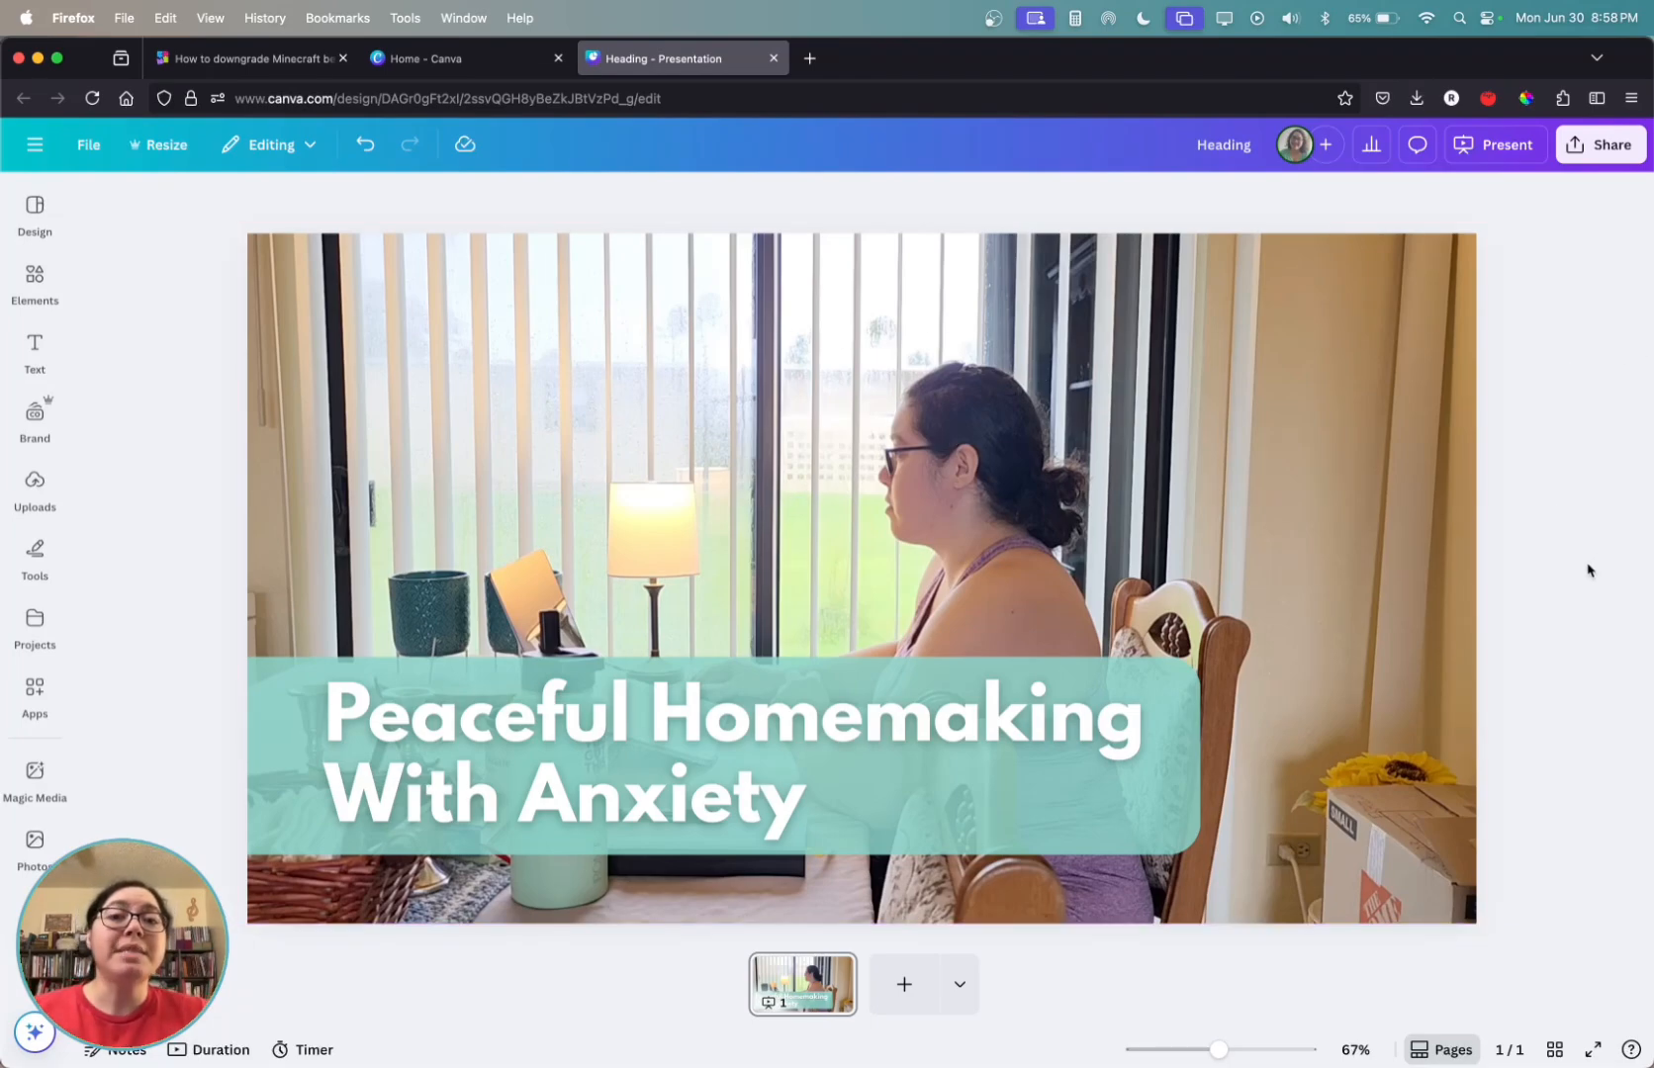
click(882, 423)
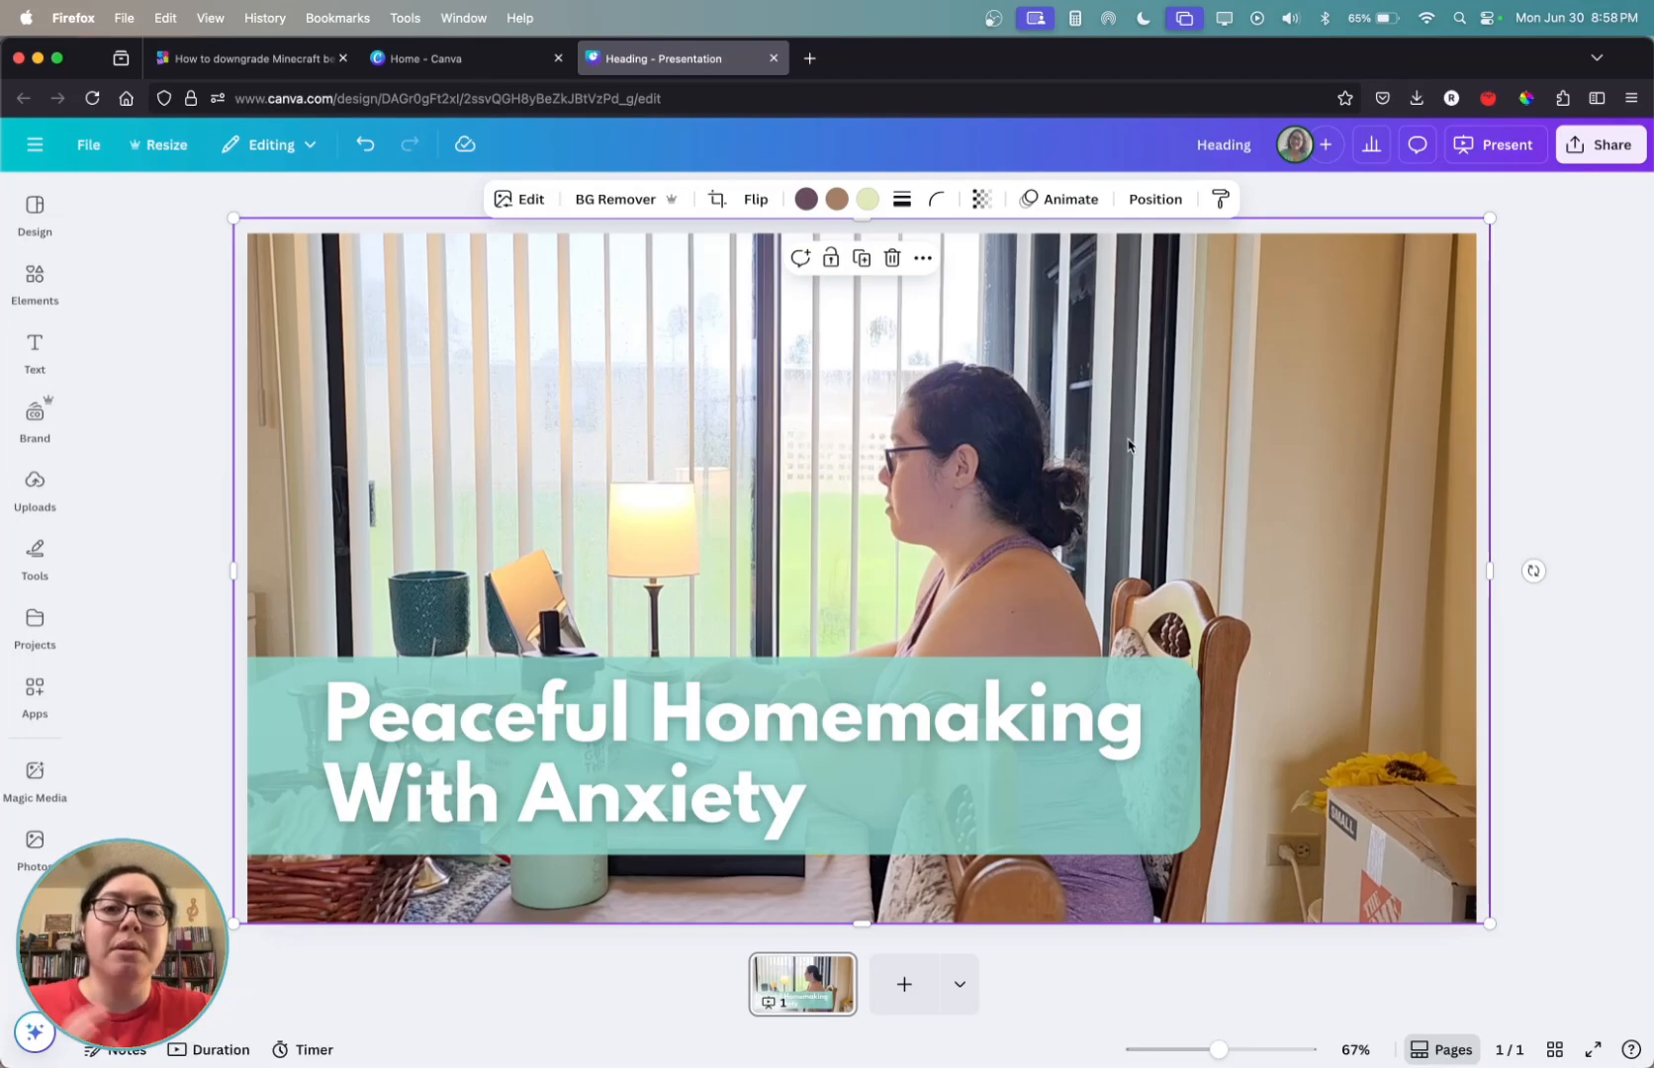
click(1561, 415)
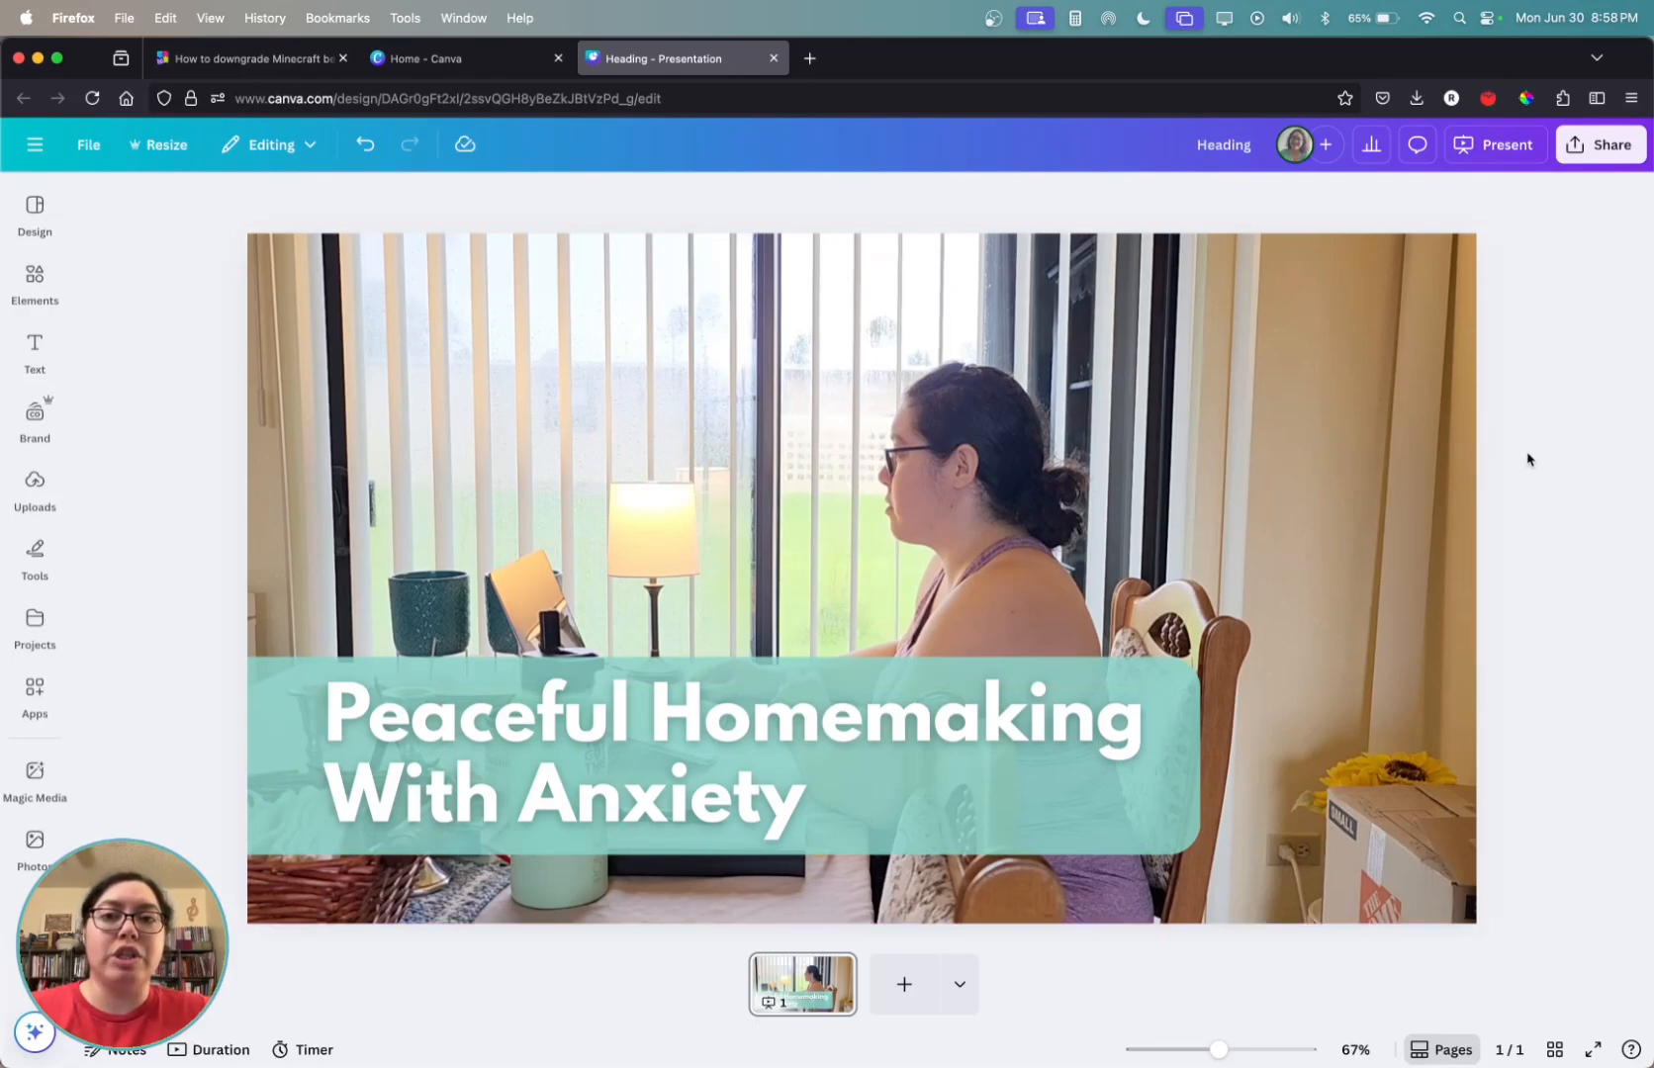
Step: Check the design's legibility at thumbnail size, and scale the banner and title up together toward the photo's upper right
drag(1218, 1050, 1172, 1048)
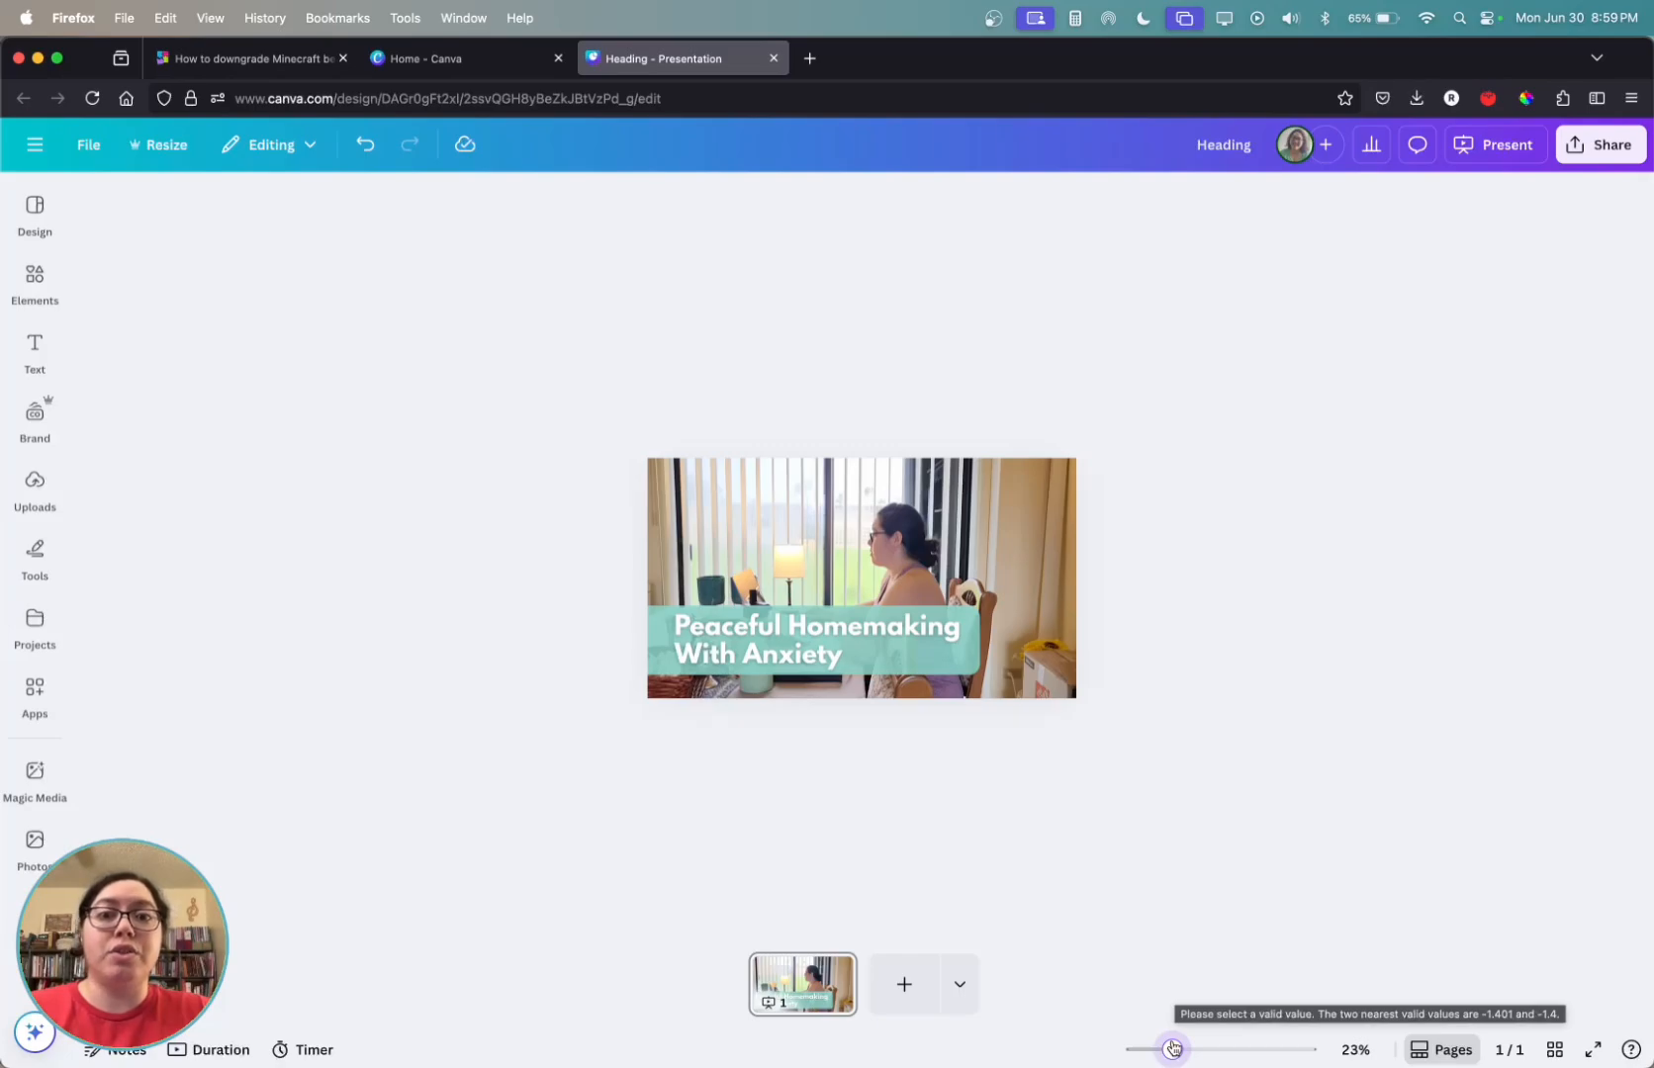
drag(1172, 1048, 1170, 1049)
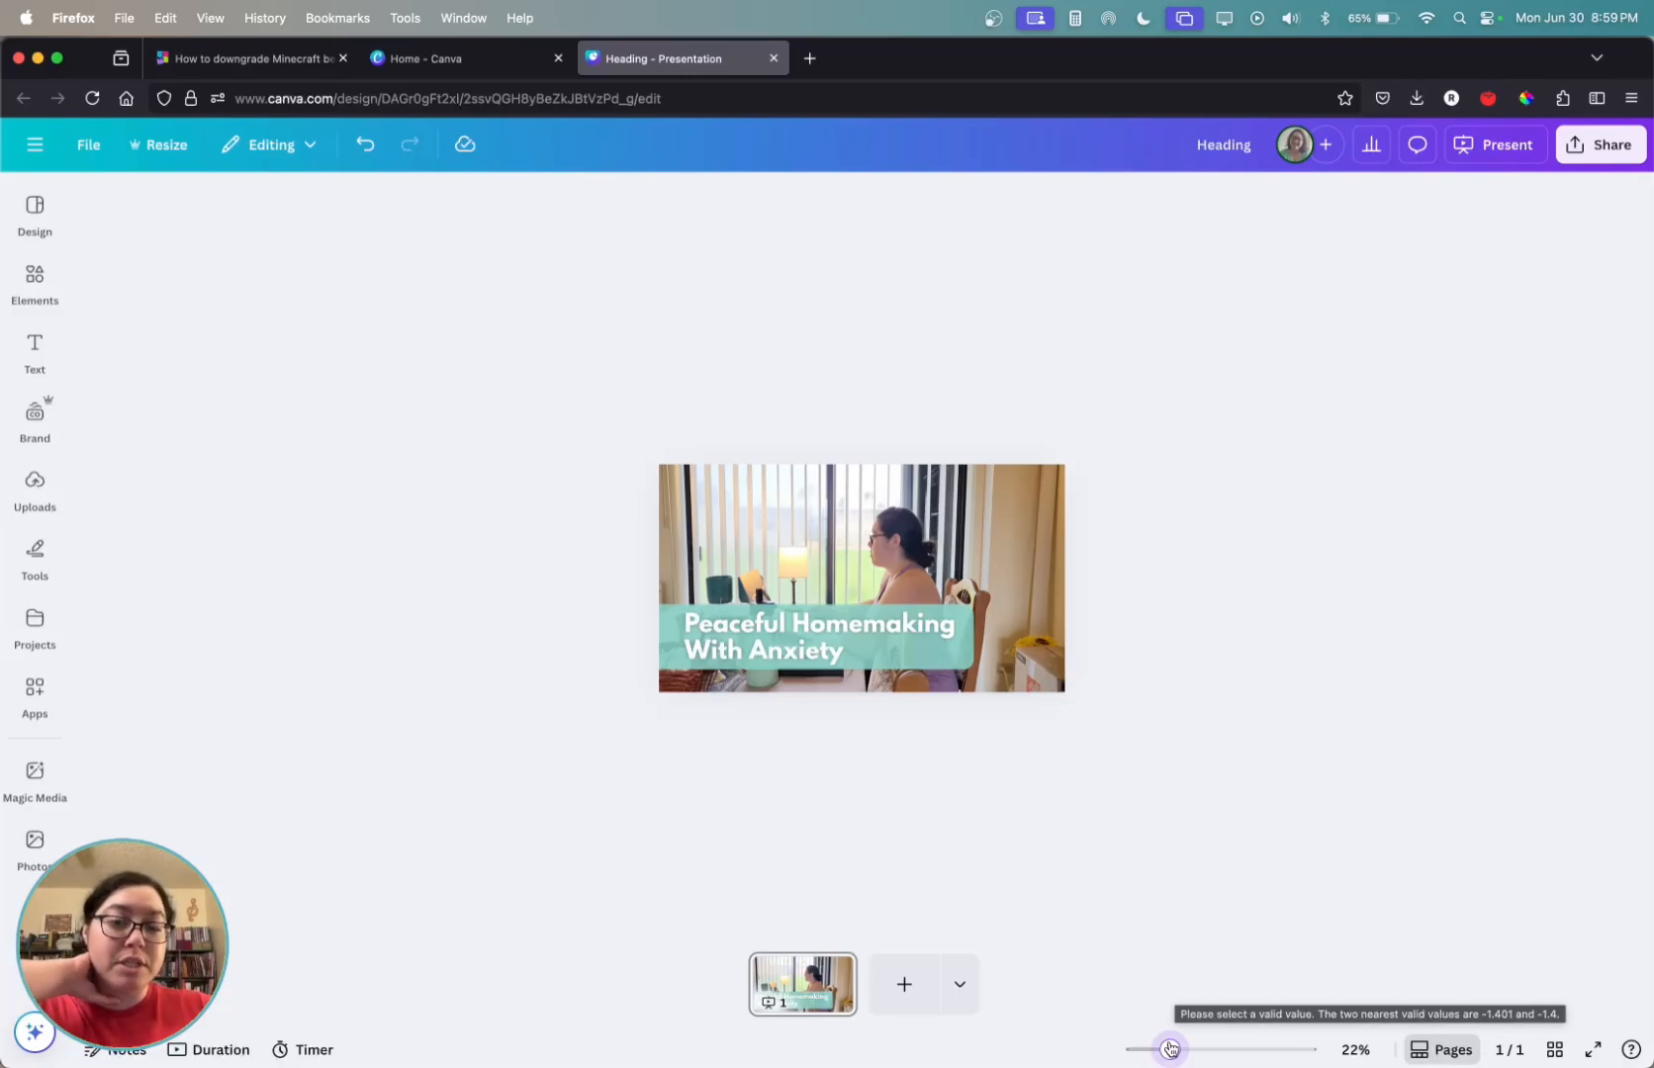
drag(1171, 1049, 1165, 1049)
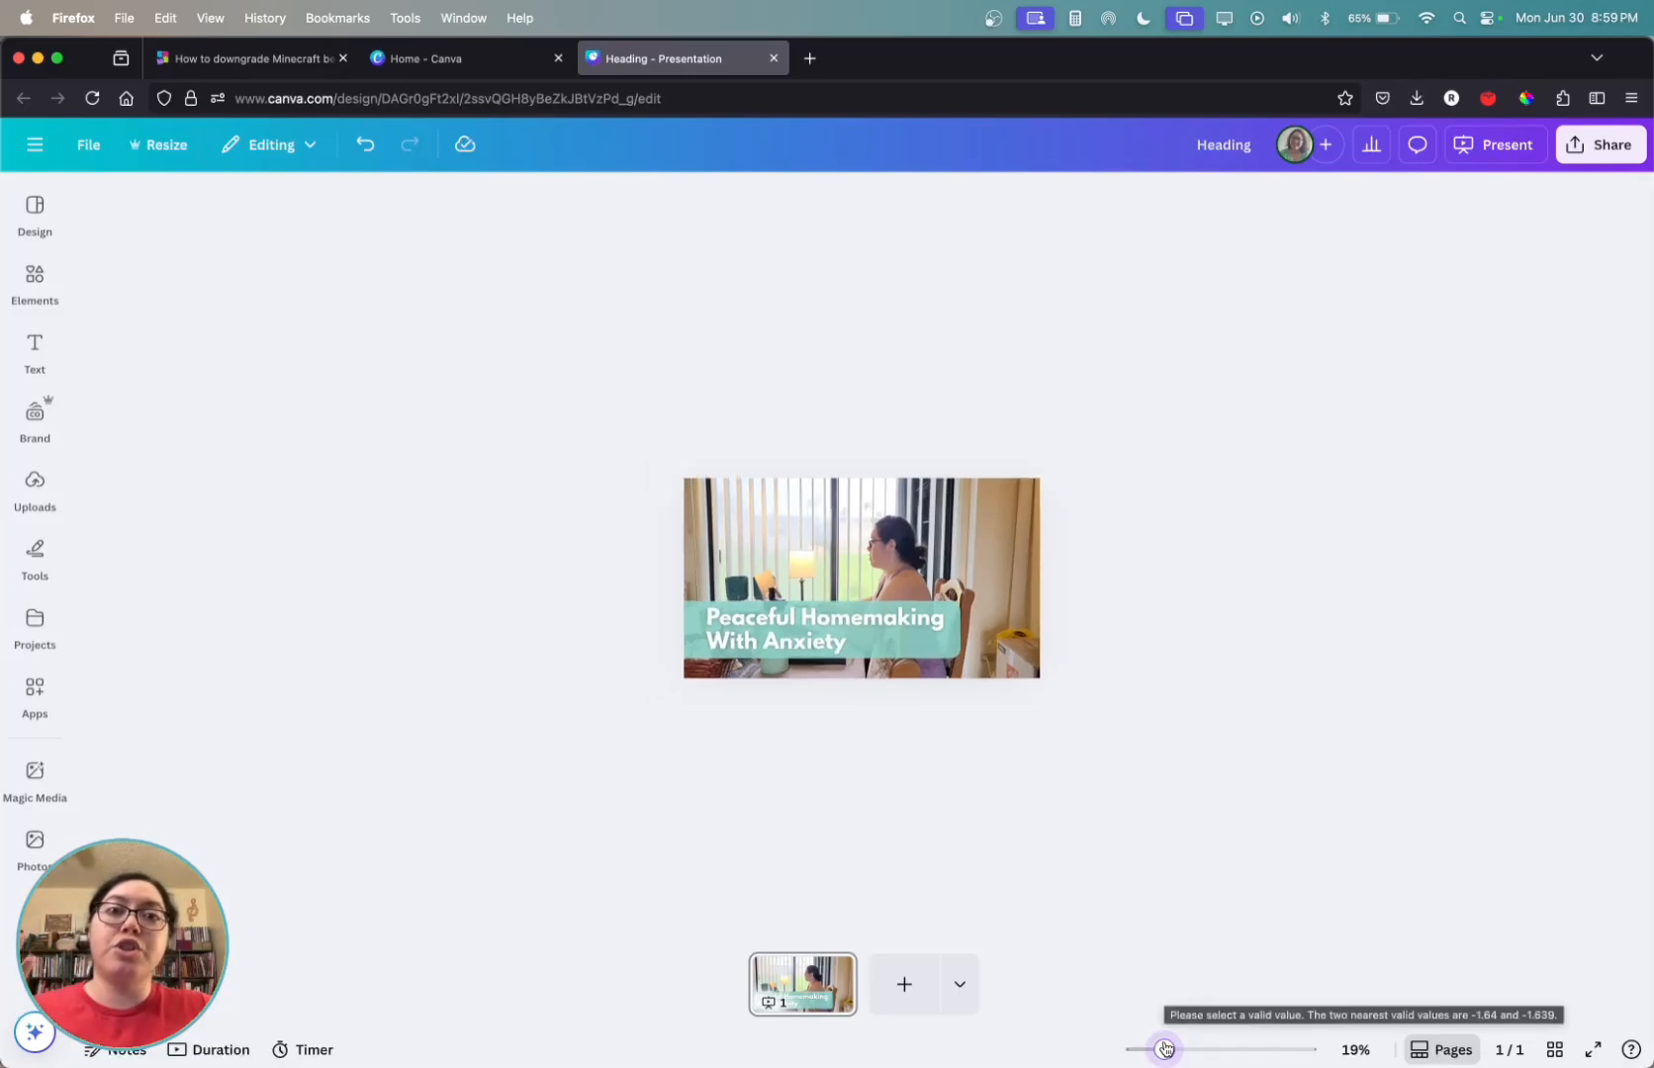
drag(1165, 1049, 1218, 1050)
drag(193, 685, 435, 777)
drag(1201, 661, 1334, 618)
click(1578, 692)
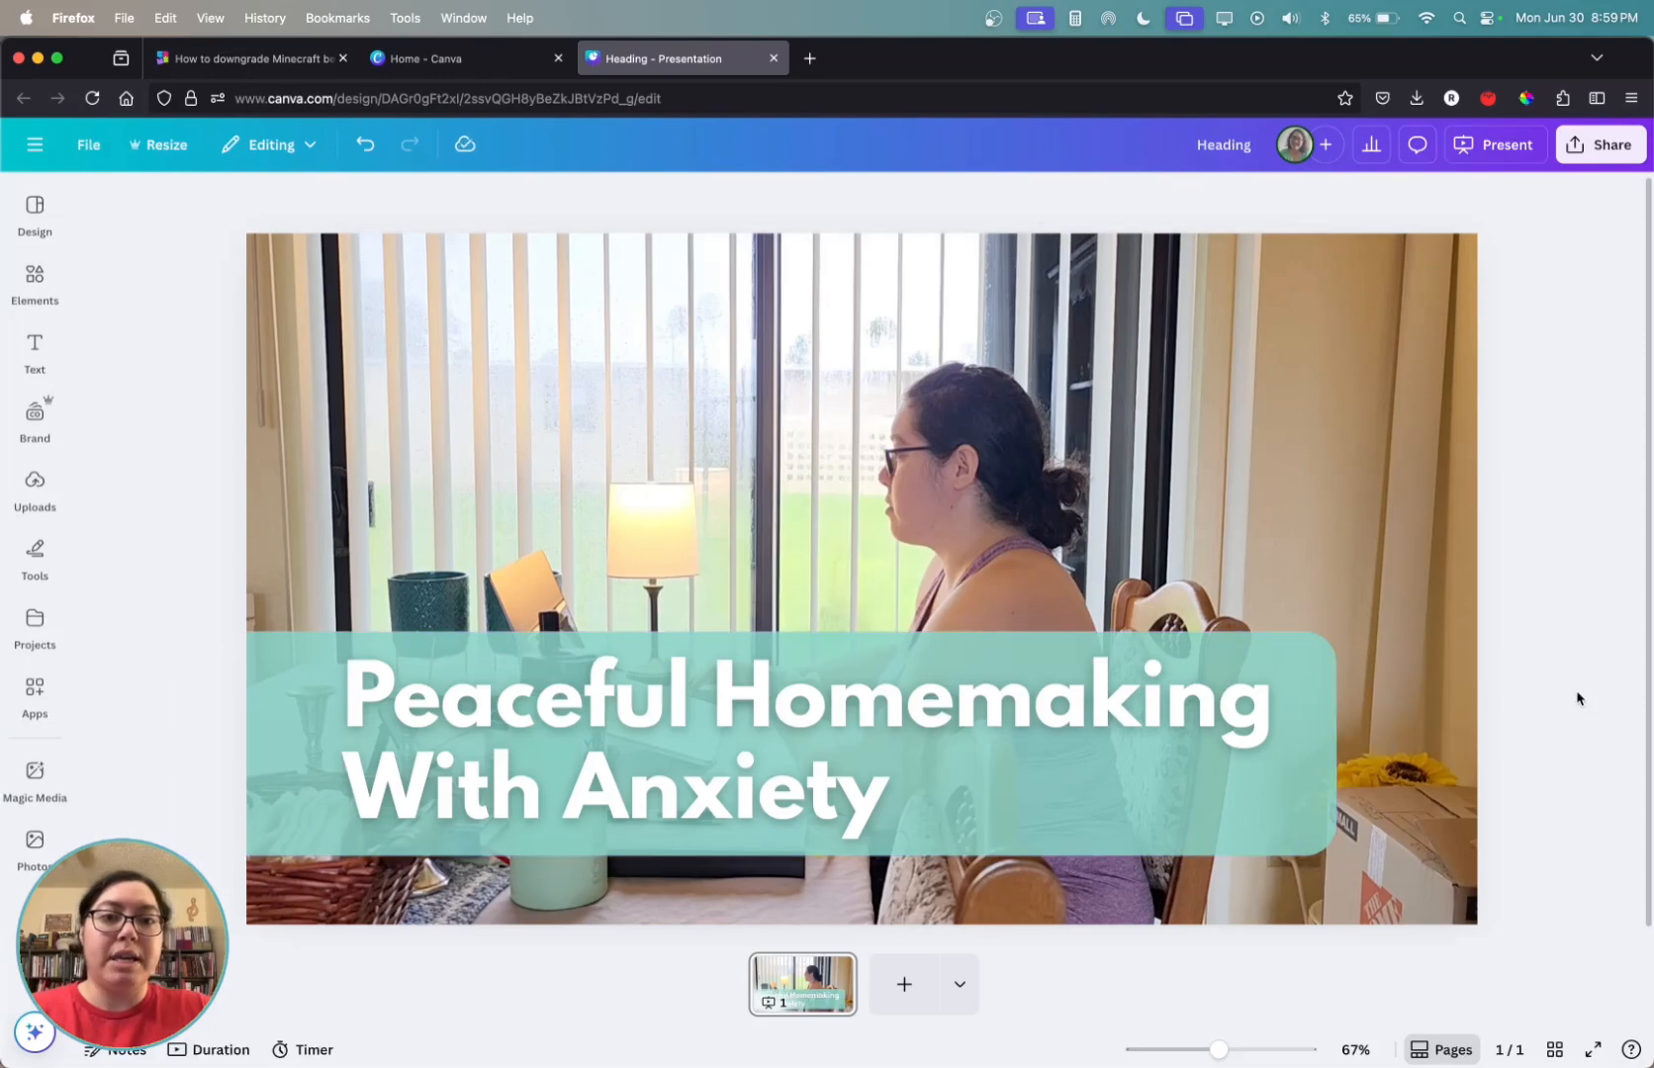
Step: Download the design as a PNG at 0.625 size, giving 1,200 × 675 px
mouse_move(1218, 1050)
mouse_down()
mouse_move(1179, 1058)
mouse_move(1218, 1051)
mouse_up()
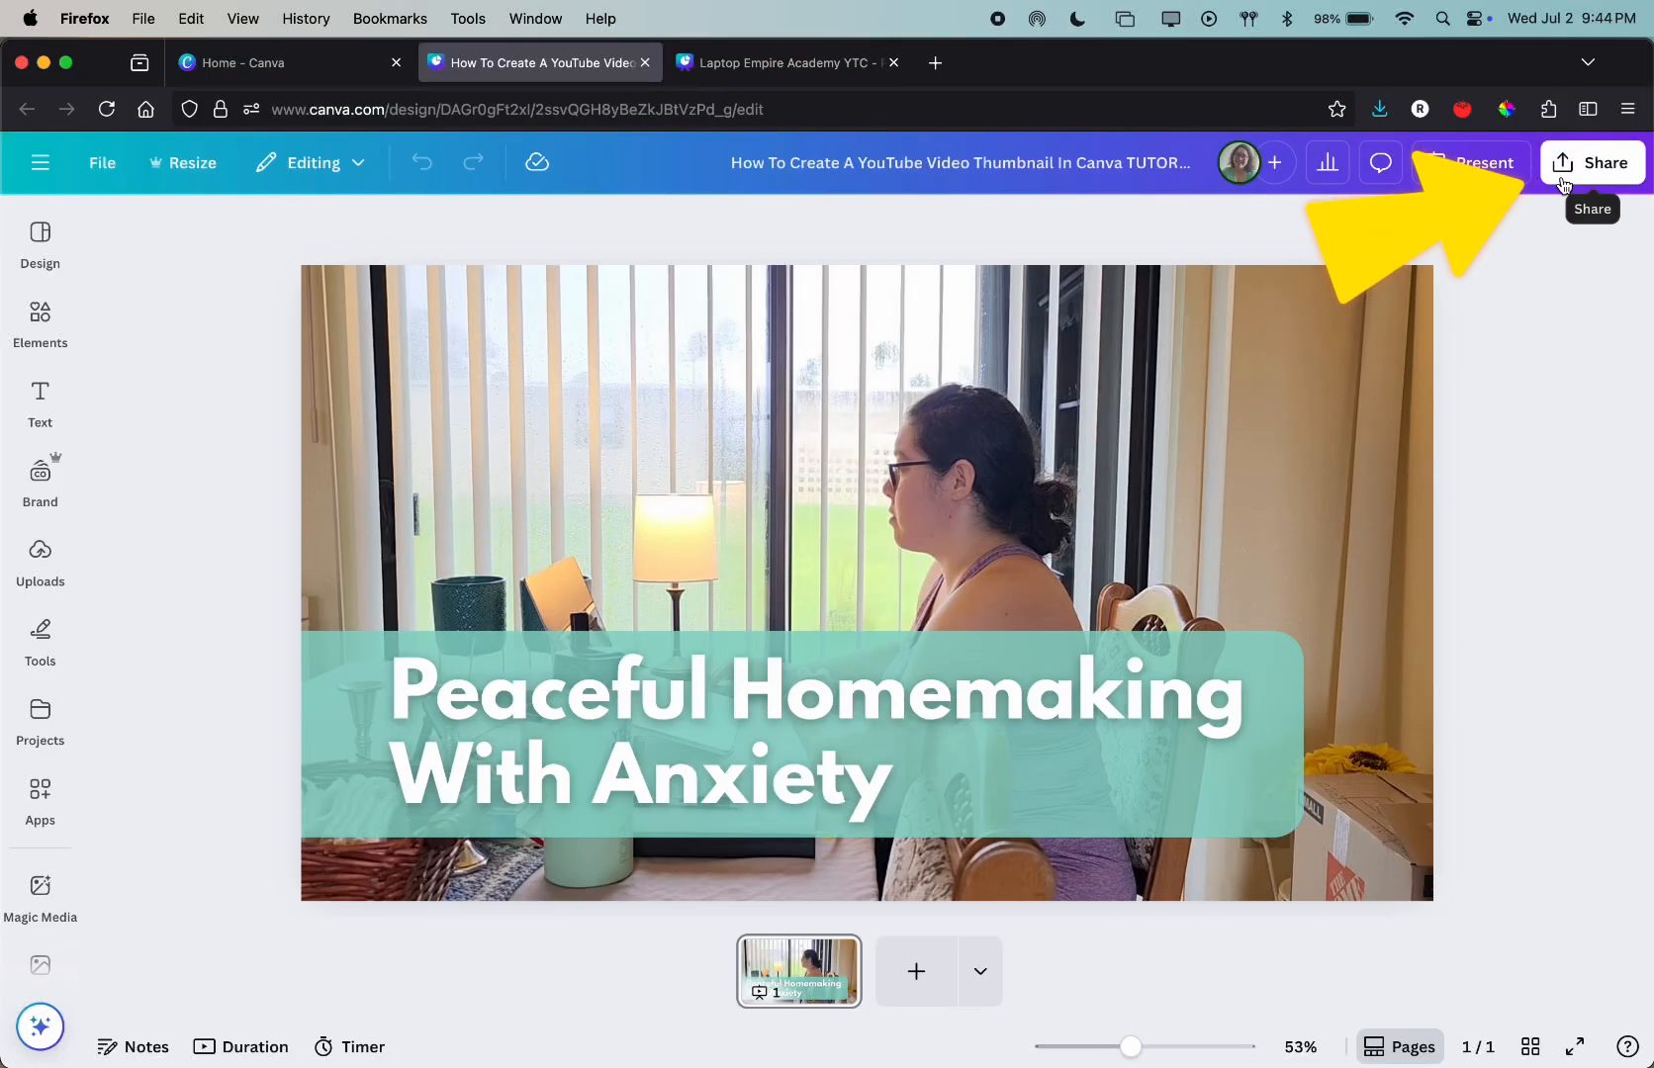
click(1564, 185)
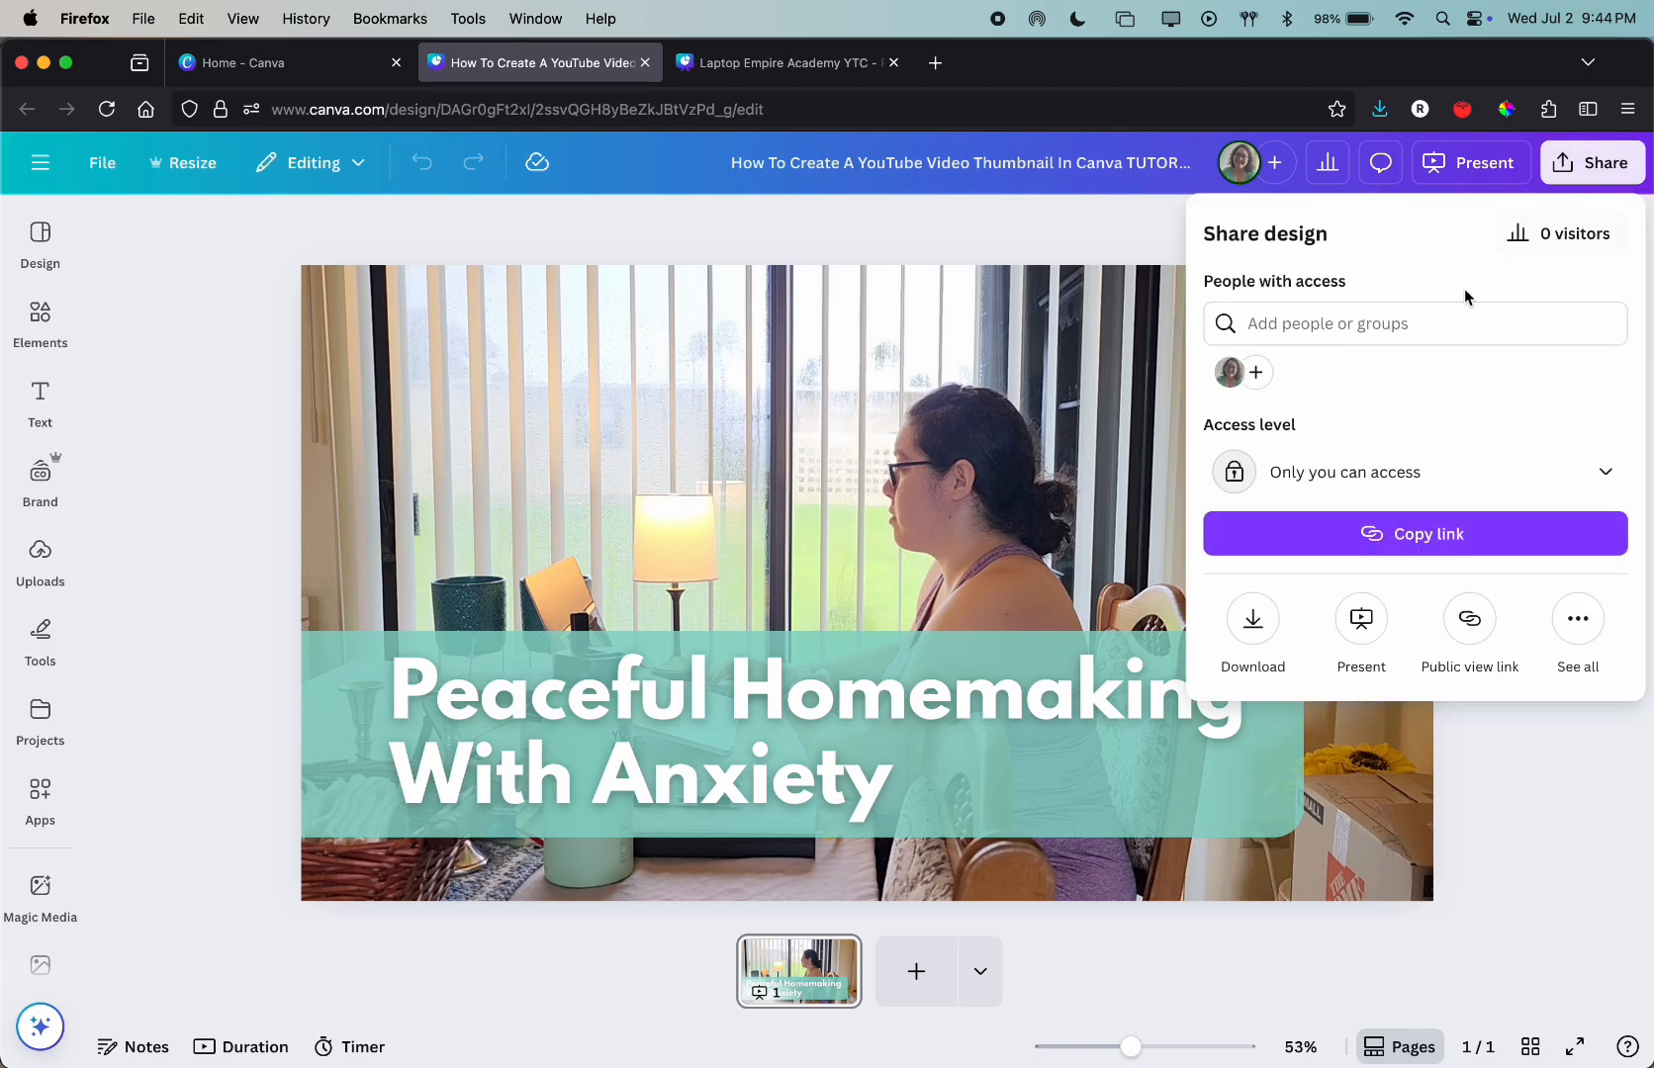
click(1255, 623)
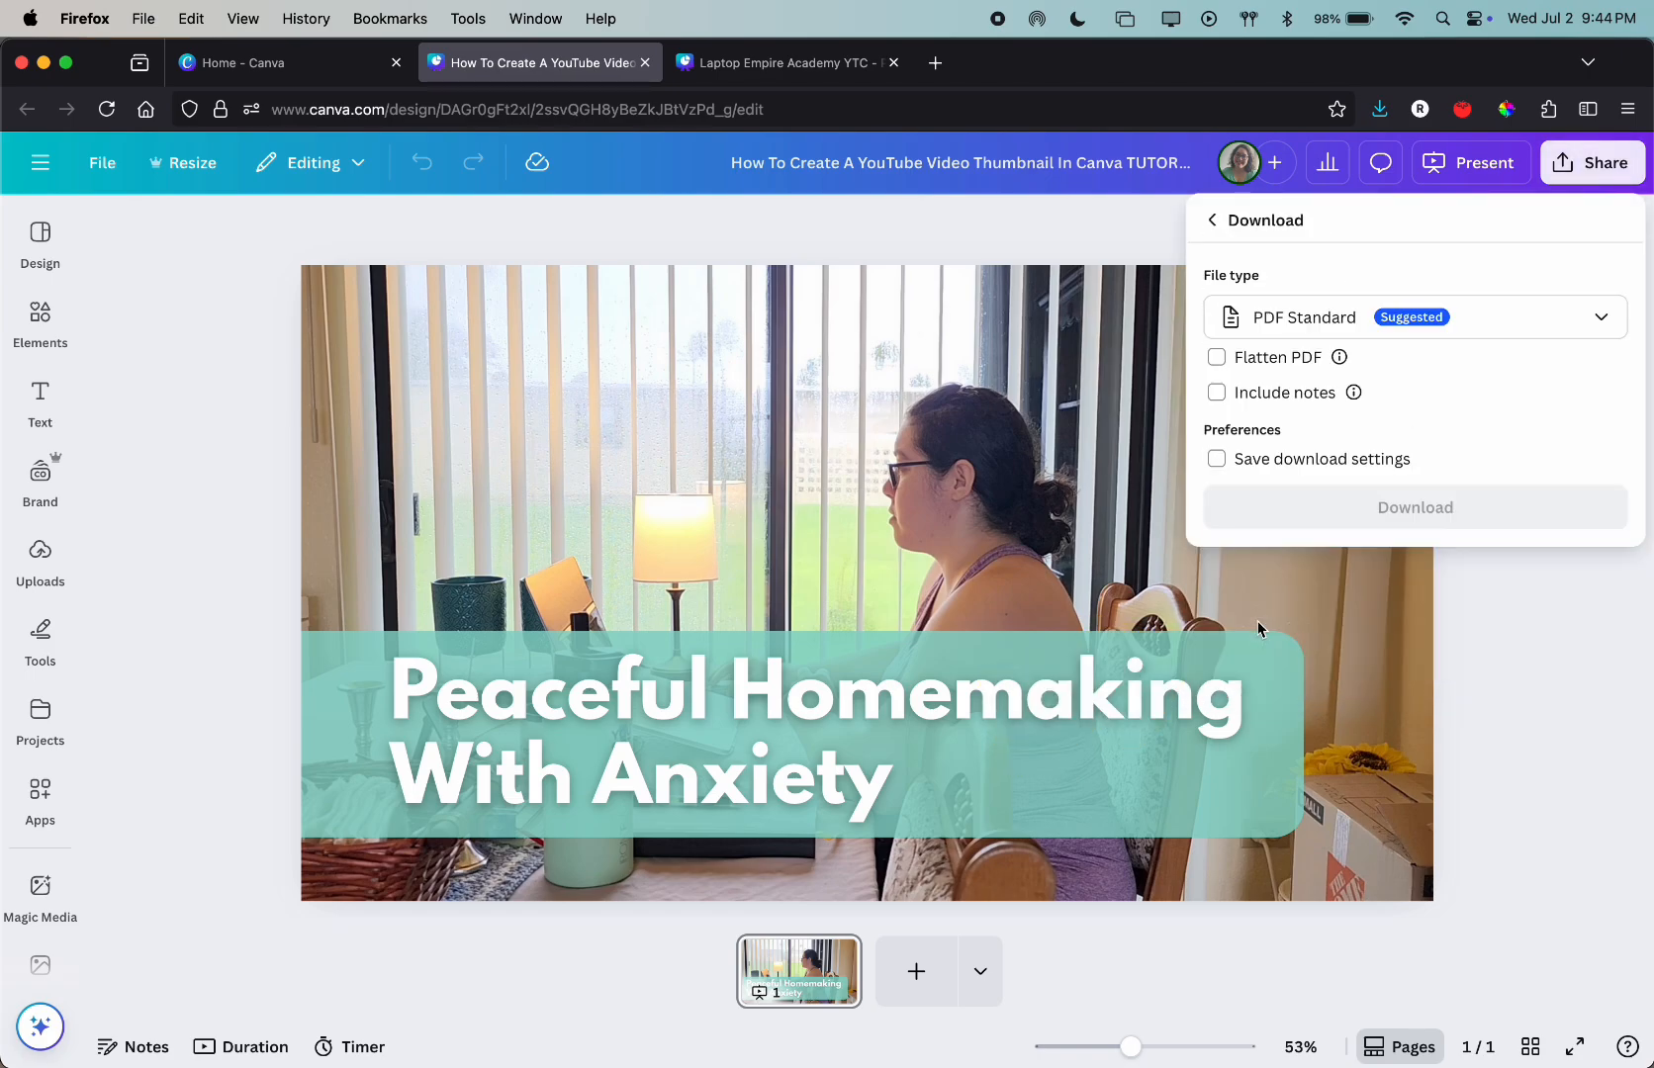
click(1319, 325)
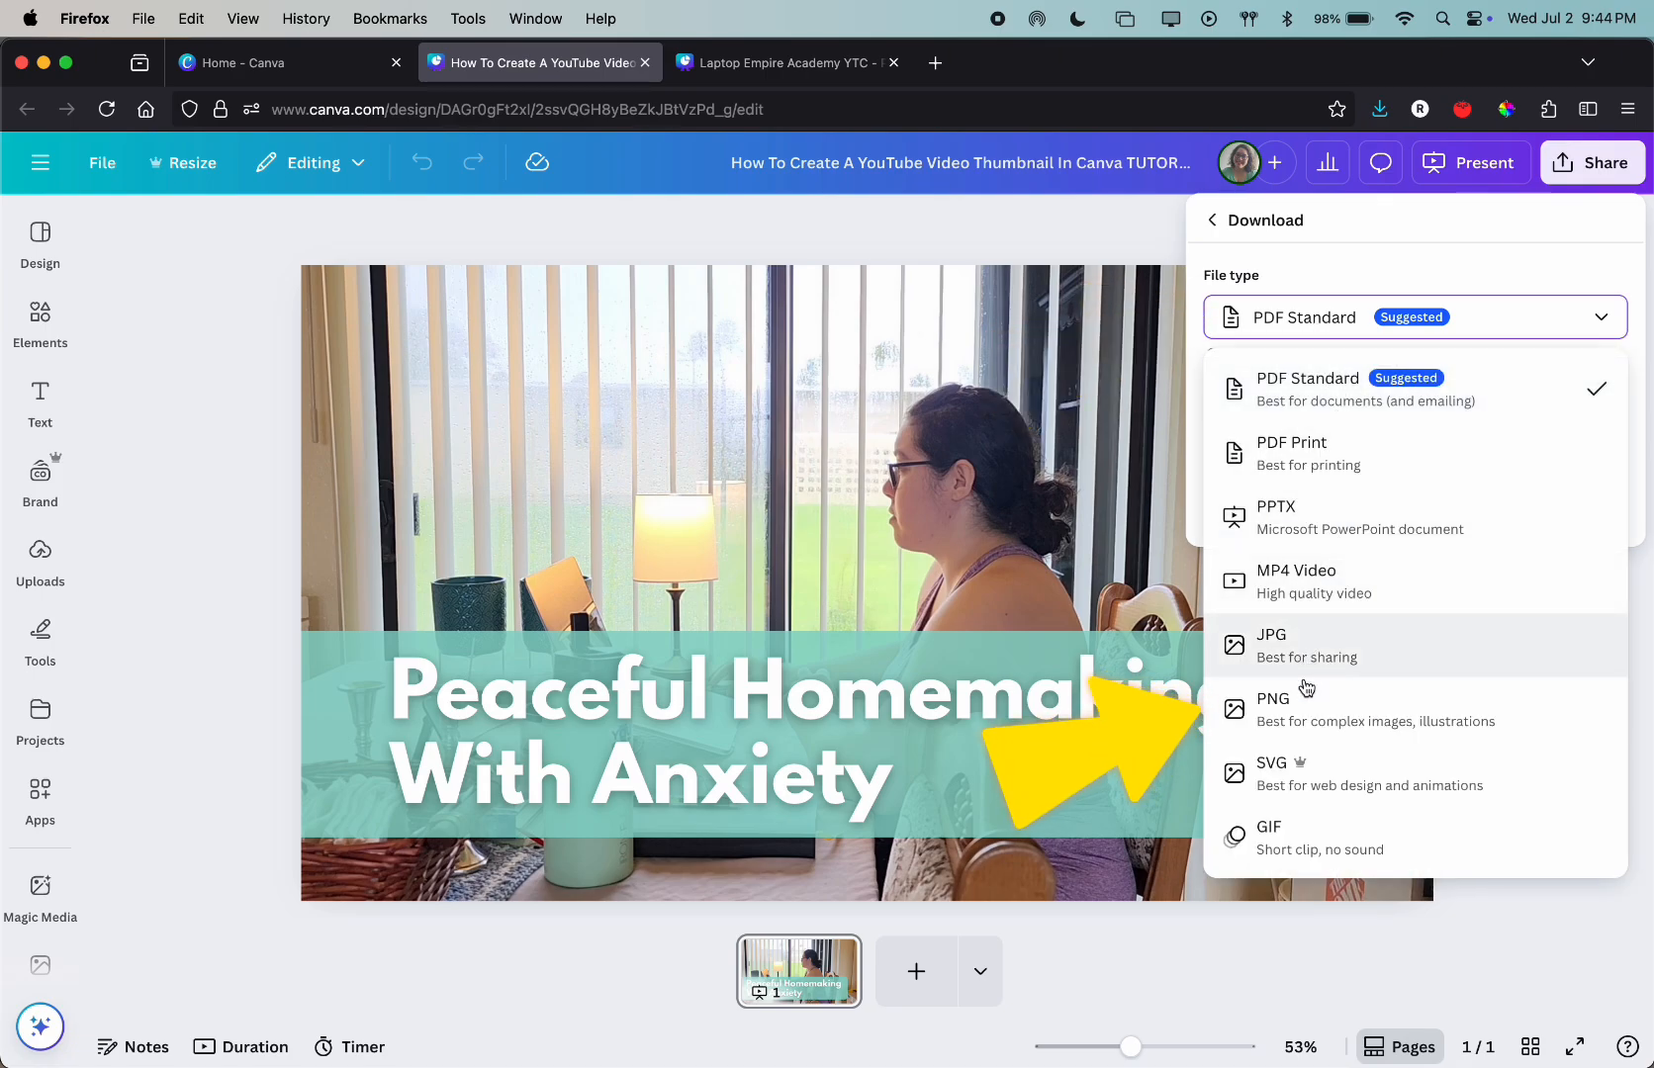
click(1303, 705)
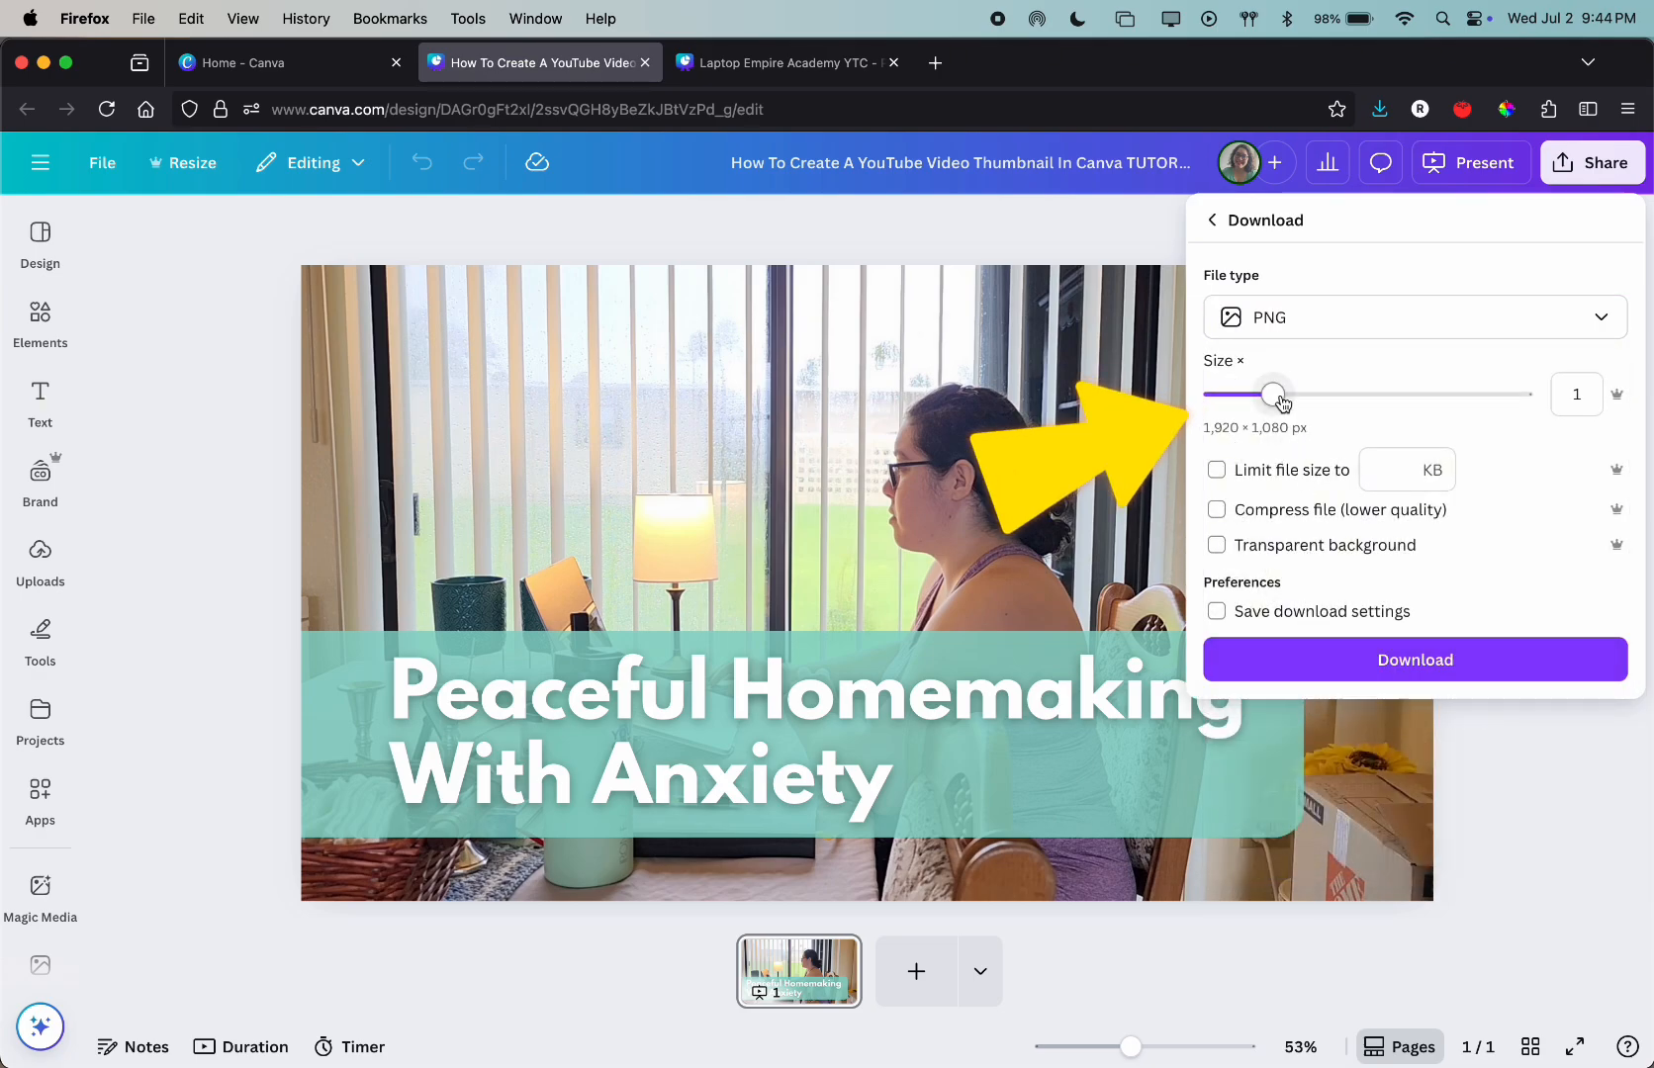
drag(1274, 394, 1237, 403)
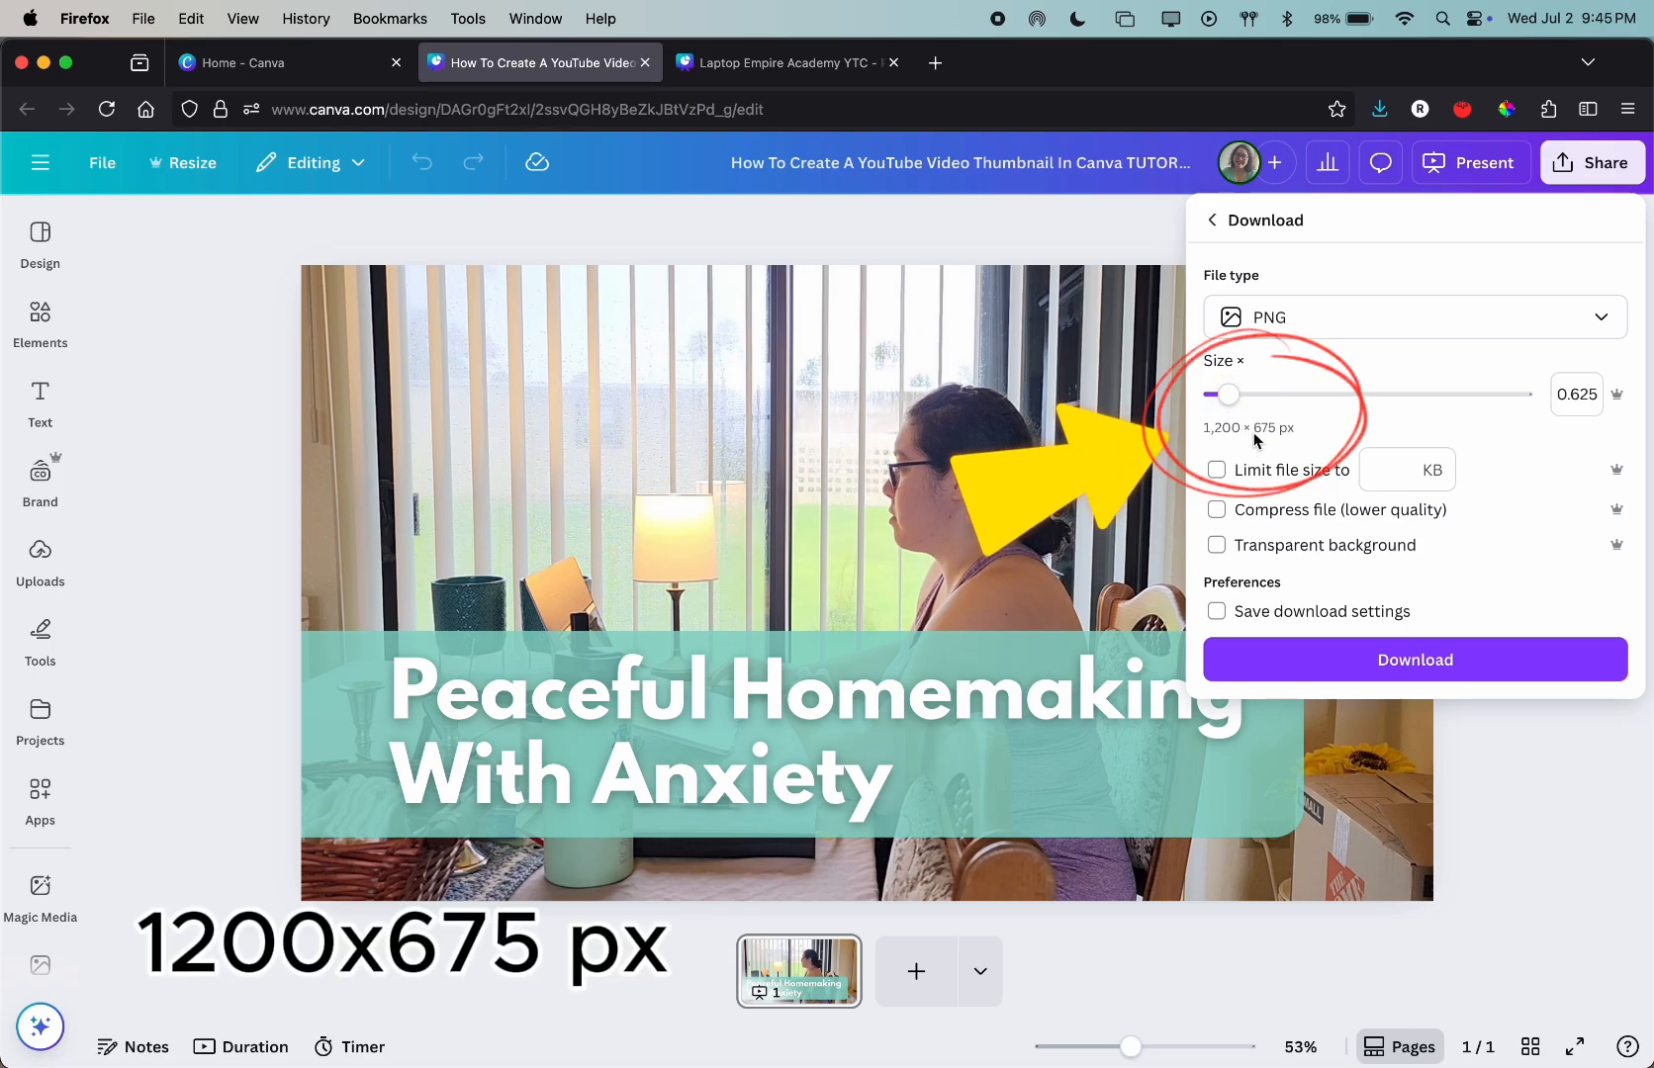
click(1381, 661)
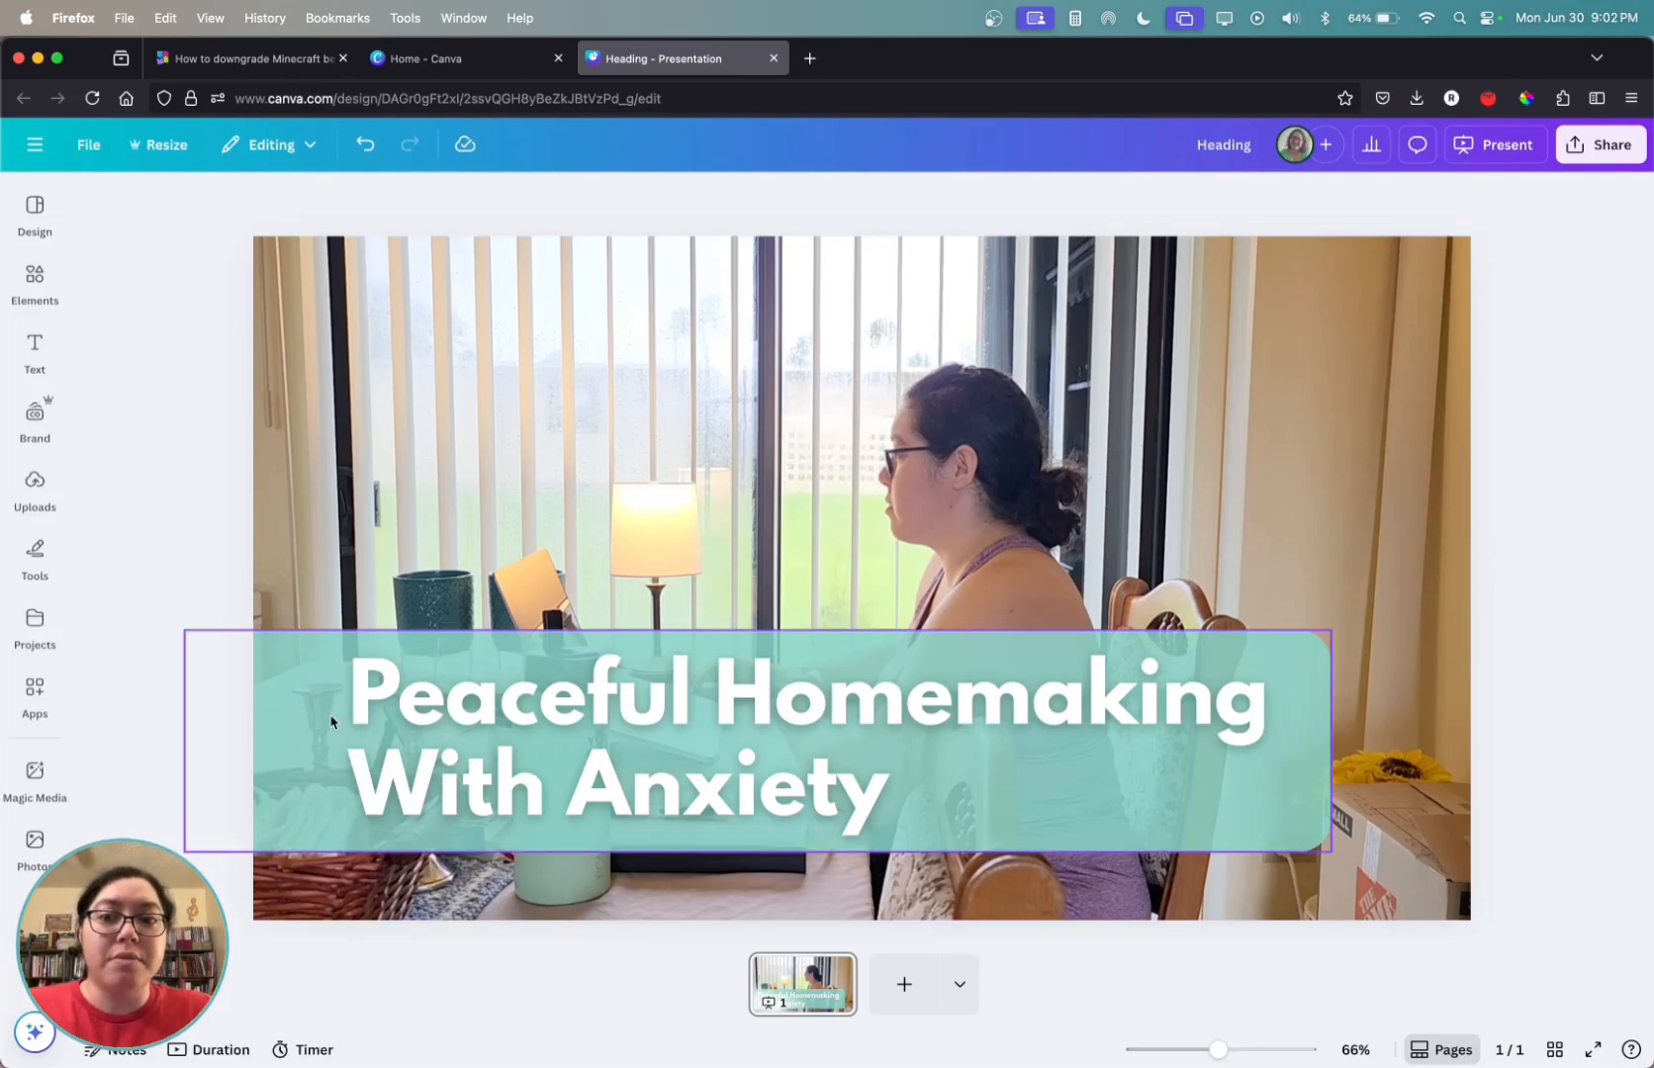
click(1022, 720)
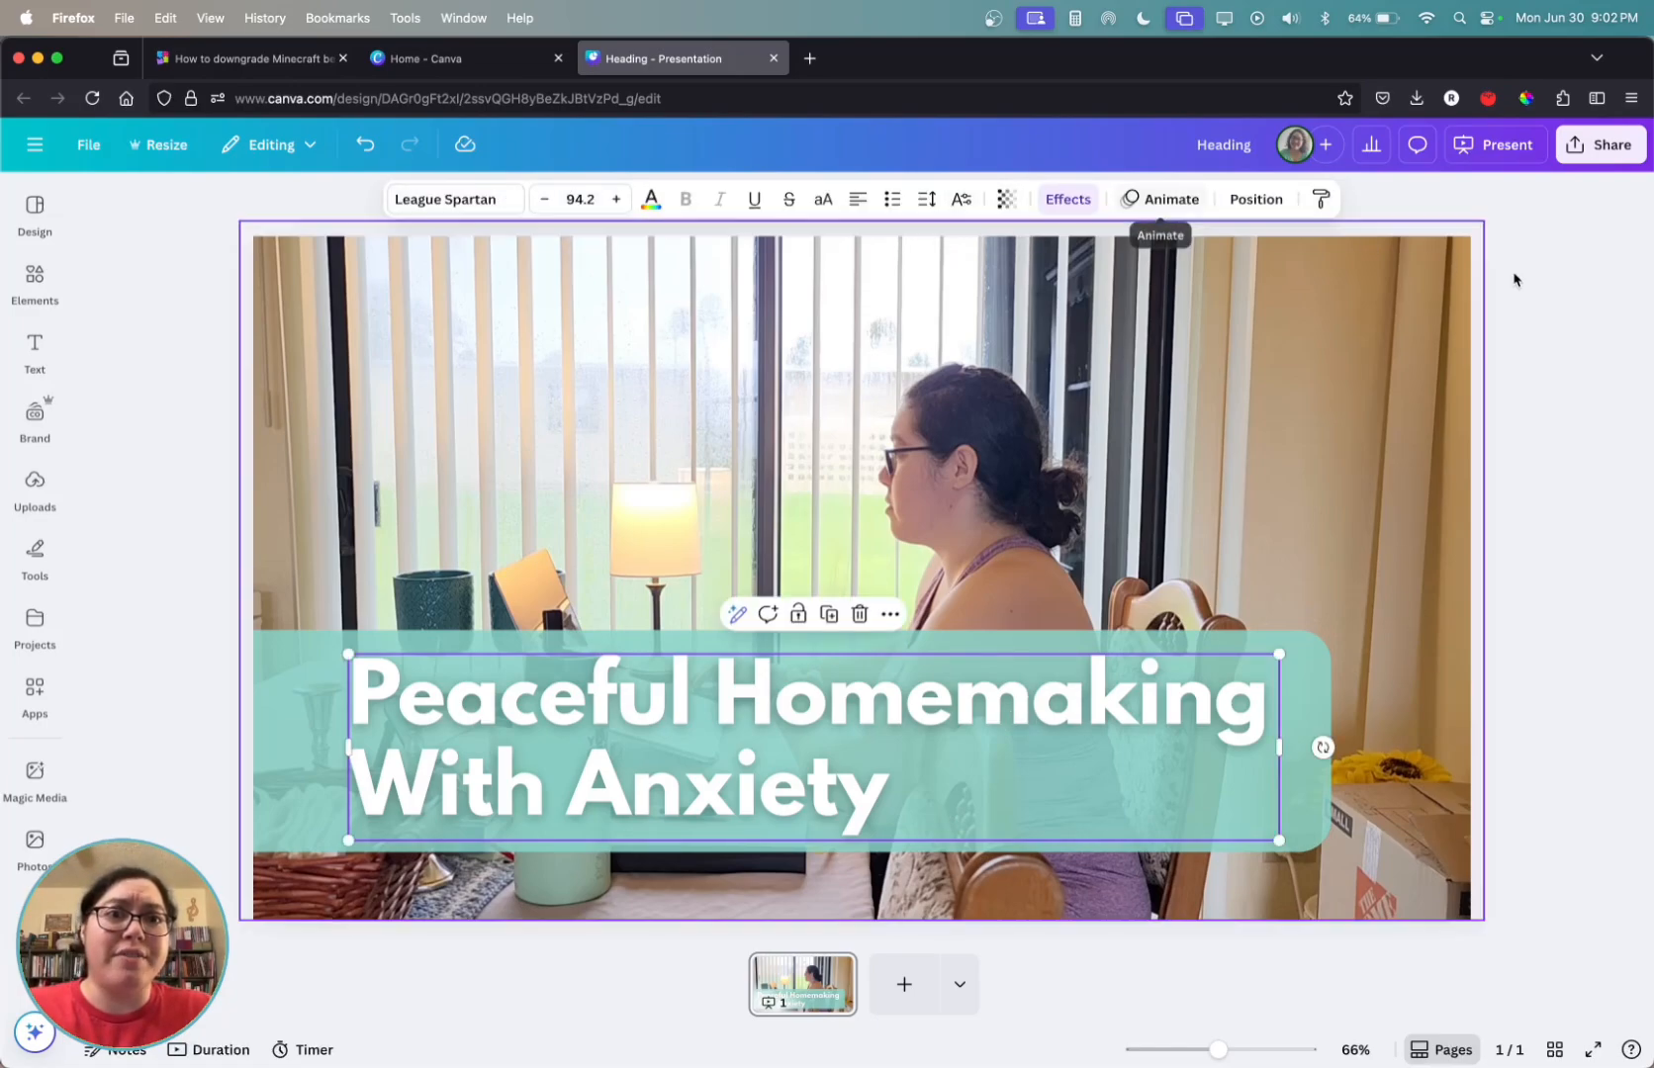
click(1572, 406)
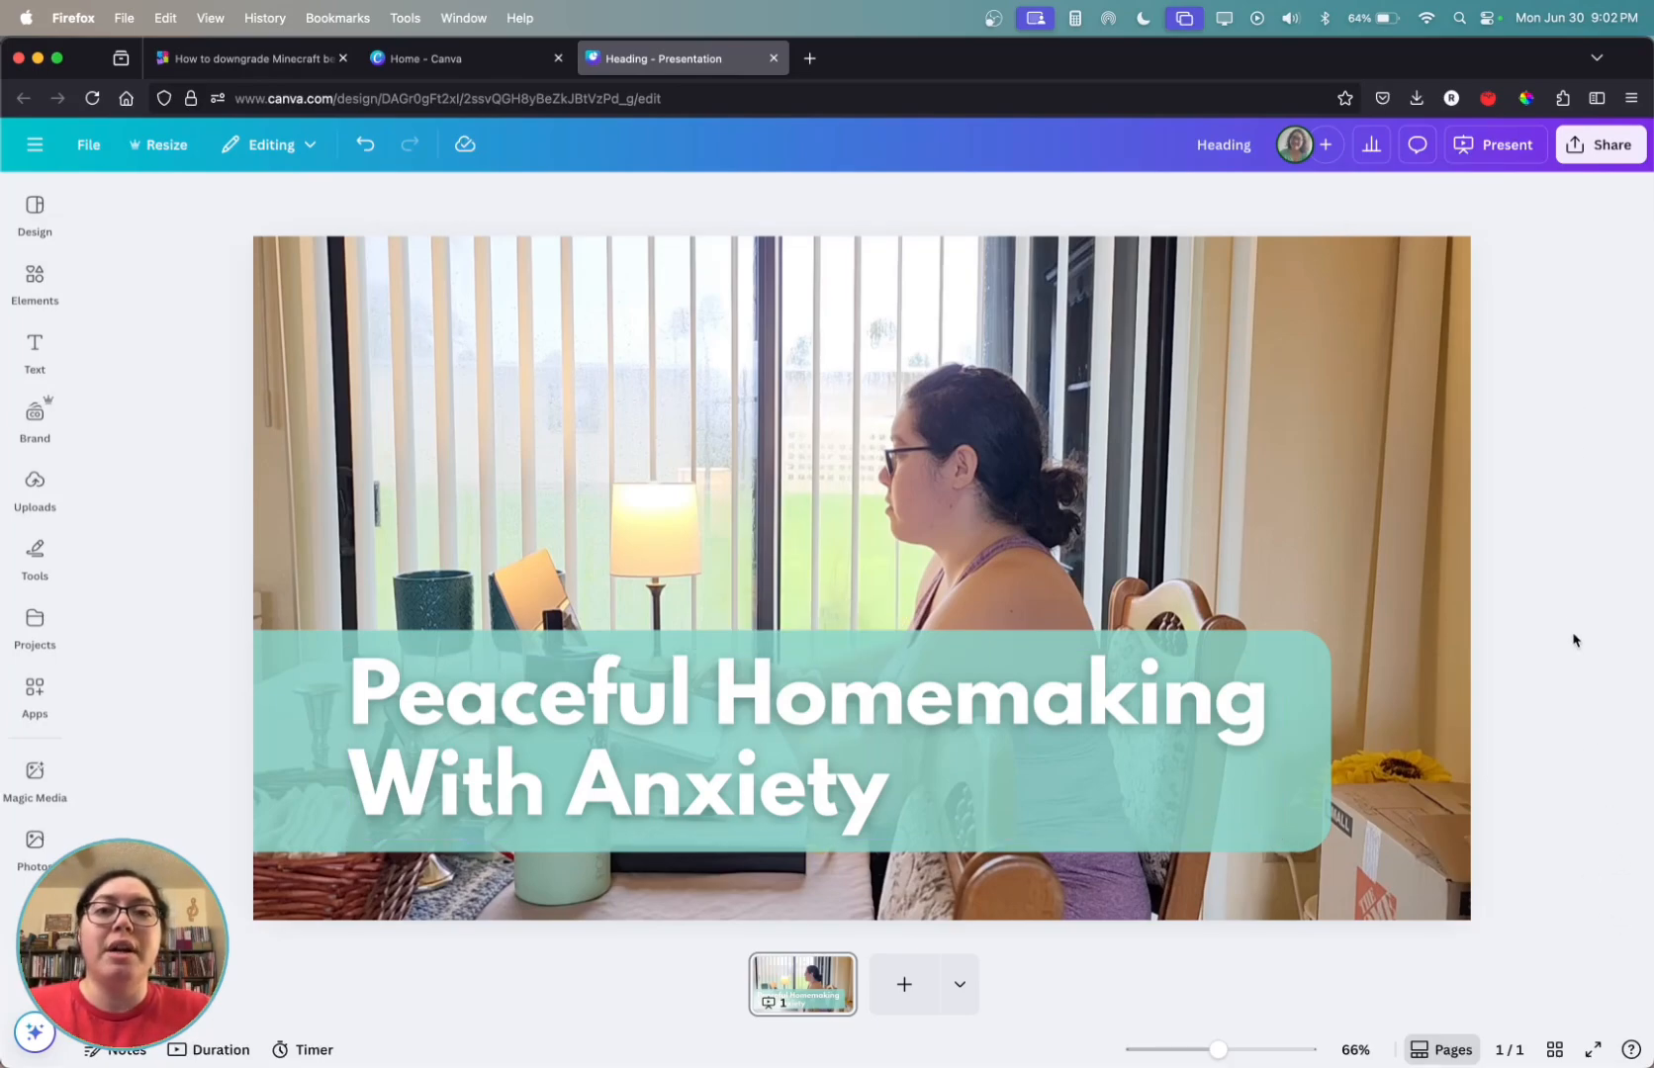